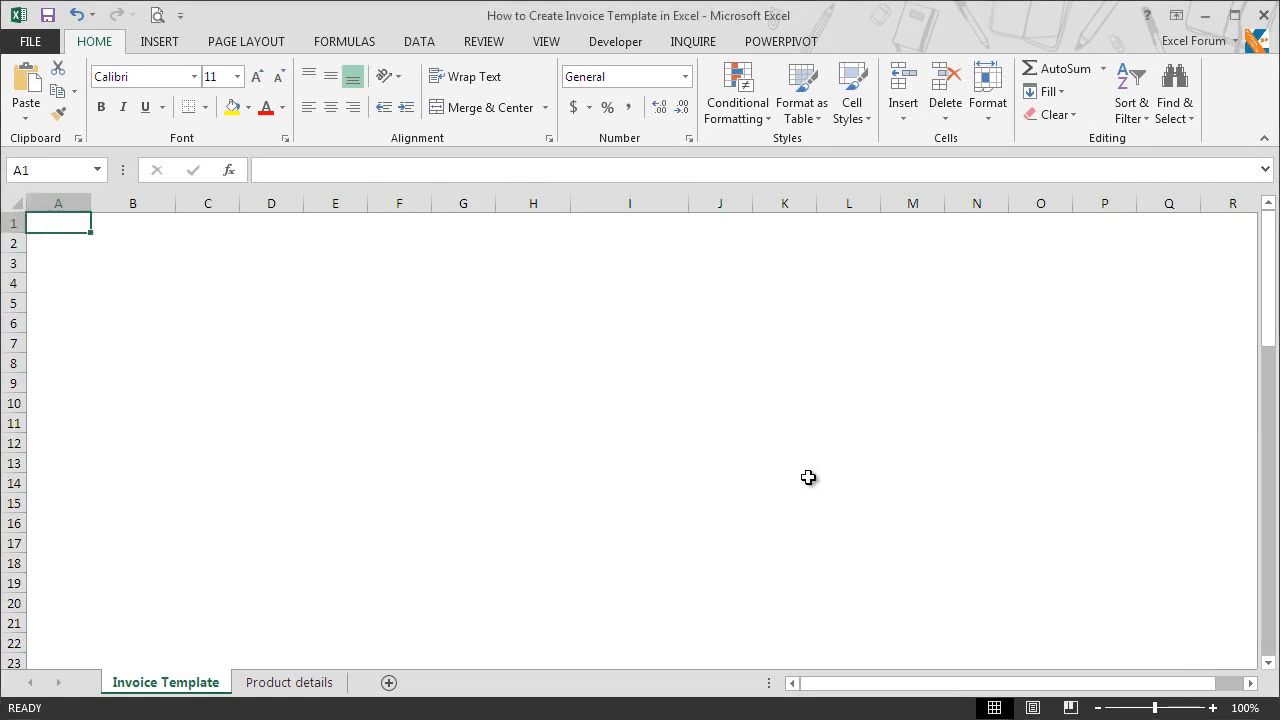
Step: Review the item names, codes and prices on the Product details sheet and return to the Invoice Template sheet
left_click(289, 682)
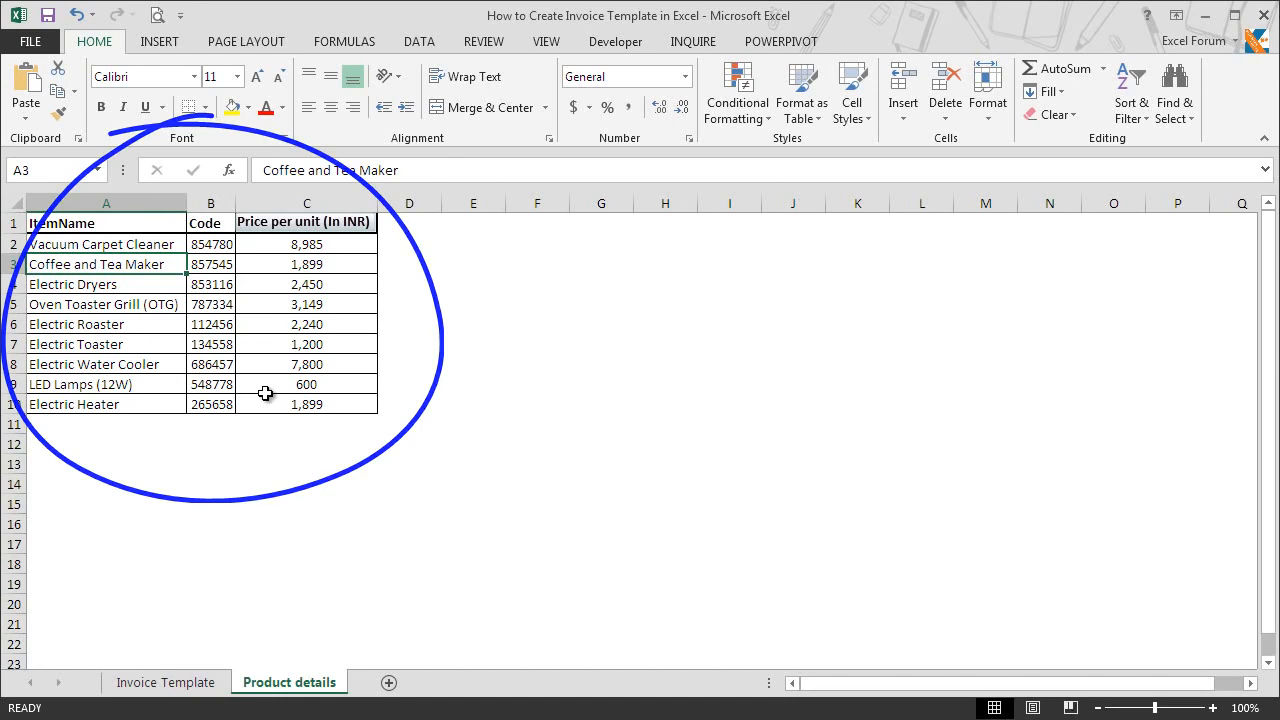
left_click(198, 695)
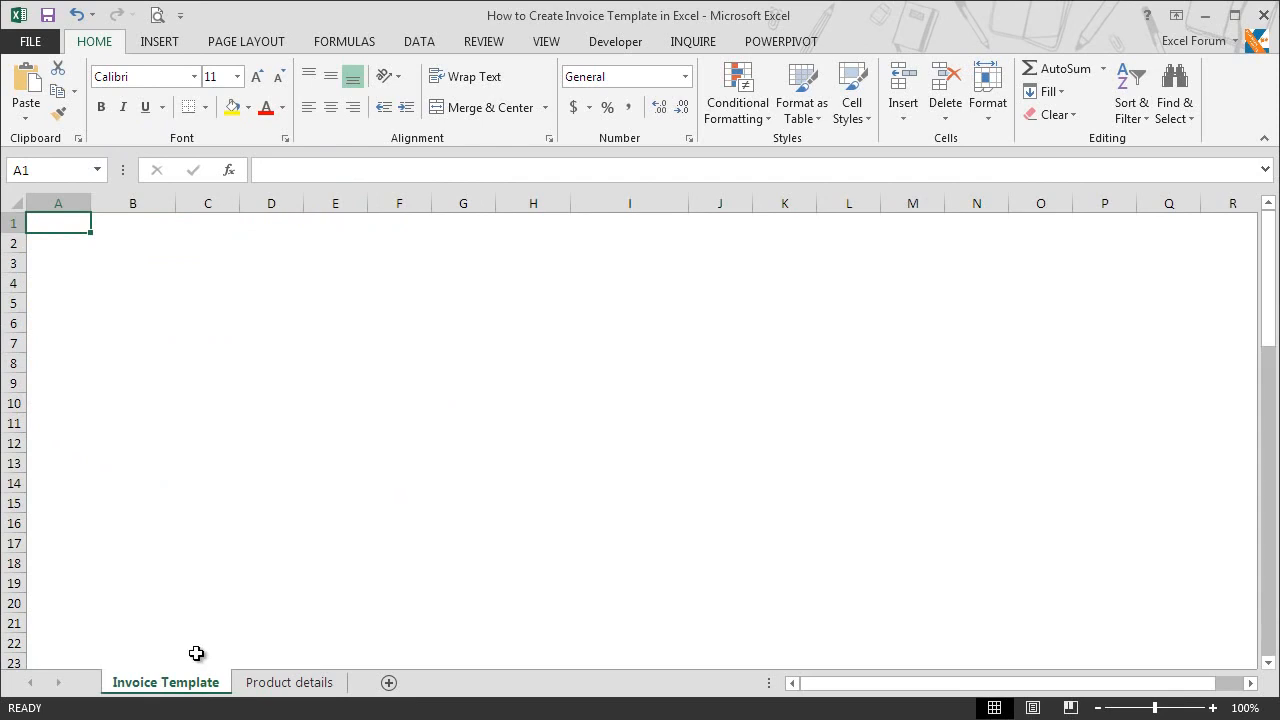
Step: Insert the Excel Tip Logo picture at cell B1 and shrink it to fit within columns B and C, about two rows high
left_click(114, 227)
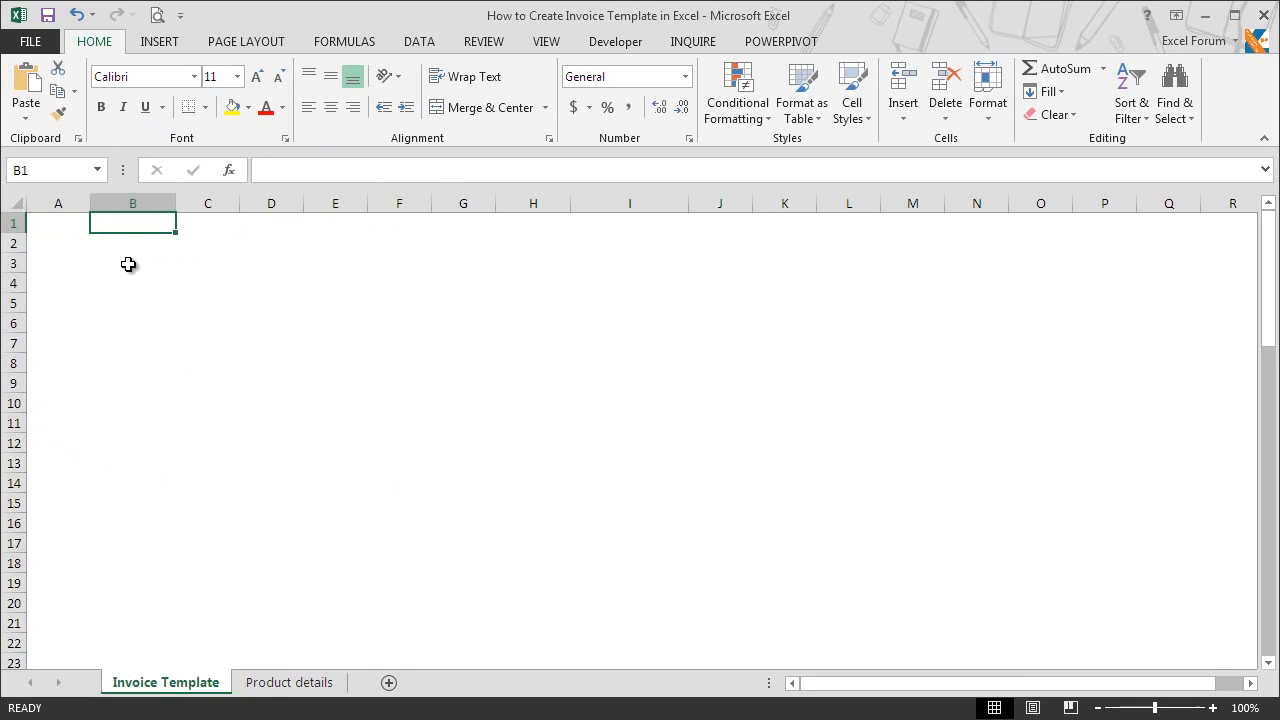
left_click(166, 47)
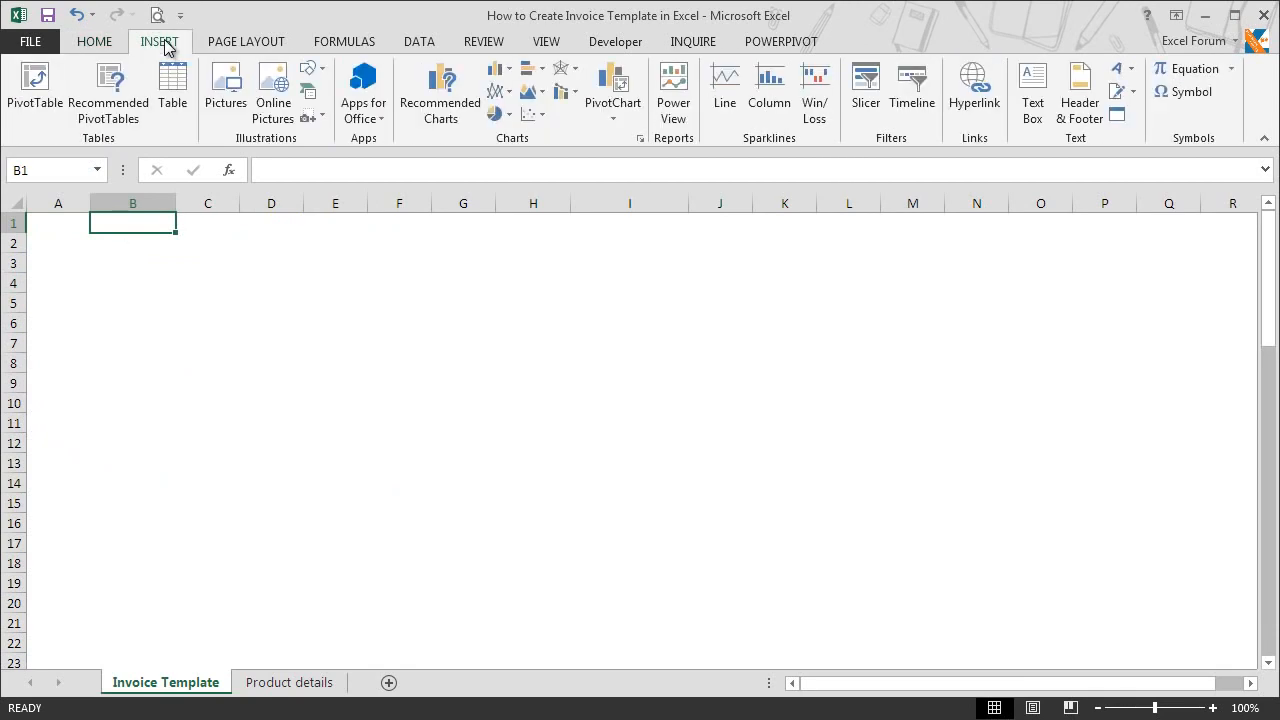
left_click(225, 90)
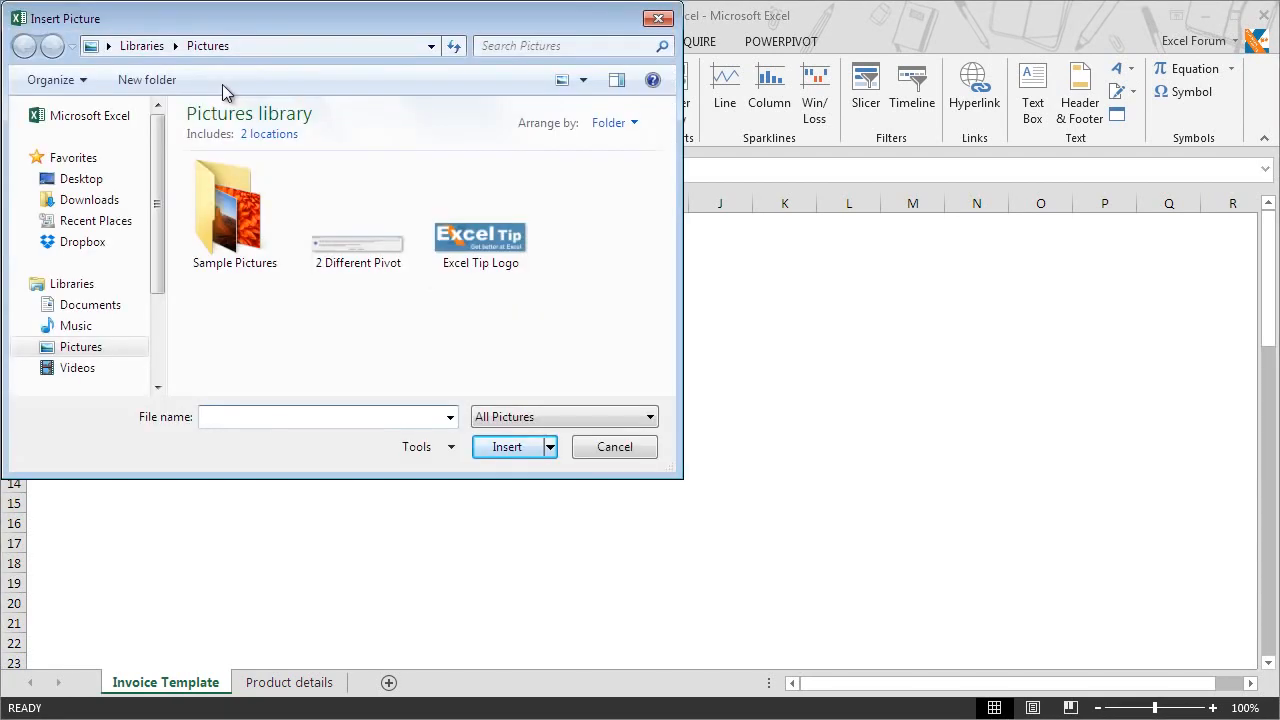
left_click(480, 252)
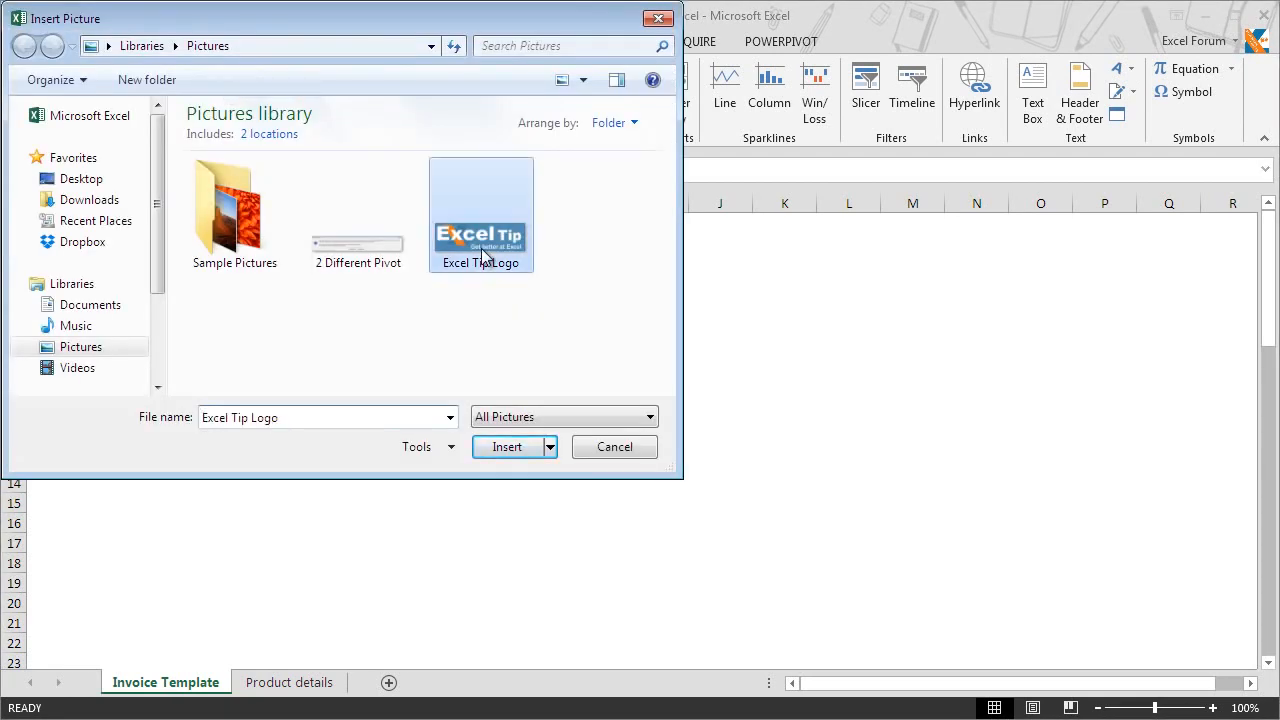
left_click(516, 446)
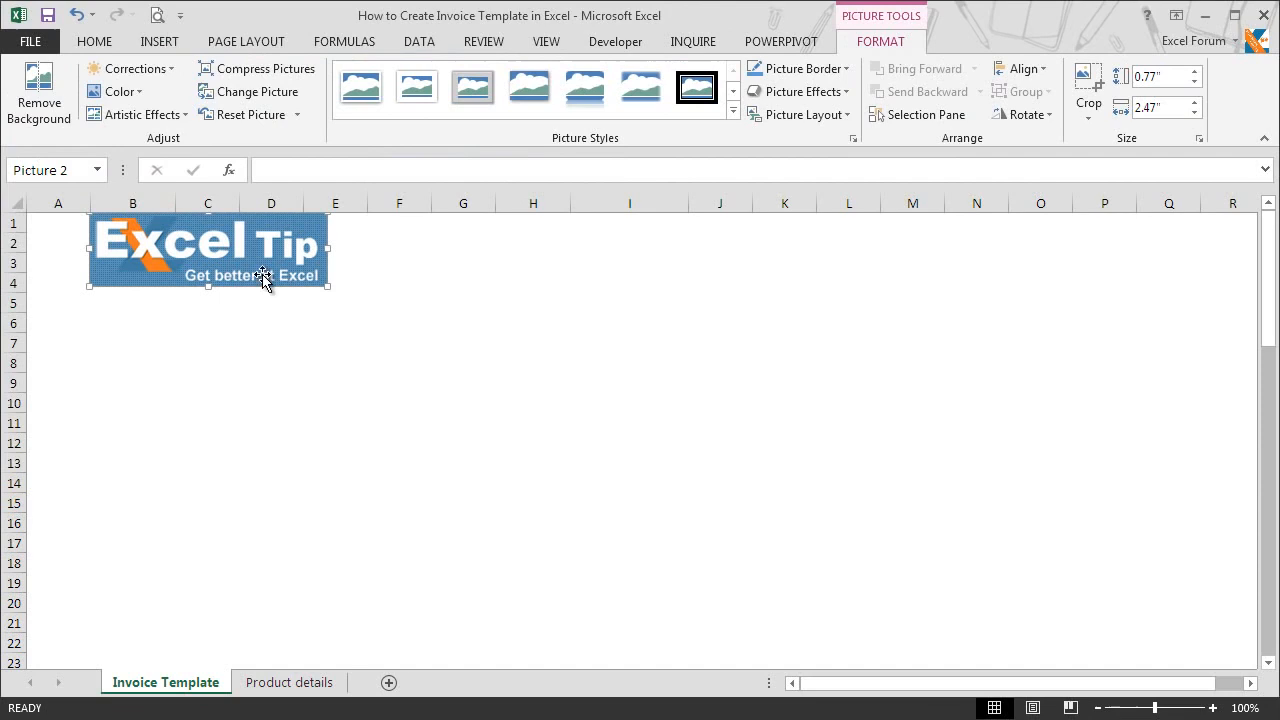
left_click_drag(329, 285, 214, 220)
left_click(251, 248)
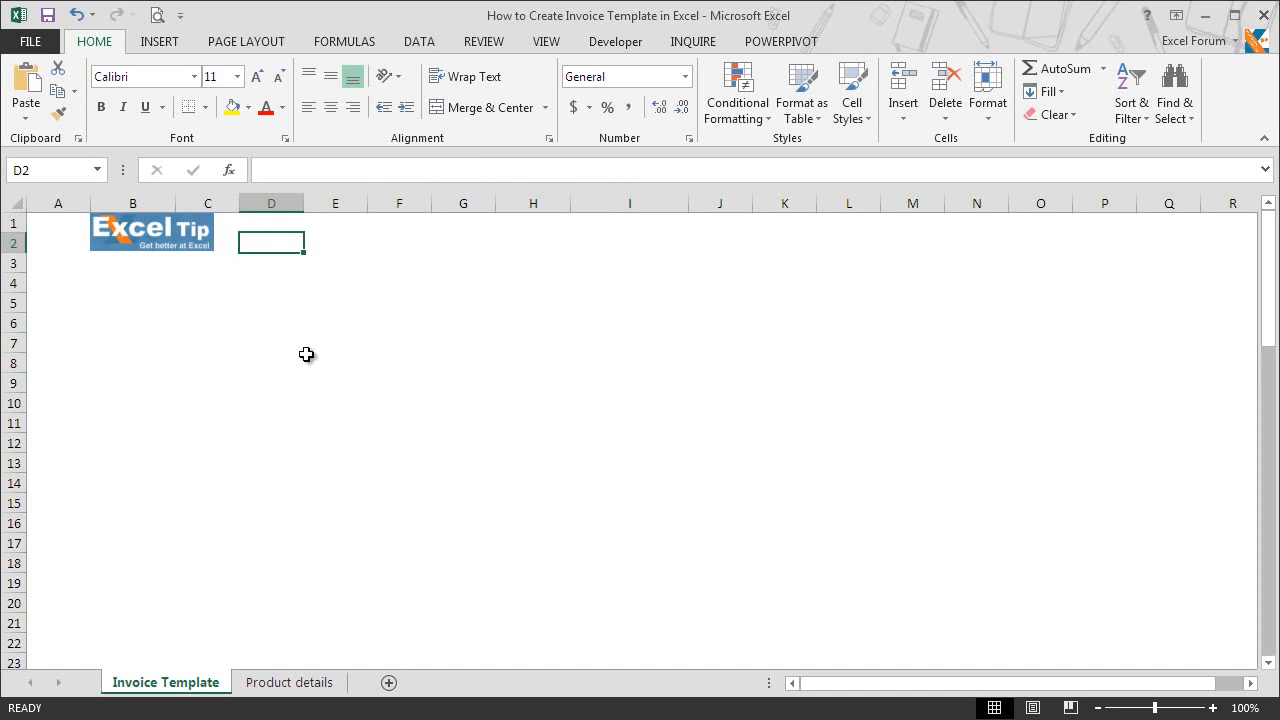
Step: Enter the title INVOICE in cell I1
left_click(630, 224)
type("I")
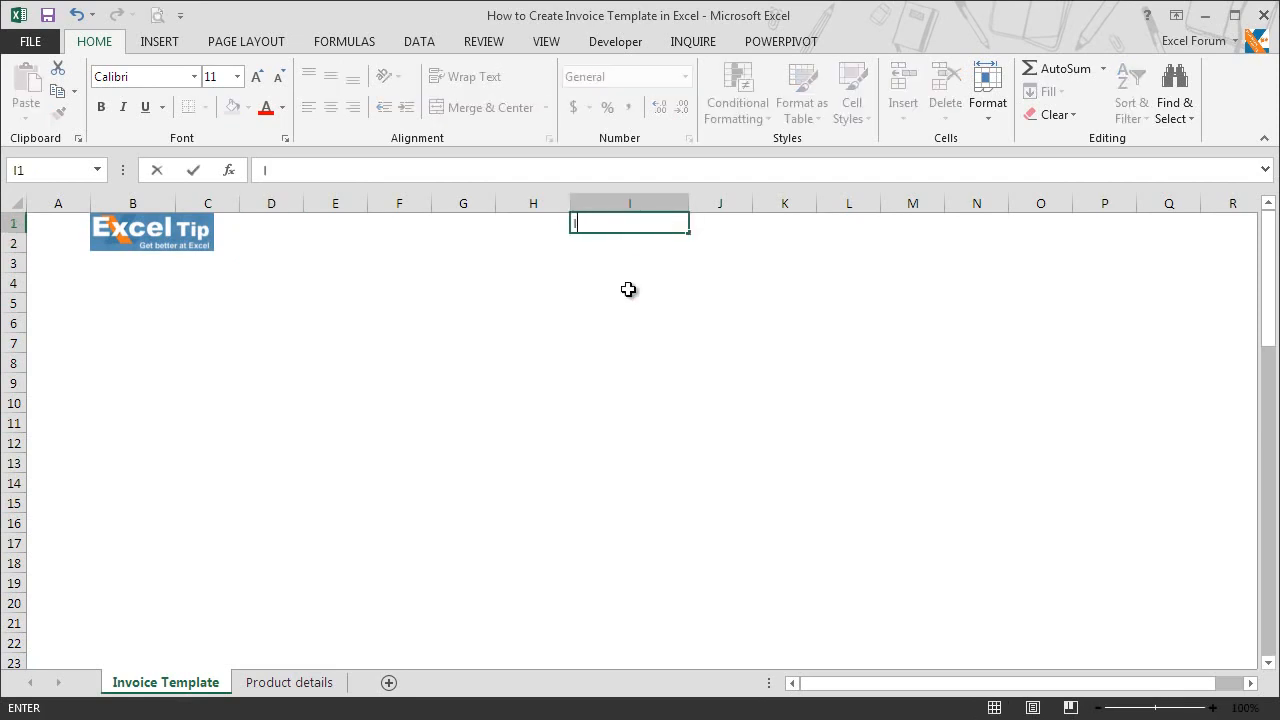
type("NVOICE")
key("Return")
key("Up")
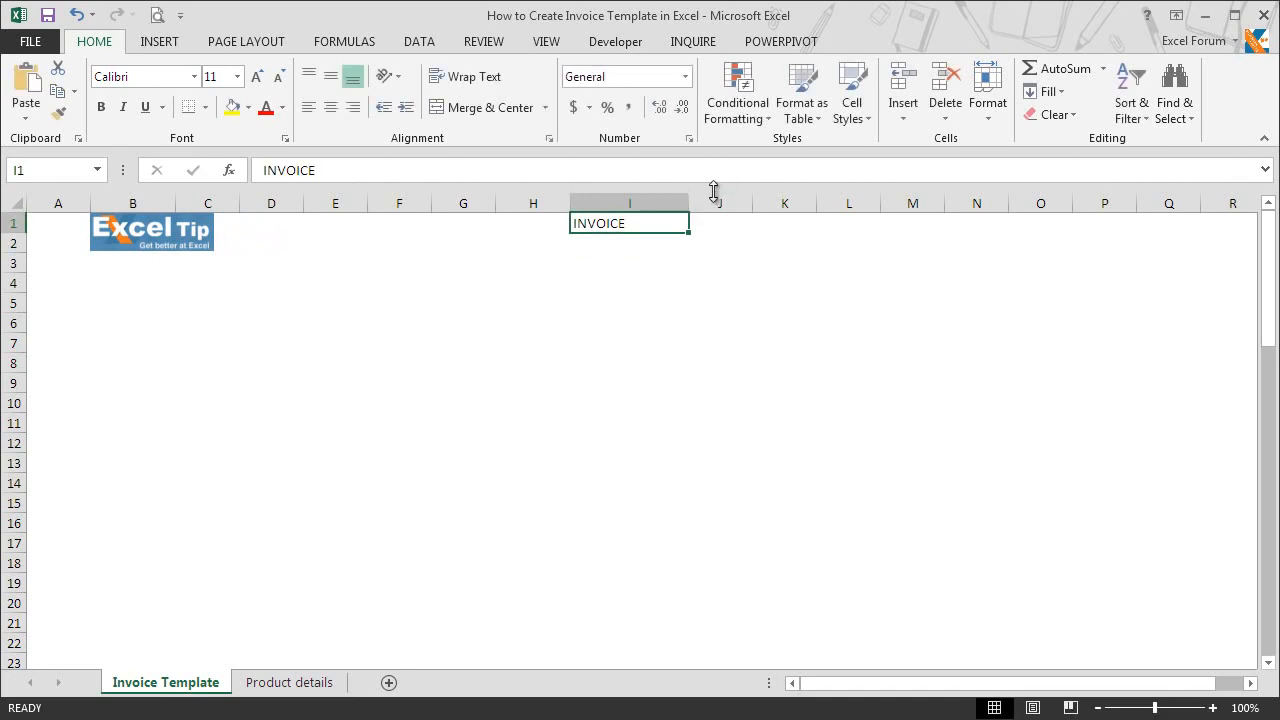
Step: Format the INVOICE title as 24-point bold text in Blue, Accent 5, Darker 50%
left_click(238, 77)
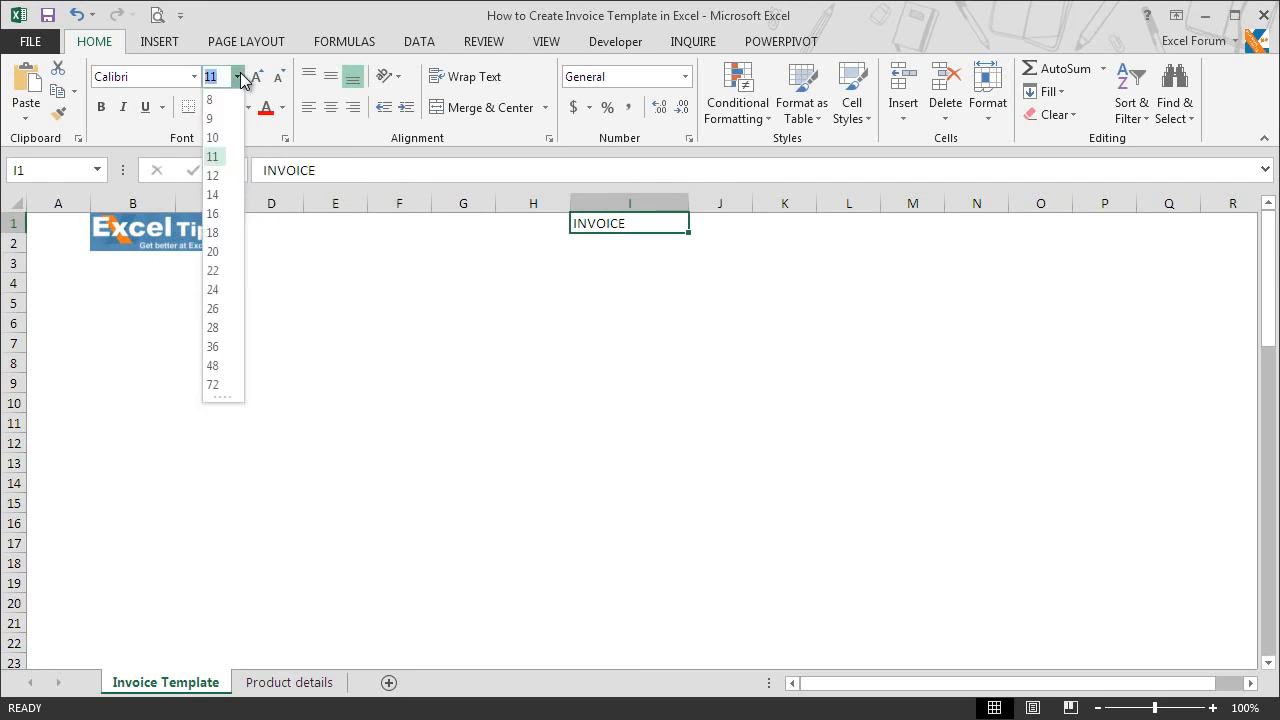
left_click(224, 292)
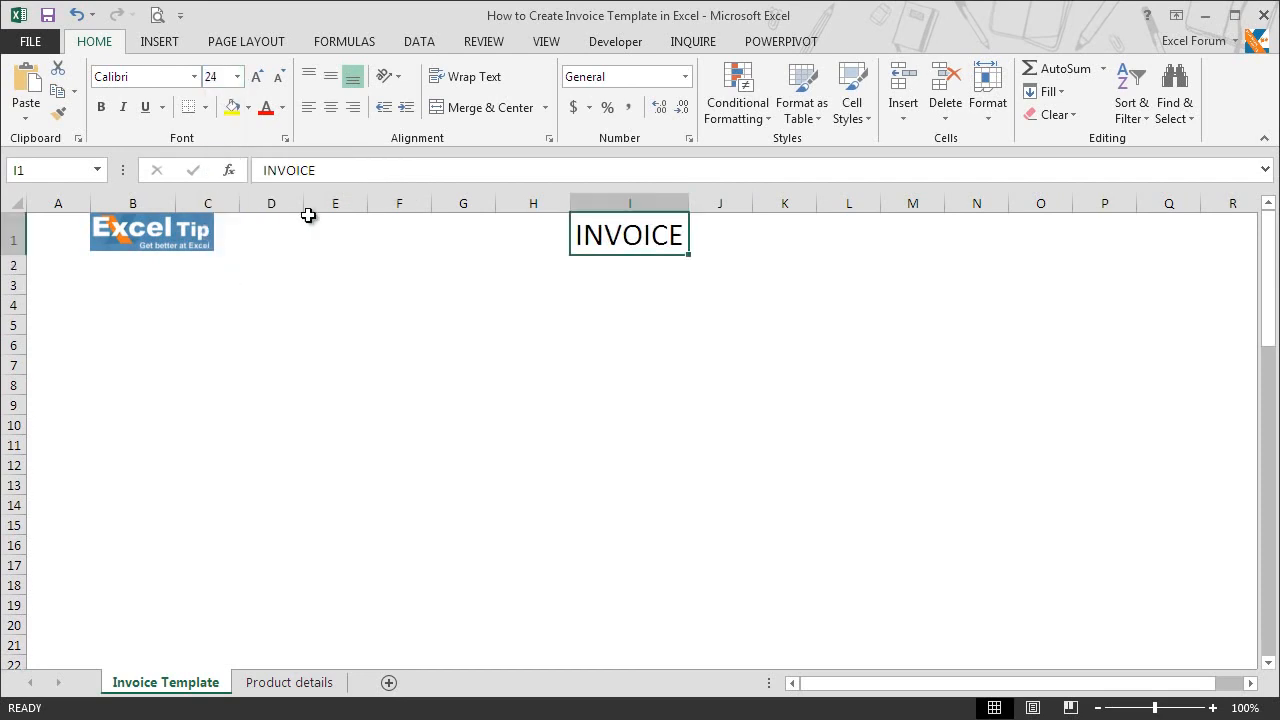
left_click(101, 108)
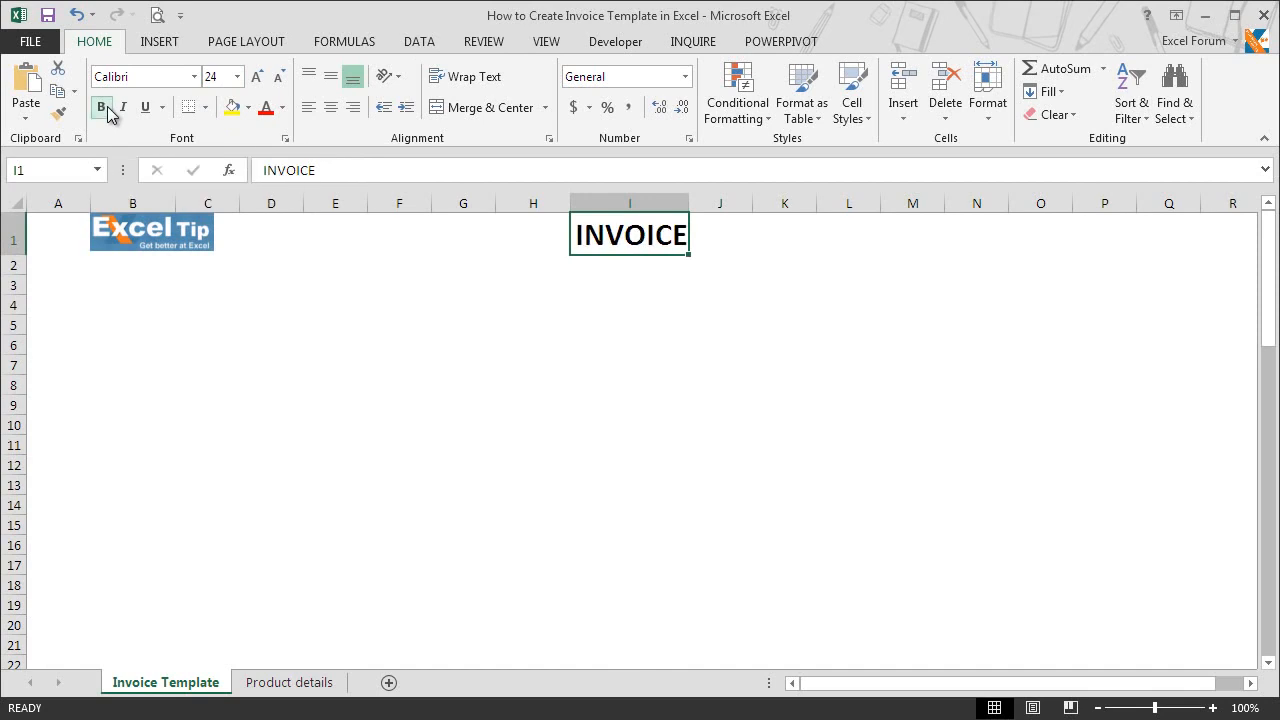
left_click(284, 108)
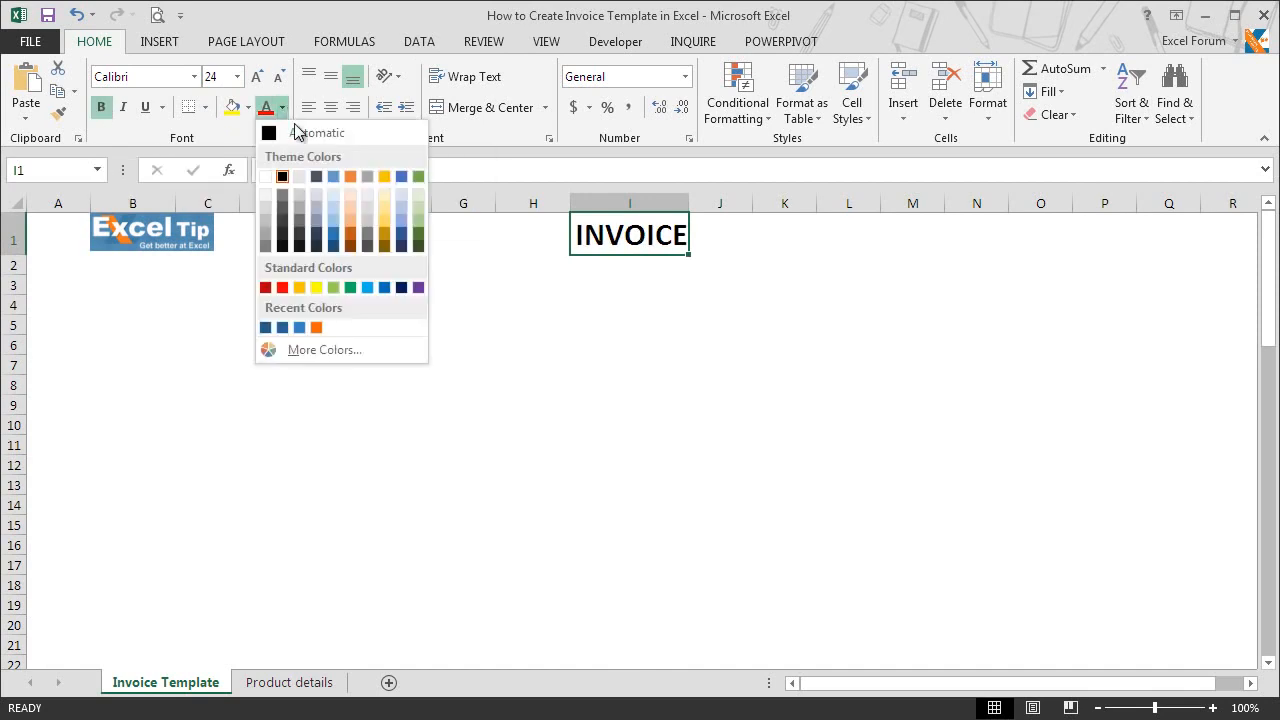
left_click(401, 247)
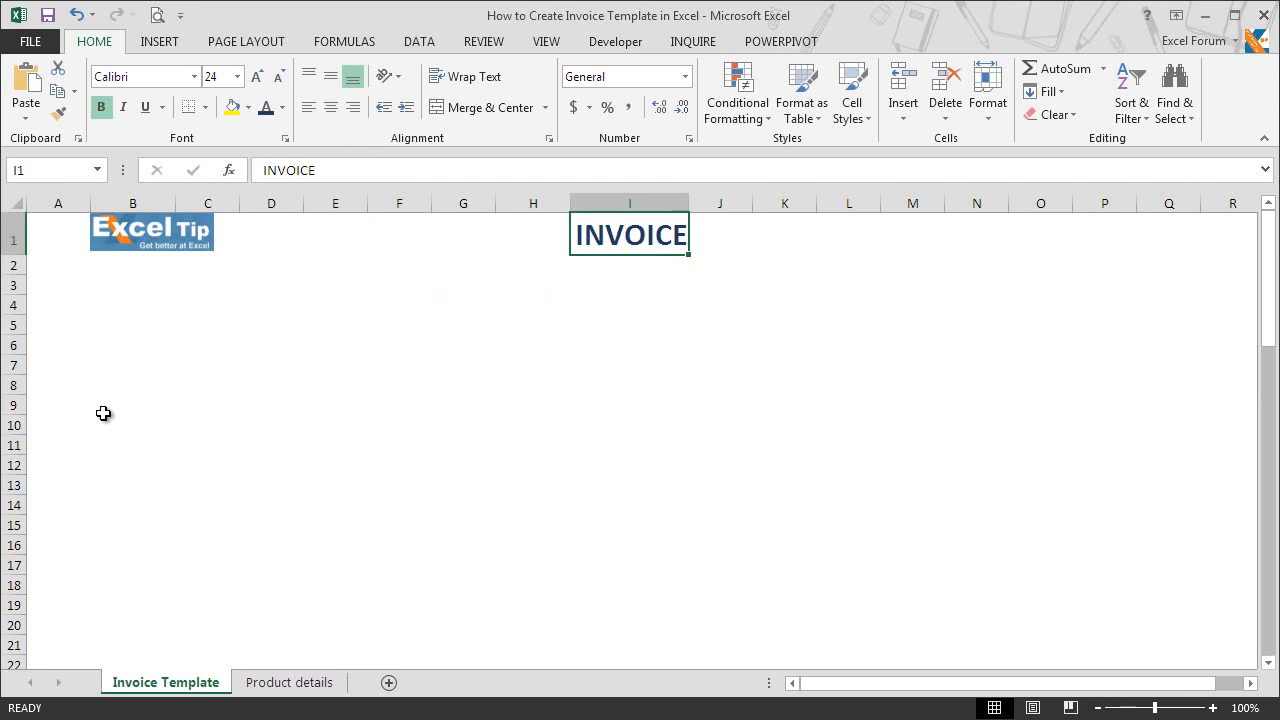
Step: Enter the seller placeholders [COMPANY NAME], [STREET ADDRESS] and [CITY, STATE, ZIP] in cells B4, B5 and B6
left_click(130, 307)
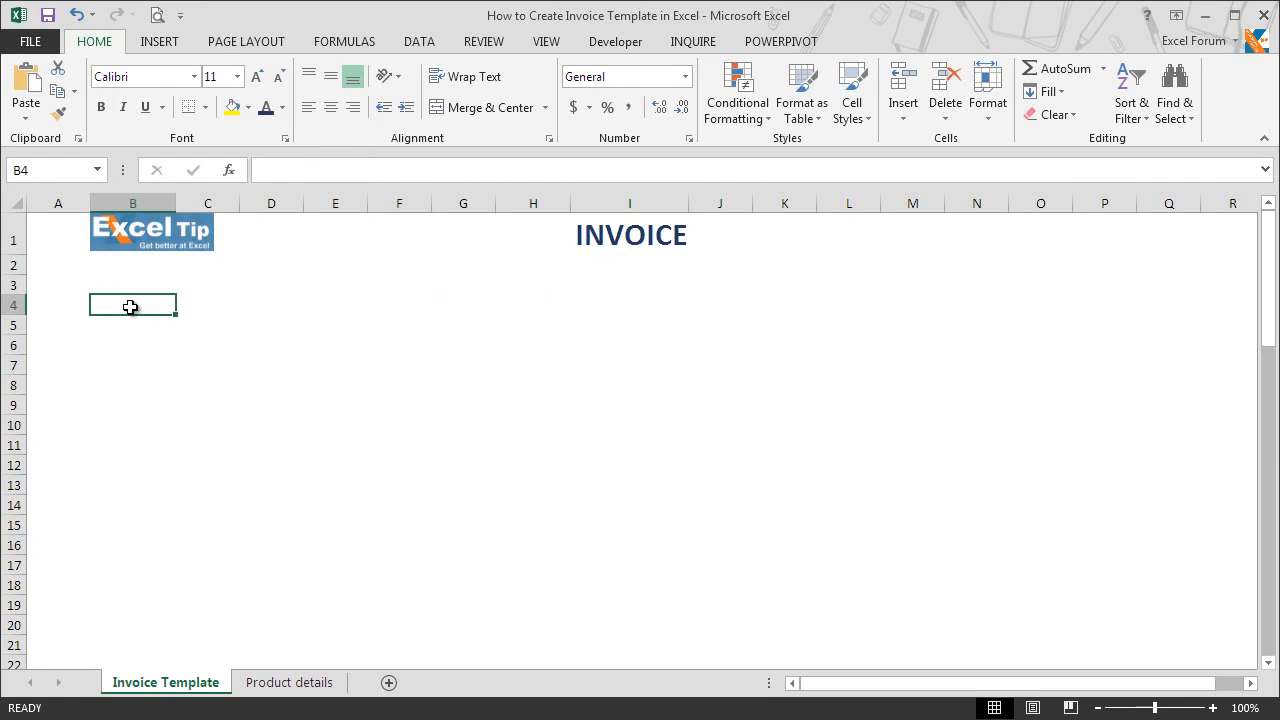
type("[COMPAN")
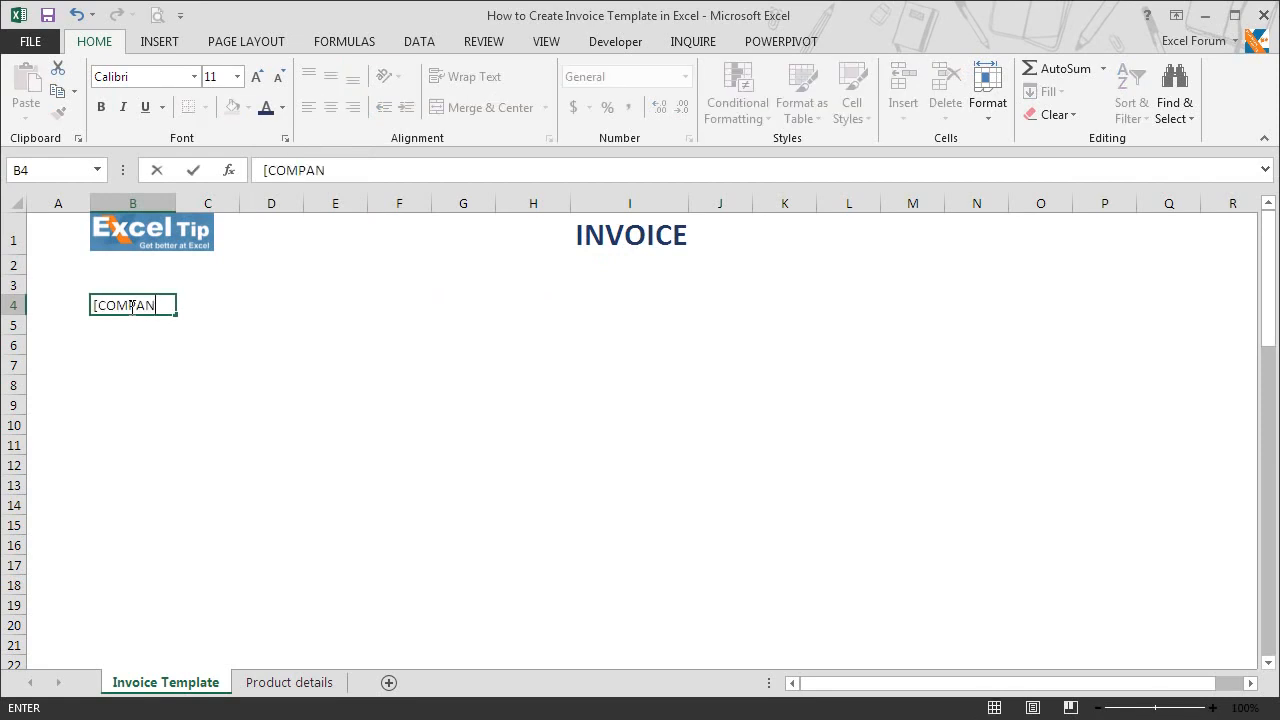
type("Y NAME]")
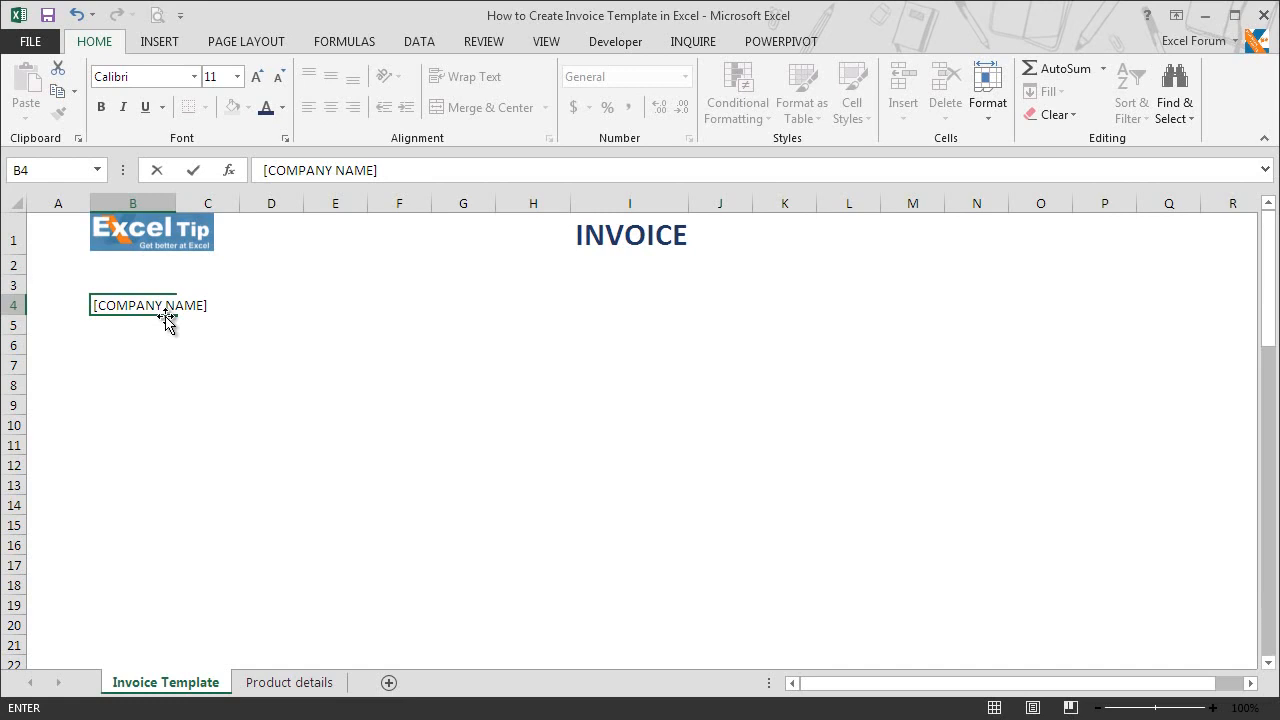
key("Return")
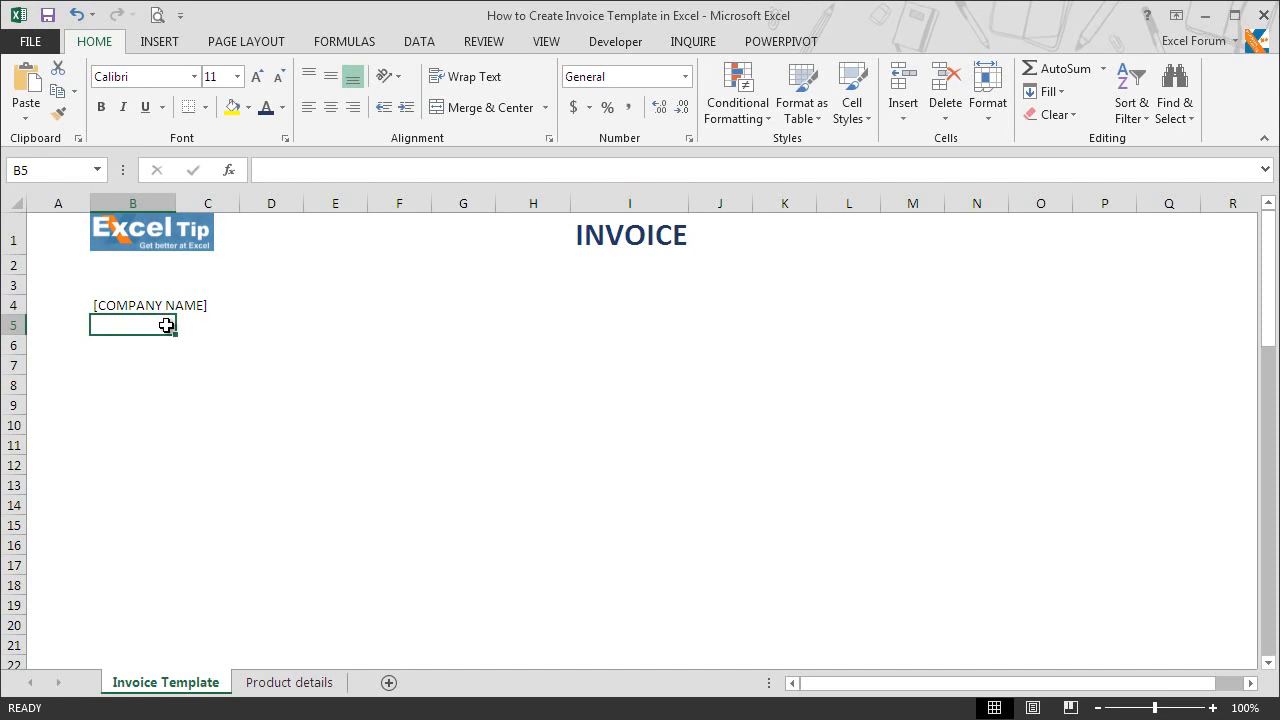
type("[ST")
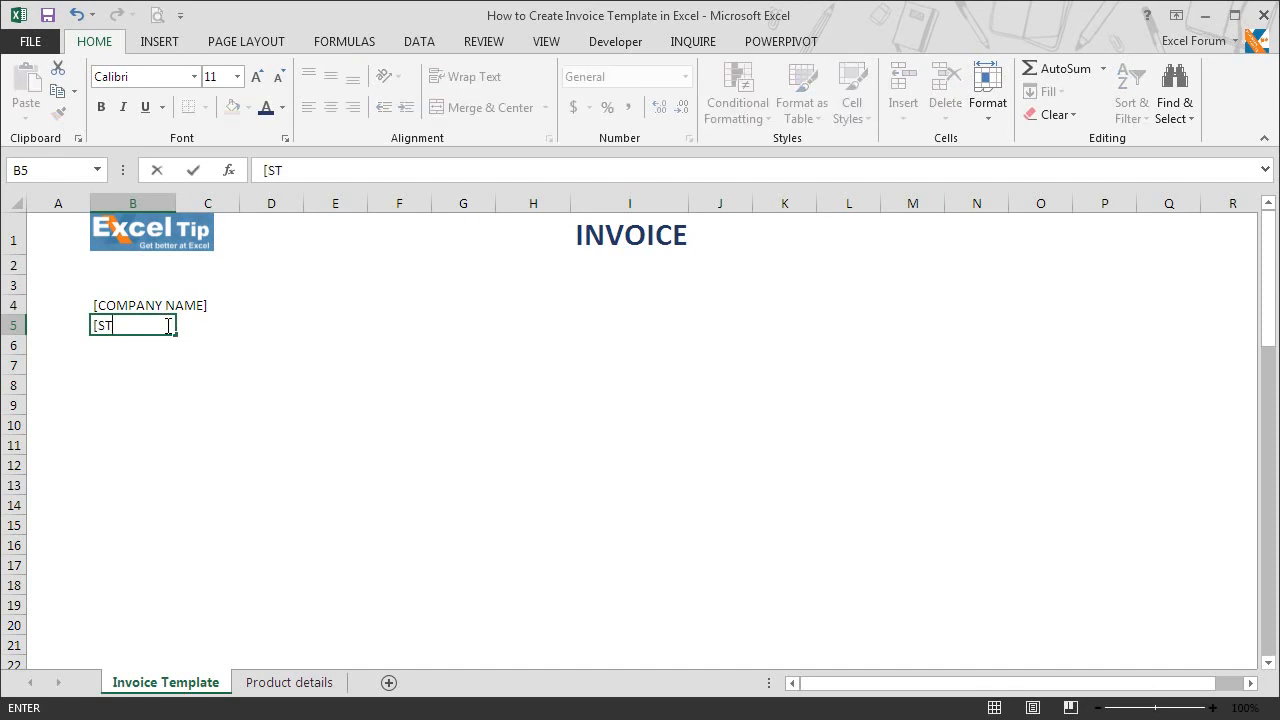
type("REET ADDRESS]")
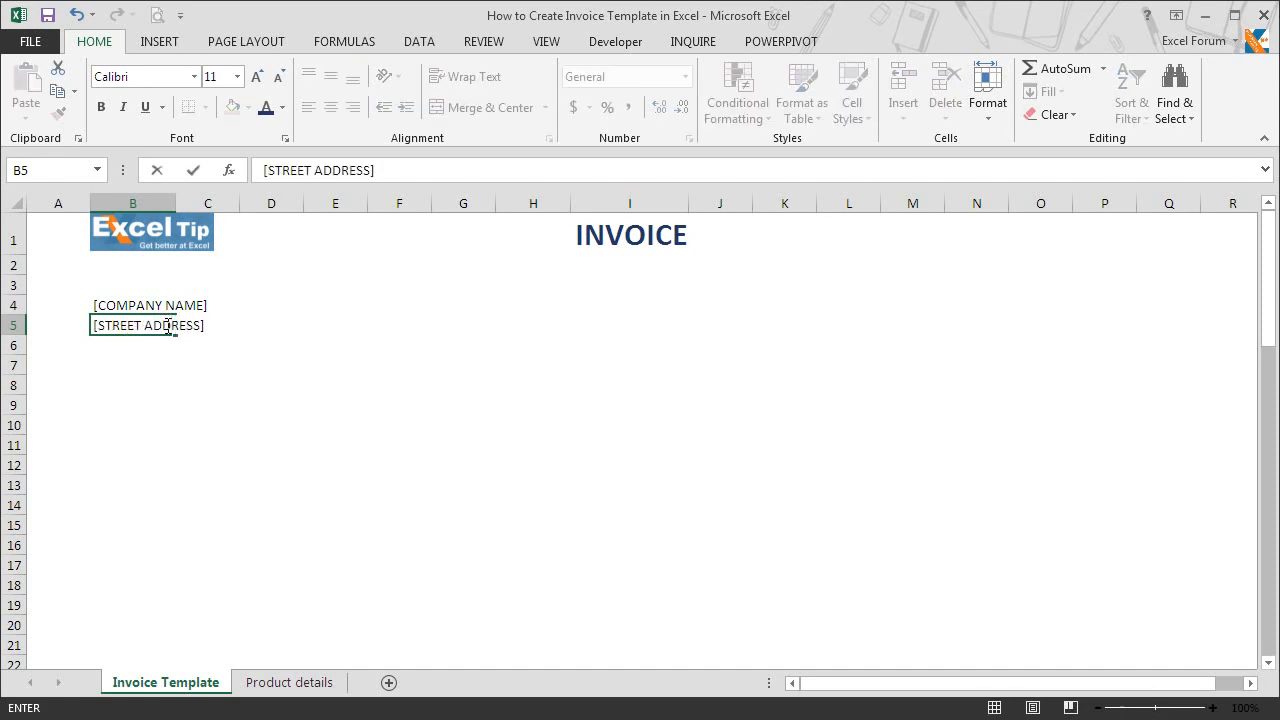
key("Return")
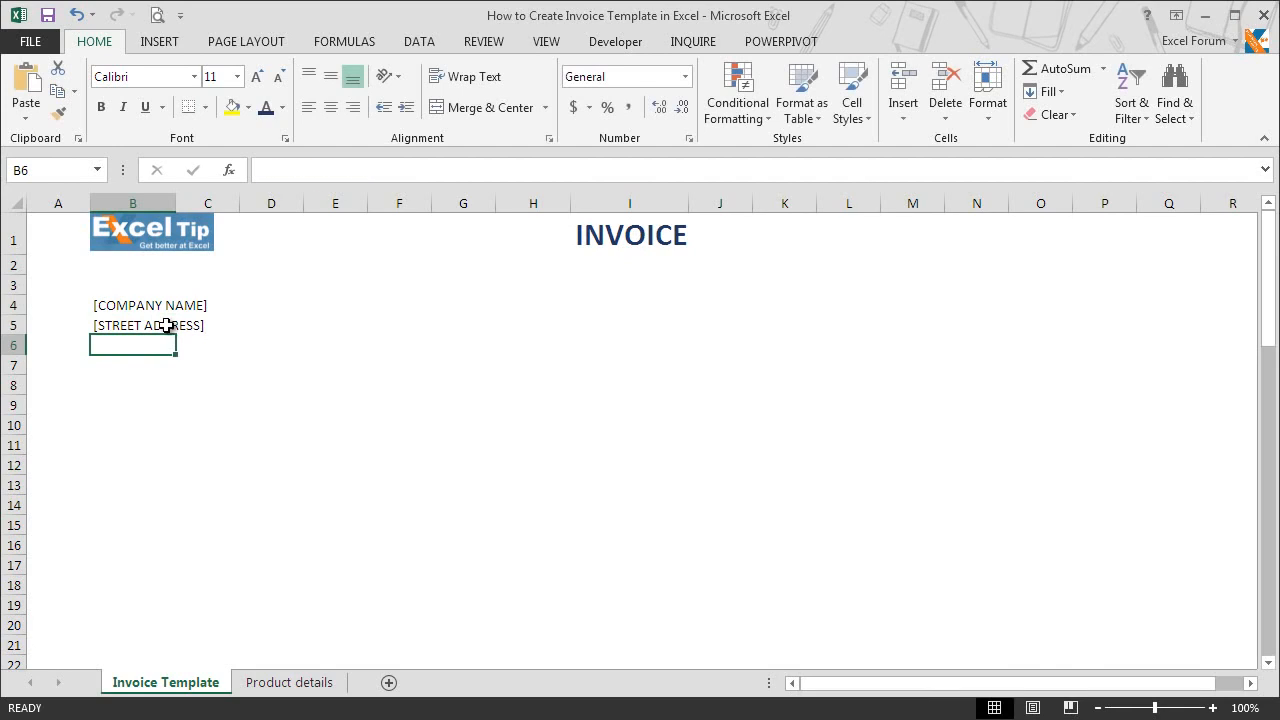
type("[CITY, STATE, ZIP]")
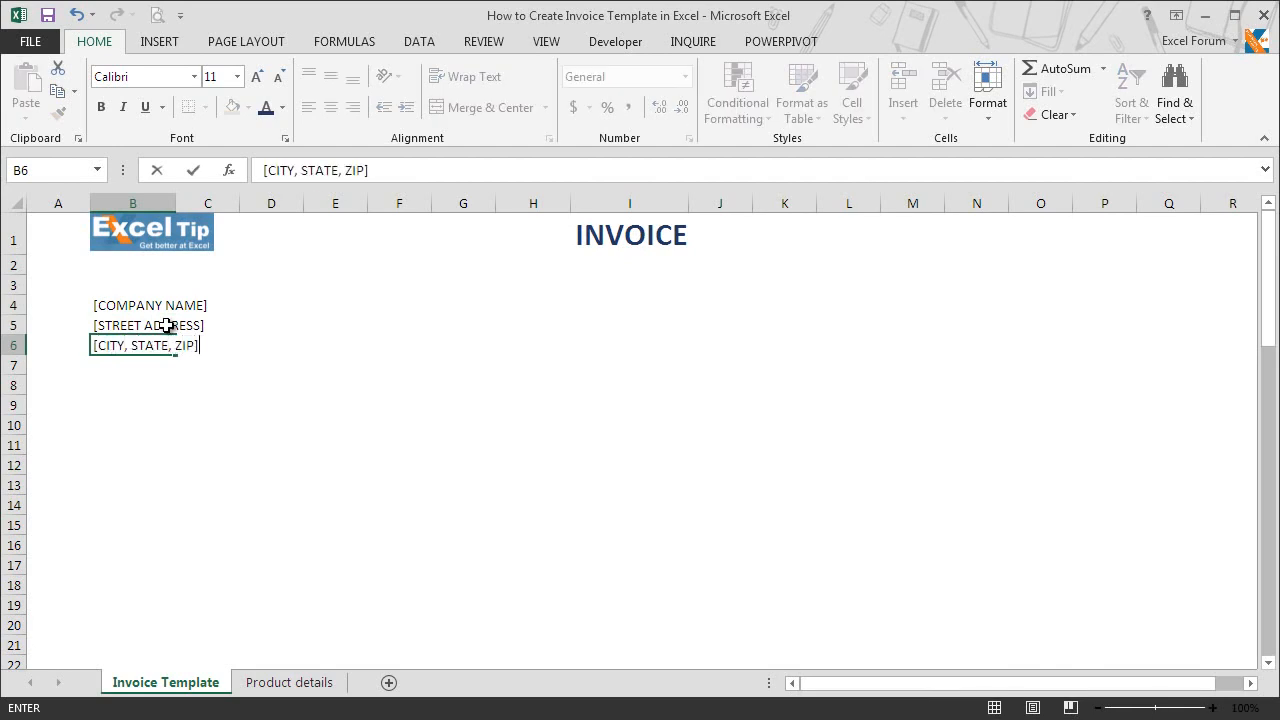
key("Return")
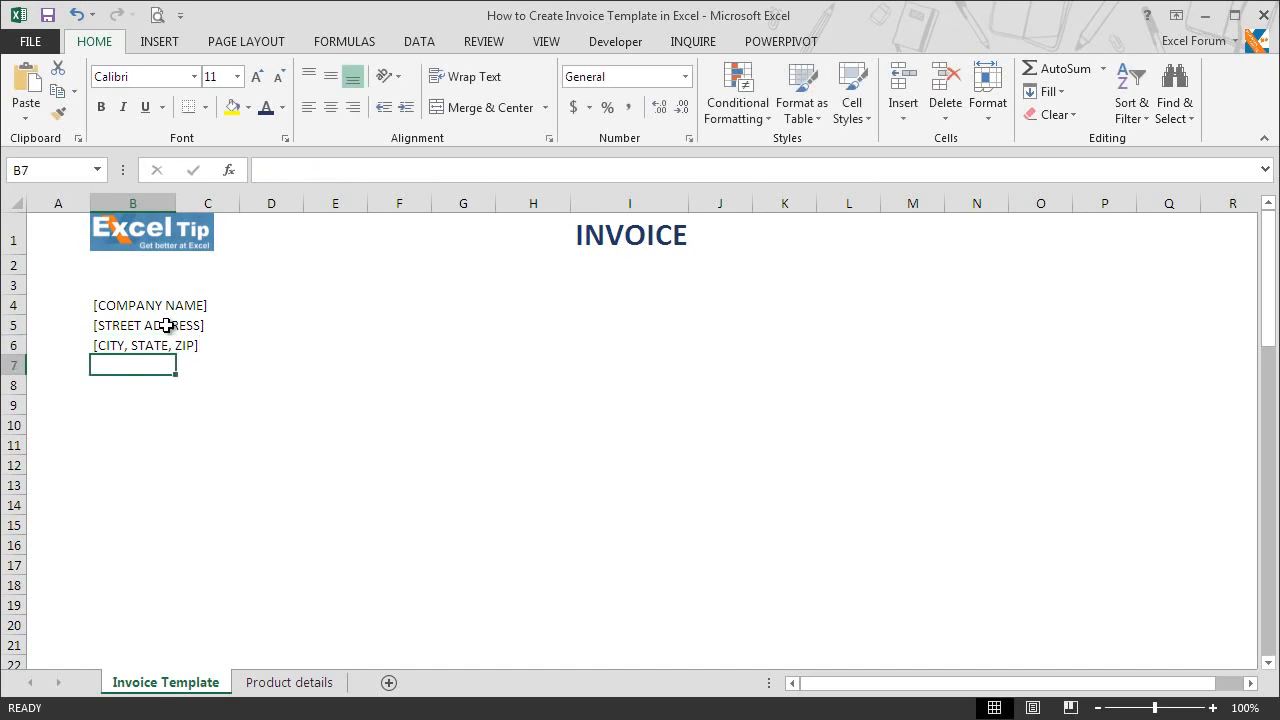
type("PHONE: [000-000-0000]")
key("Return")
type("FAX: [")
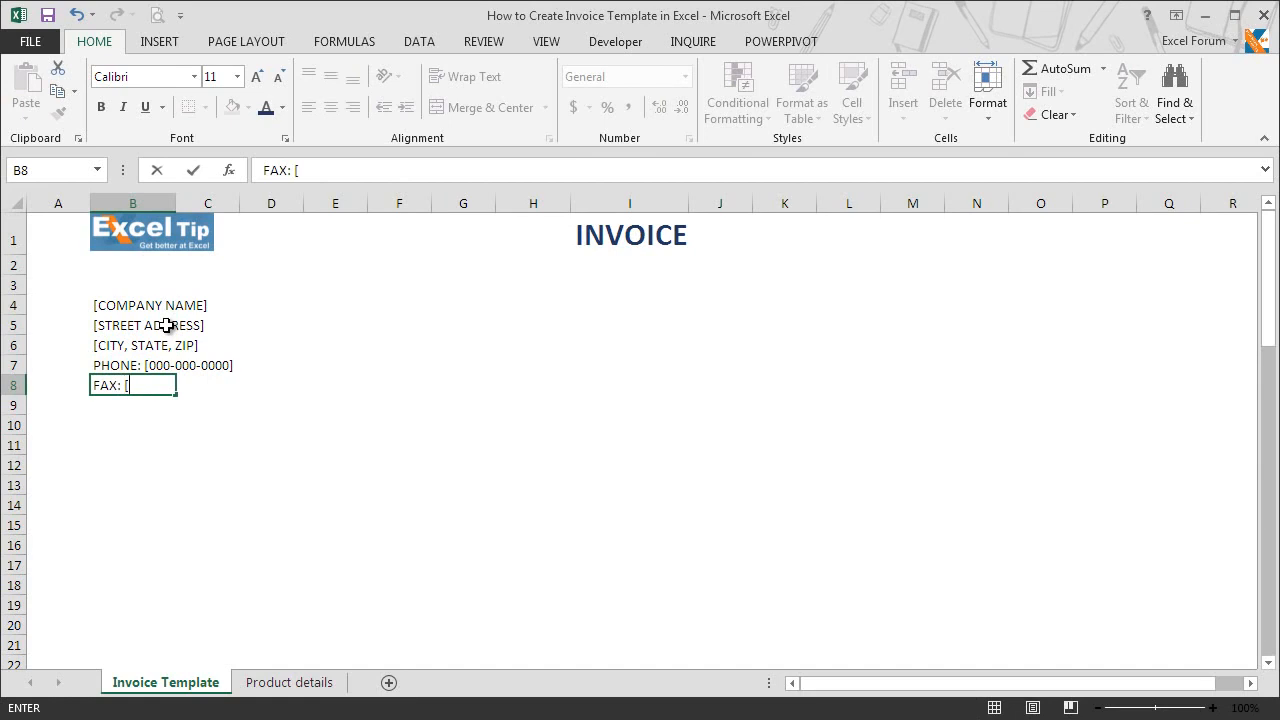
type("000-000-0000]")
key("Return")
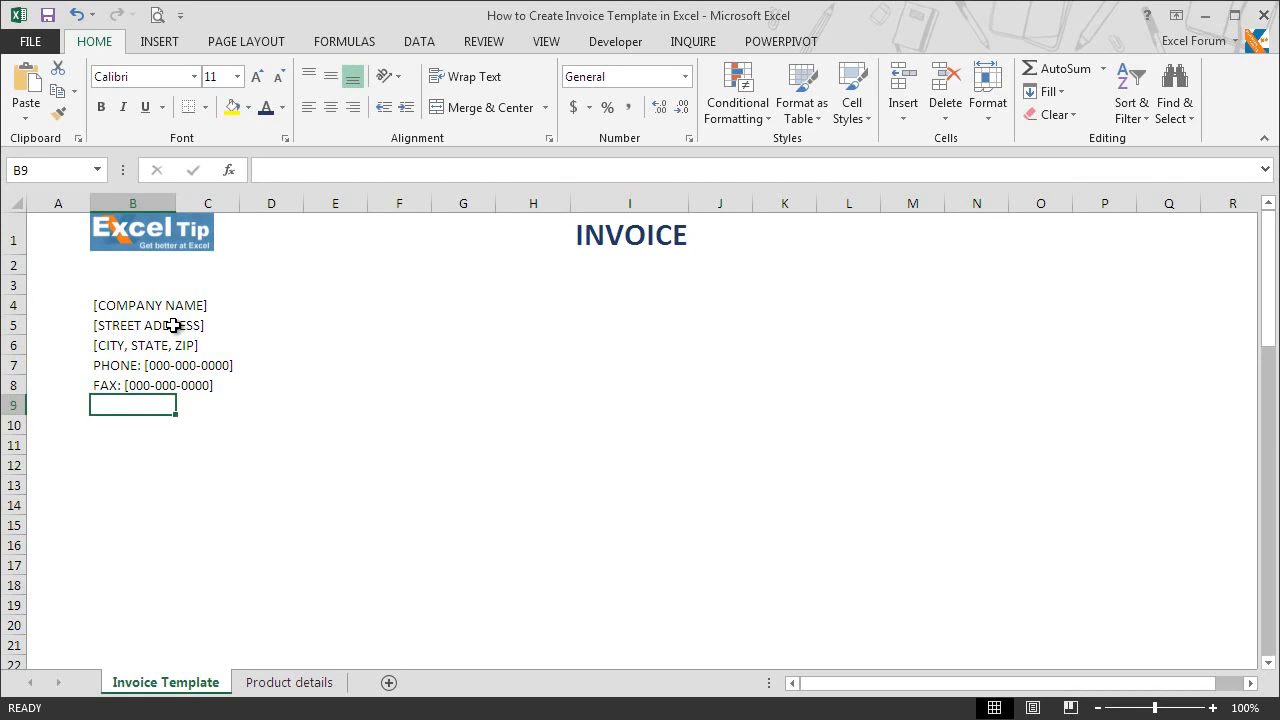
Step: Enter the heading Bill To in cell B11 with the placeholders [NAME] and [COMPANY NAME] in cells B12 and B13
left_click(124, 444)
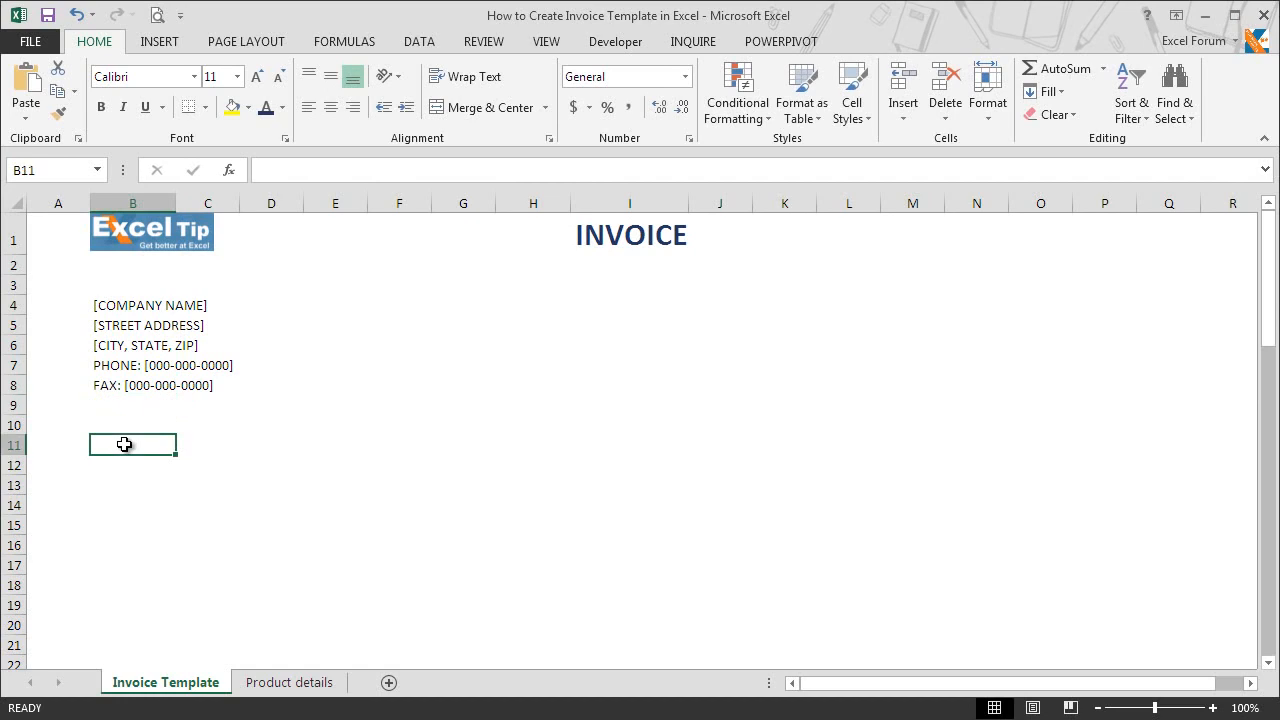
type("Bill To")
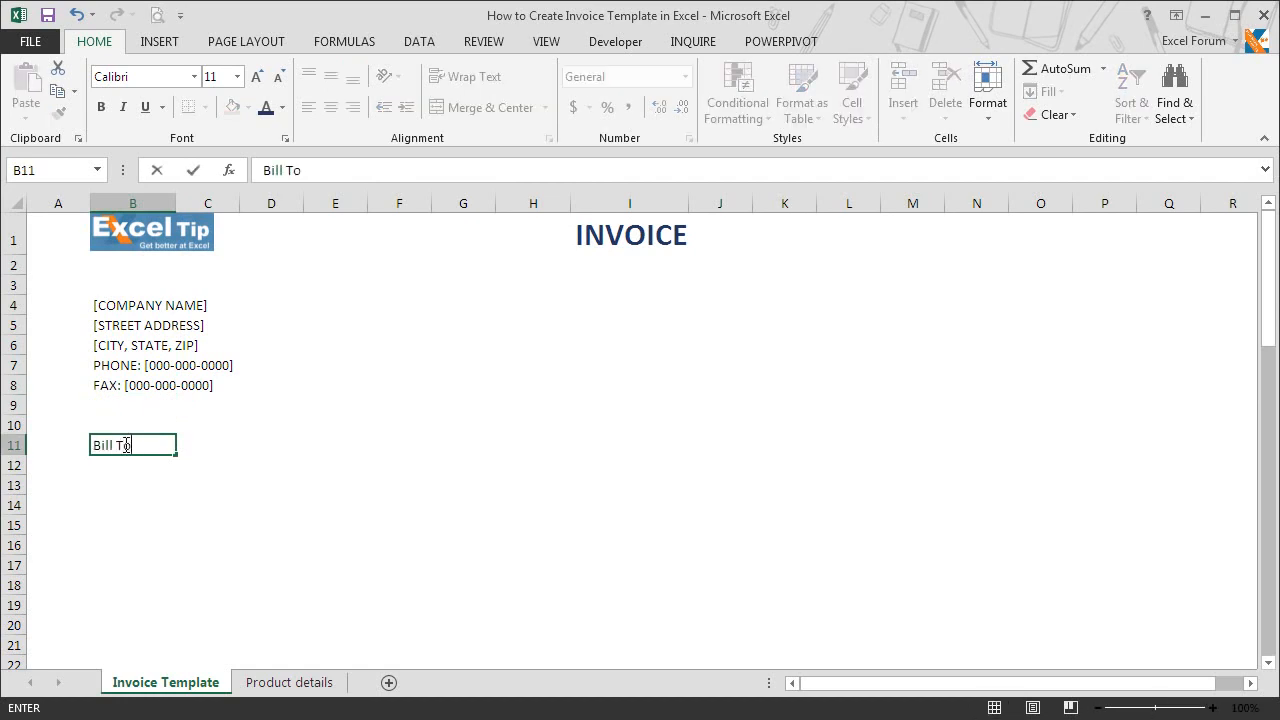
key("Return")
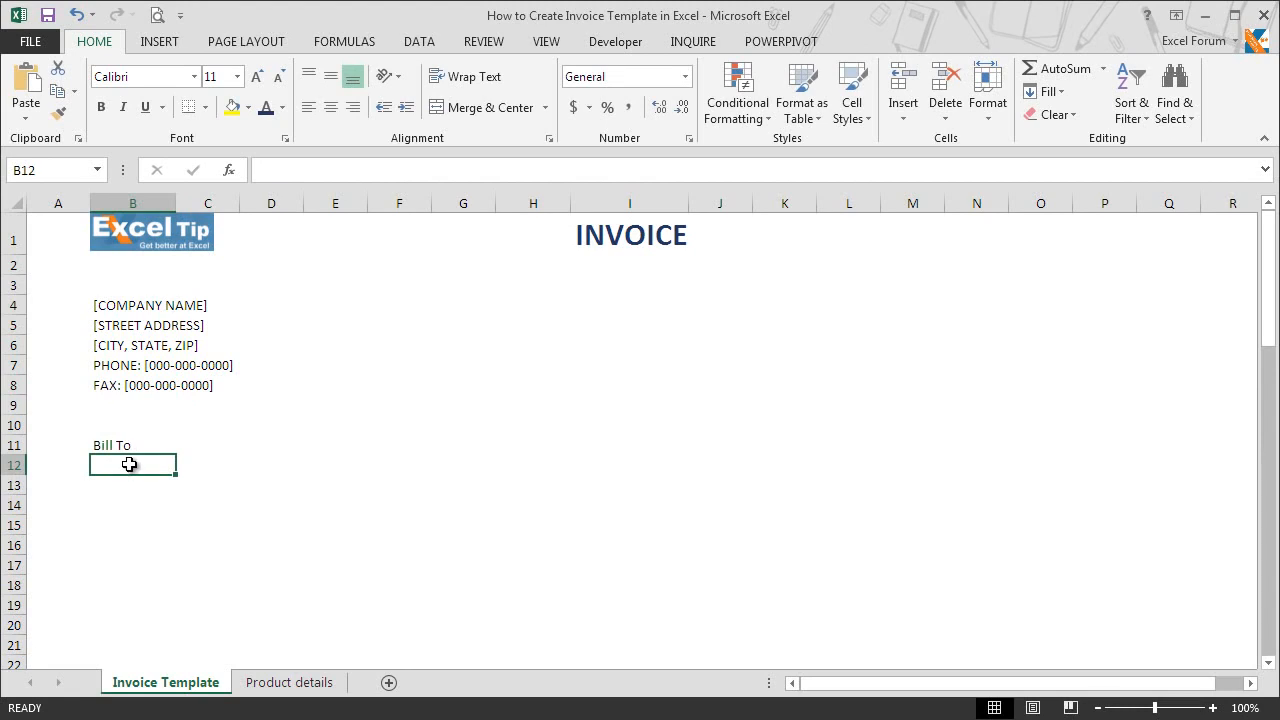
type("[NAME]")
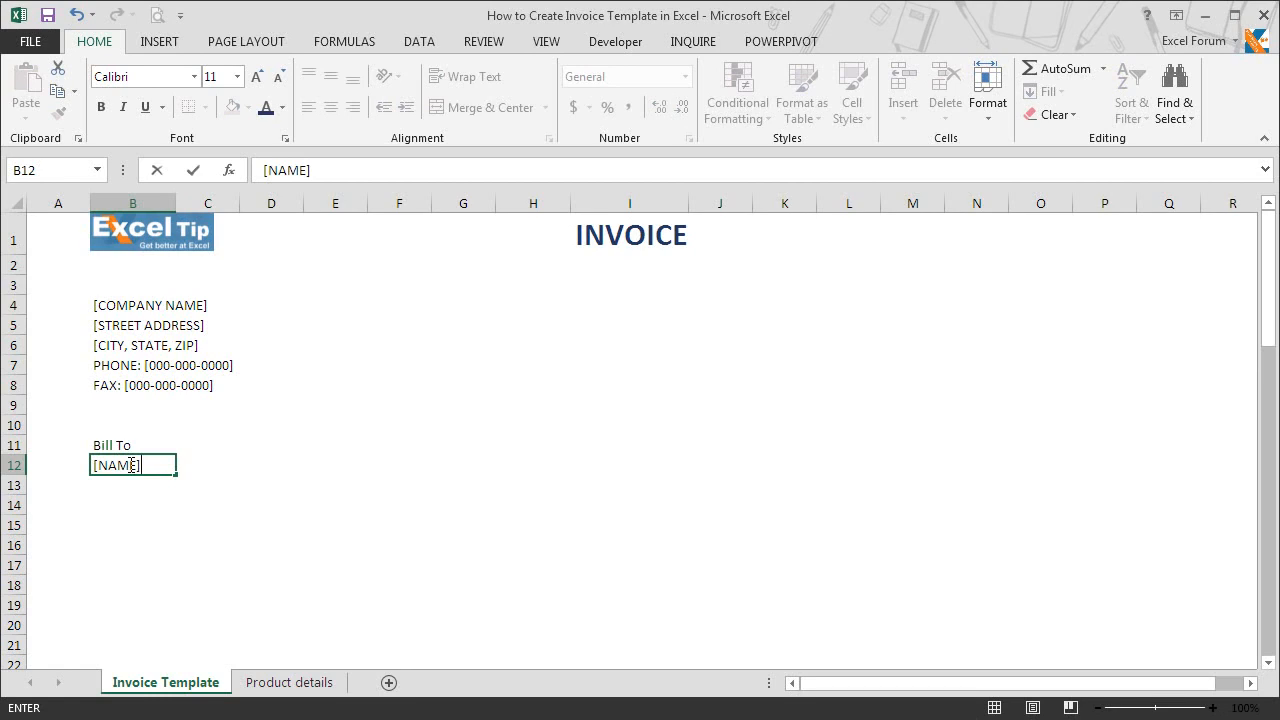
key("Return")
type("[")
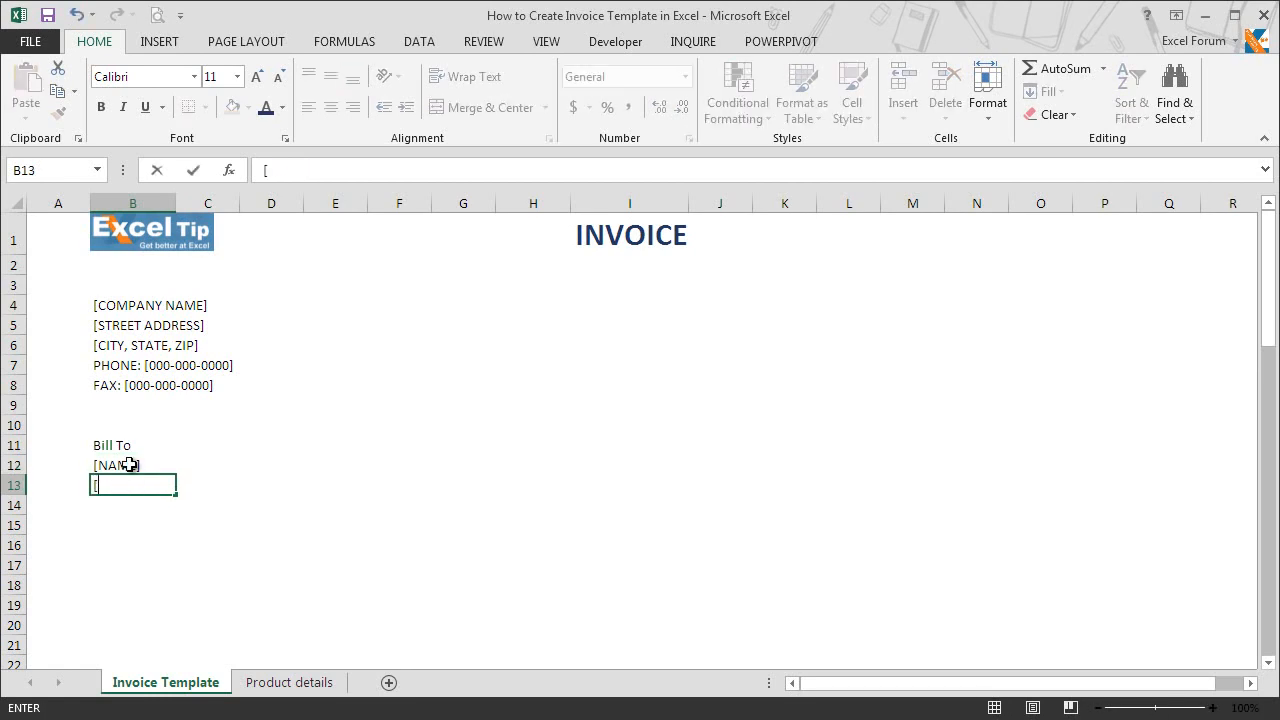
type("COMPANY NAME]")
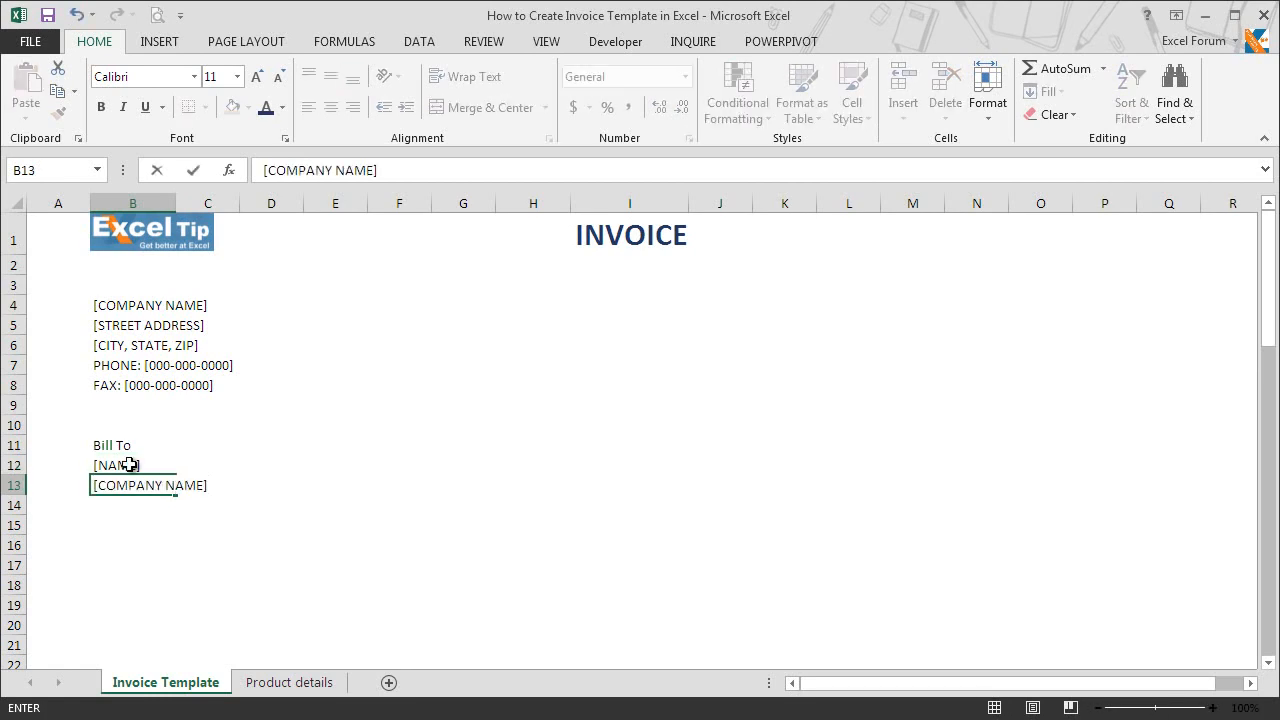
key("Return")
Step: Enter the Bill To placeholders [STREET ADDRESS] in cell B14 and [CITY, STATE, ZIP] in cell B15
type("[STR")
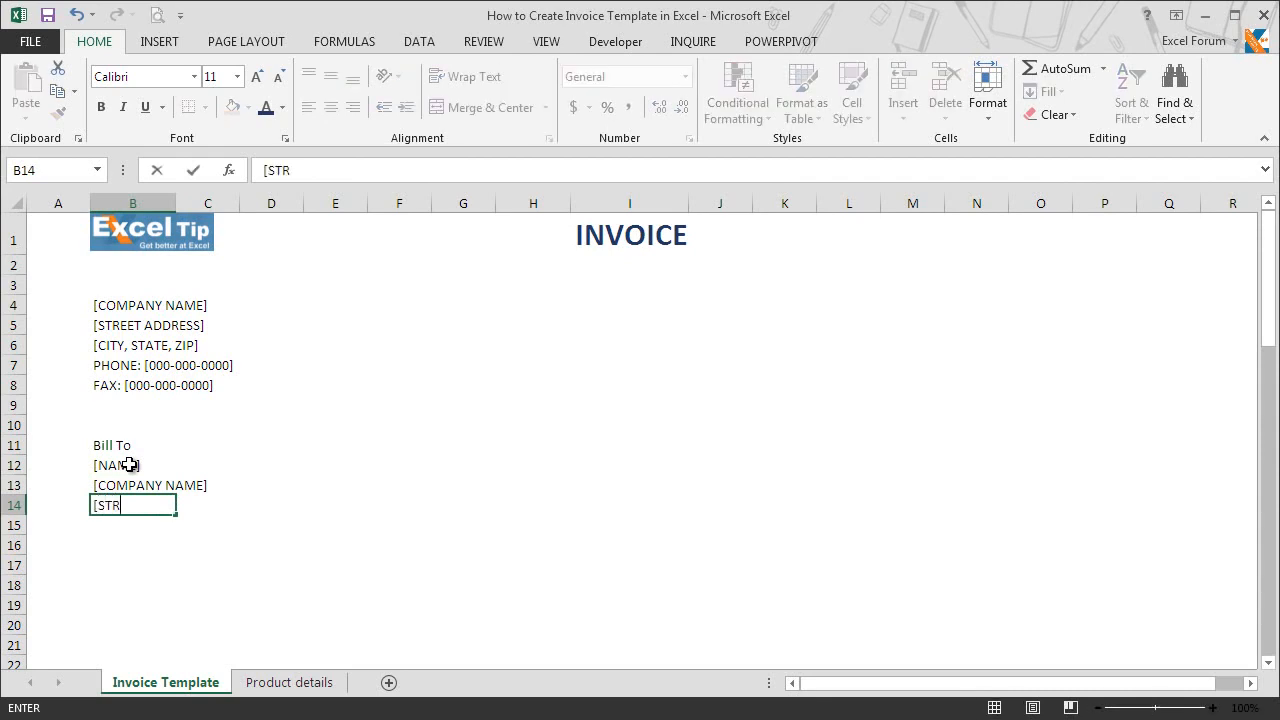
type("EET ADDRESS]")
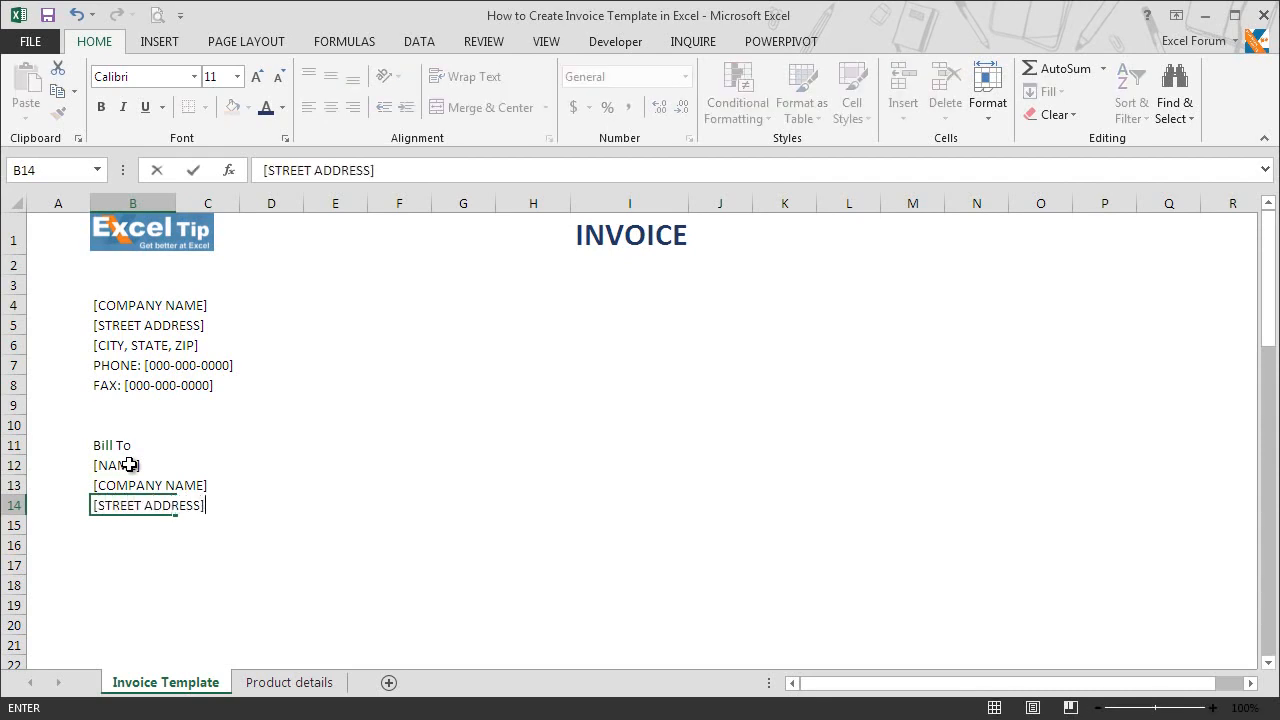
key("Return")
type("[CITY")
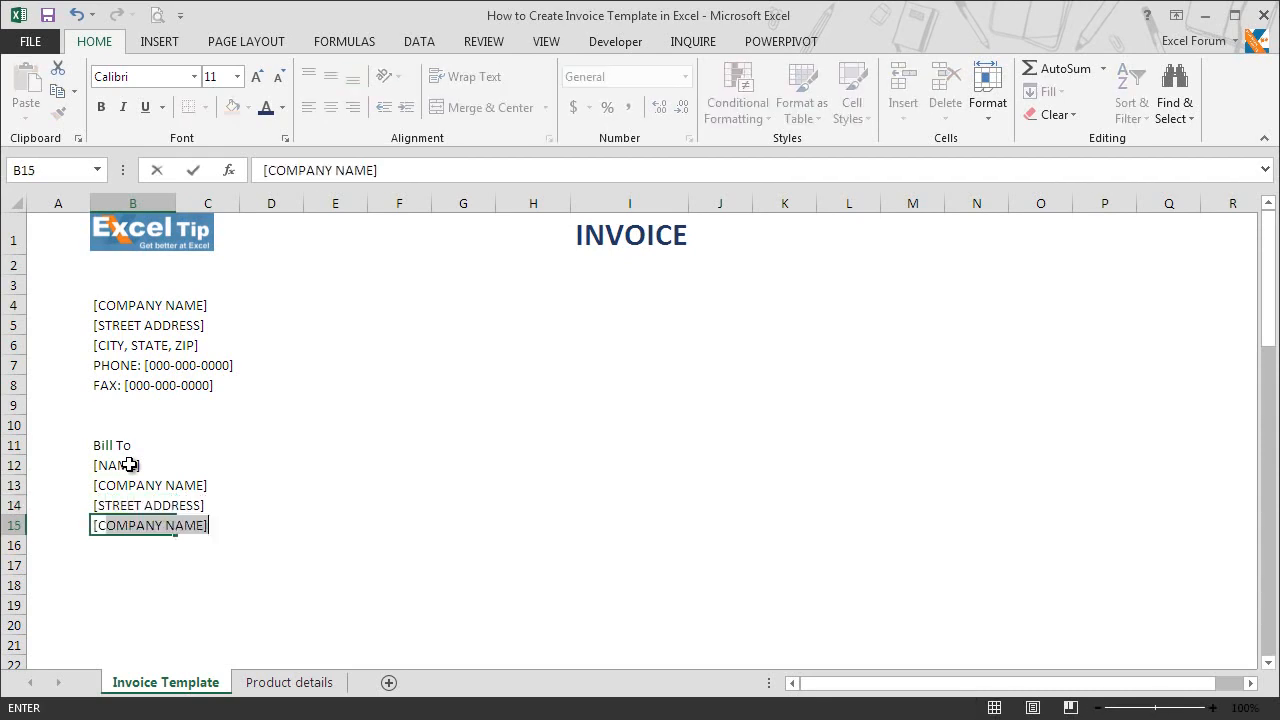
type(", STAT")
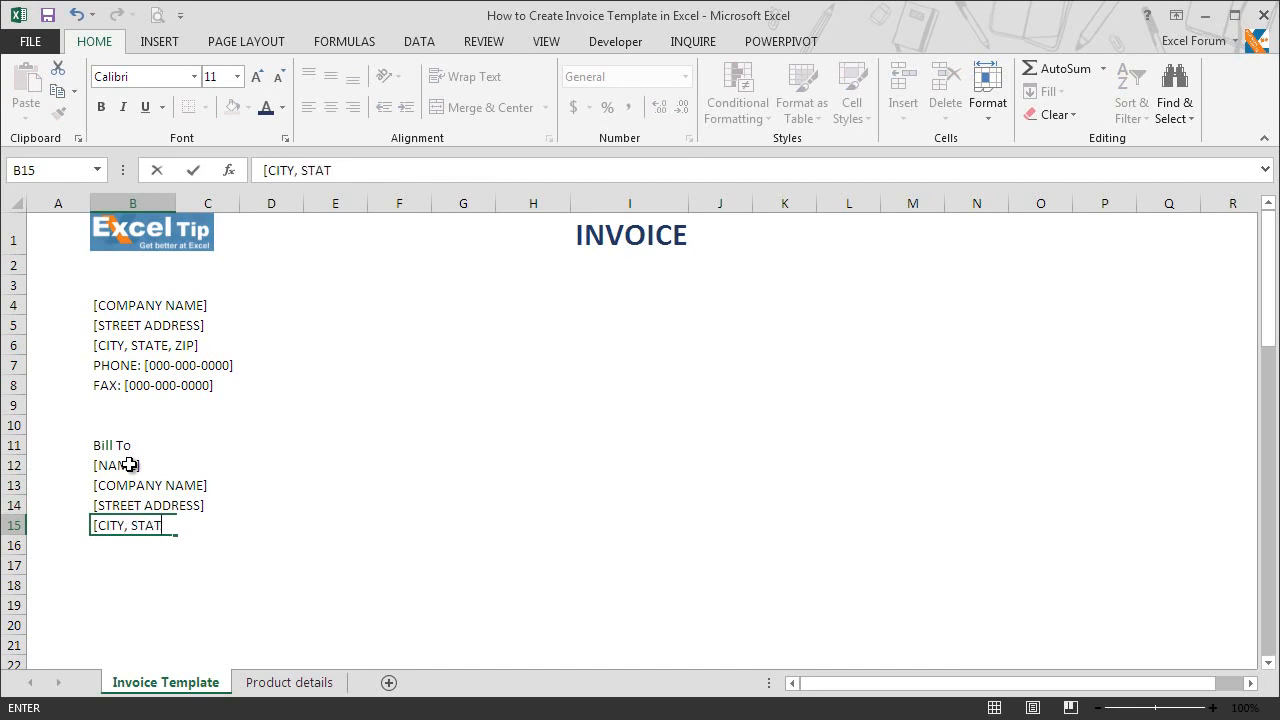
type("E, ZIP]")
key("Return")
type("PHONE: [000-000-0000]")
key("Return")
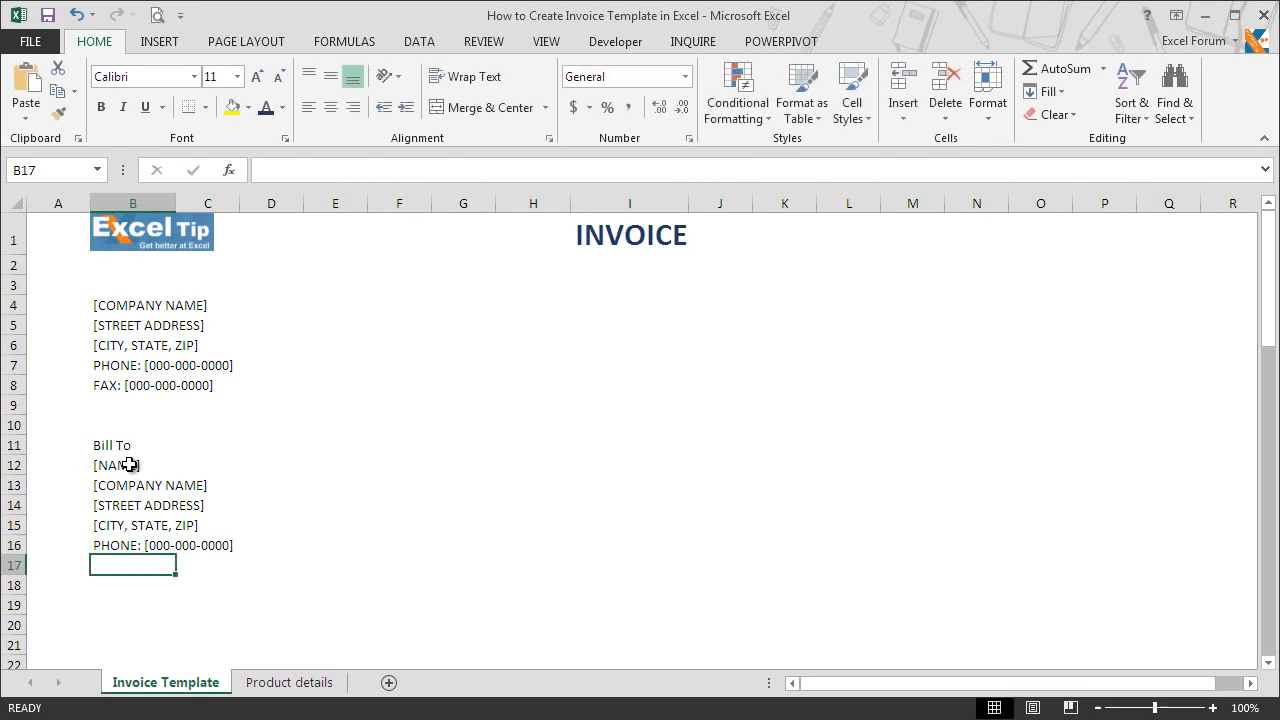
type("E")
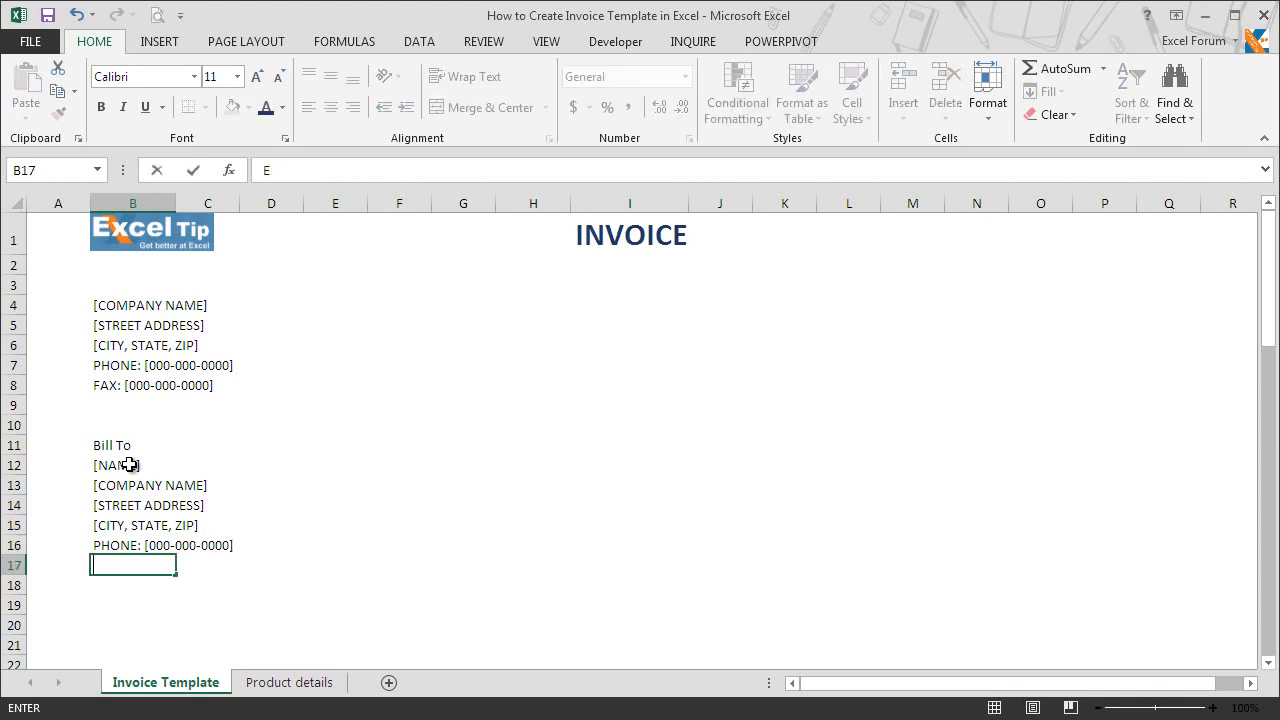
type("[EMAIL ADDRESS")
key("F2")
type("]")
key("Return")
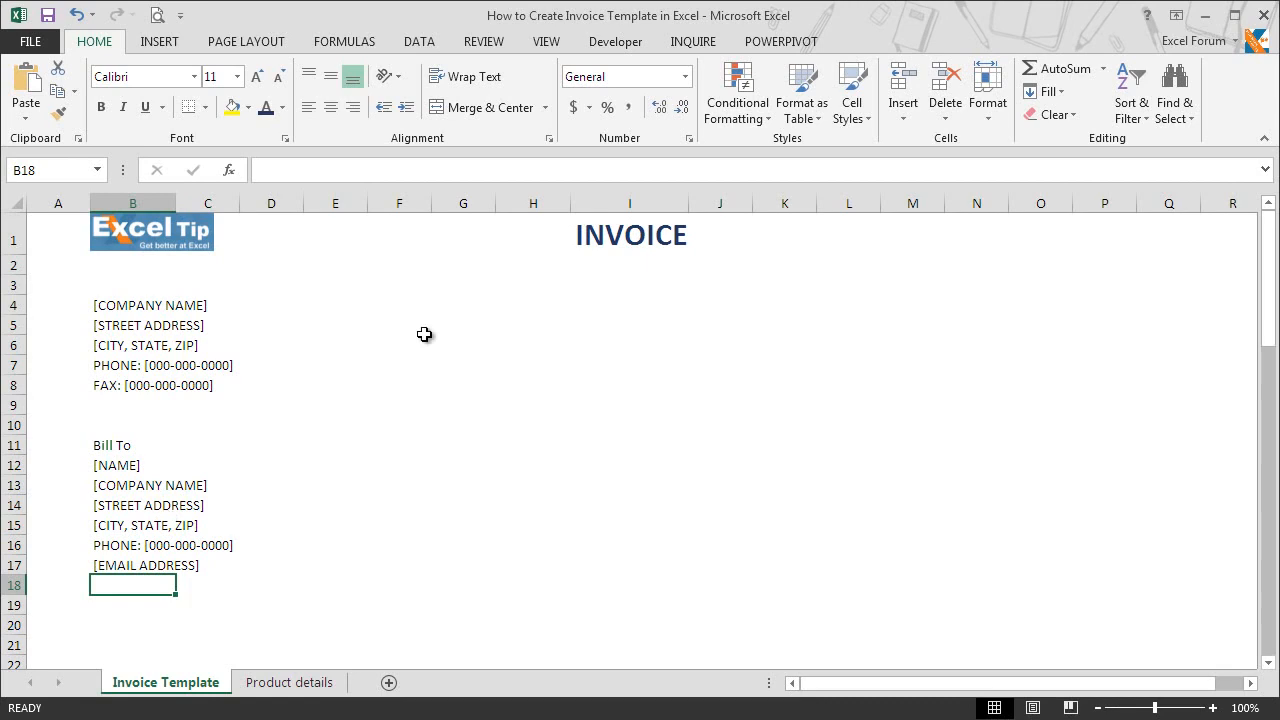
Step: Enter the labels Customer ID, Invoice Date, Invoice Number and Payment Due By in cells H5 to H8
left_click(554, 327)
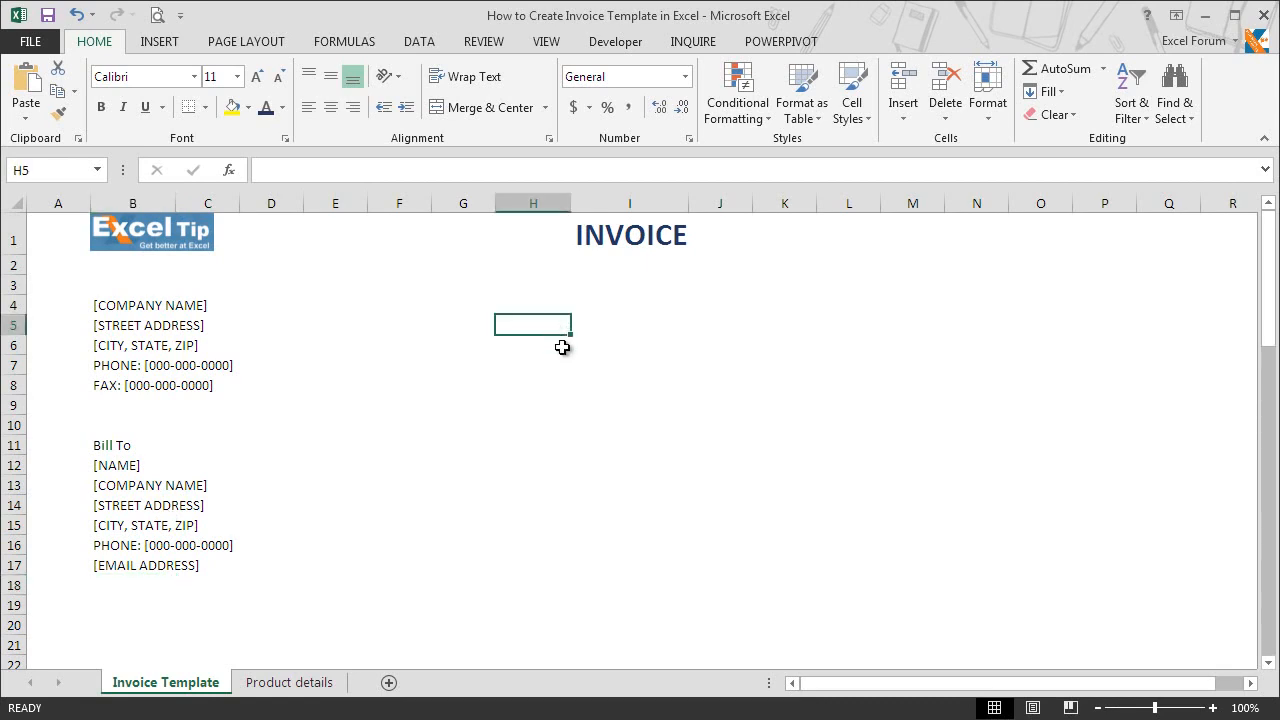
type("Customer ID")
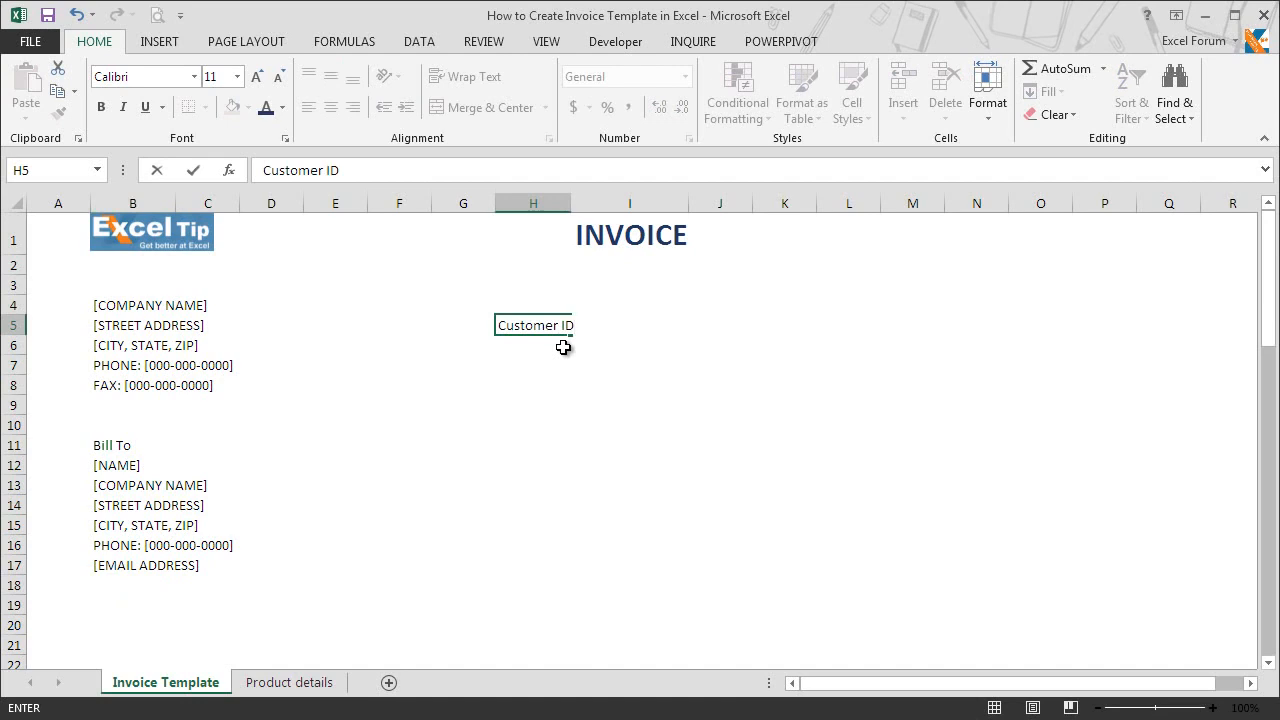
key("Return")
type("Invoic")
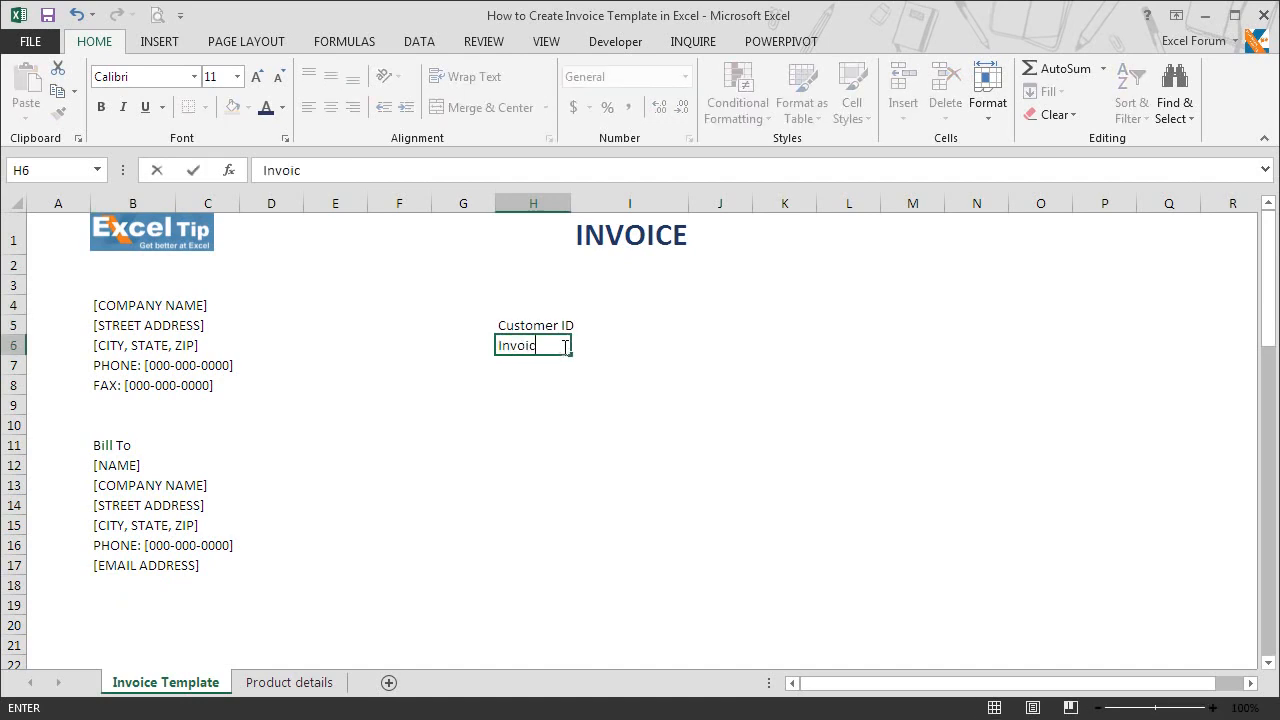
type("e Date")
key("Return")
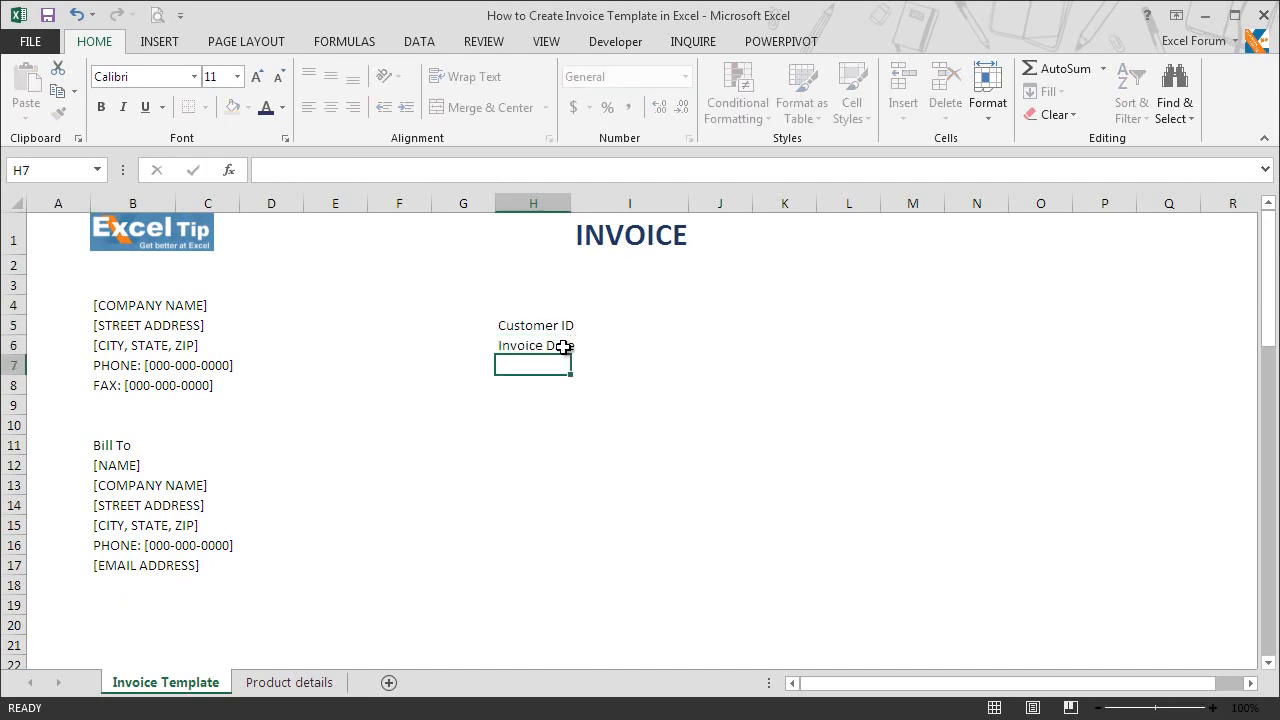
type("Invoice Number")
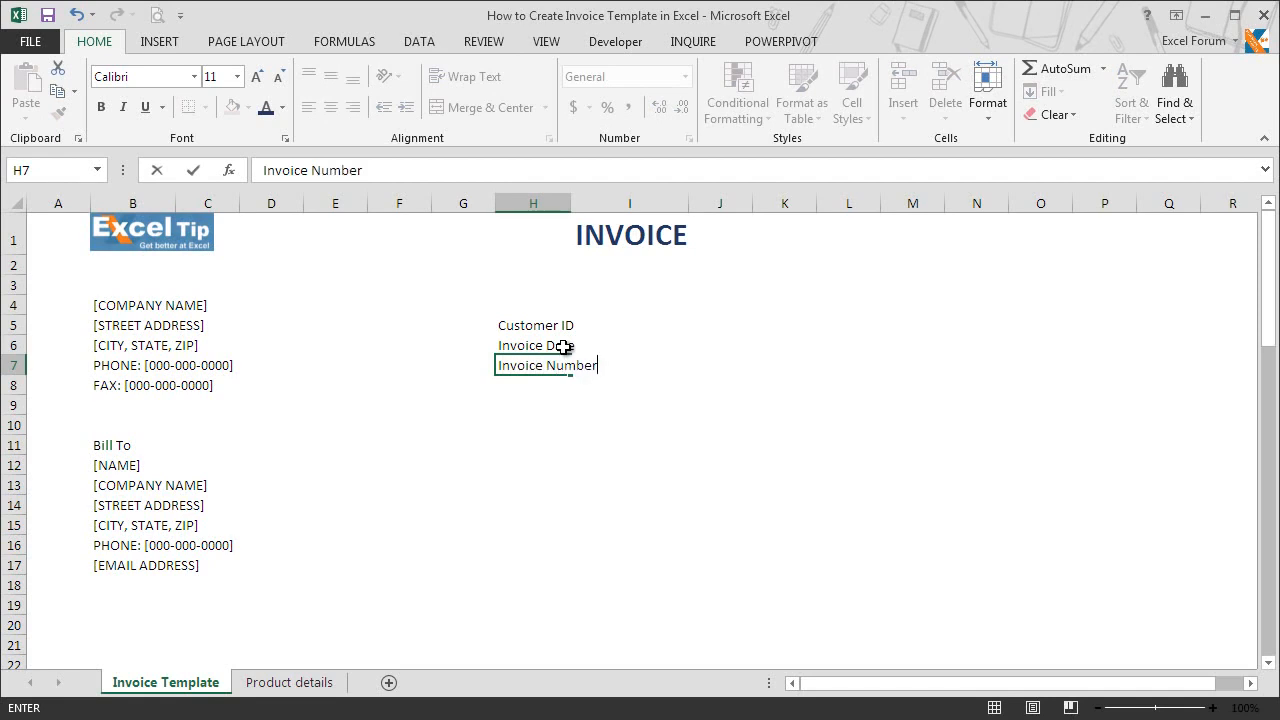
key("Return")
type("Payment Due By")
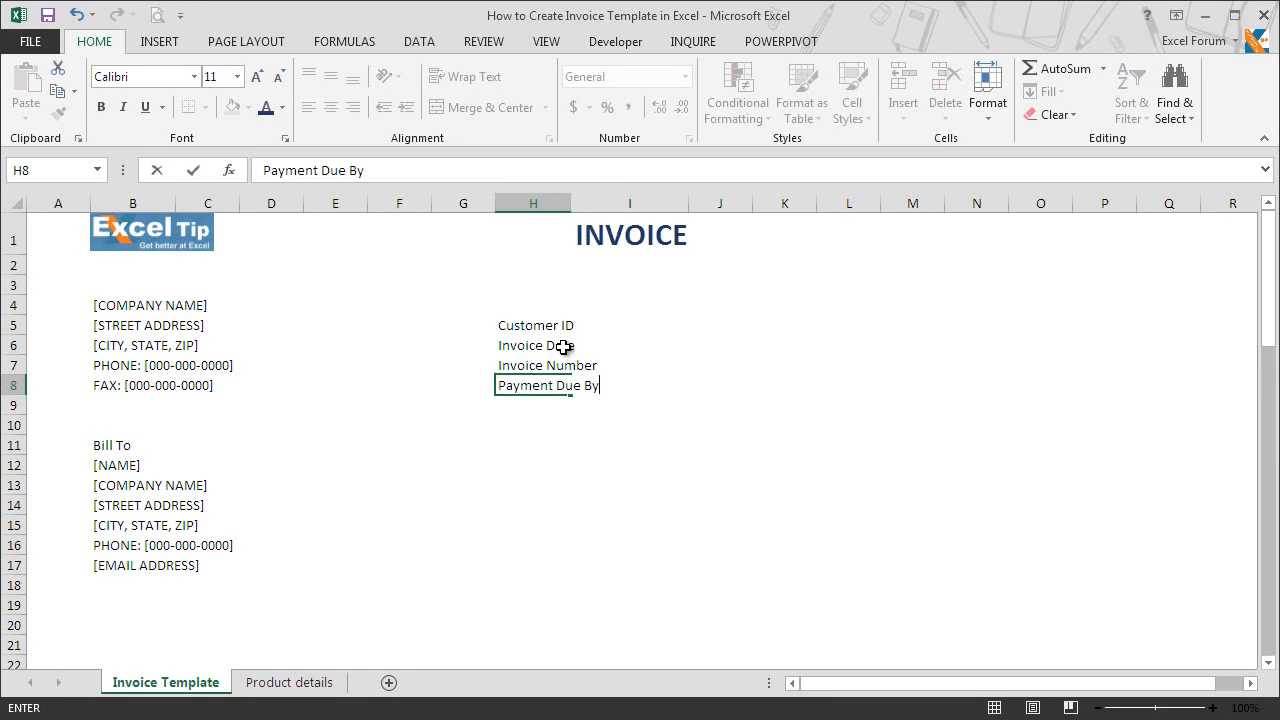
key("Return")
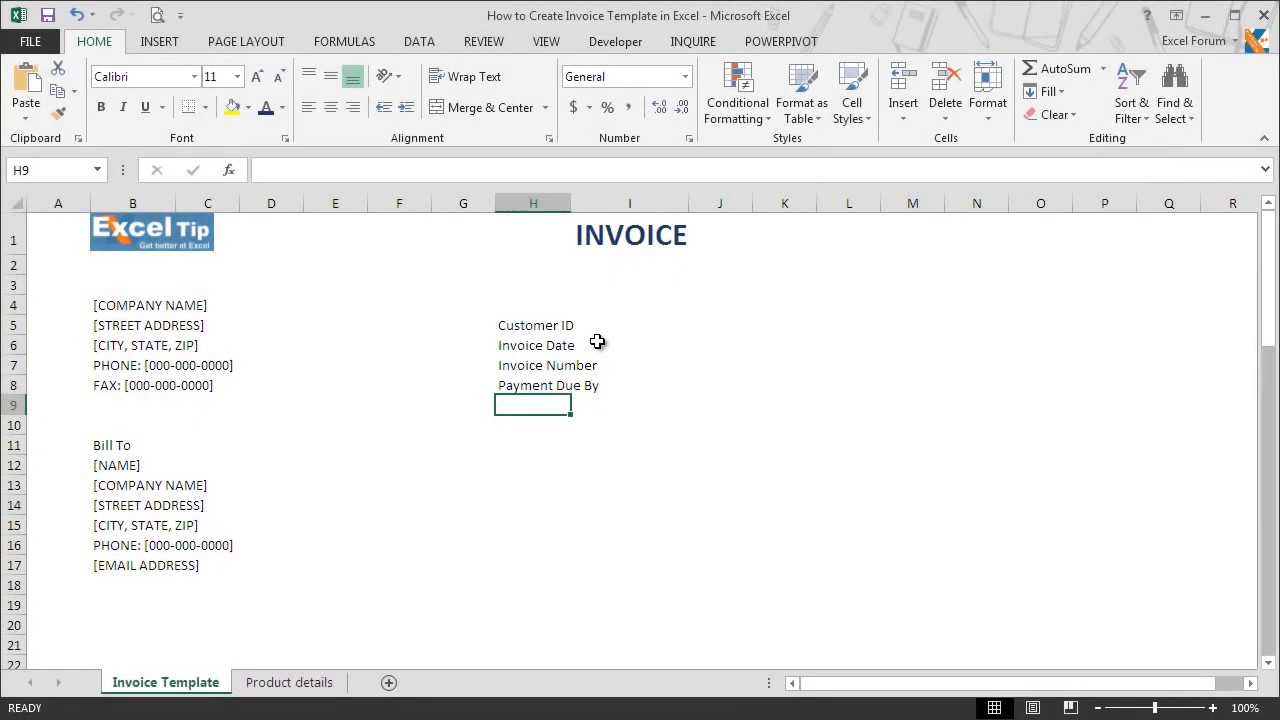
Step: Apply all borders to the value cells I5:I8 beside the invoice detail labels
left_click_drag(600, 325, 600, 391)
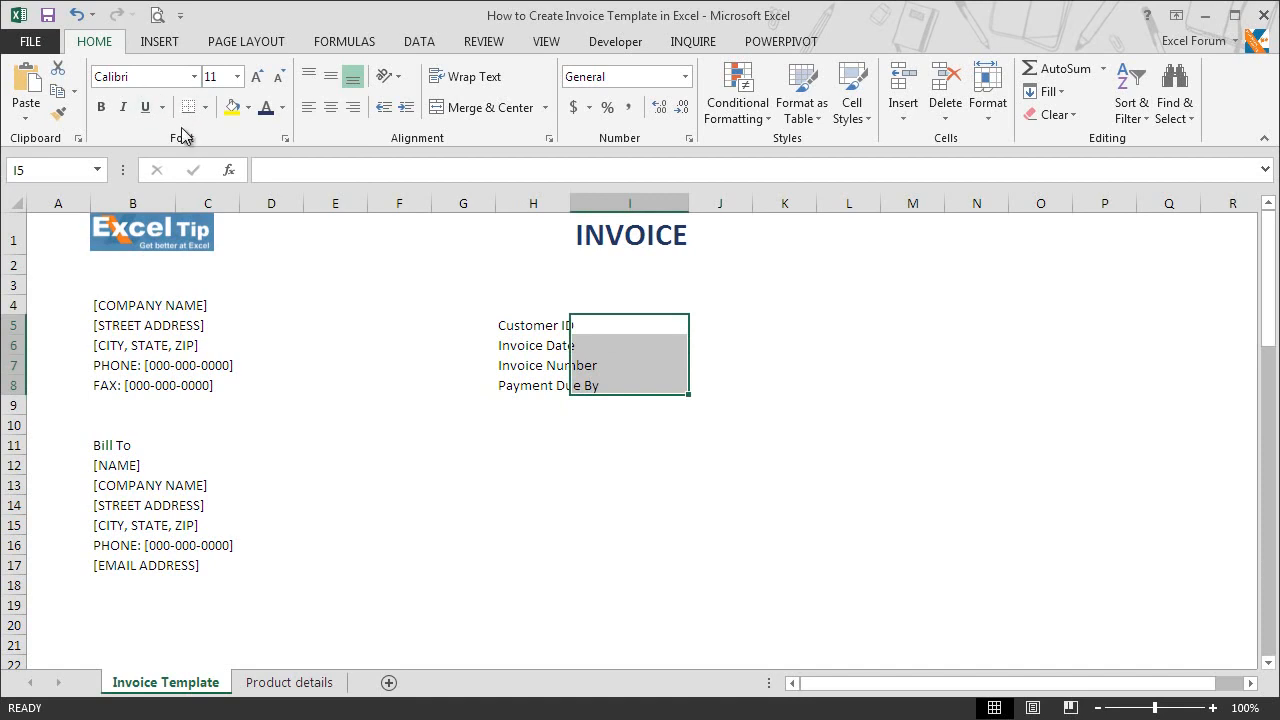
left_click(205, 107)
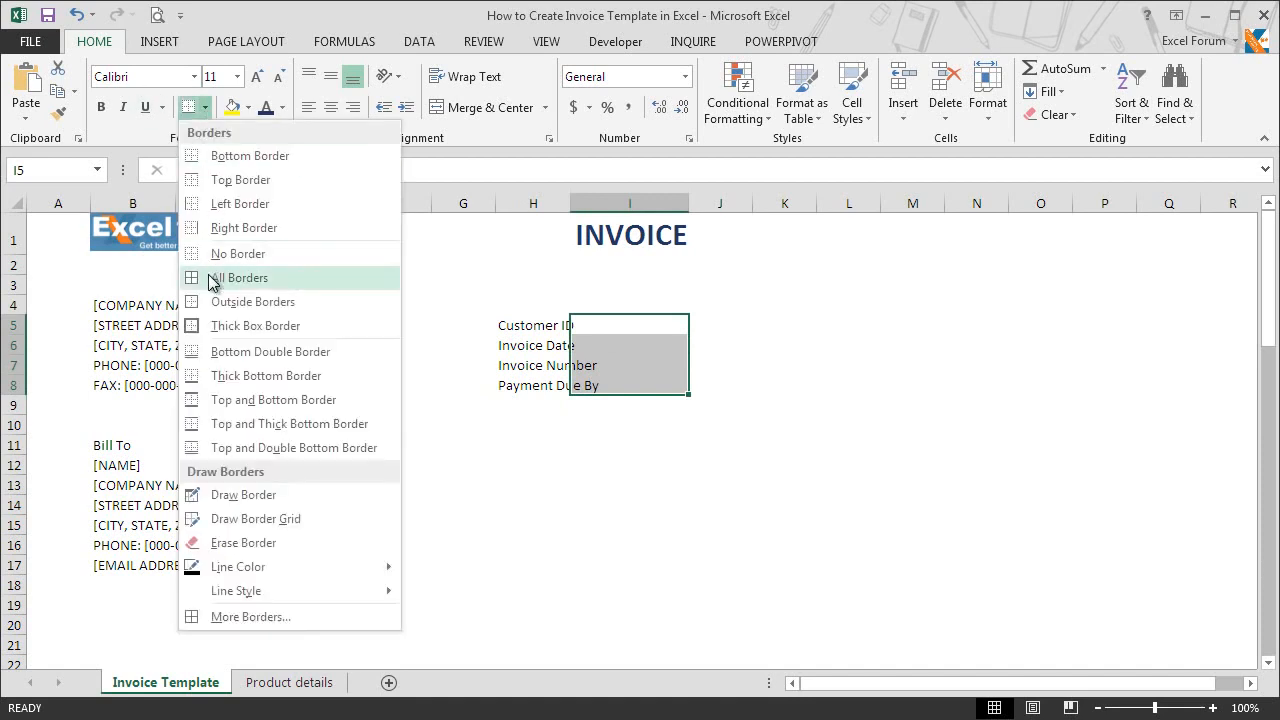
left_click(210, 279)
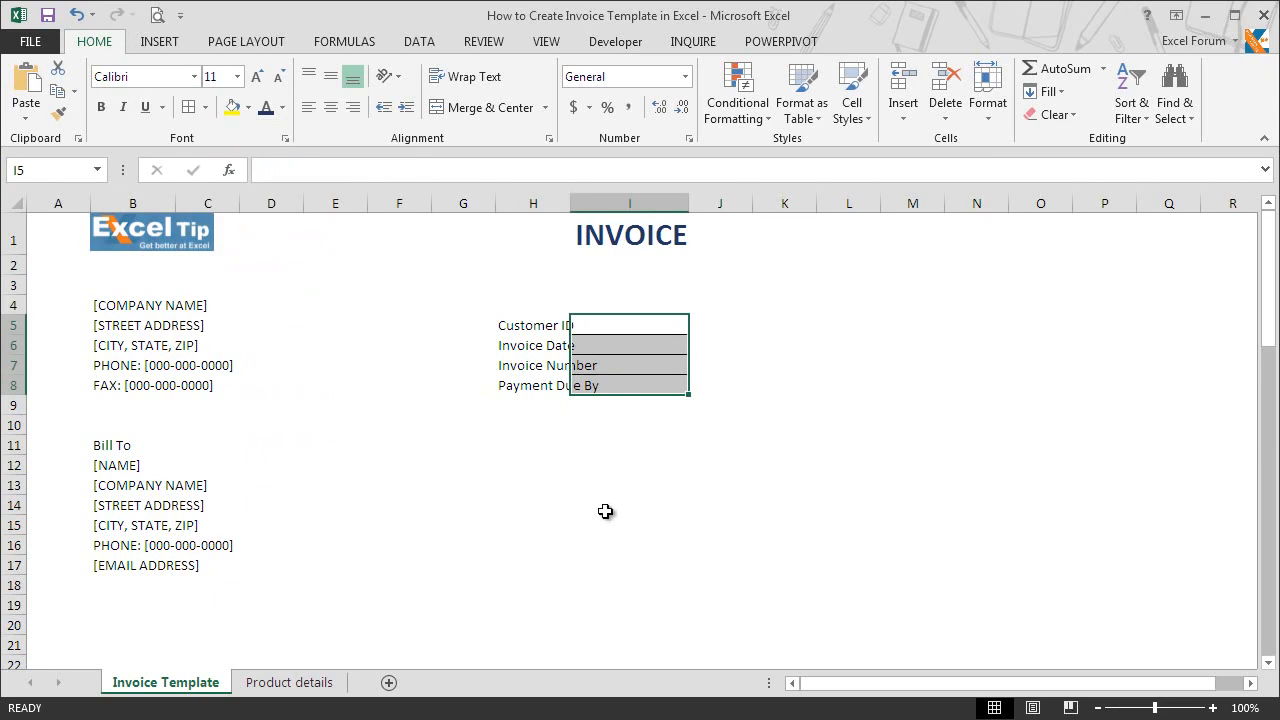
Step: Format the labels in H5:H8 with Right (Indent) horizontal alignment, an indent of 2, and bold text
left_click_drag(545, 325, 546, 387)
key("ctrl+1")
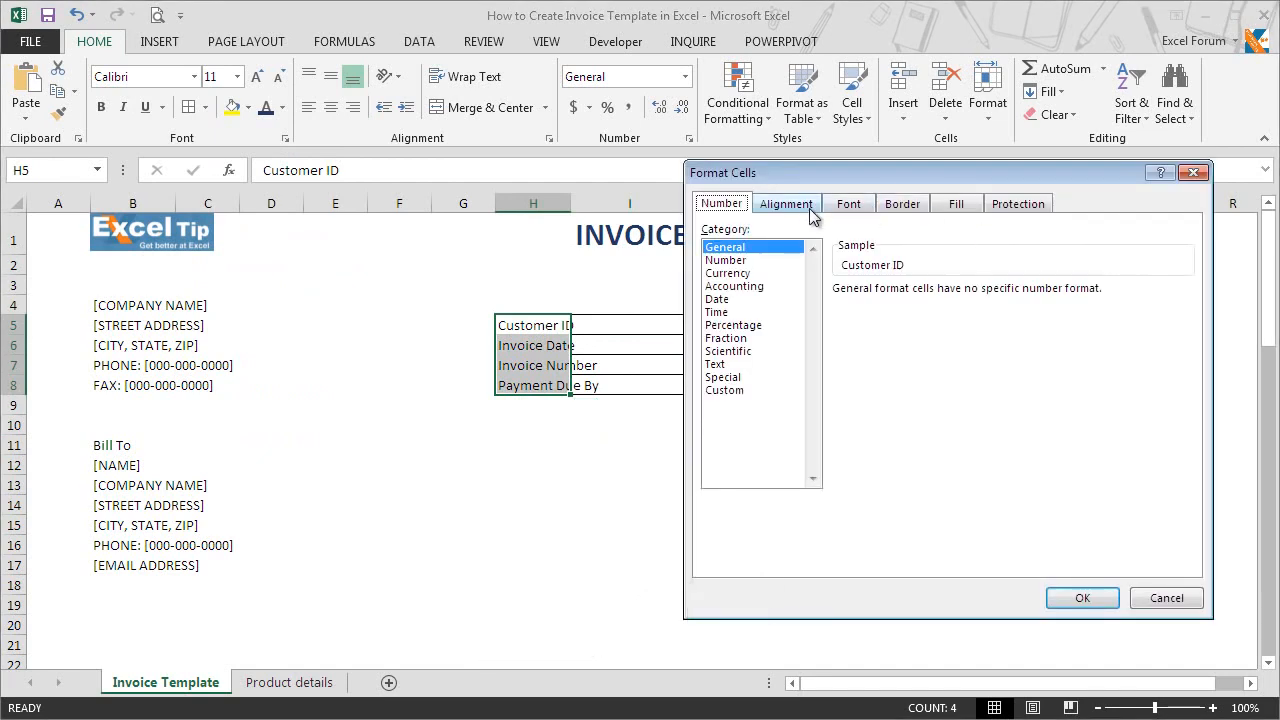
left_click(804, 205)
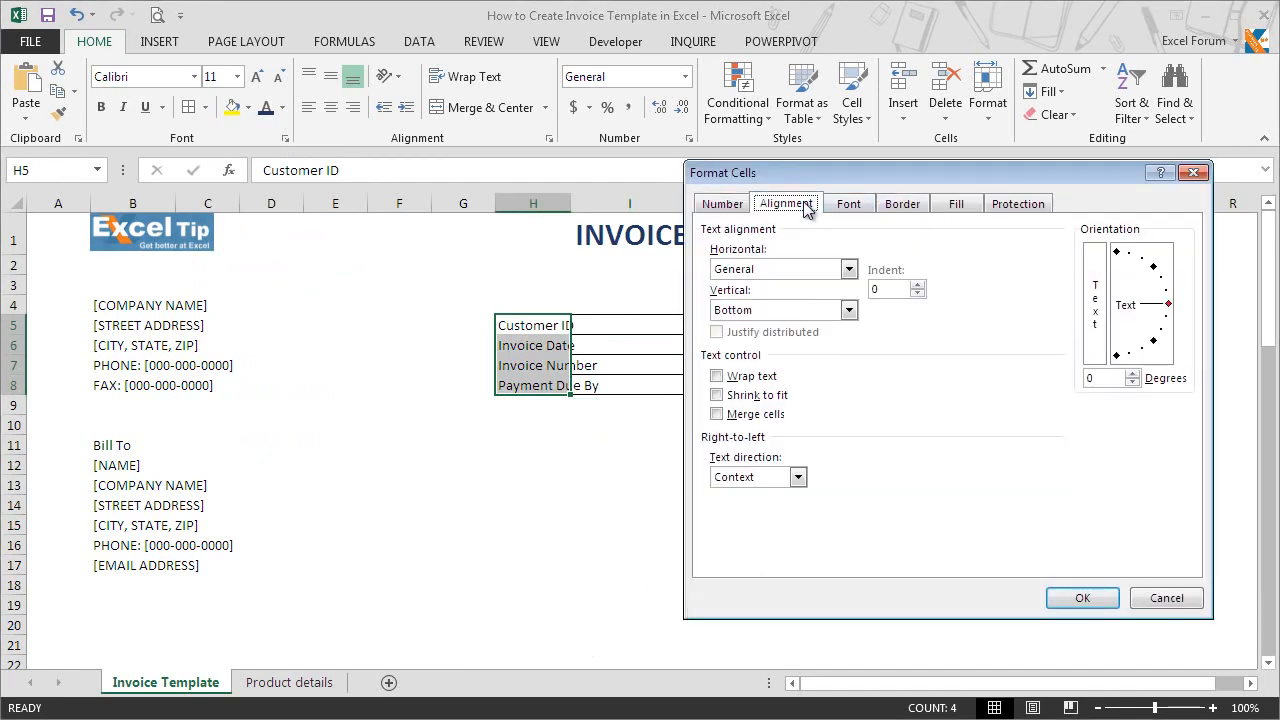
left_click(837, 272)
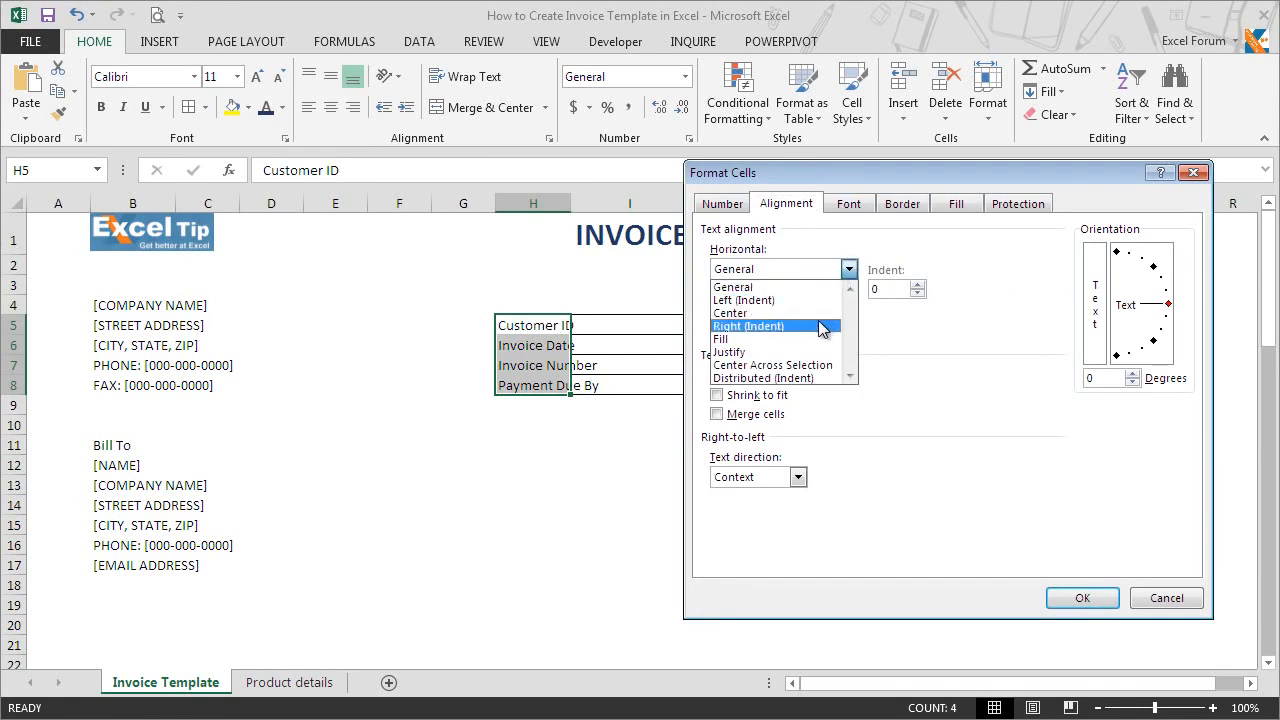
left_click(820, 326)
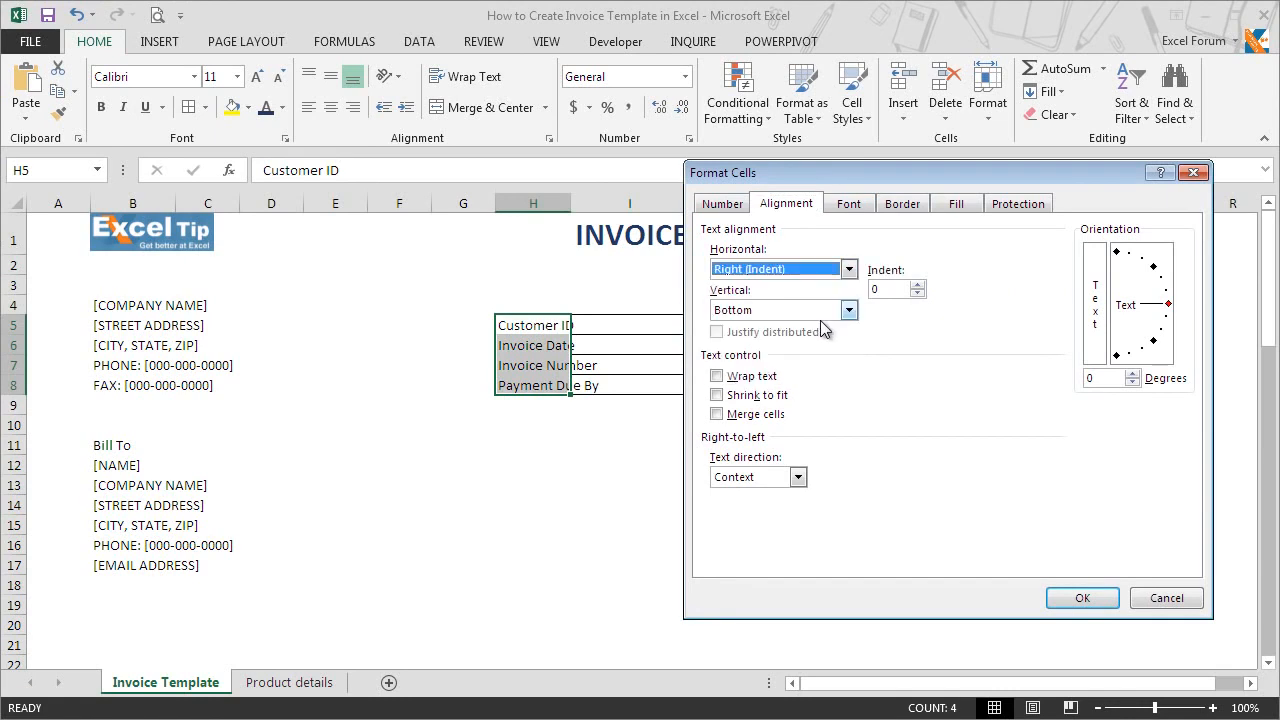
left_click(917, 285)
left_click(917, 285)
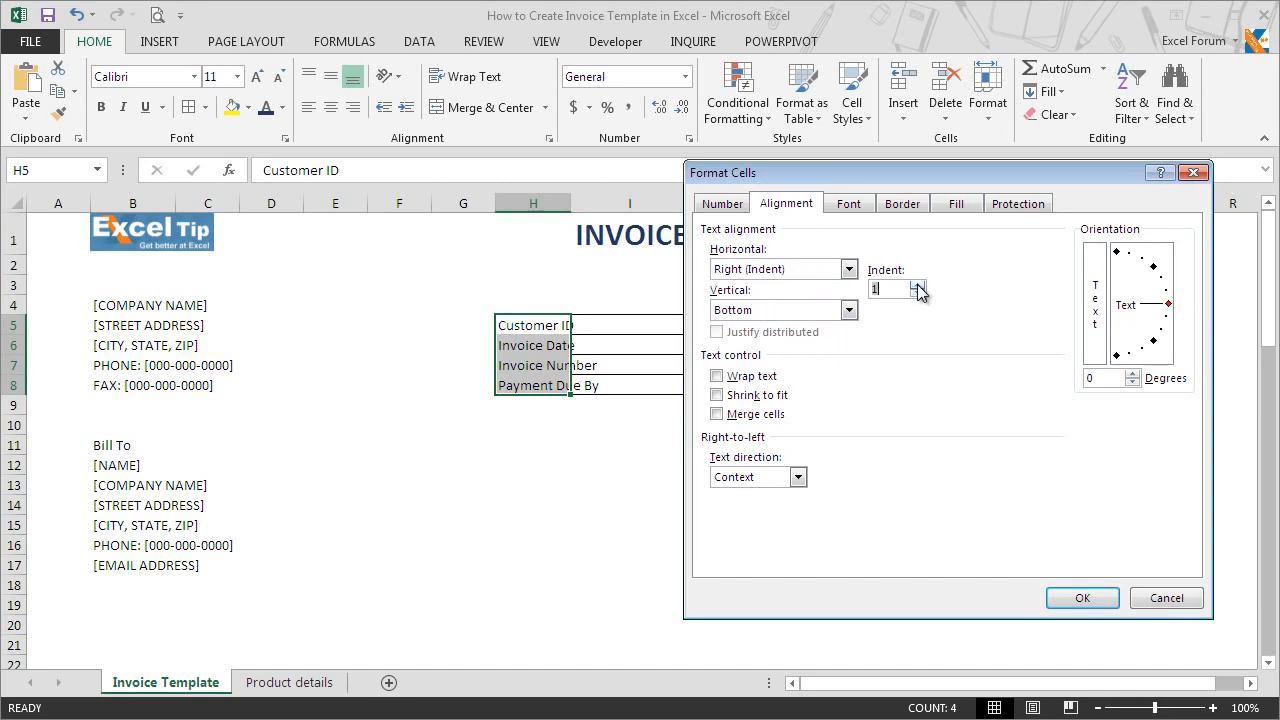
left_click(1082, 600)
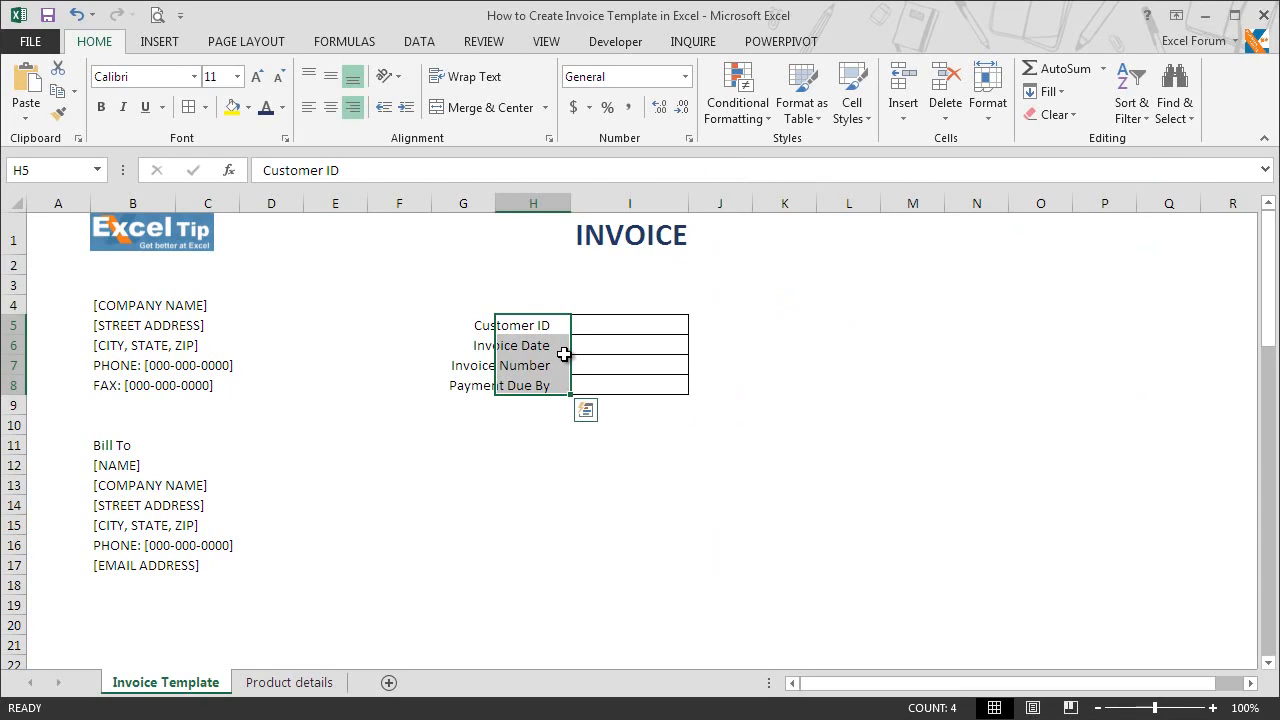
left_click(101, 107)
left_click(578, 385)
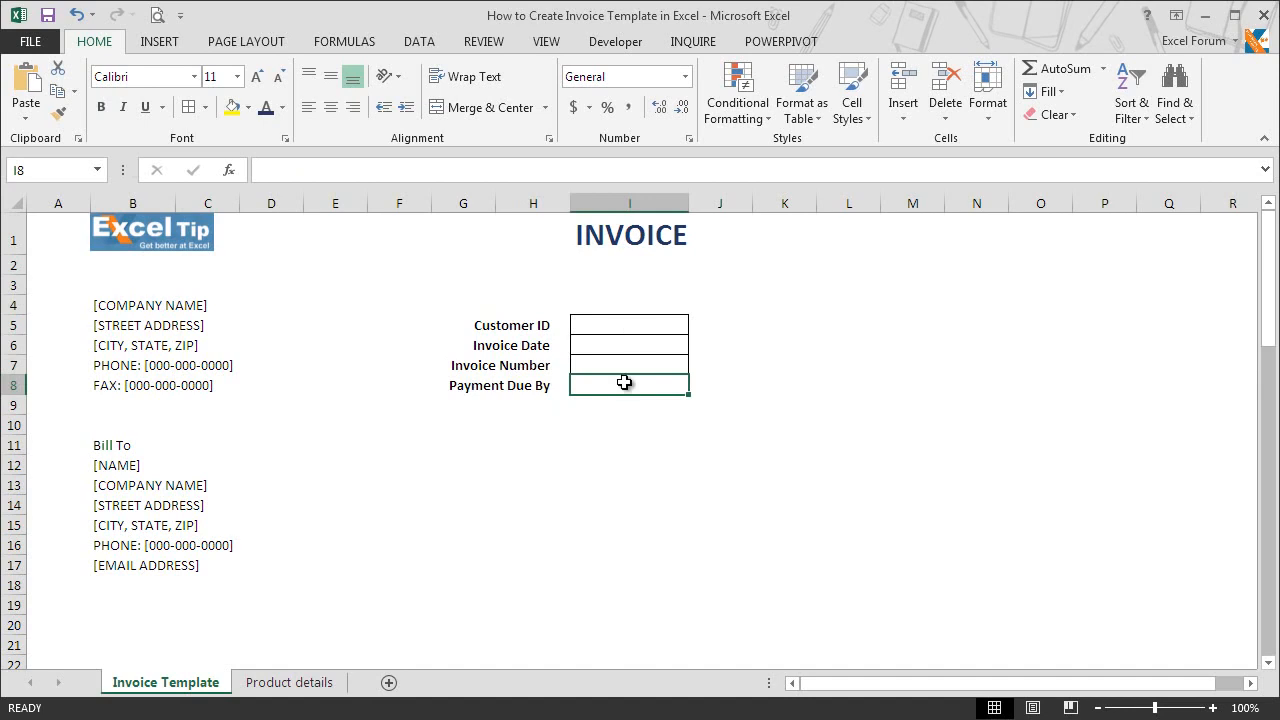
Step: Enter the customer ID in cell I5 and the formula =TODAY() as the invoice date in cell I6
left_click(610, 321)
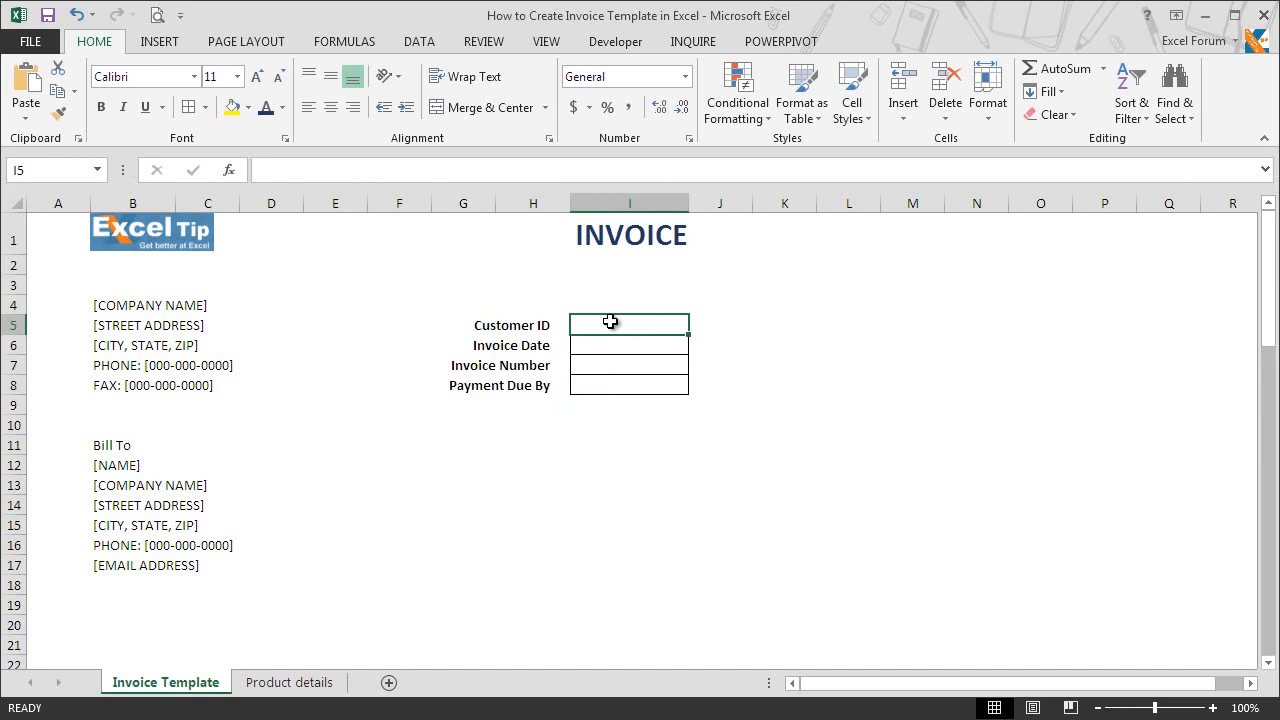
type("ET")
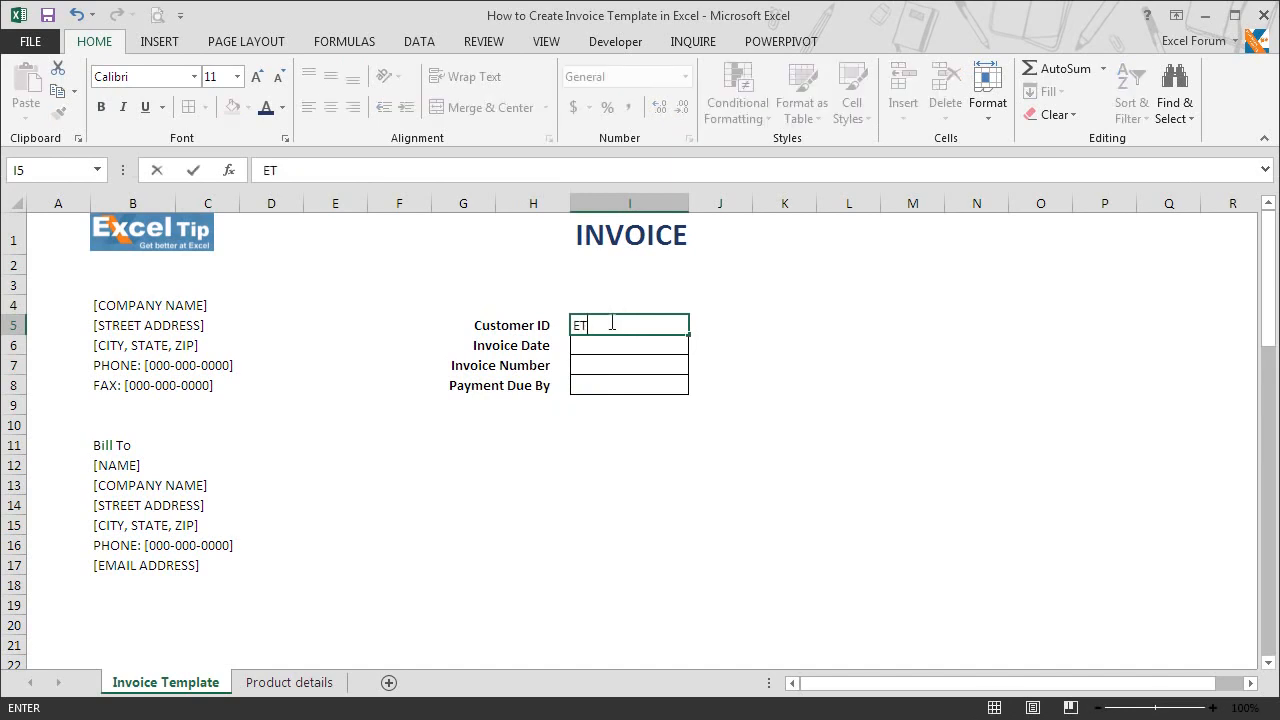
type("-C-24134")
key("Return")
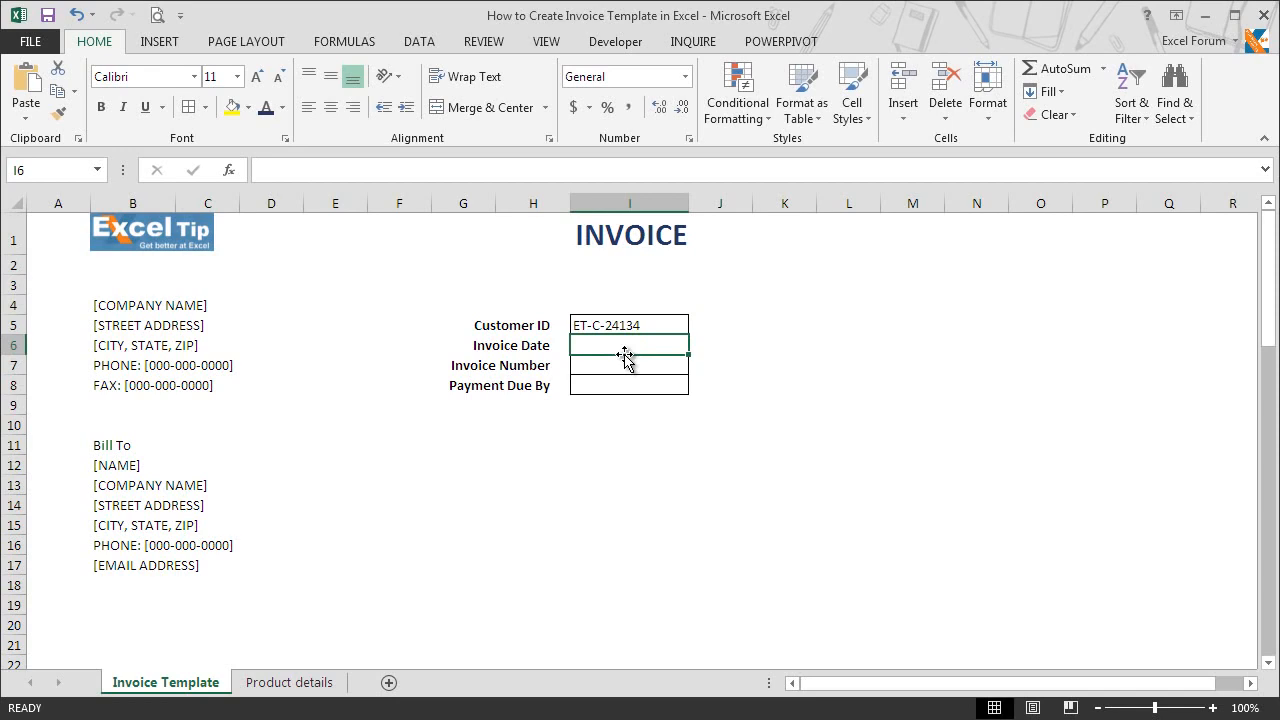
type("=today")
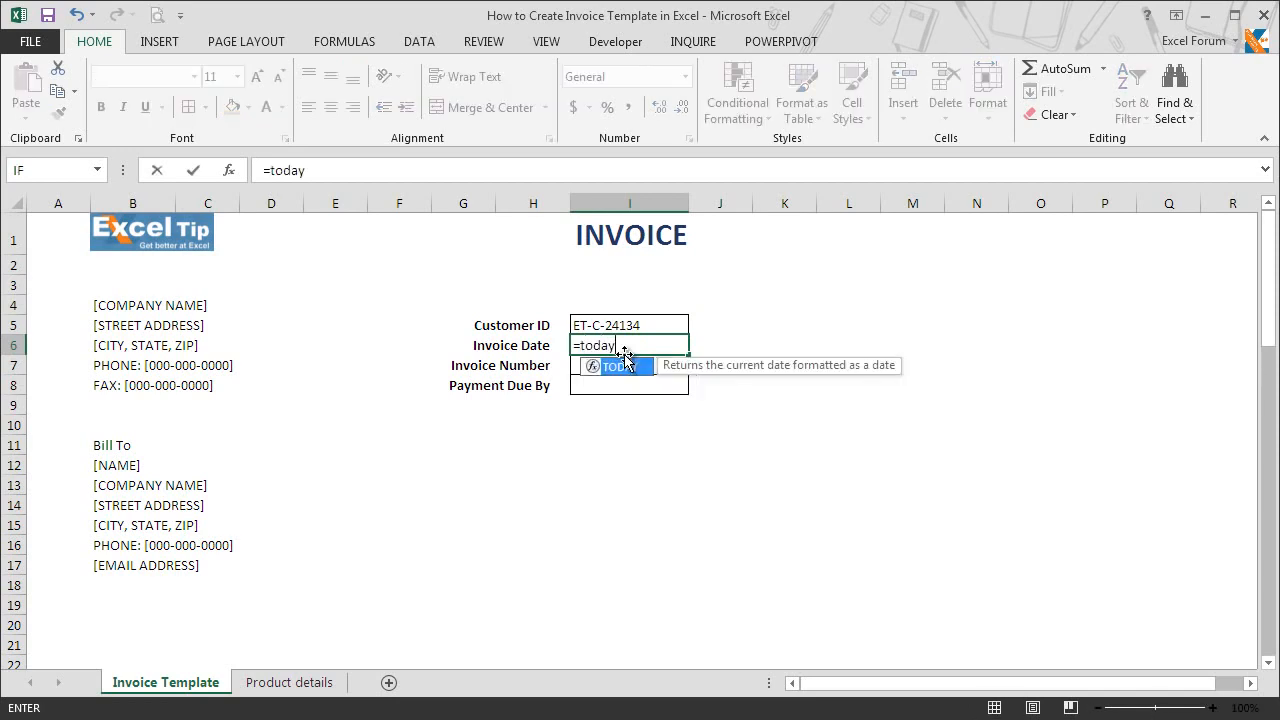
key("Tab")
key("Return")
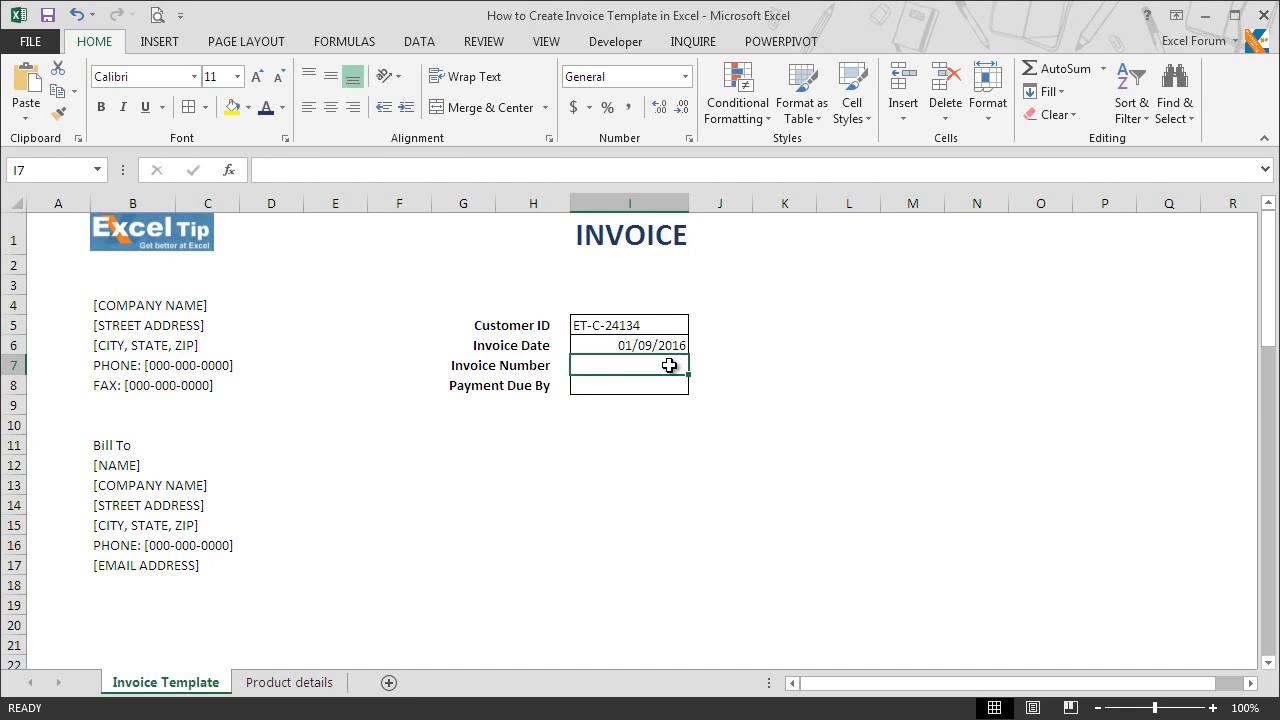
Step: Enter the invoice number in cell I7 and the formula =I6+20 as the payment due date in cell I8
type("XYZ-1234-Z")
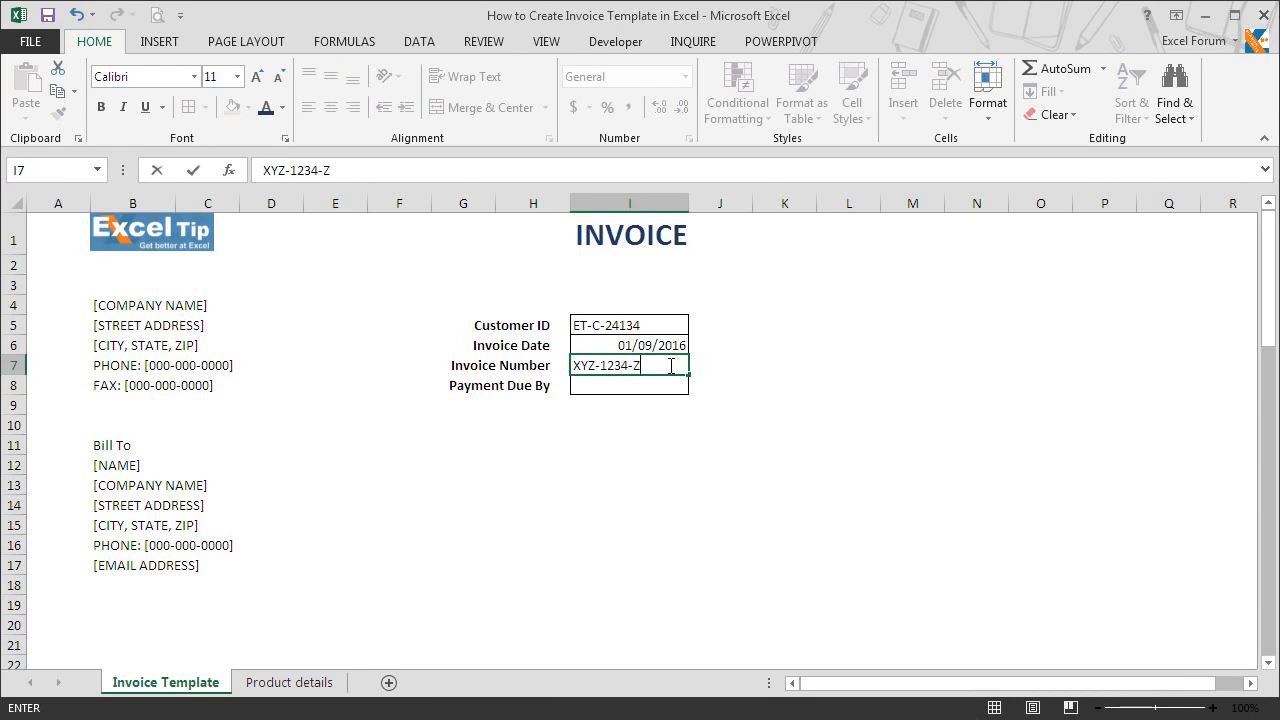
key("Return")
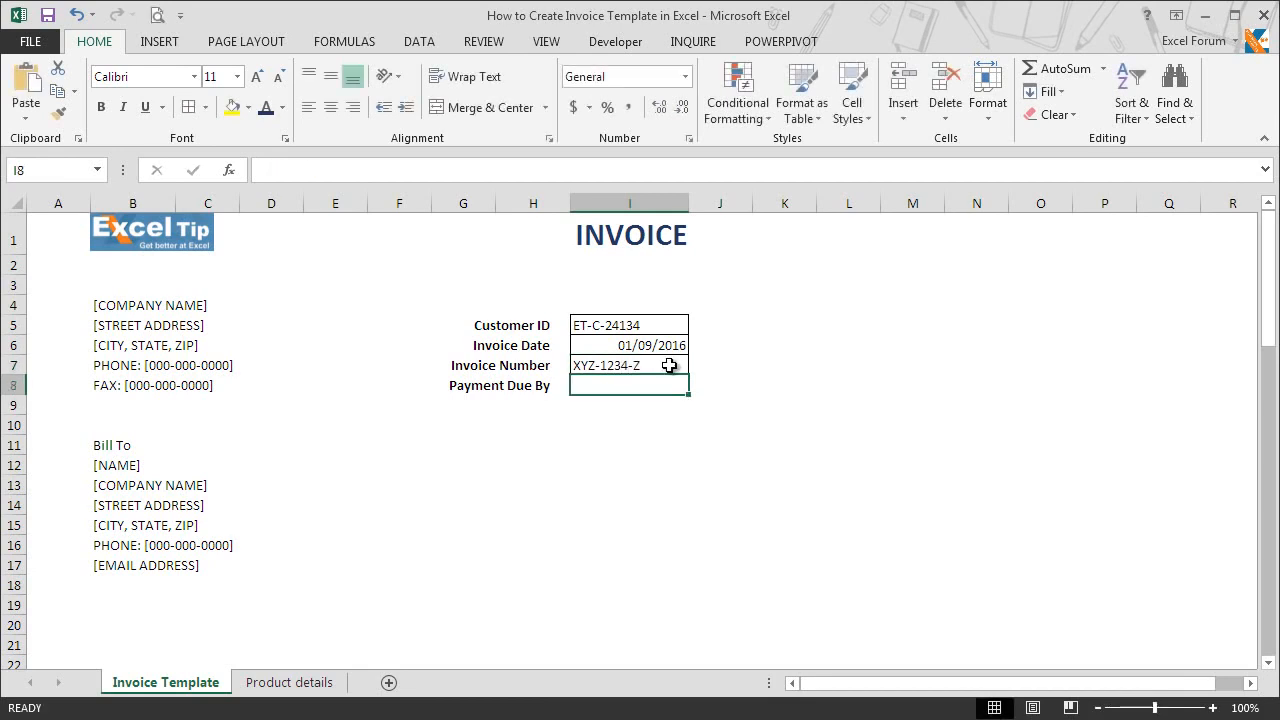
type("=")
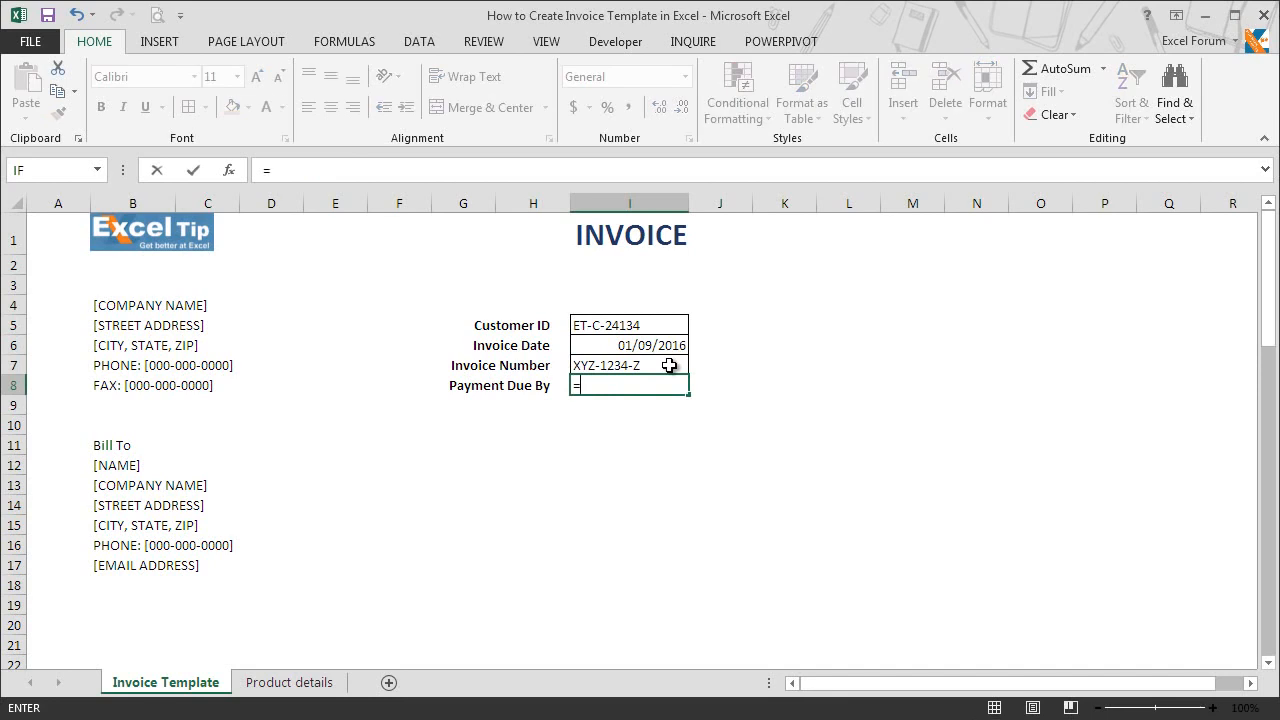
key("Up")
key("Up")
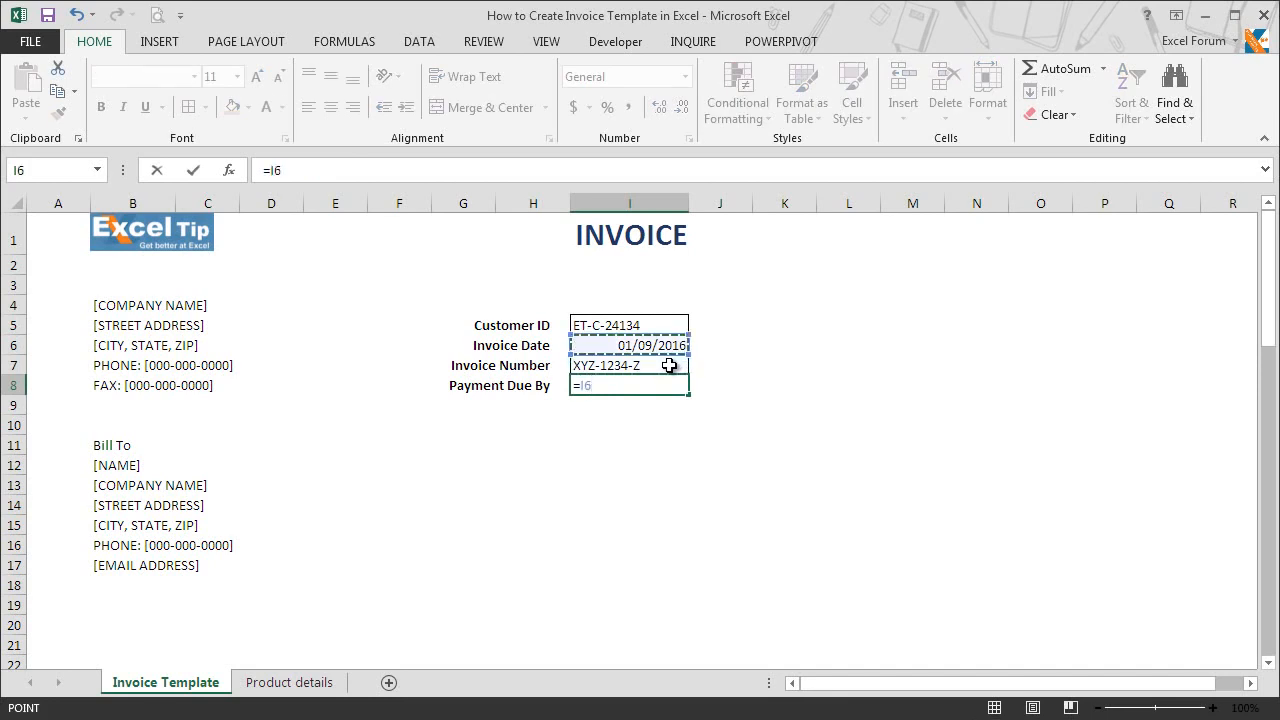
type("+20")
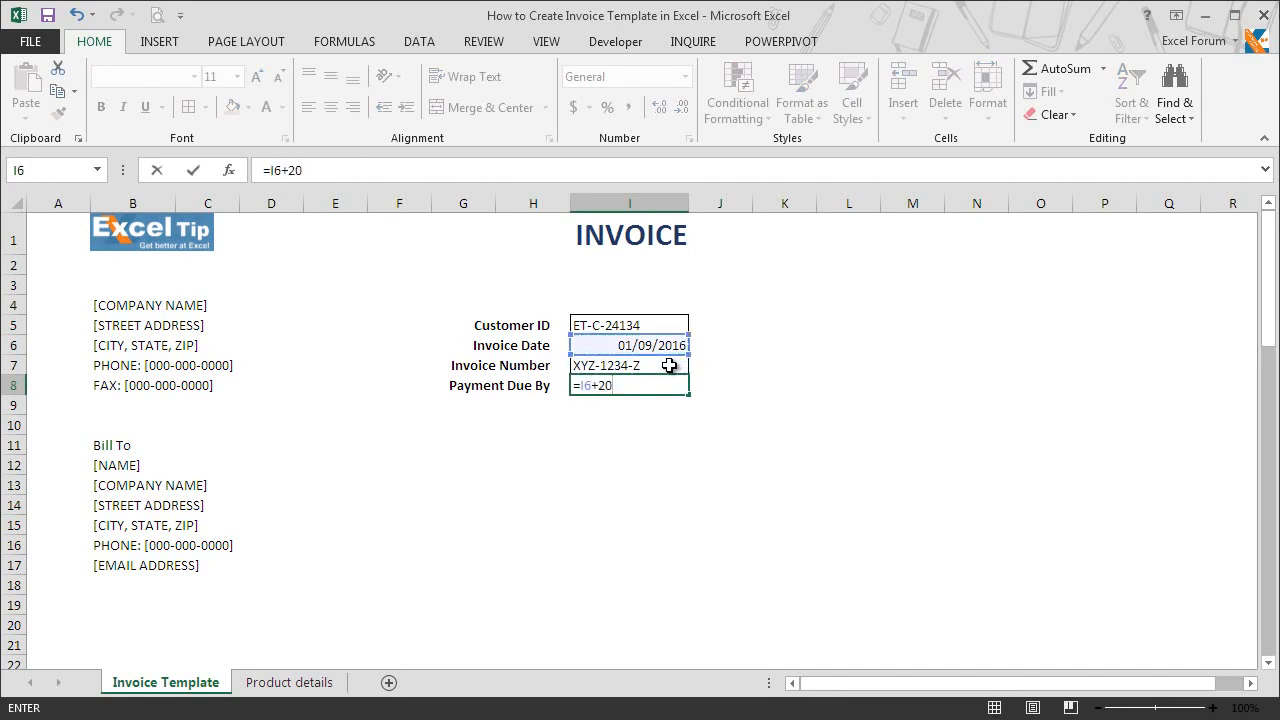
key("Return")
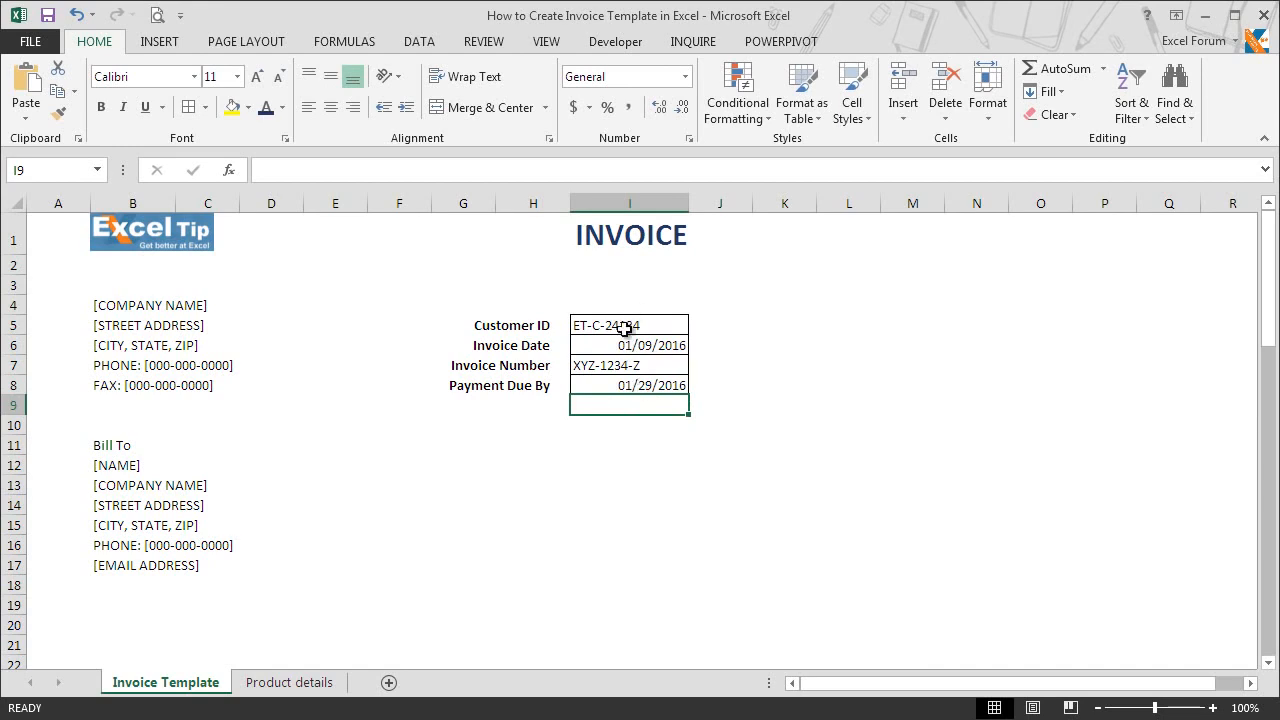
Step: Center the values in I5:I8 and format the dates in I6 and I8 with the "March 14, 2012" date type
left_click_drag(622, 328, 626, 388)
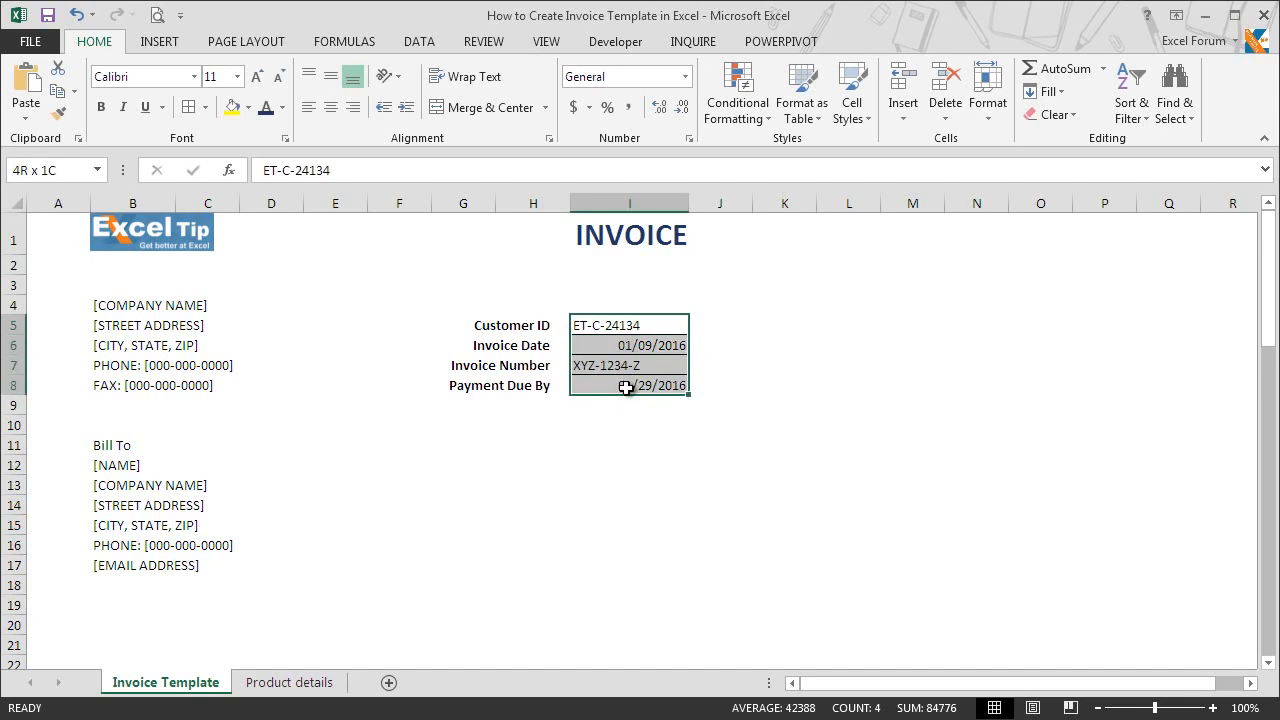
left_click(331, 107)
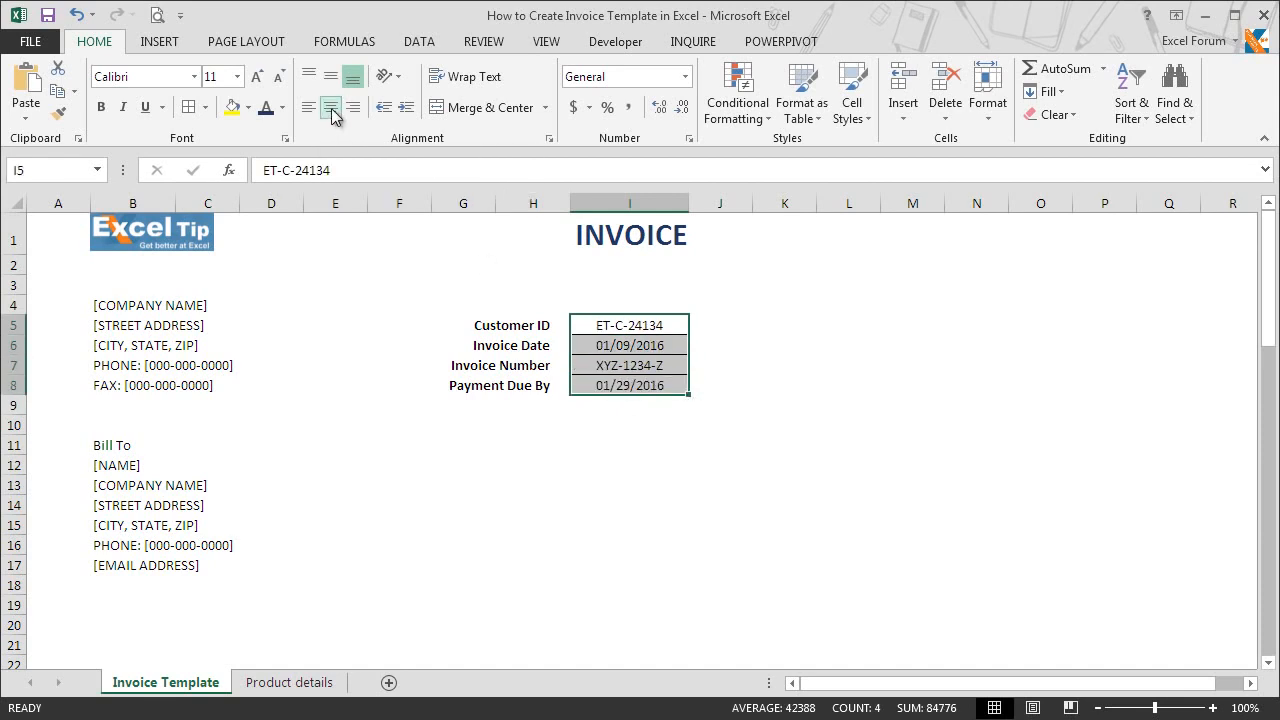
left_click(622, 347)
key("ctrl+1")
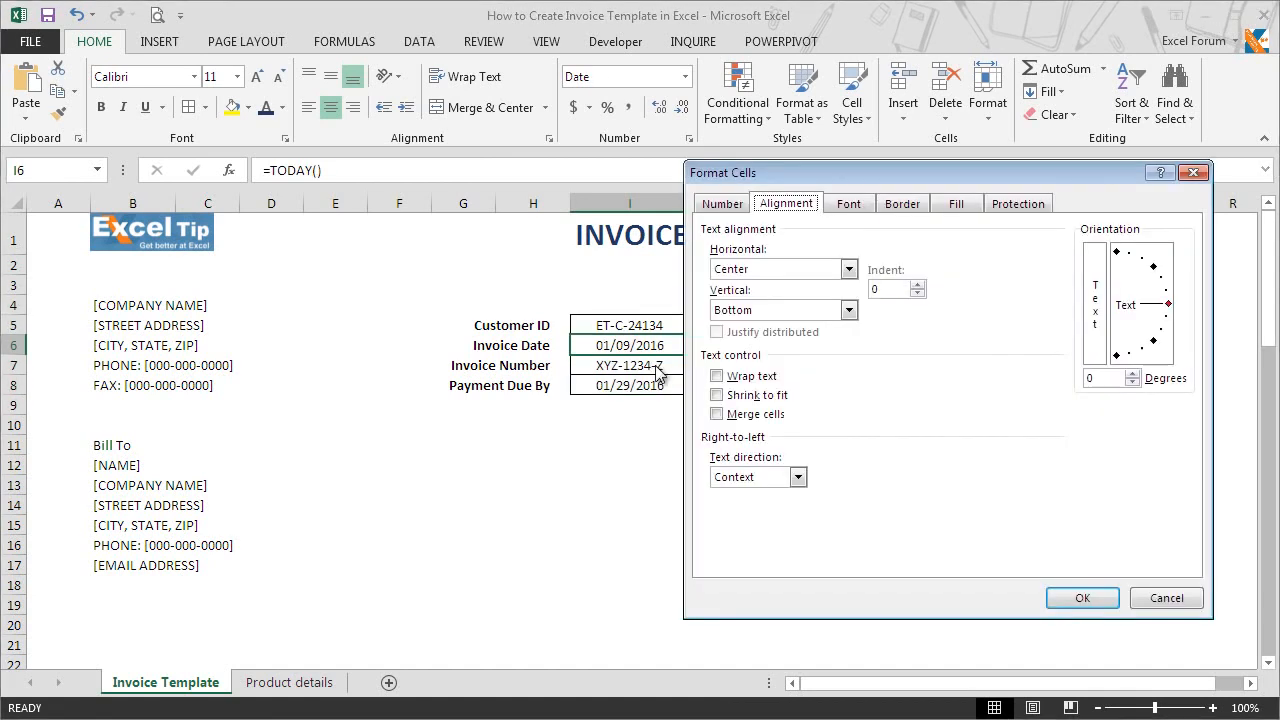
left_click(724, 204)
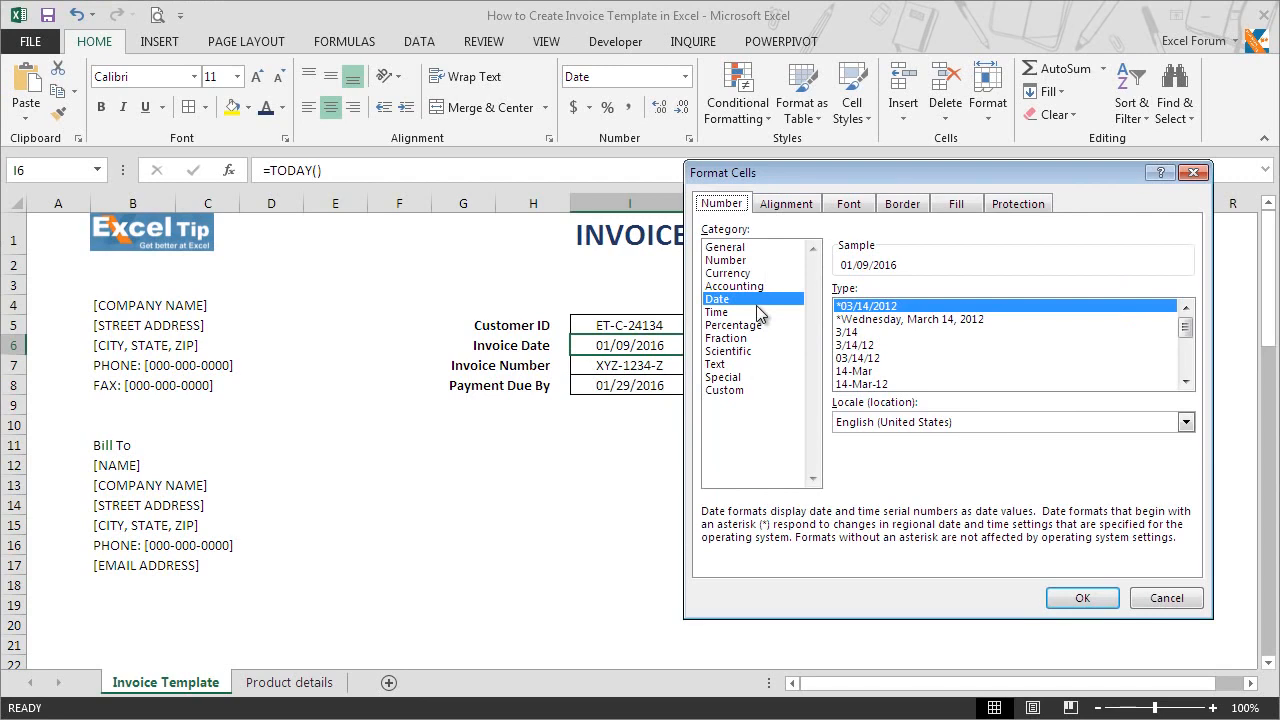
left_click(1185, 381)
left_click(1185, 381)
left_click(1185, 381)
left_click(1185, 381)
left_click(947, 359)
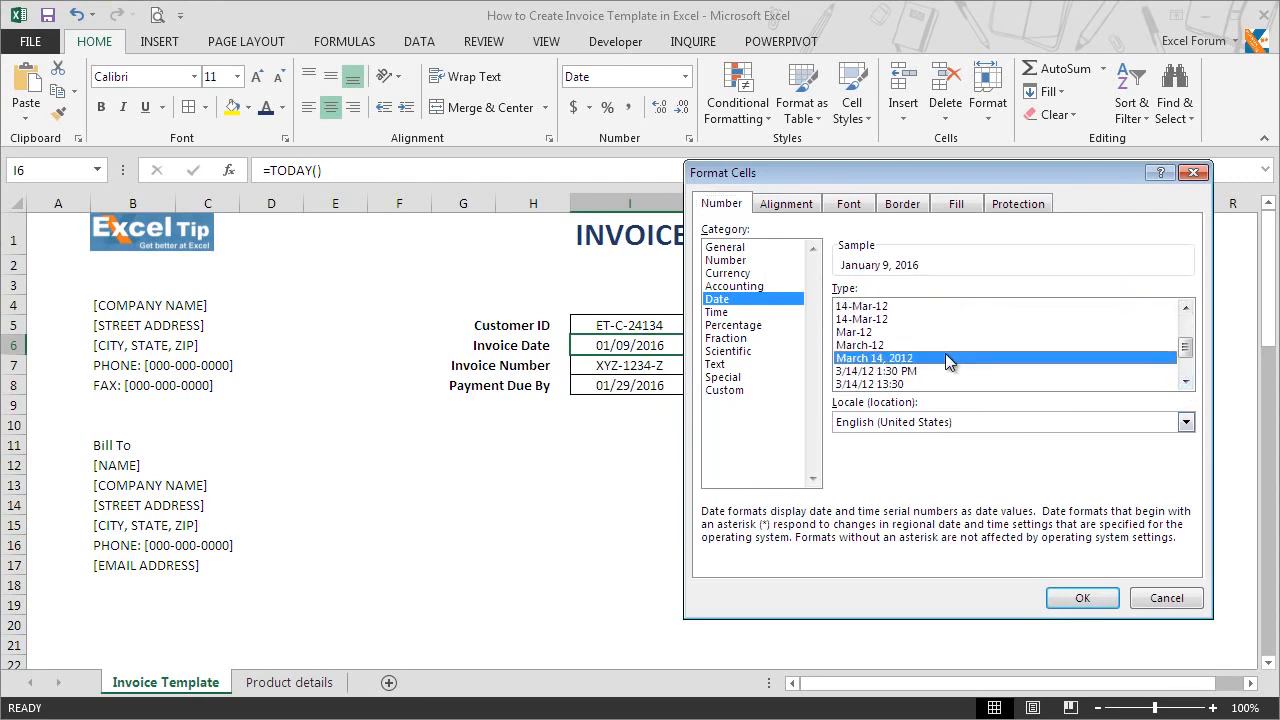
left_click(1068, 598)
left_click(652, 385)
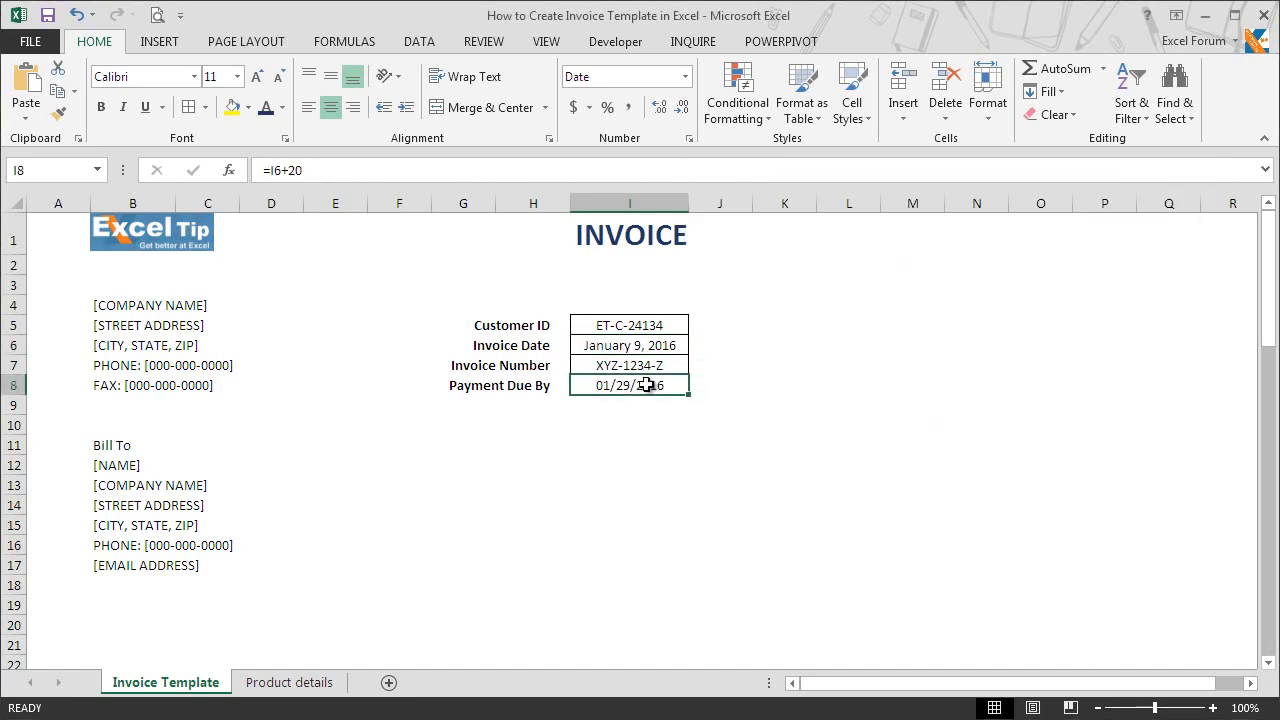
key("F4")
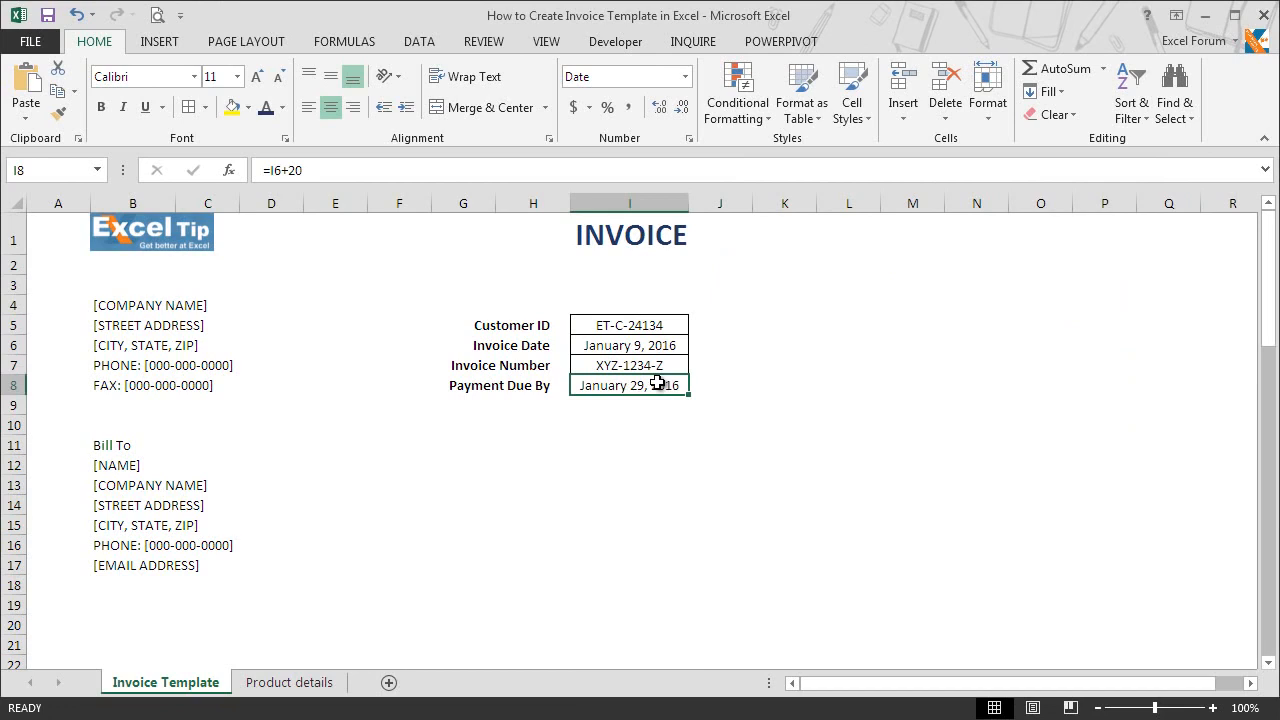
Step: Fill the Bill To header row across B11:F11 with the standard Dark Blue color
left_click(116, 445)
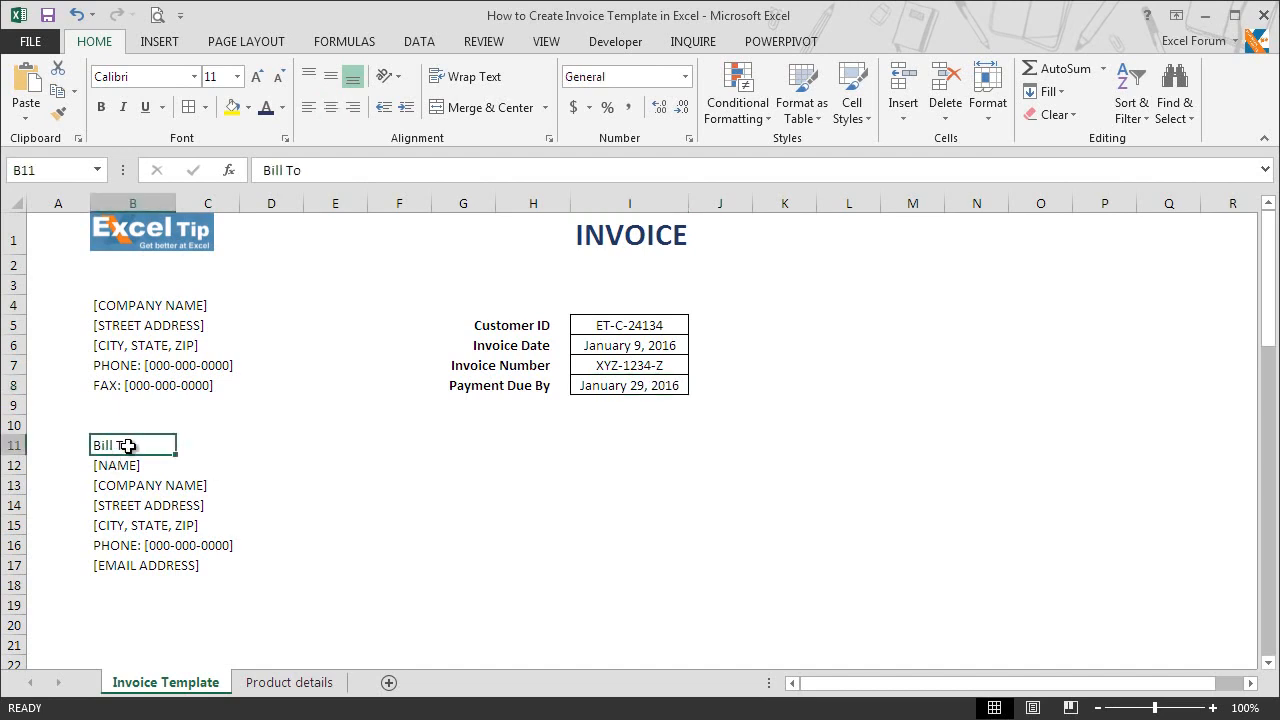
key("shift+Right")
key("shift+Right")
key("shift+Right")
key("shift+Right")
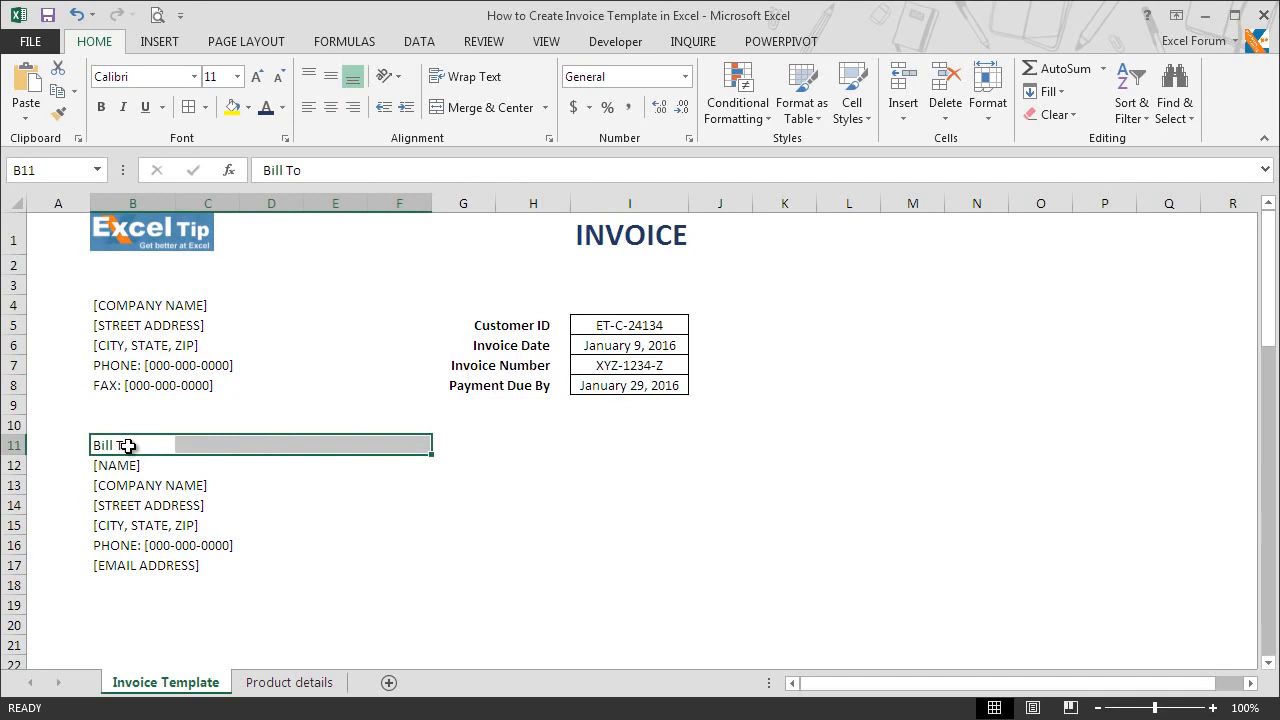
left_click(248, 108)
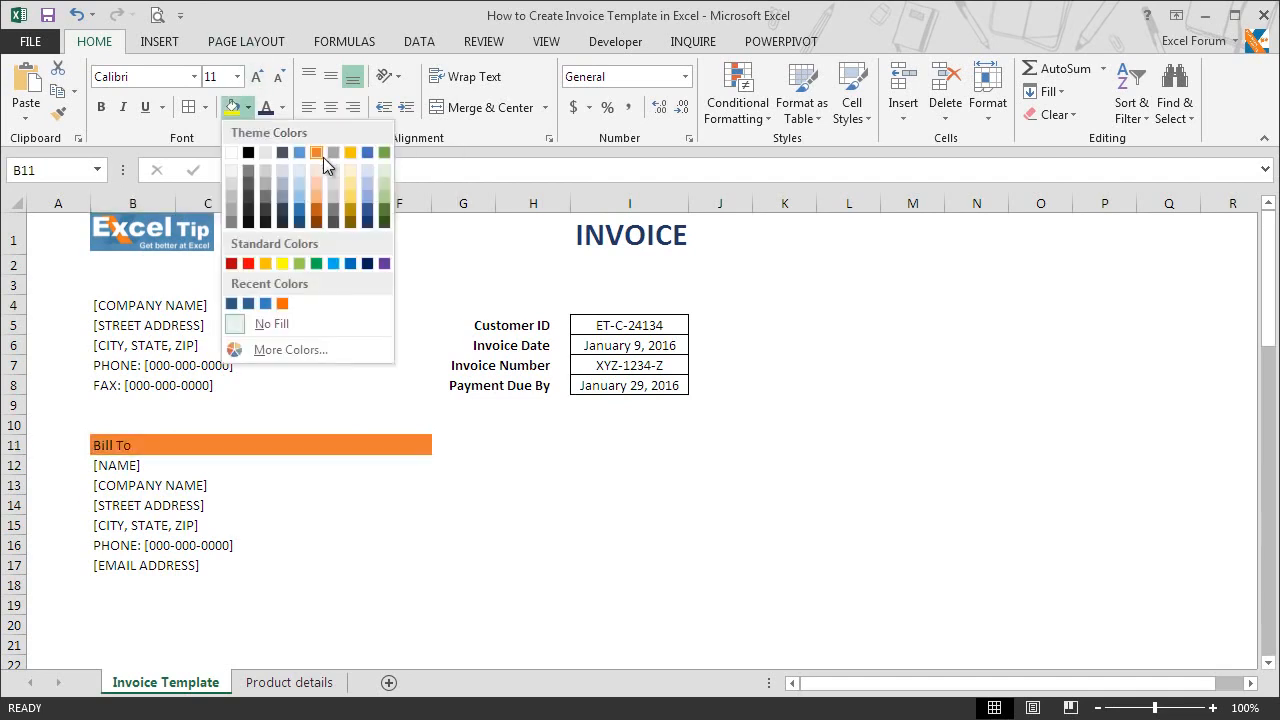
left_click(367, 264)
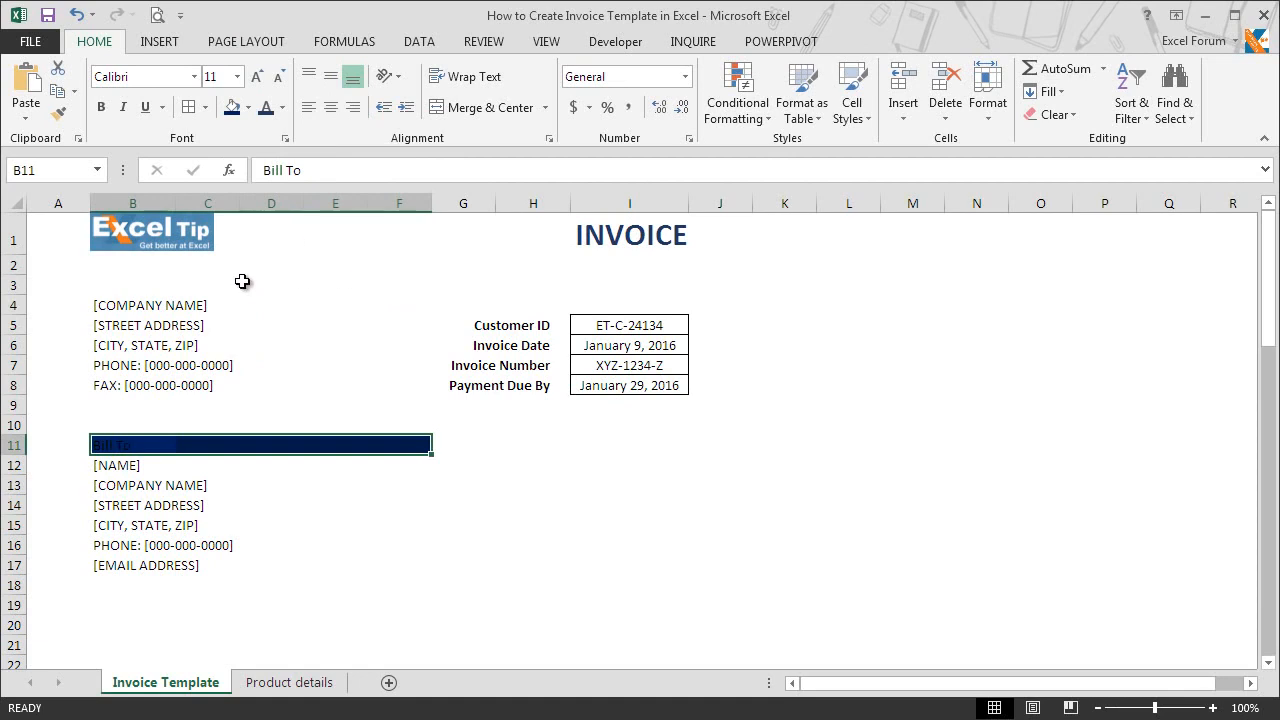
Step: Make the Bill To header in B11:F11 white and bold, and apply outside borders to it
left_click(282, 107)
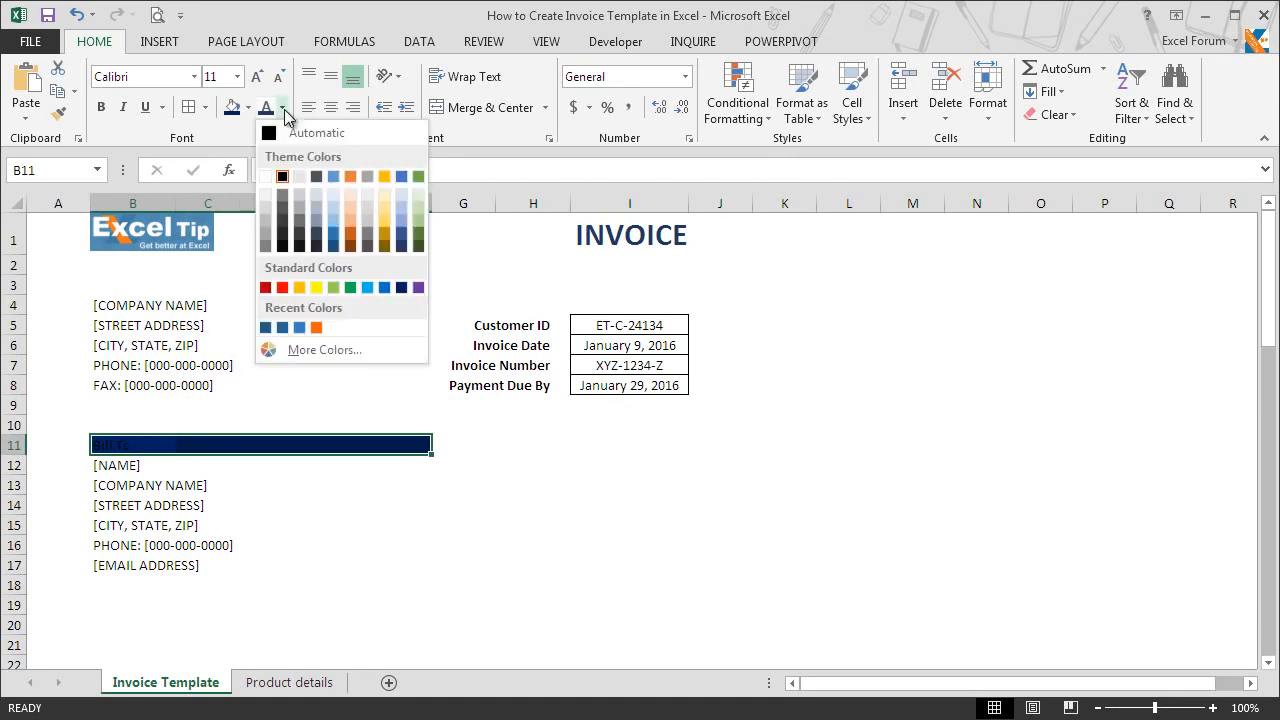
left_click(266, 178)
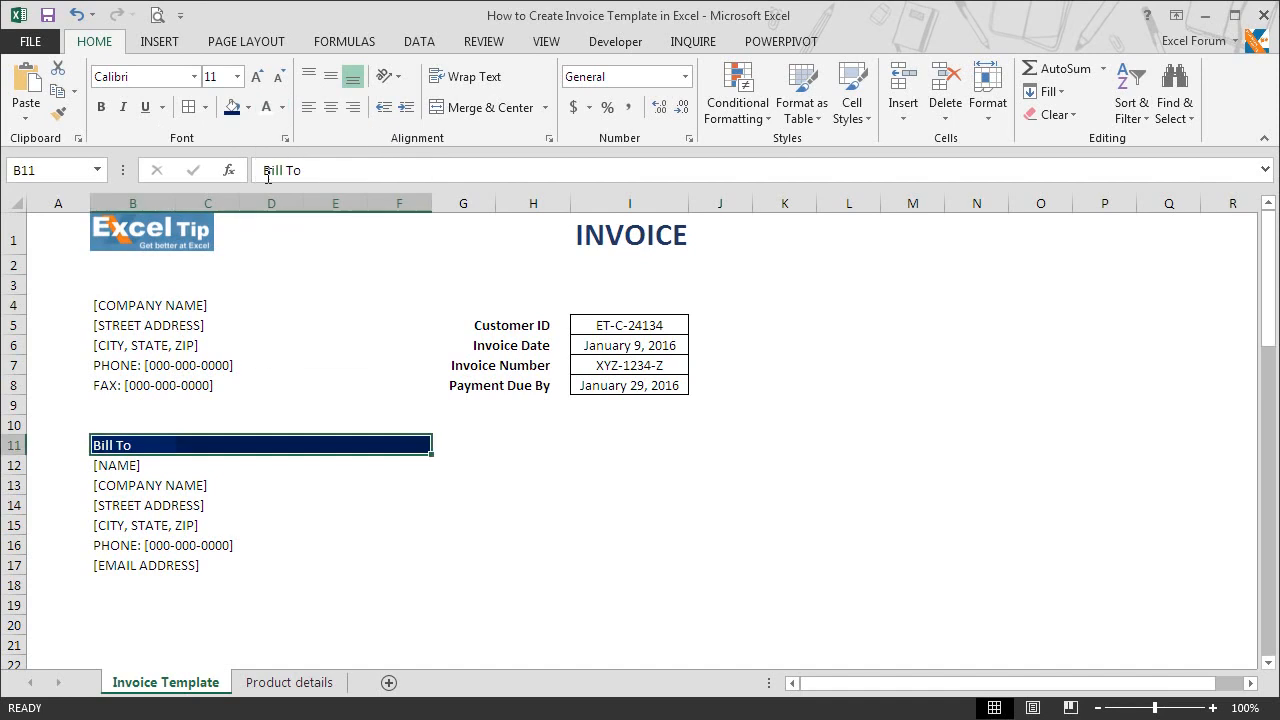
left_click(103, 108)
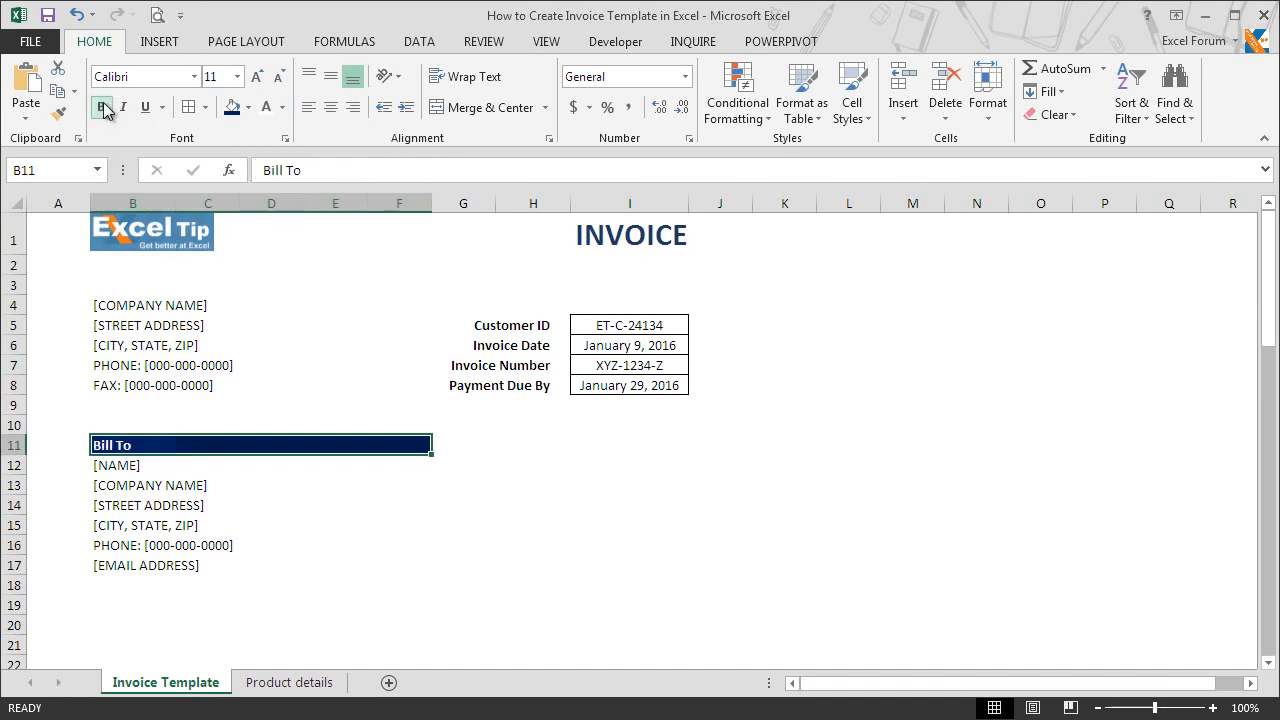
left_click(206, 107)
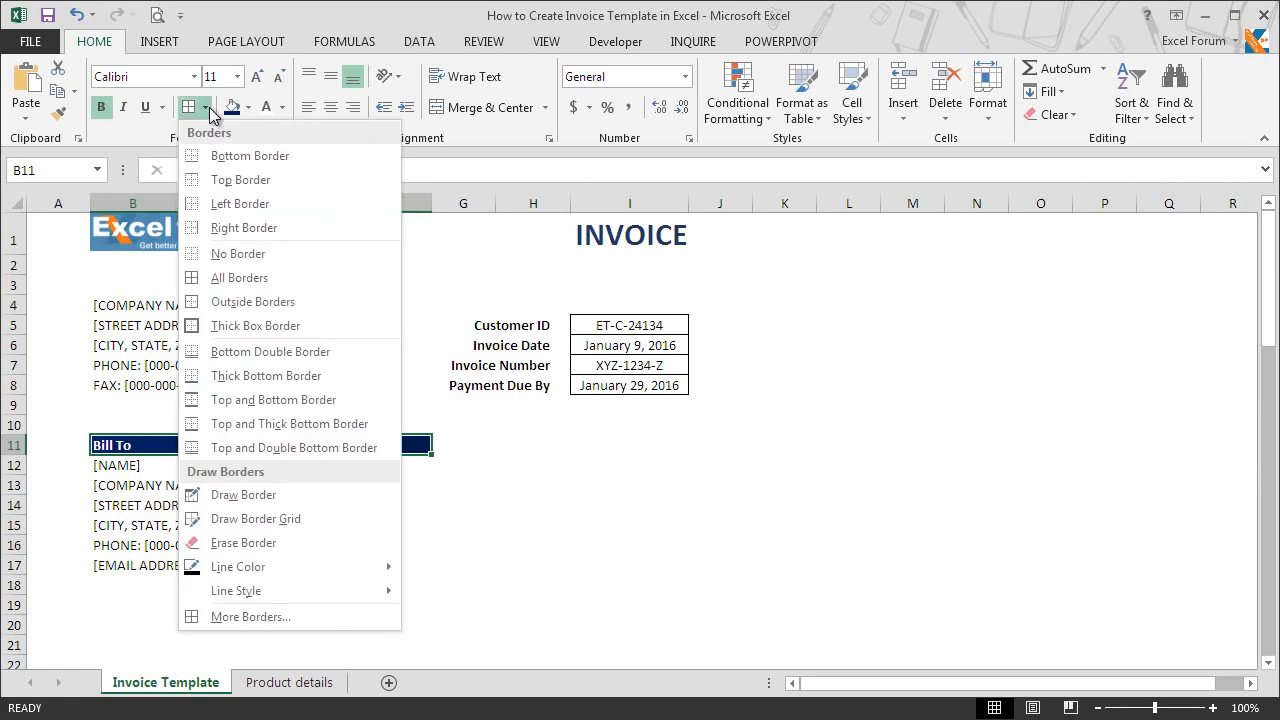
left_click(236, 304)
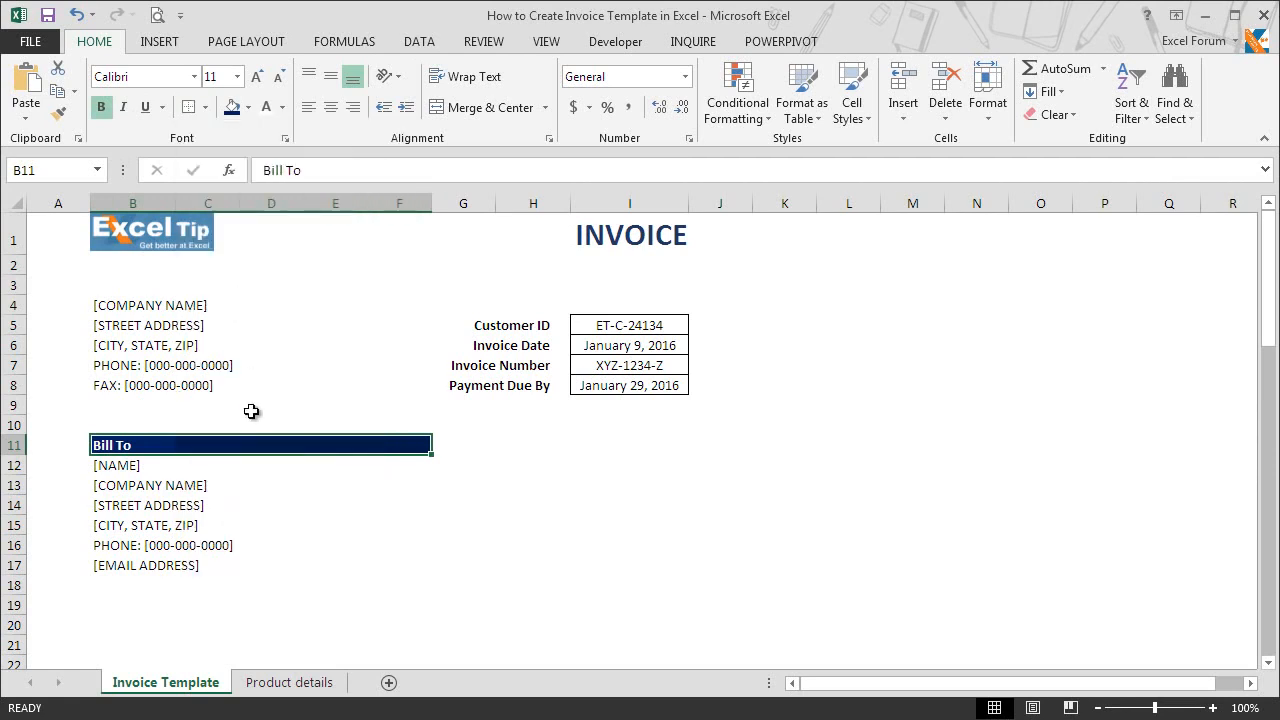
left_click(290, 462)
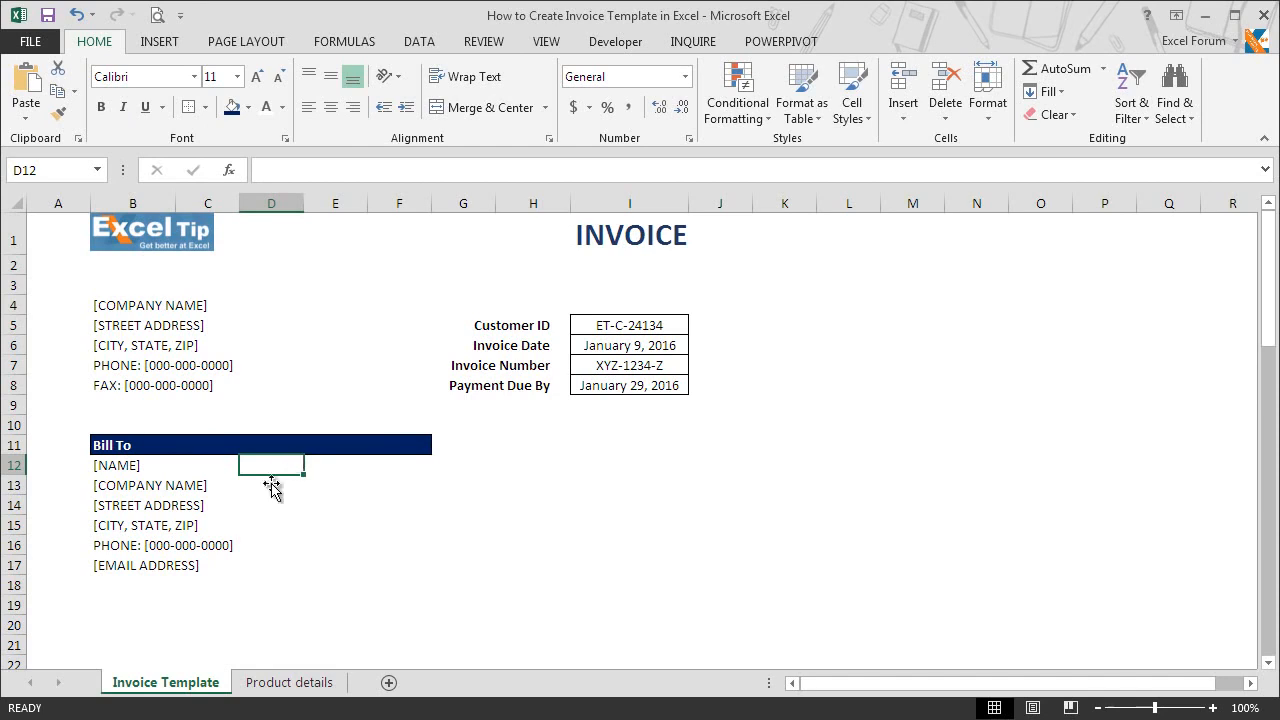
Step: Enter the column headings "Item Code" in cell B19 and "Item Description" in cell C19
left_click(129, 606)
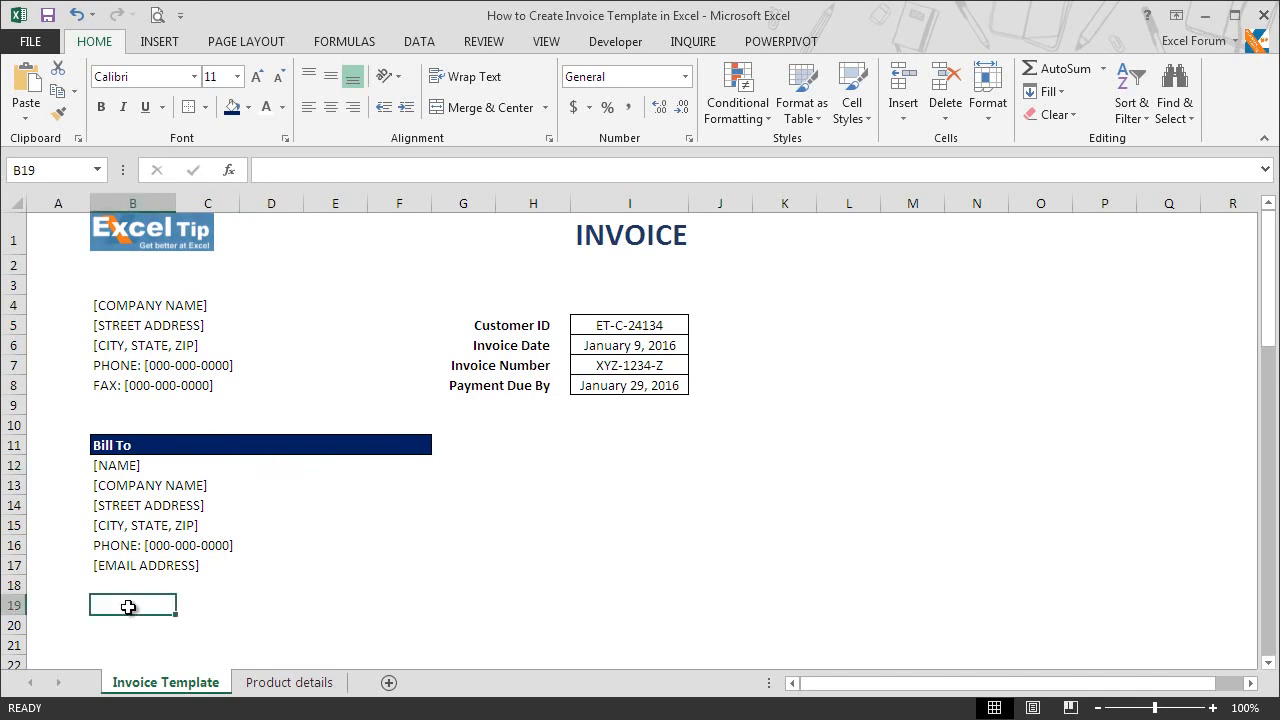
type("Item Code")
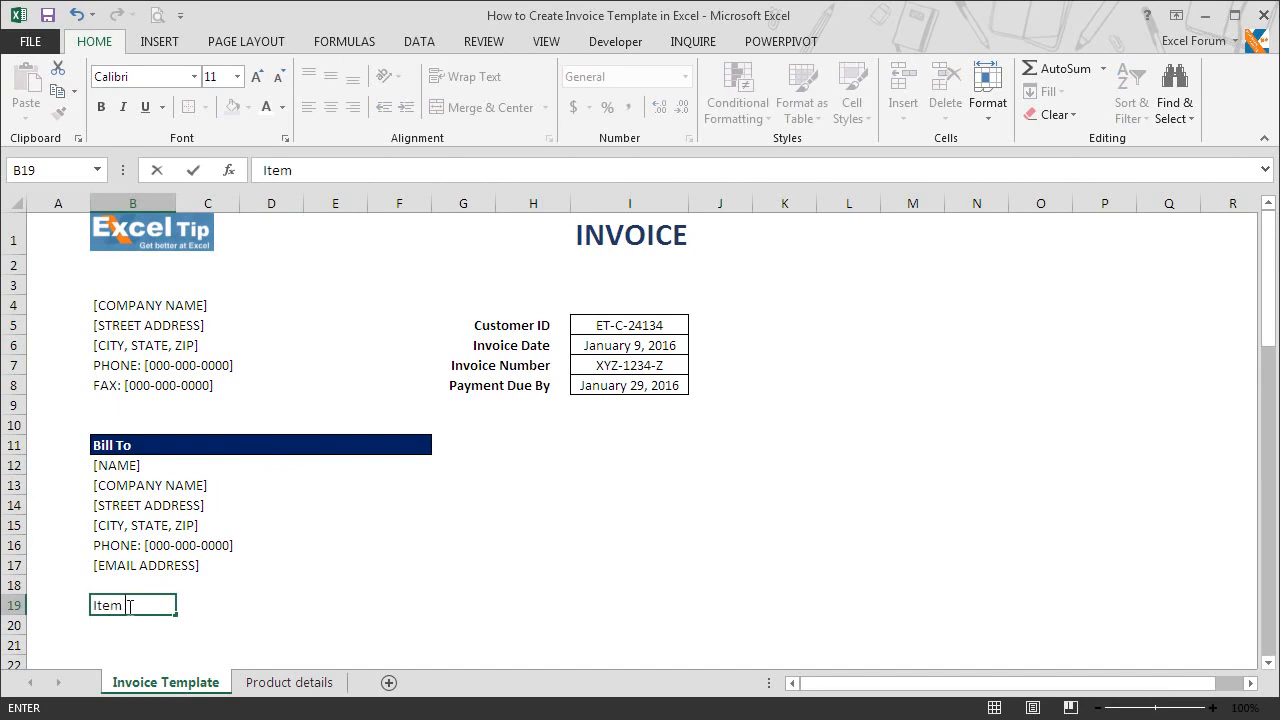
key("Return")
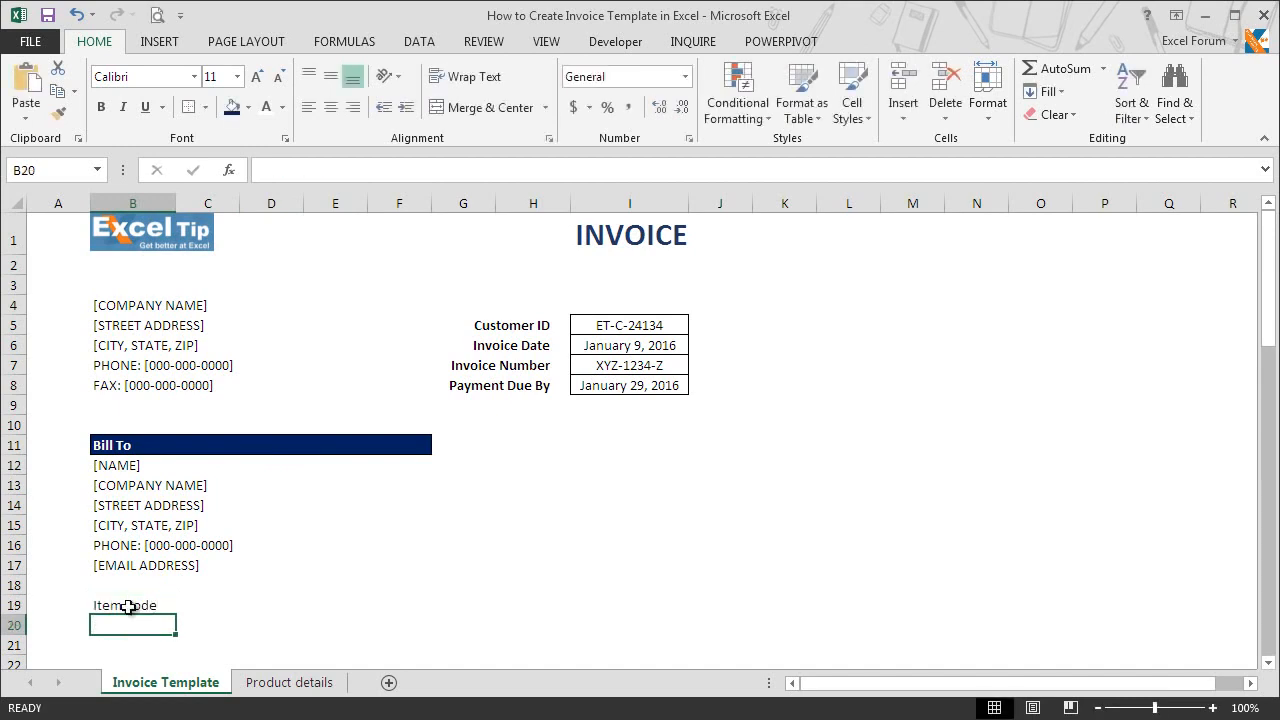
key("Up")
key("Right")
type("Item Des")
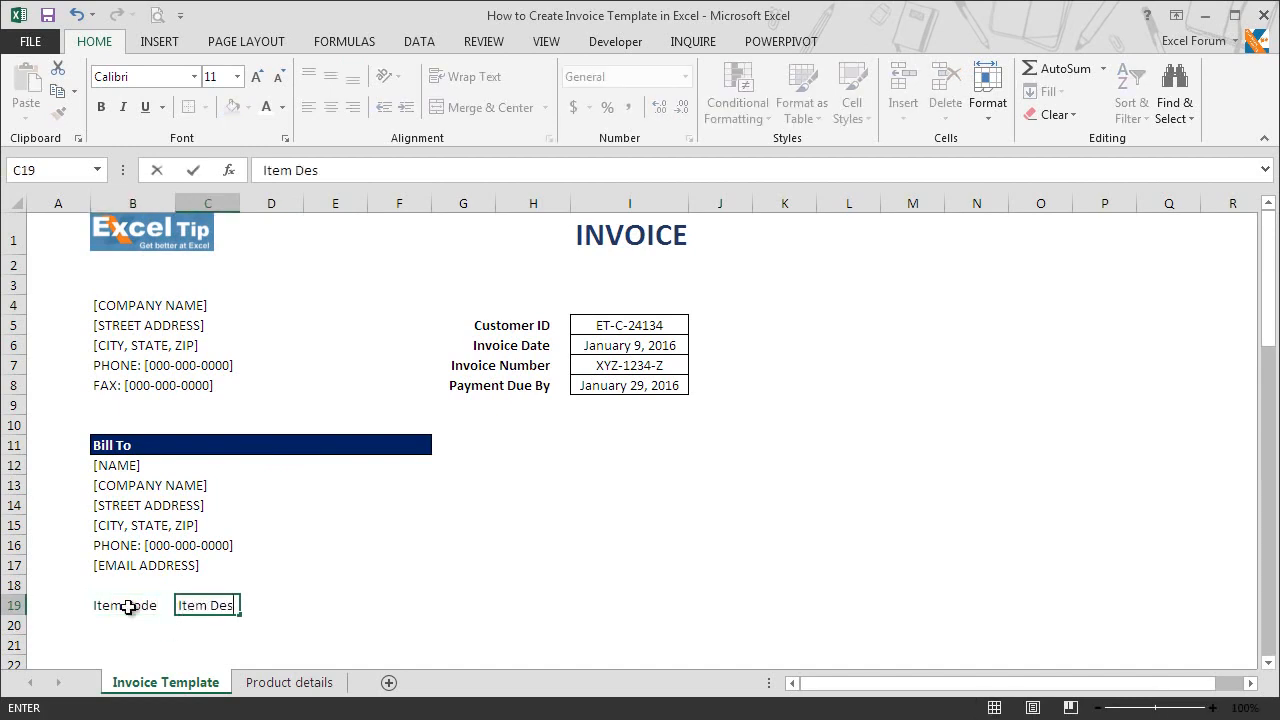
type("cription")
key("Up")
key("Down")
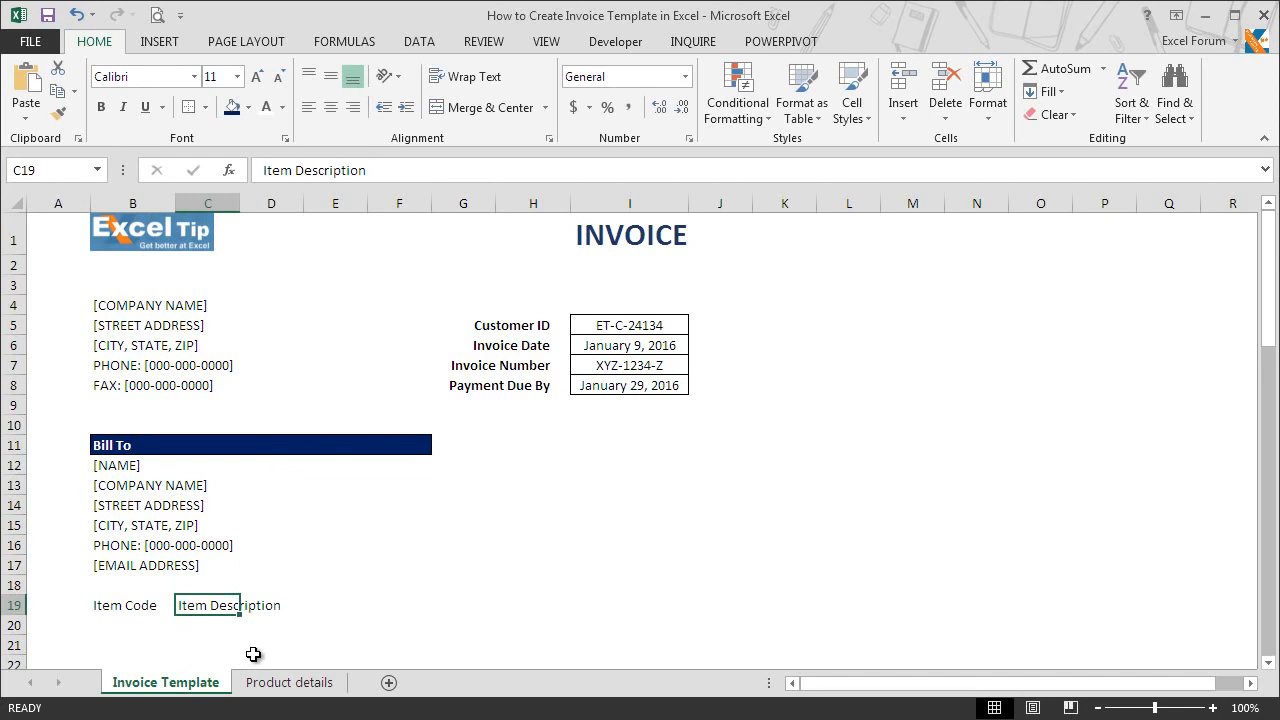
Step: Merge the Item Description heading across cells C19:F19 with Merge Across
key("shift+Right")
key("shift+Right")
key("shift+Right")
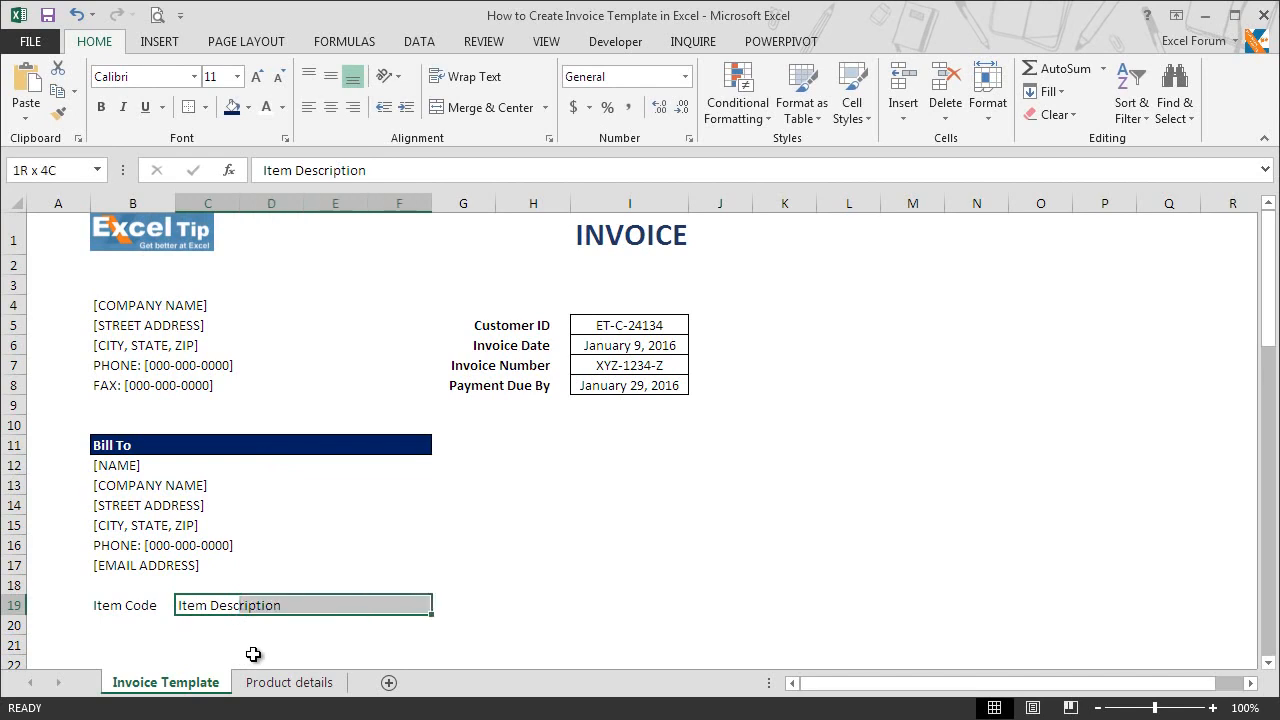
left_click(545, 108)
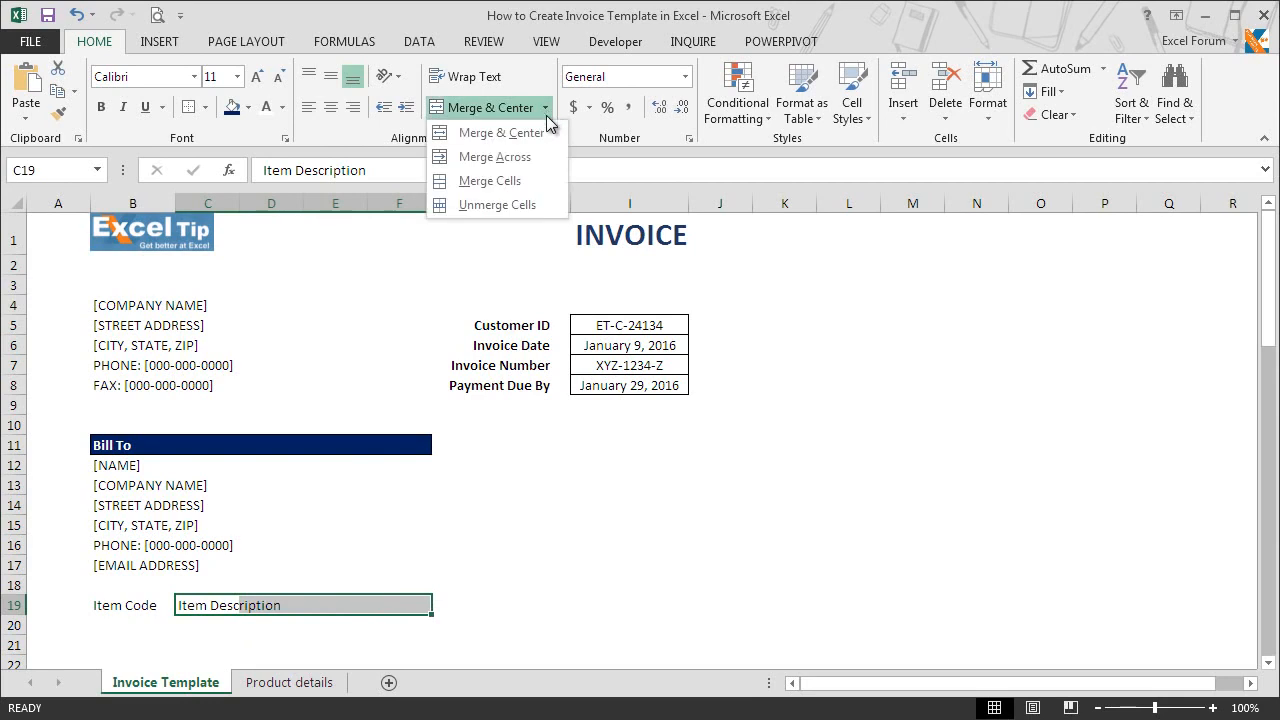
left_click(537, 157)
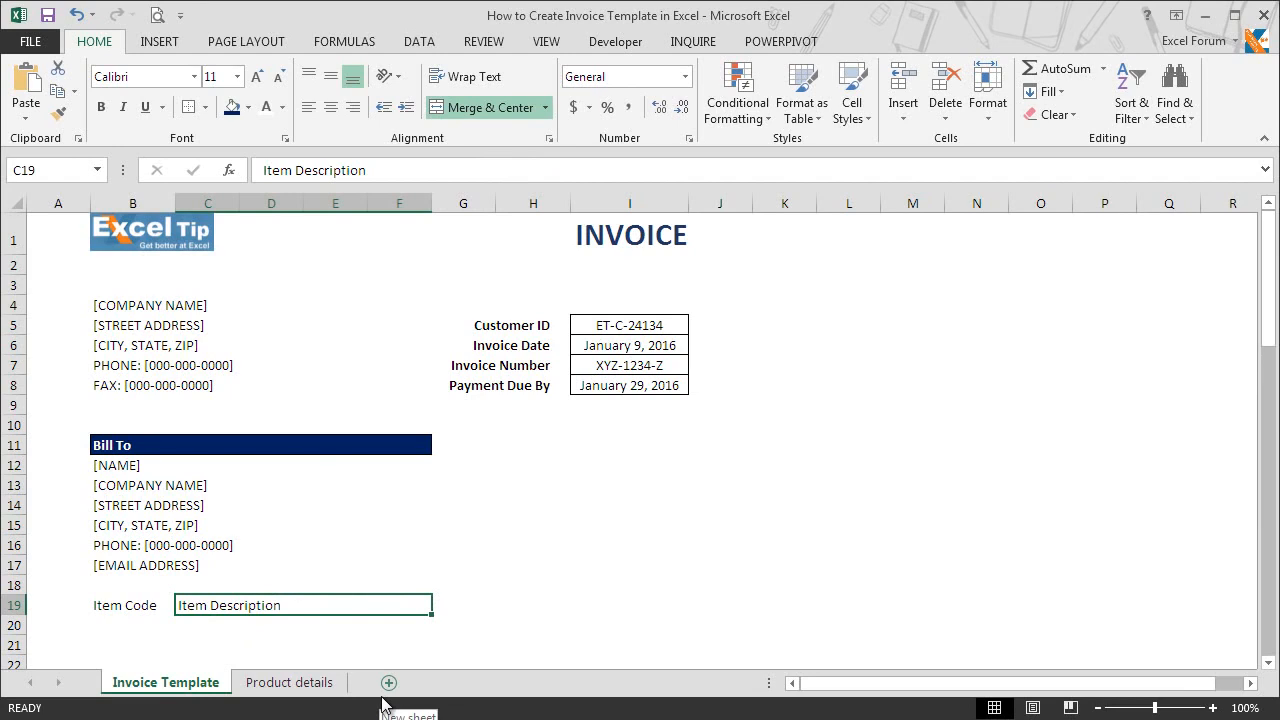
Step: Repeat the Merge Across on cells C20:F20 below the Item Description heading
key("Return")
key("shift+Right")
key("shift+Right")
key("shift+Right")
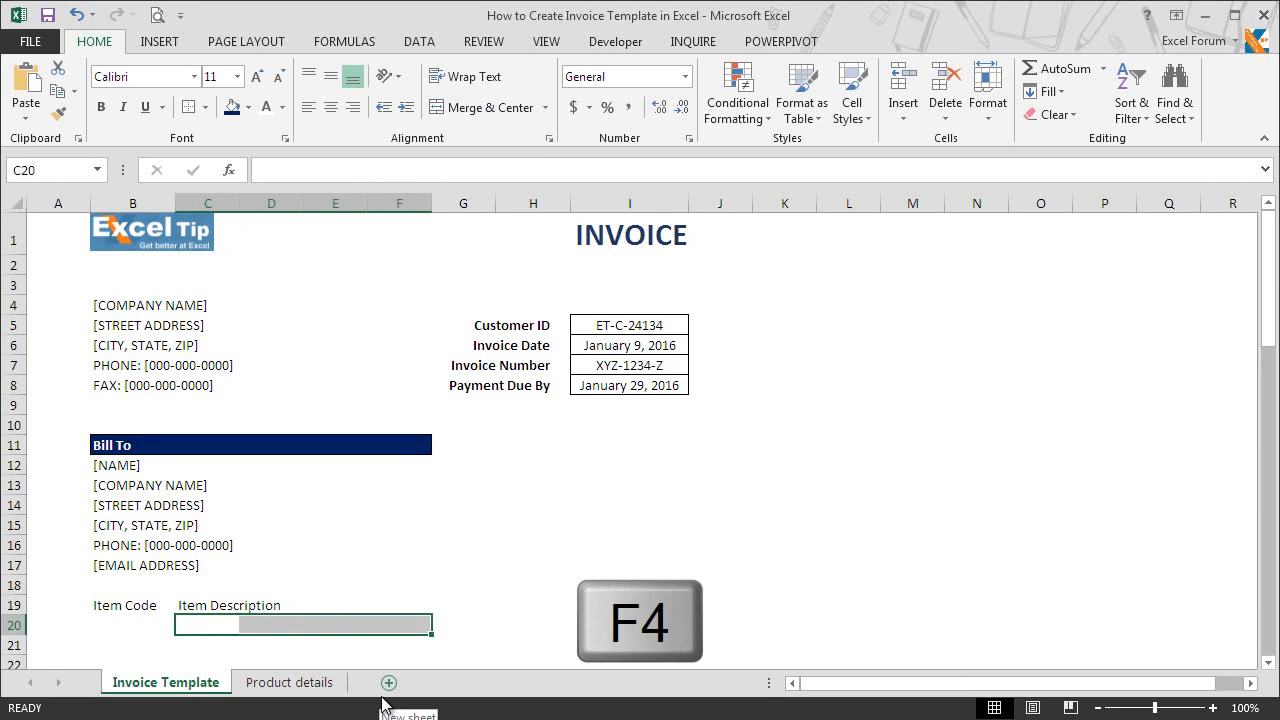
key("F4")
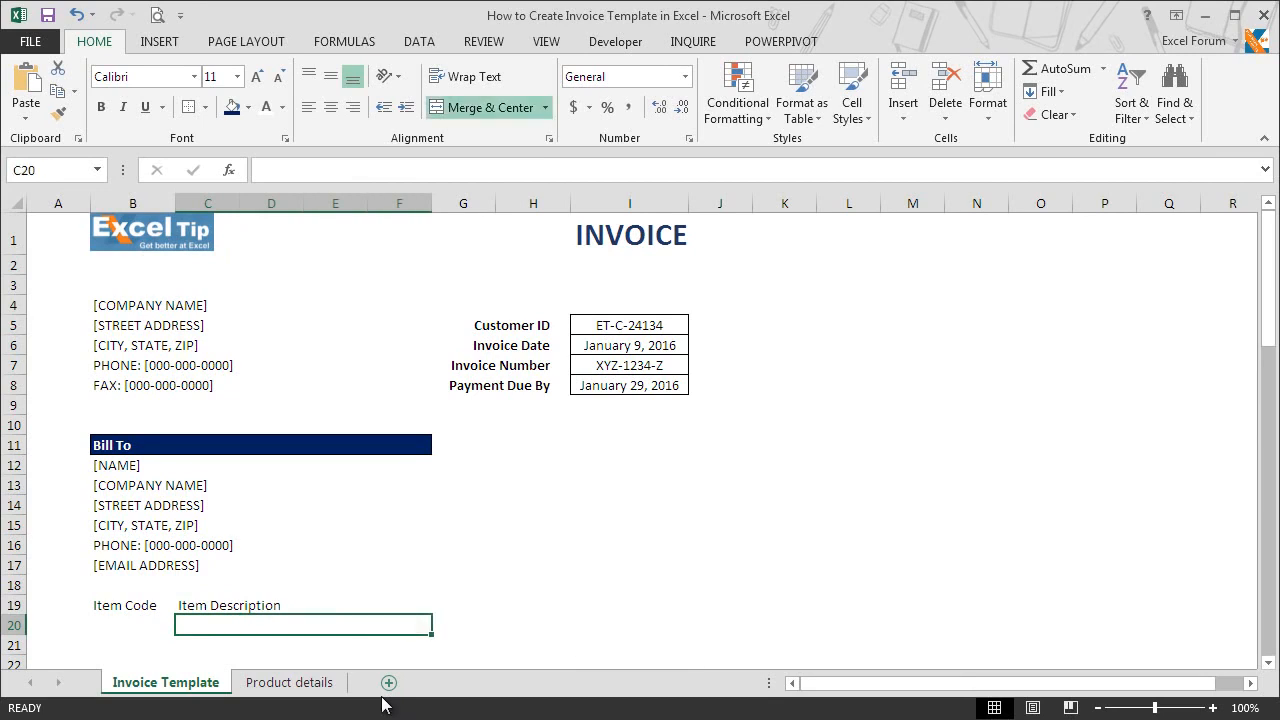
Step: Copy the merged cell C20:F20 and paste it over C21:F32 to merge each description row
key("ctrl+c")
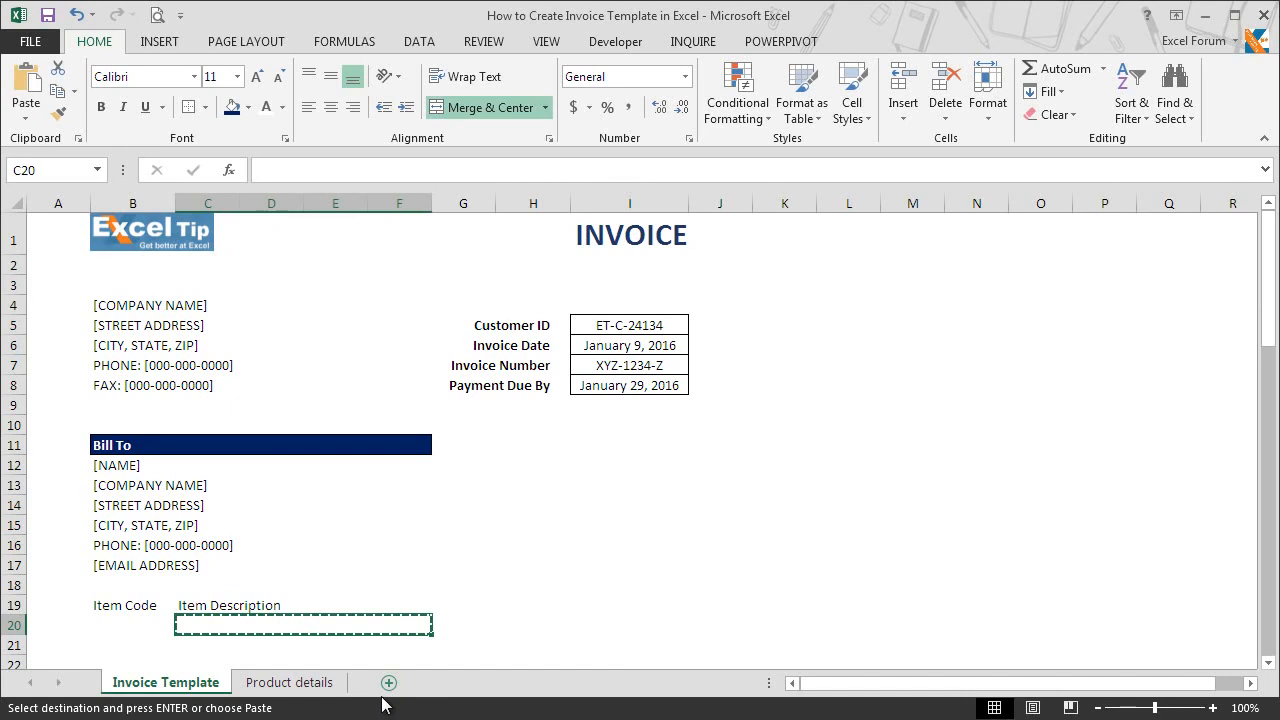
key("Down")
key("shift+Down")
key("shift+Down")
key("shift+Down")
key("shift+Down")
key("shift+Down")
key("shift+Down")
key("shift+Down")
key("shift+Down")
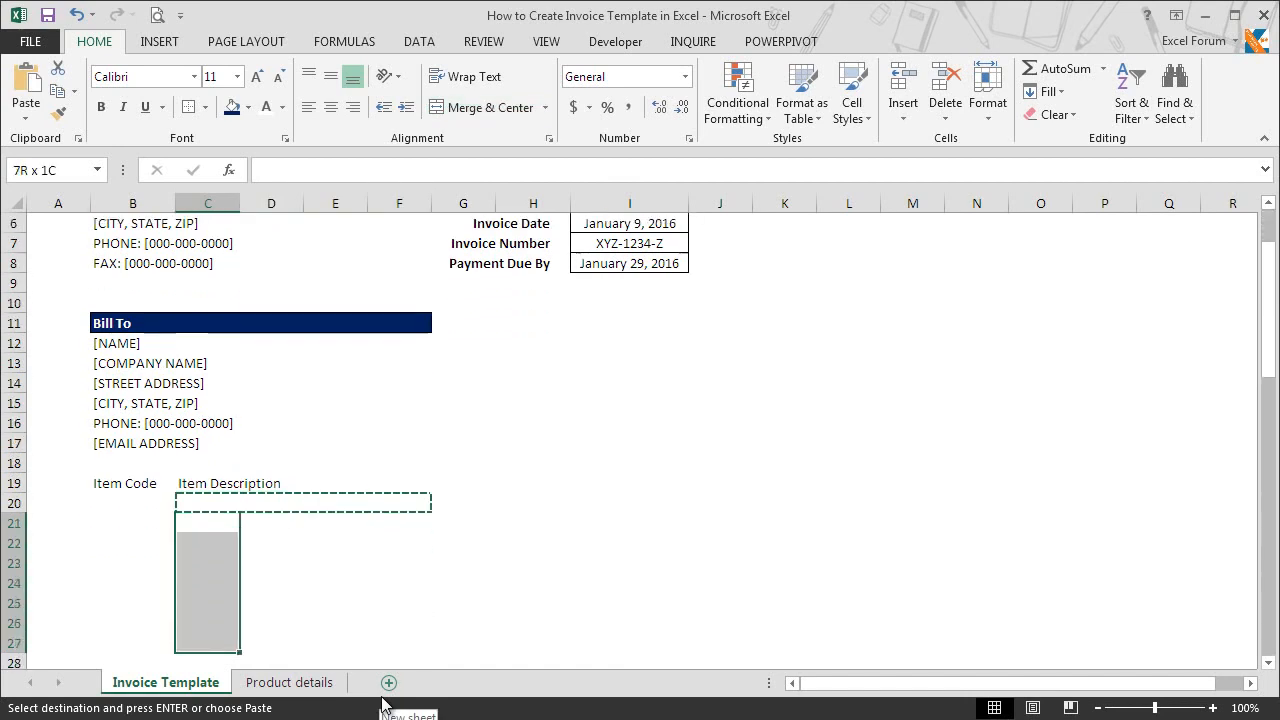
key("shift+Down")
key("shift+Down")
key("shift+Down")
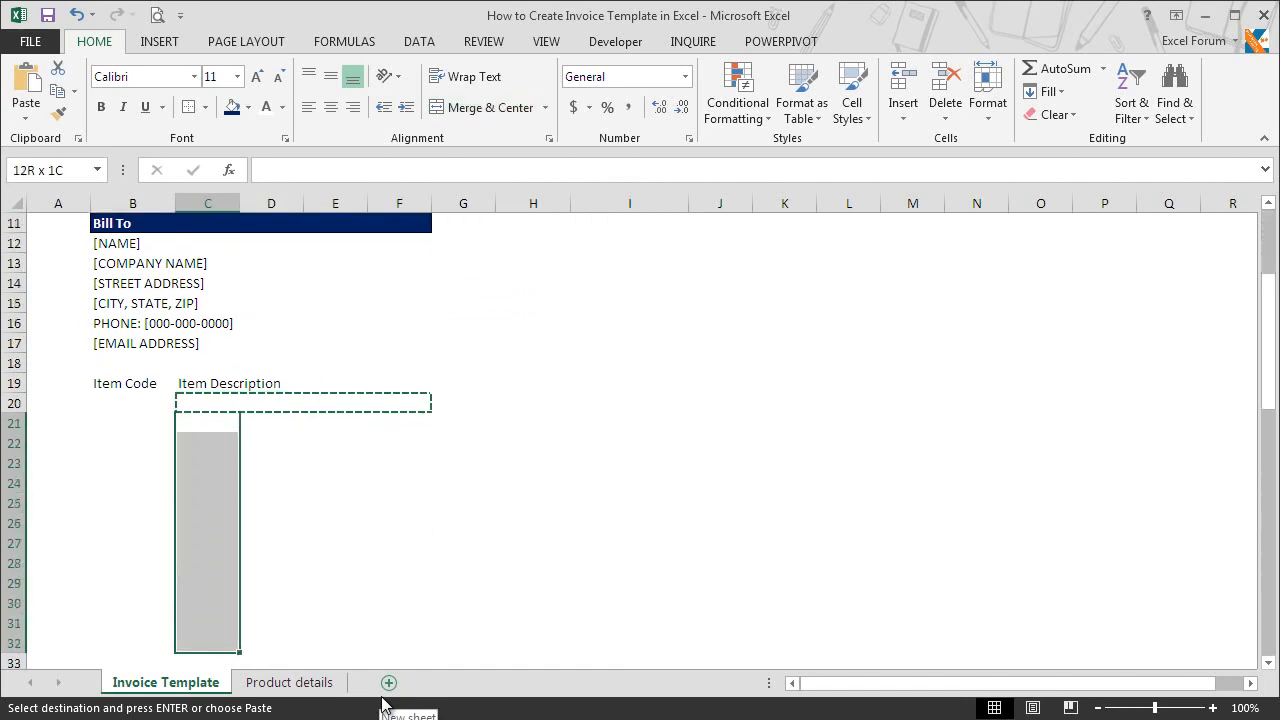
key("shift+Right")
key("shift+Right")
key("shift+Right")
key("ctrl+v")
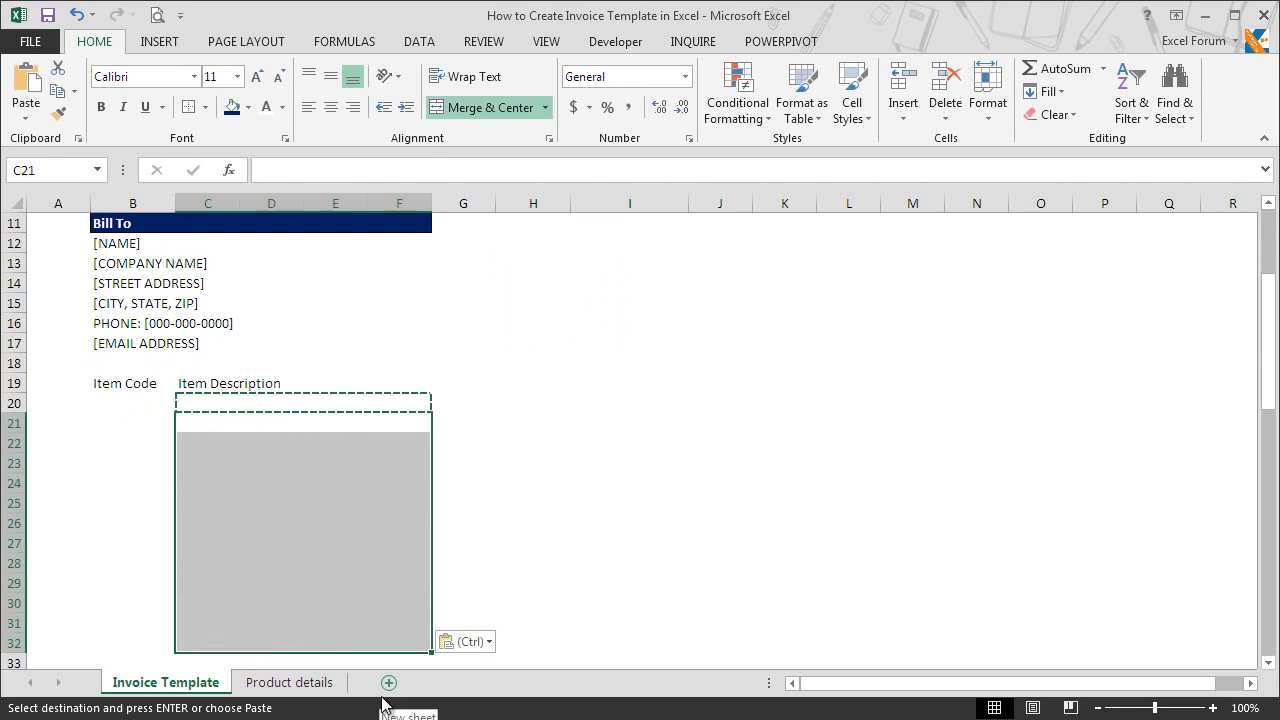
left_click(414, 425)
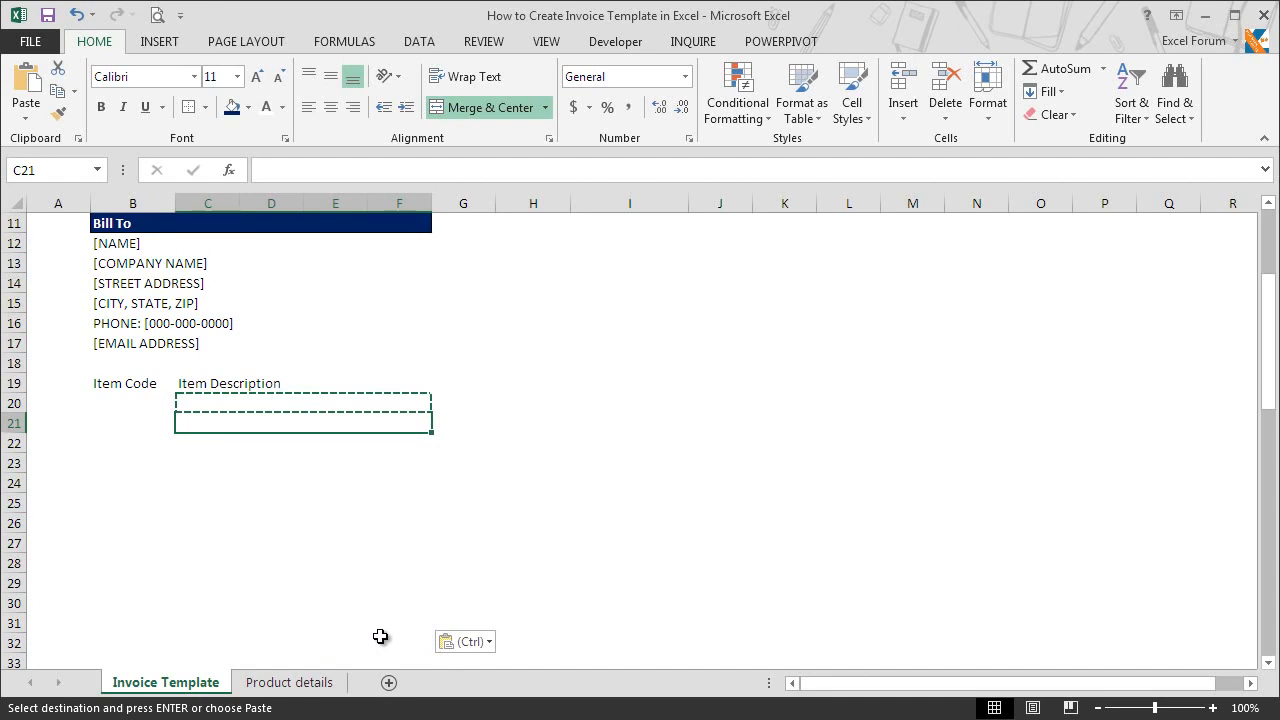
Step: Clear the copy selection and enter the column heading "QTY" in cell G19
left_click(475, 402)
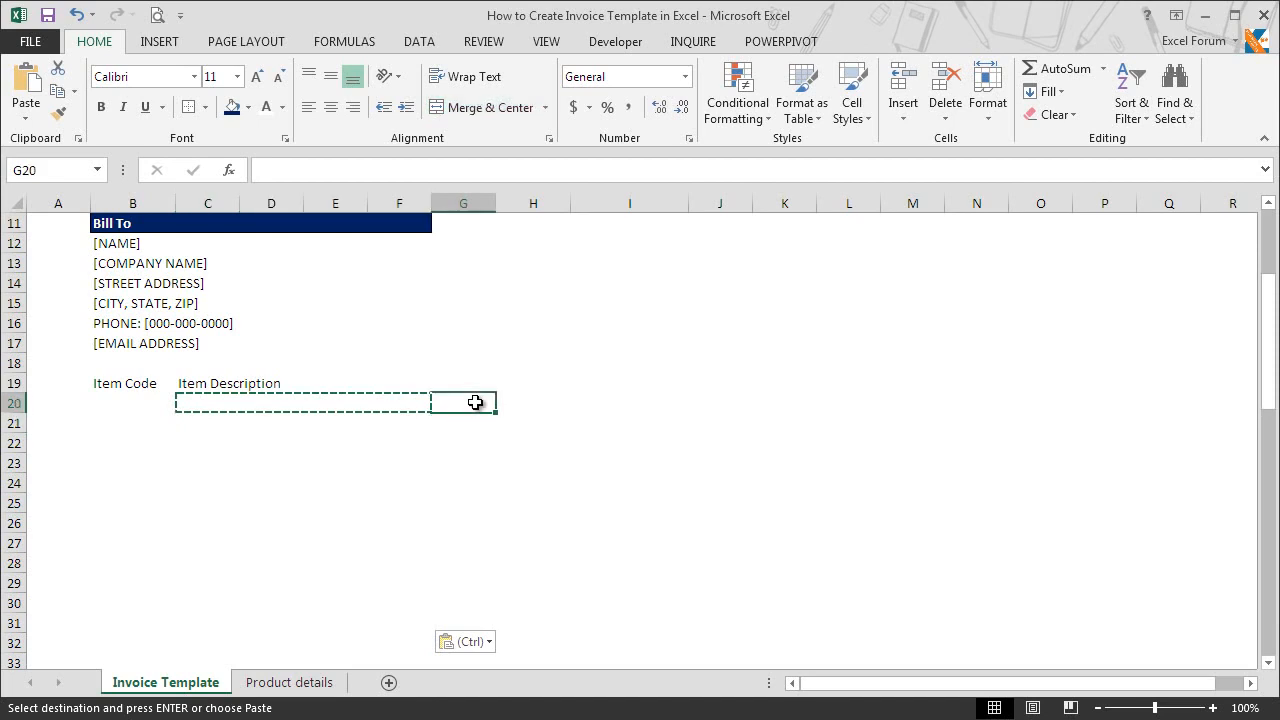
key("Escape")
key("Up")
type("QTY")
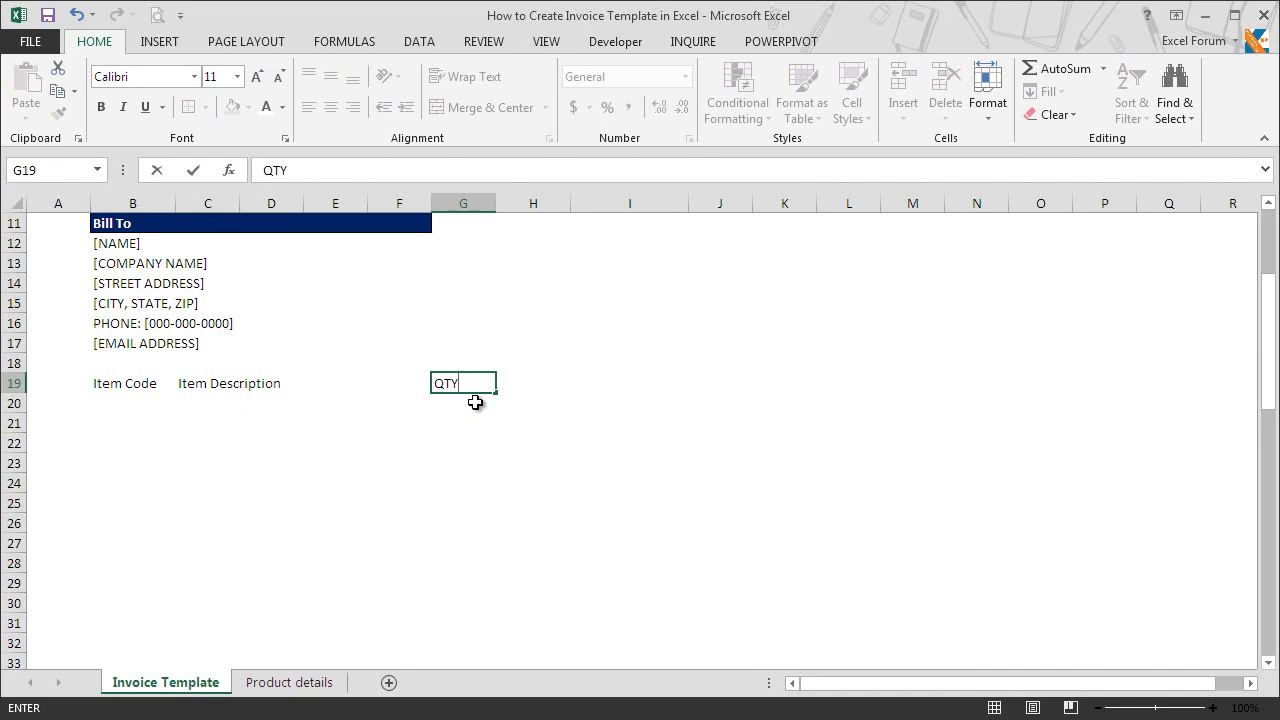
key("Return")
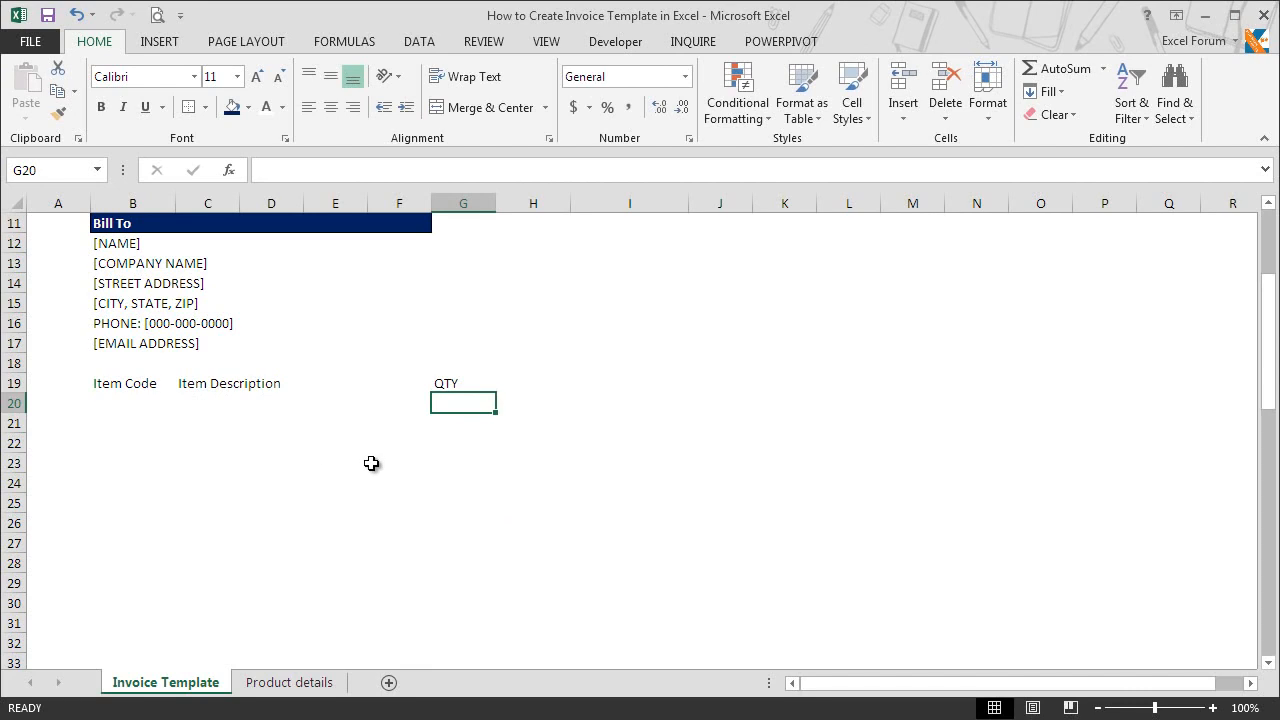
Step: Enter the column headings "Unit Price" in cell H19 and "Amount" in cell I19
left_click(520, 380)
type("Unit Price")
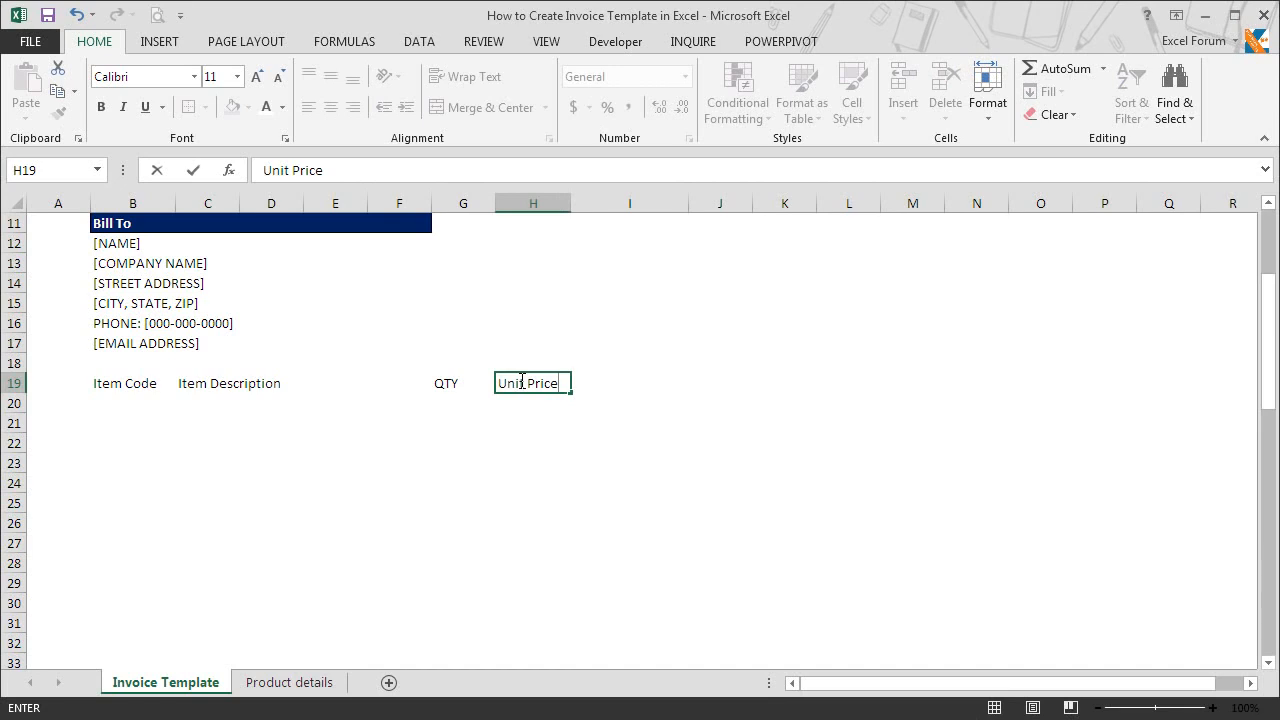
key("Return")
key("Up")
key("Right")
type("Amount")
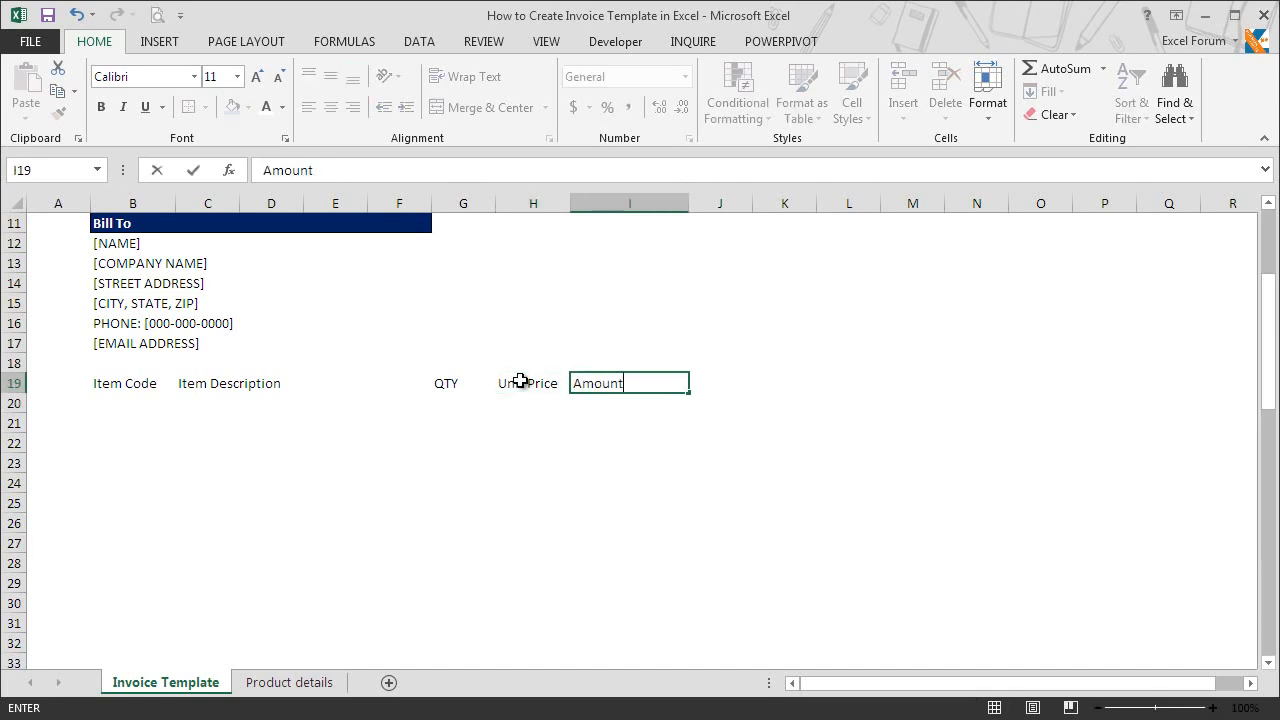
key("Return")
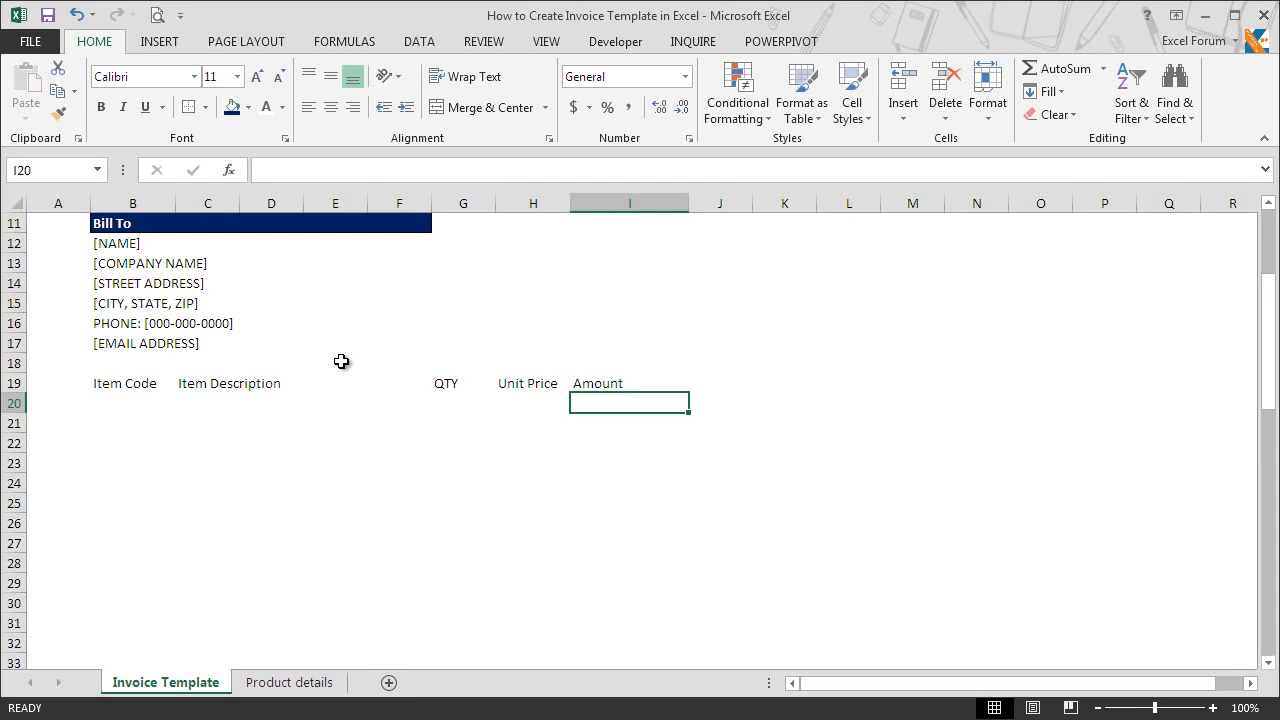
Step: Add thin solid outline and inner vertical borders to the item table range B19:I32
left_click(125, 389)
left_click_drag(125, 389, 610, 642)
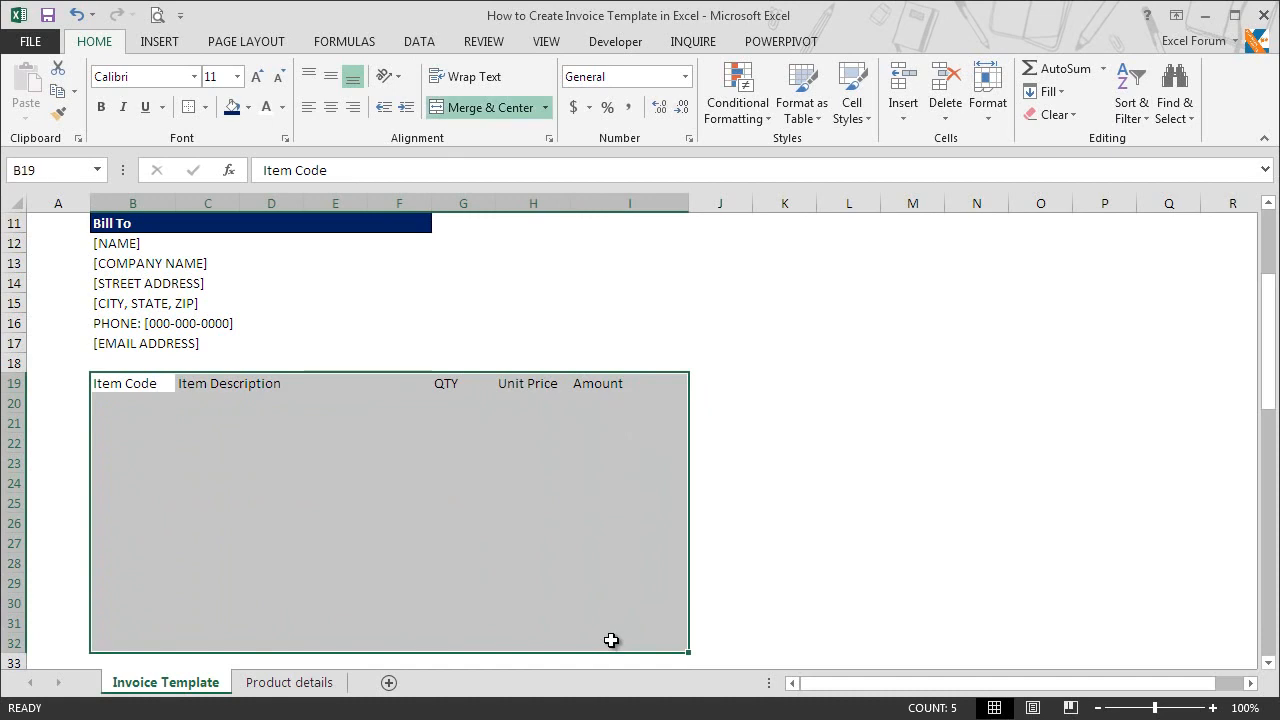
key("ctrl+1")
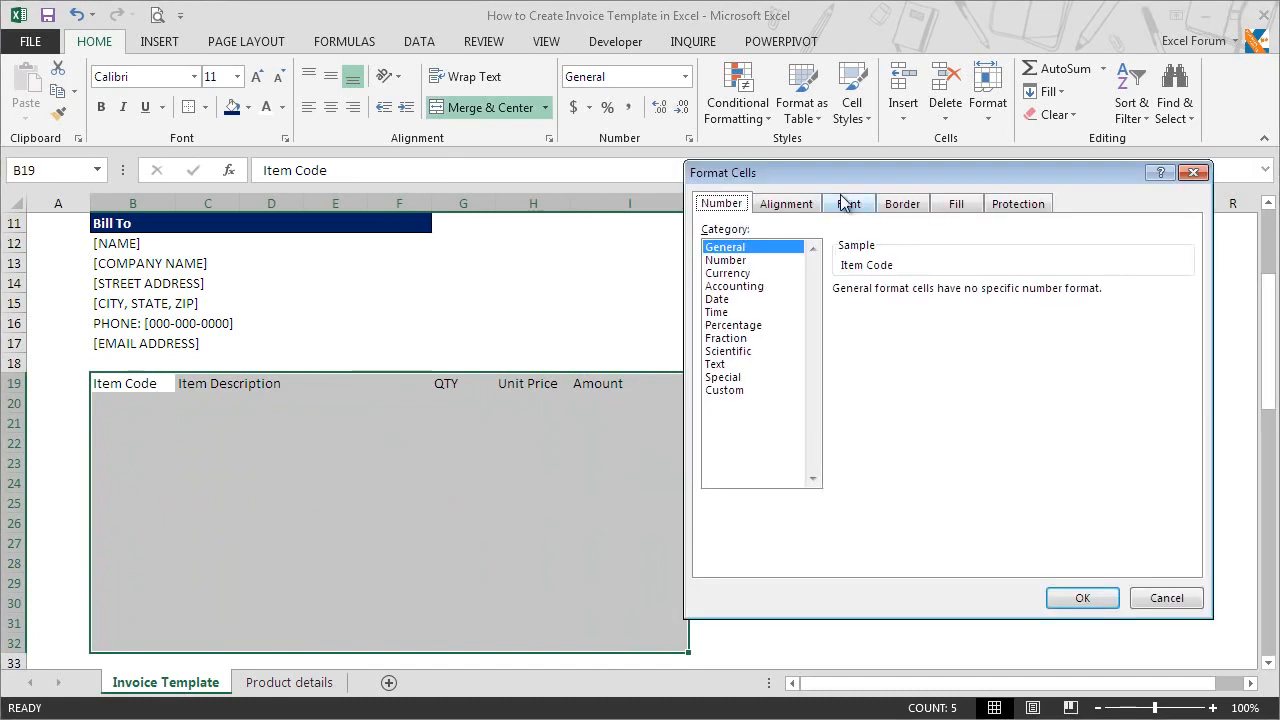
left_click(893, 204)
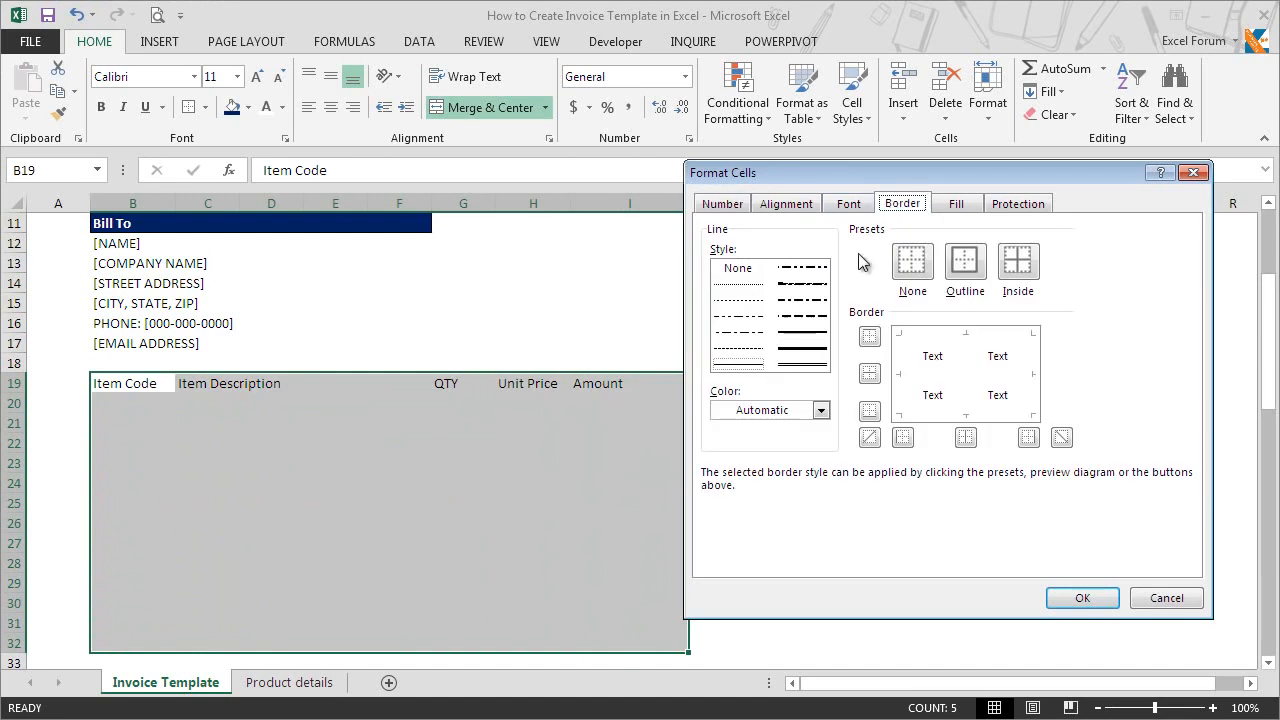
left_click(750, 368)
left_click(977, 268)
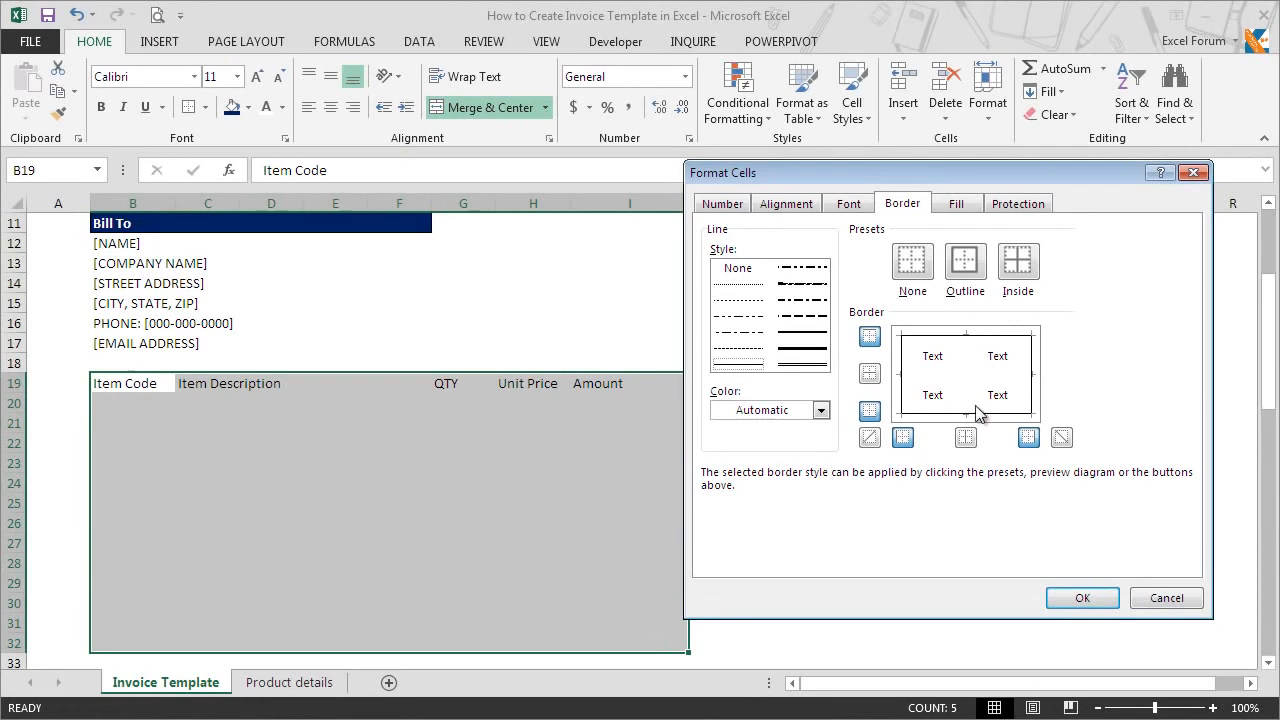
left_click(966, 440)
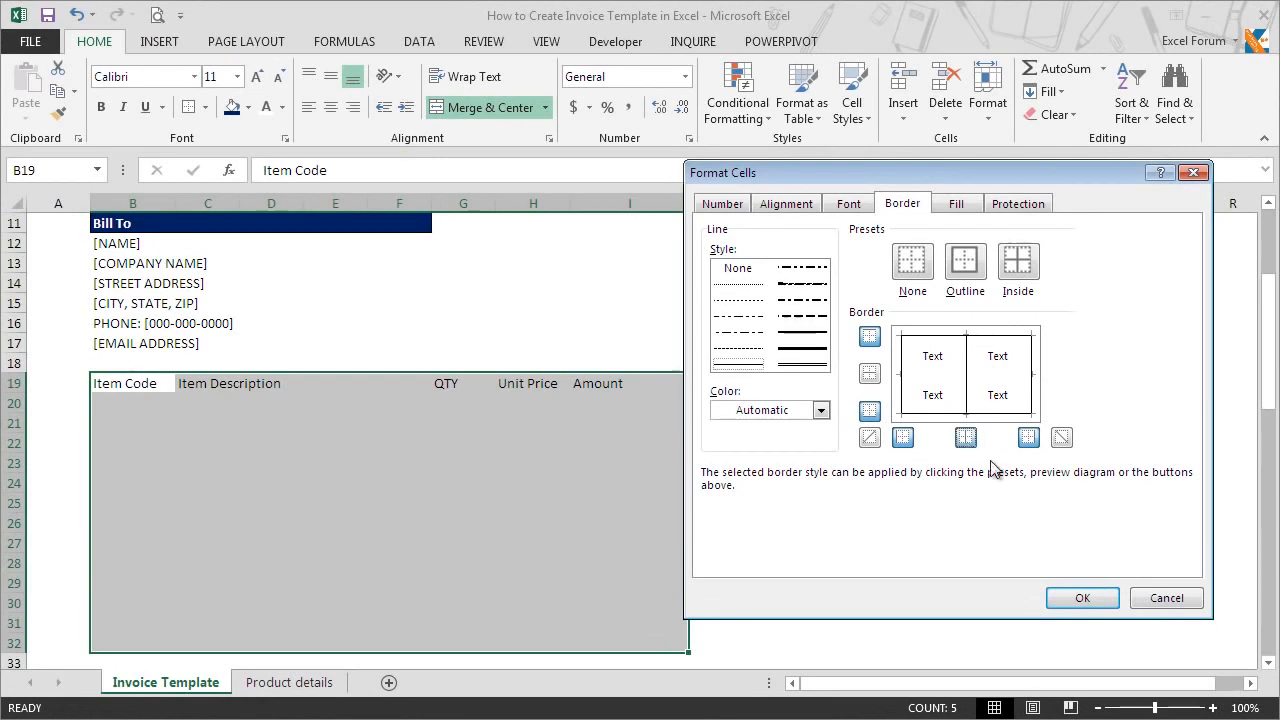
left_click(1079, 599)
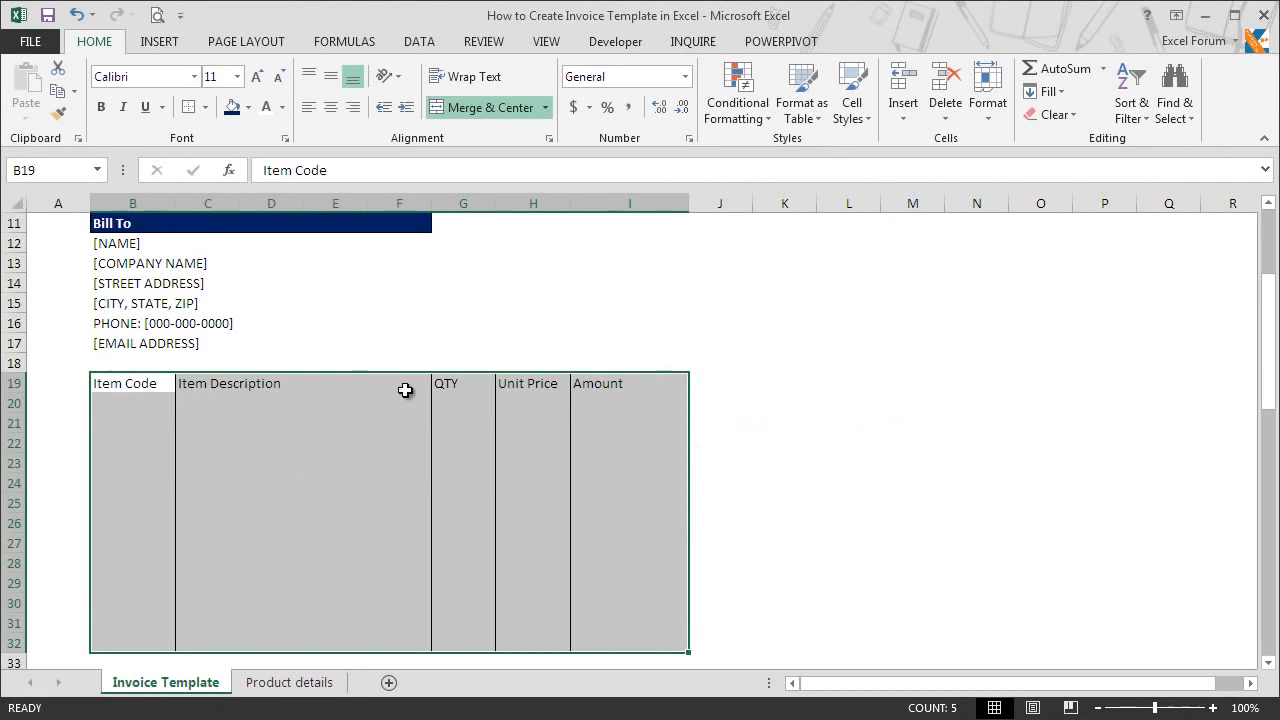
left_click(220, 407)
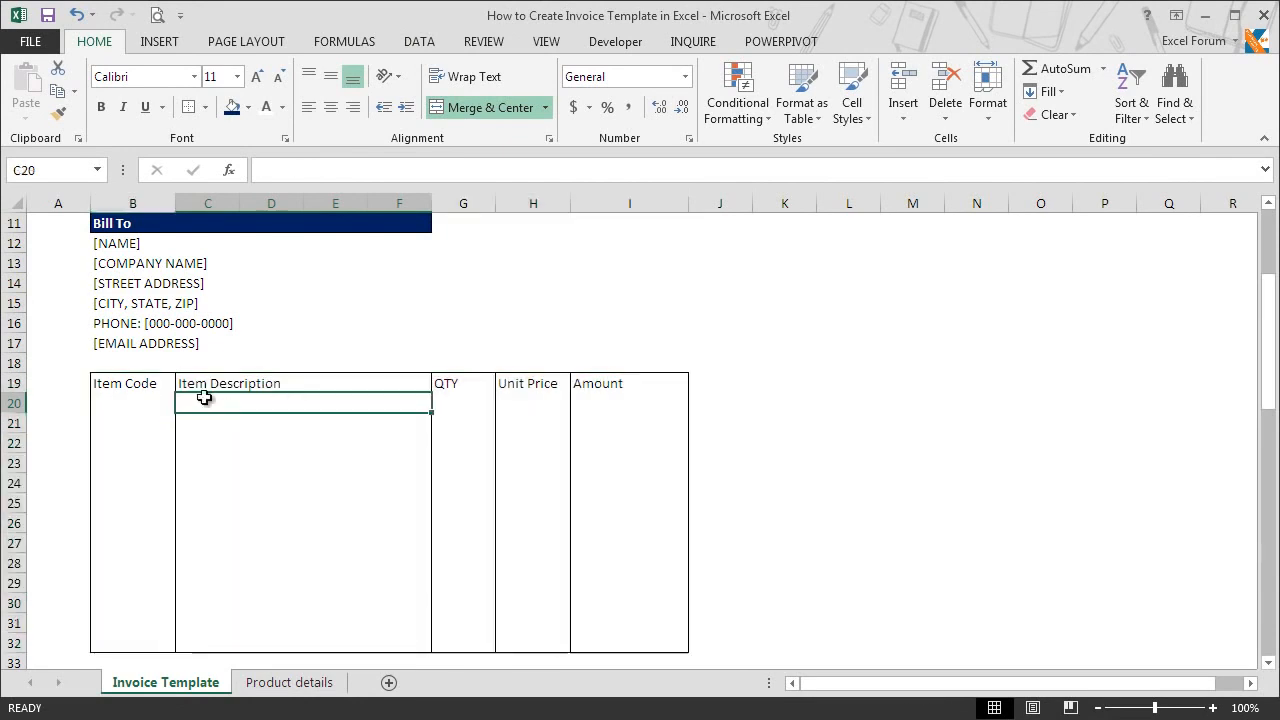
Step: Format the table heading row B19:I19 with the dark blue fill and bold white text
left_click_drag(134, 380, 600, 380)
key("ctrl+shift+7")
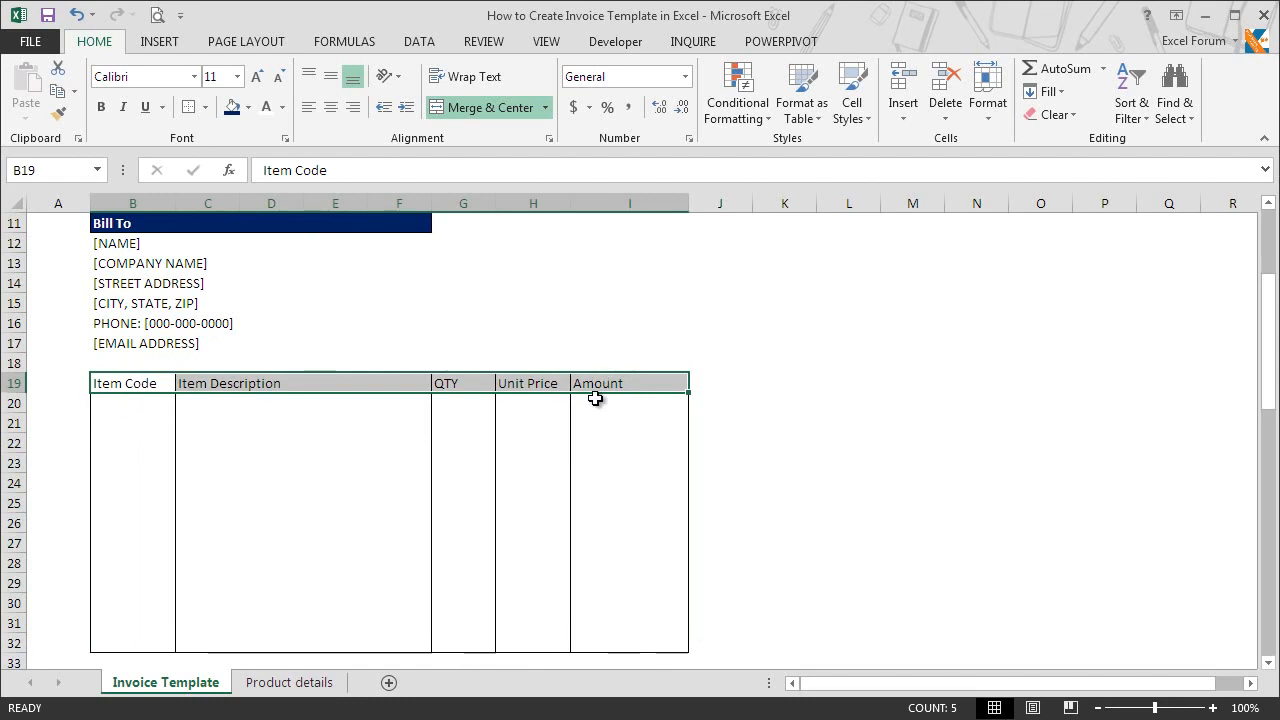
left_click(231, 107)
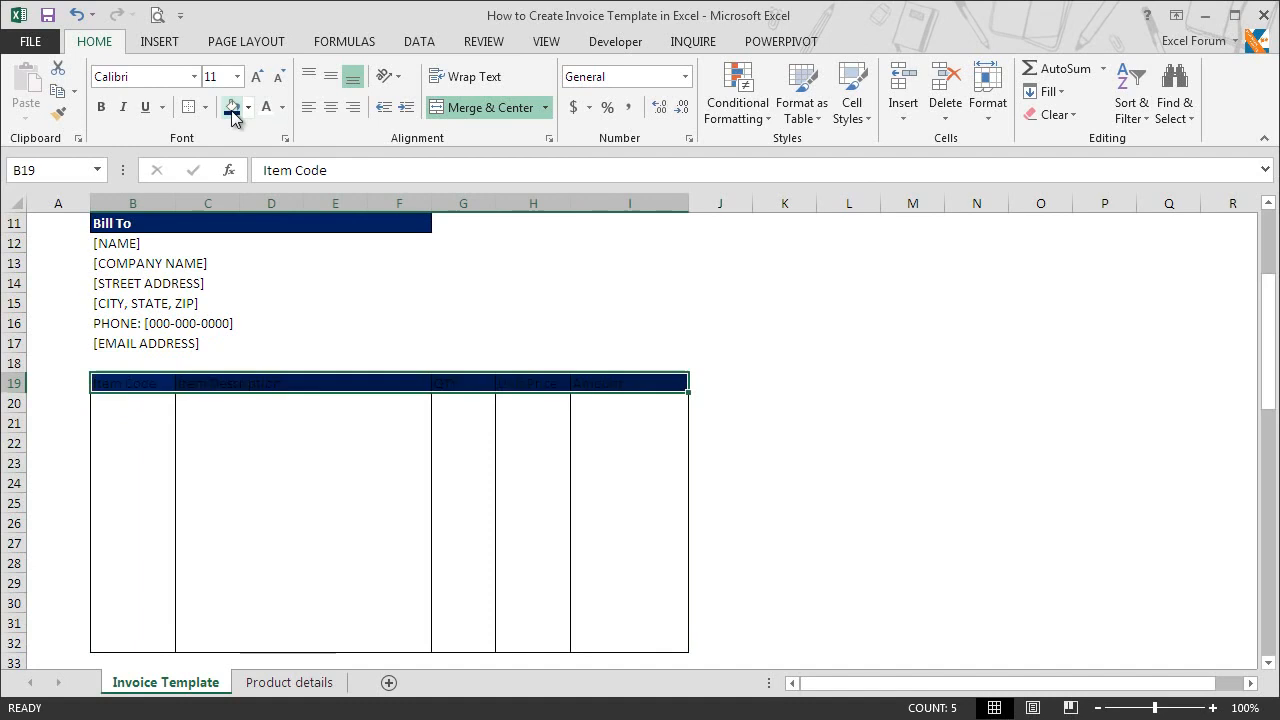
left_click(268, 110)
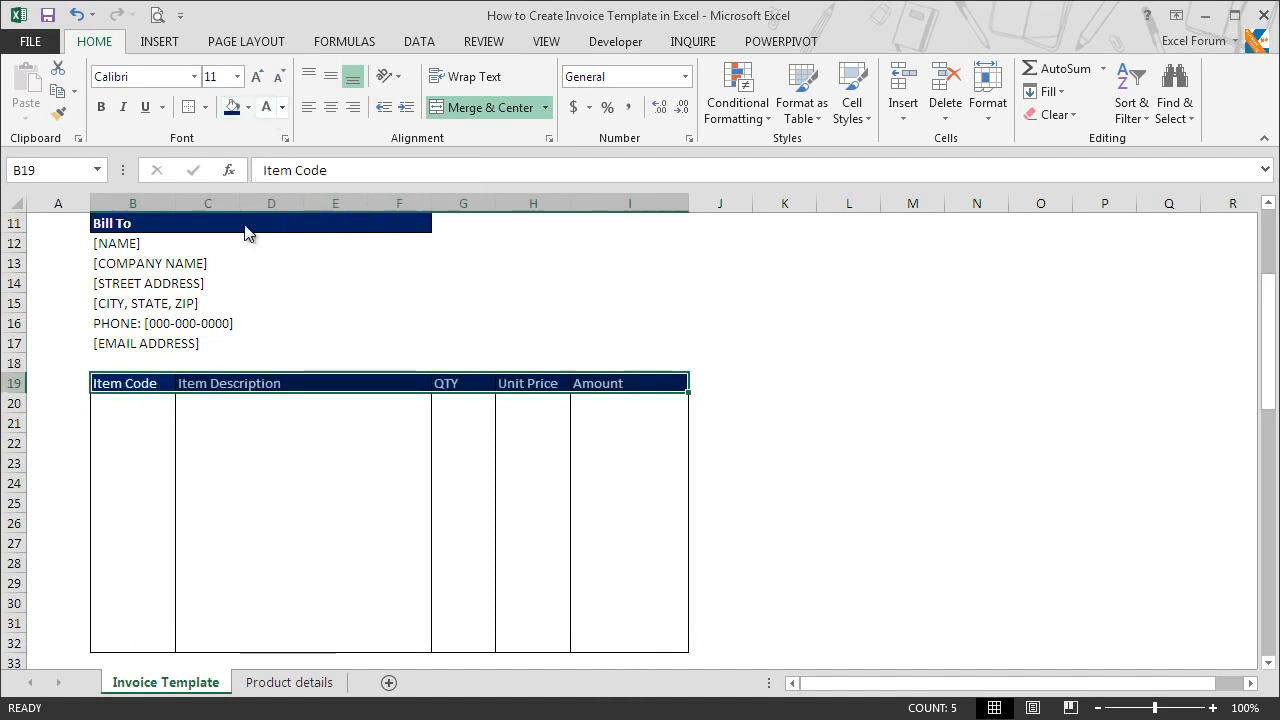
left_click(102, 108)
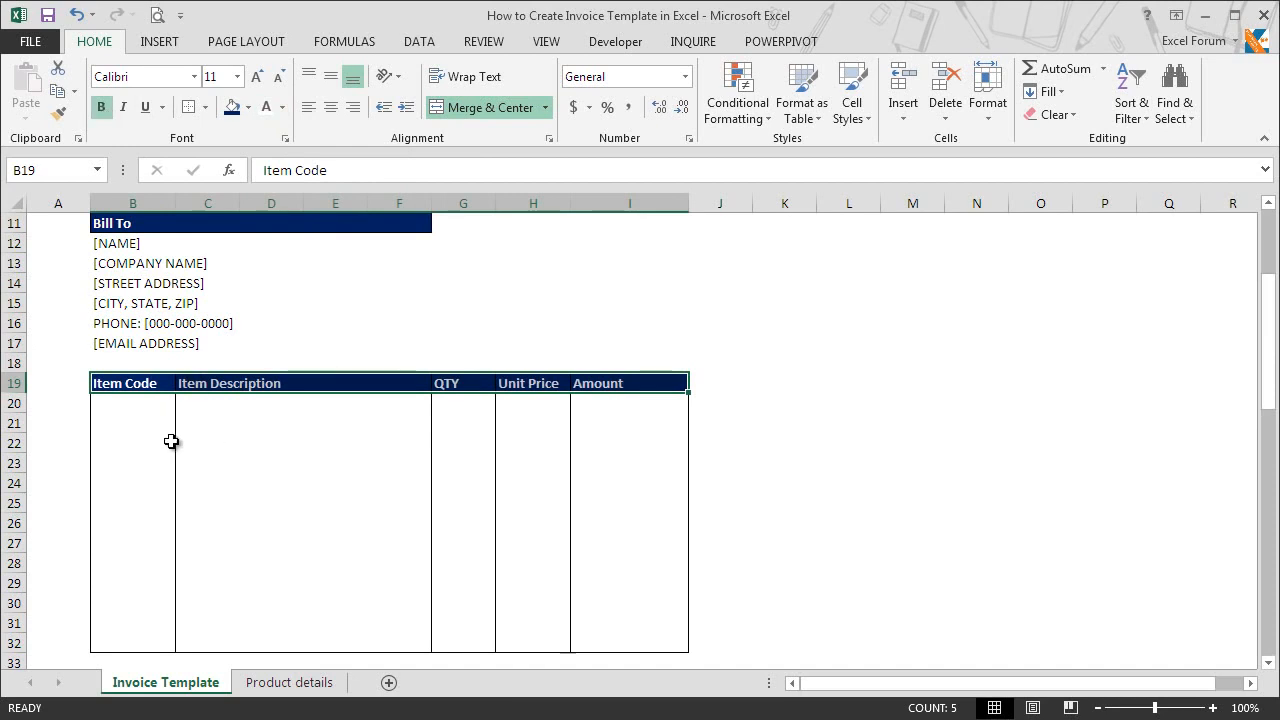
left_click(155, 402)
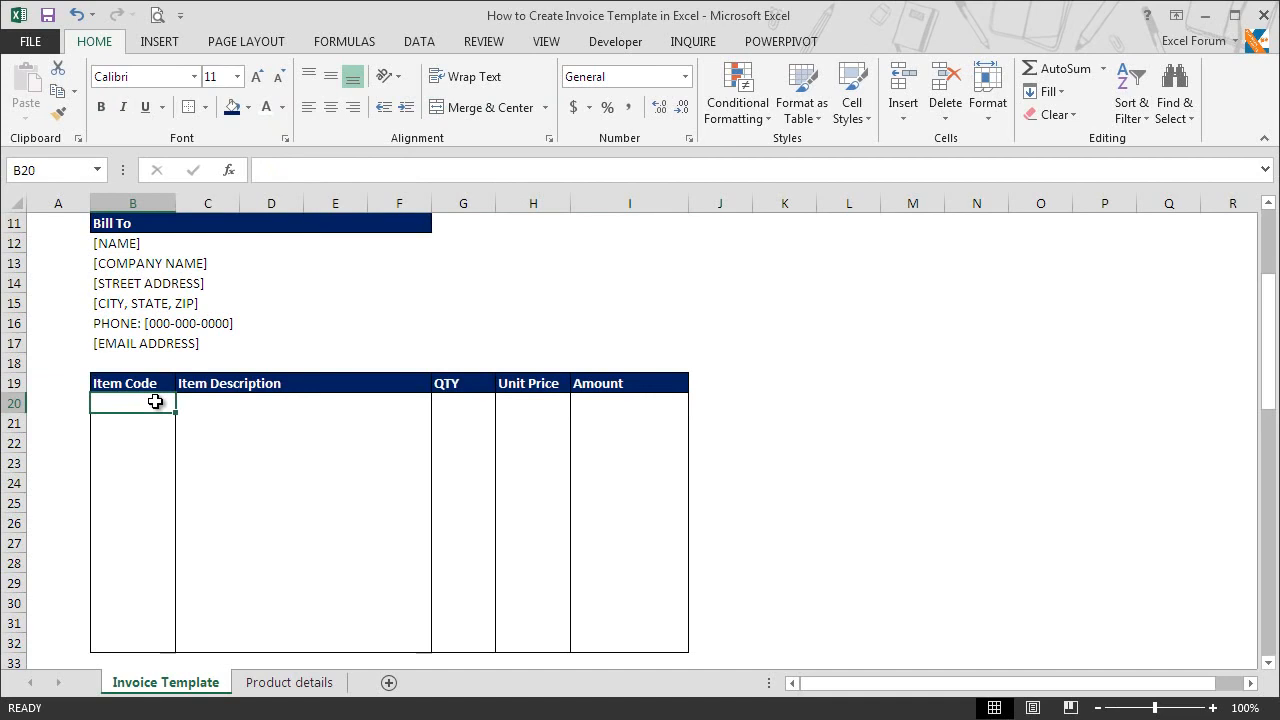
Step: Center the contents of the Item Code and QTY columns, cells B19:B32 and G19:G32, horizontally
left_click(140, 383)
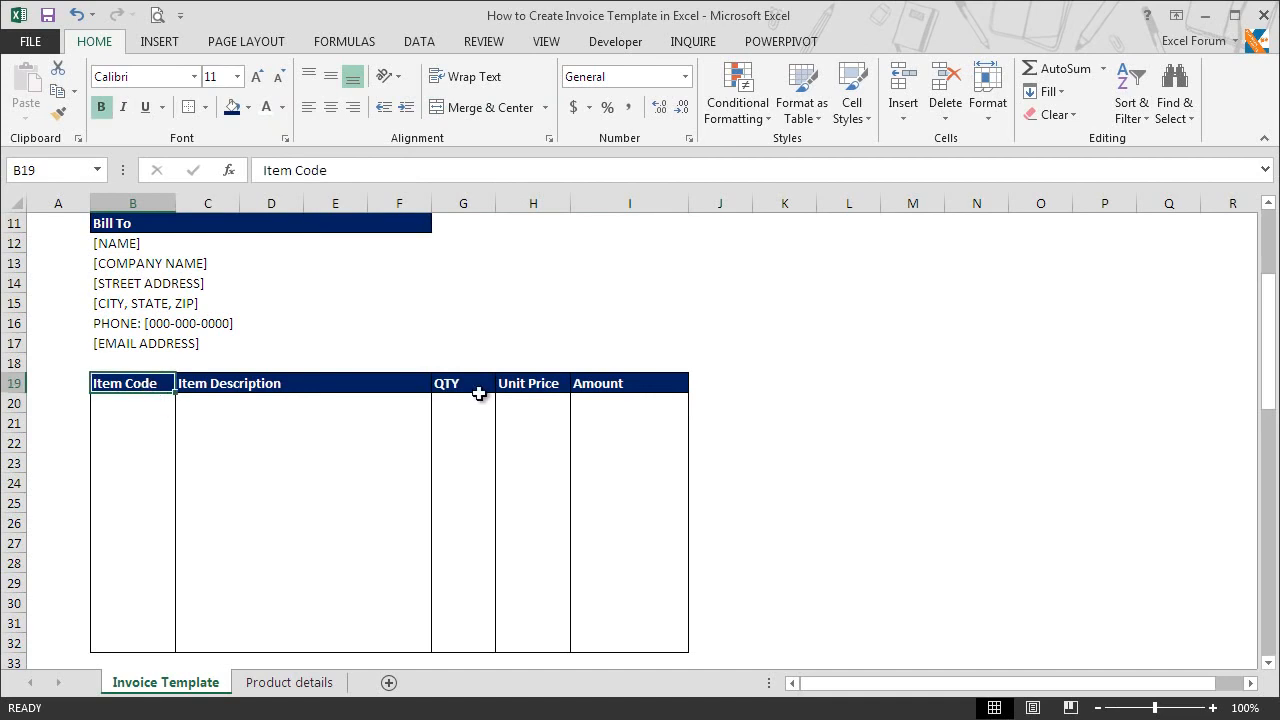
left_click_drag(134, 383, 154, 636)
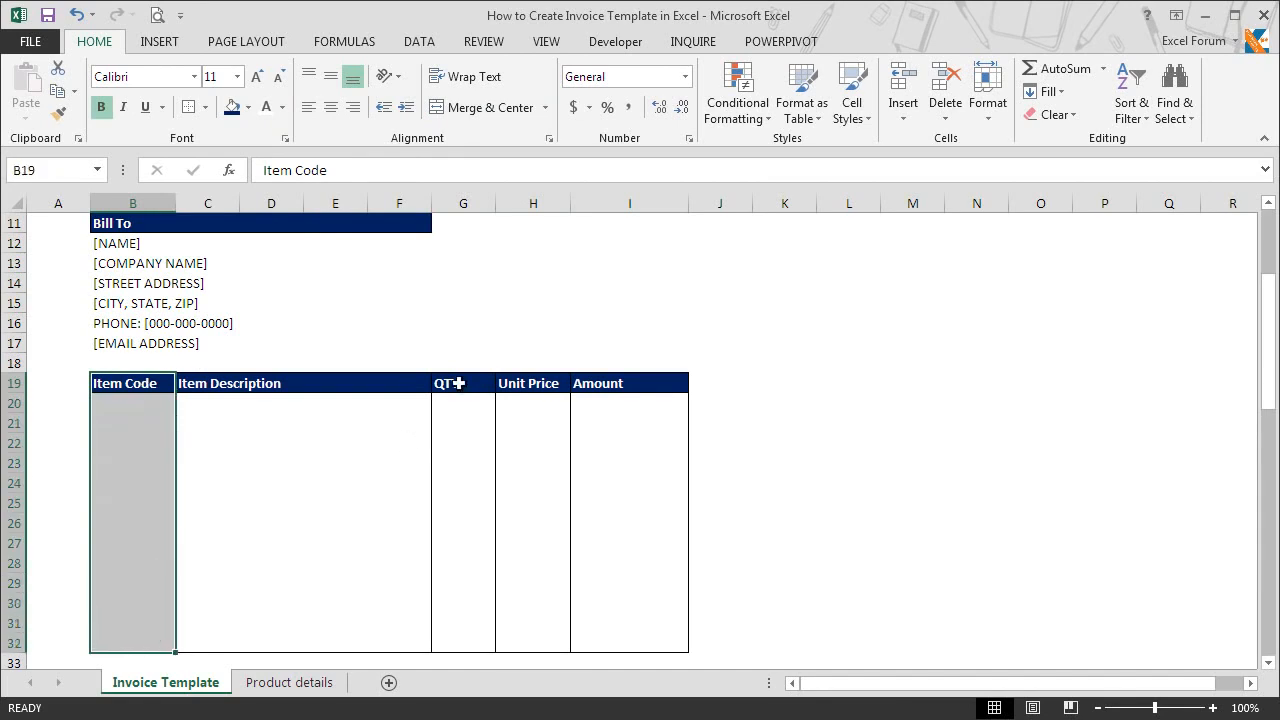
left_click_drag(454, 383, 457, 637)
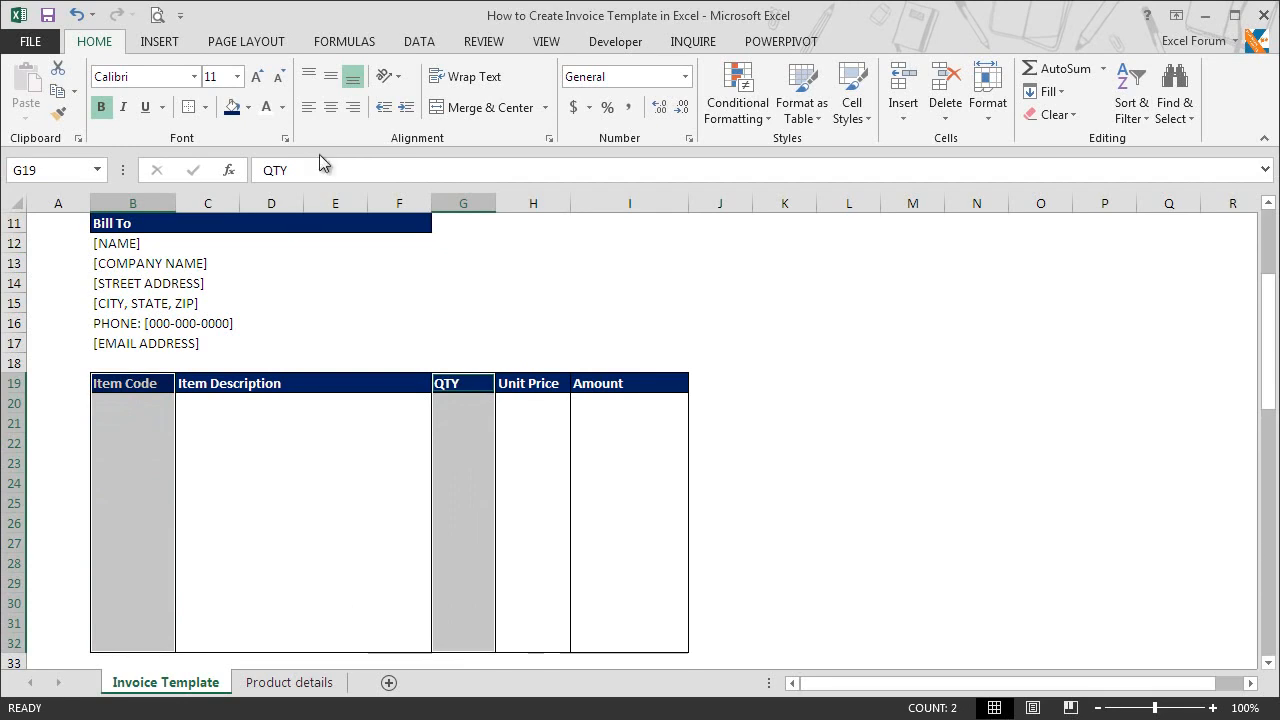
left_click(331, 108)
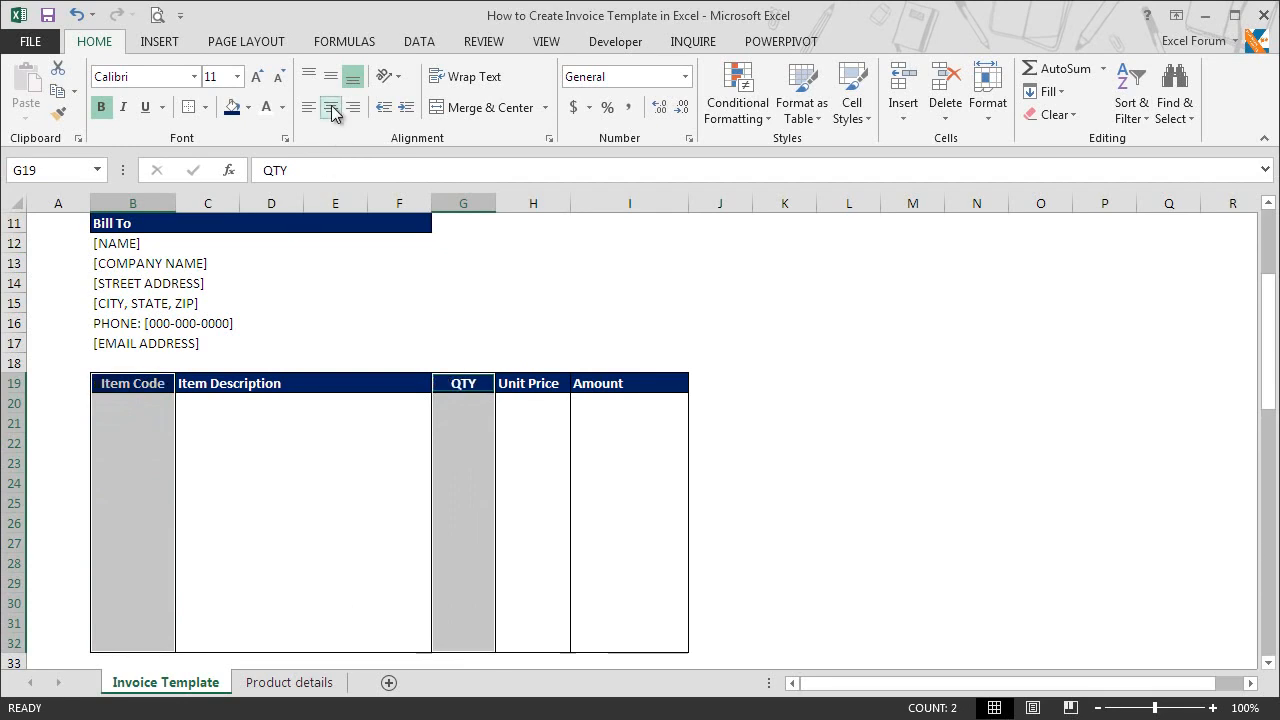
left_click(242, 400)
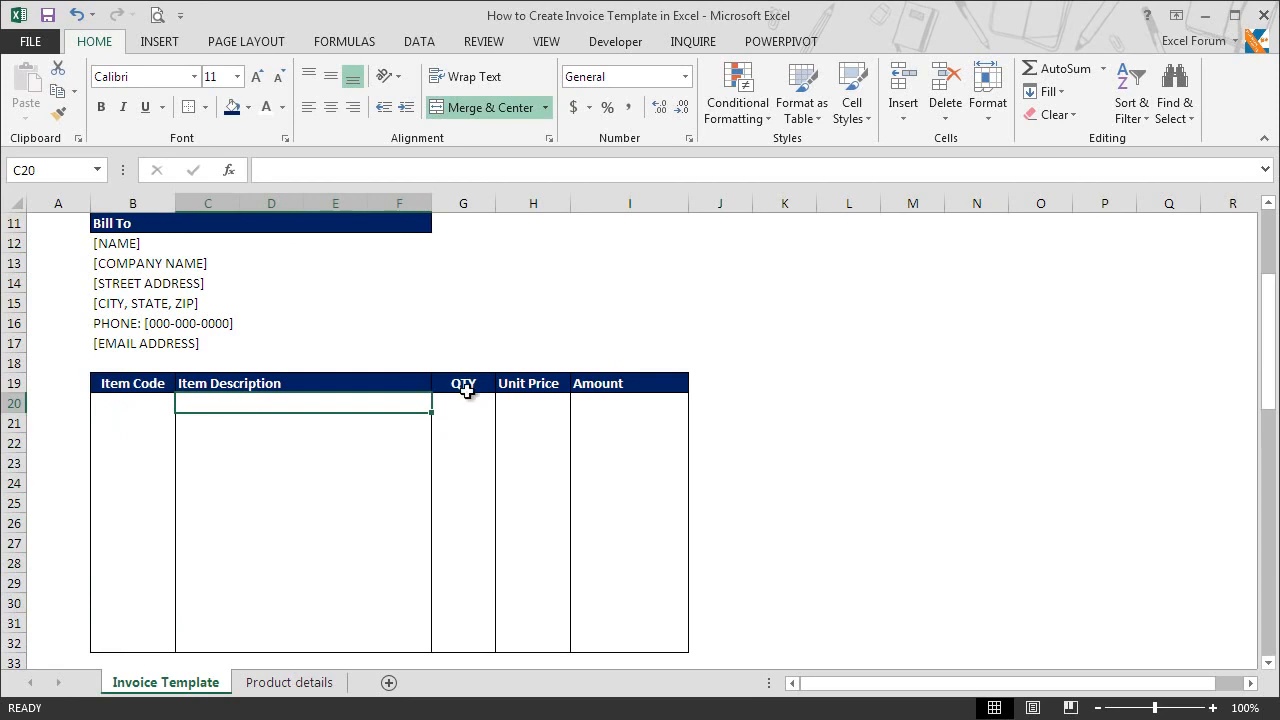
Step: Center the Unit Price and Amount columns, cells H19:I32, horizontally
left_click(542, 388)
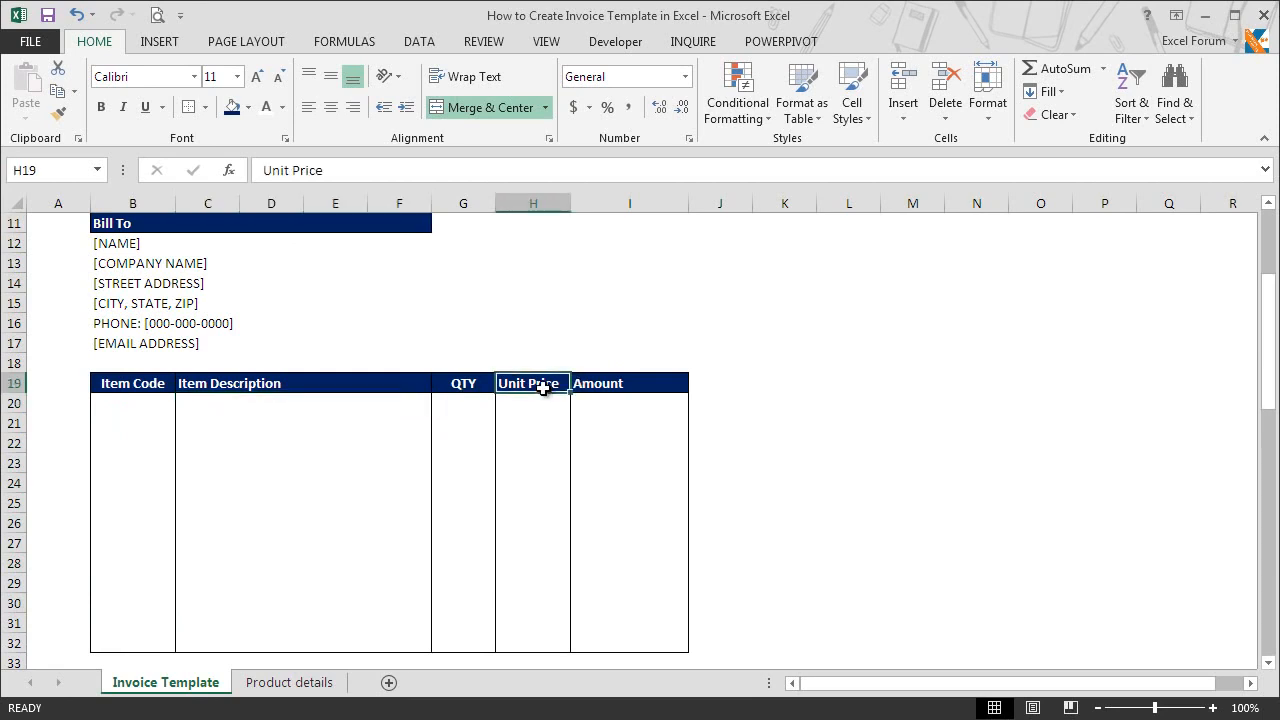
mouse_move(566, 380)
left_mouse_down()
mouse_move(582, 384)
mouse_move(606, 638)
left_mouse_up()
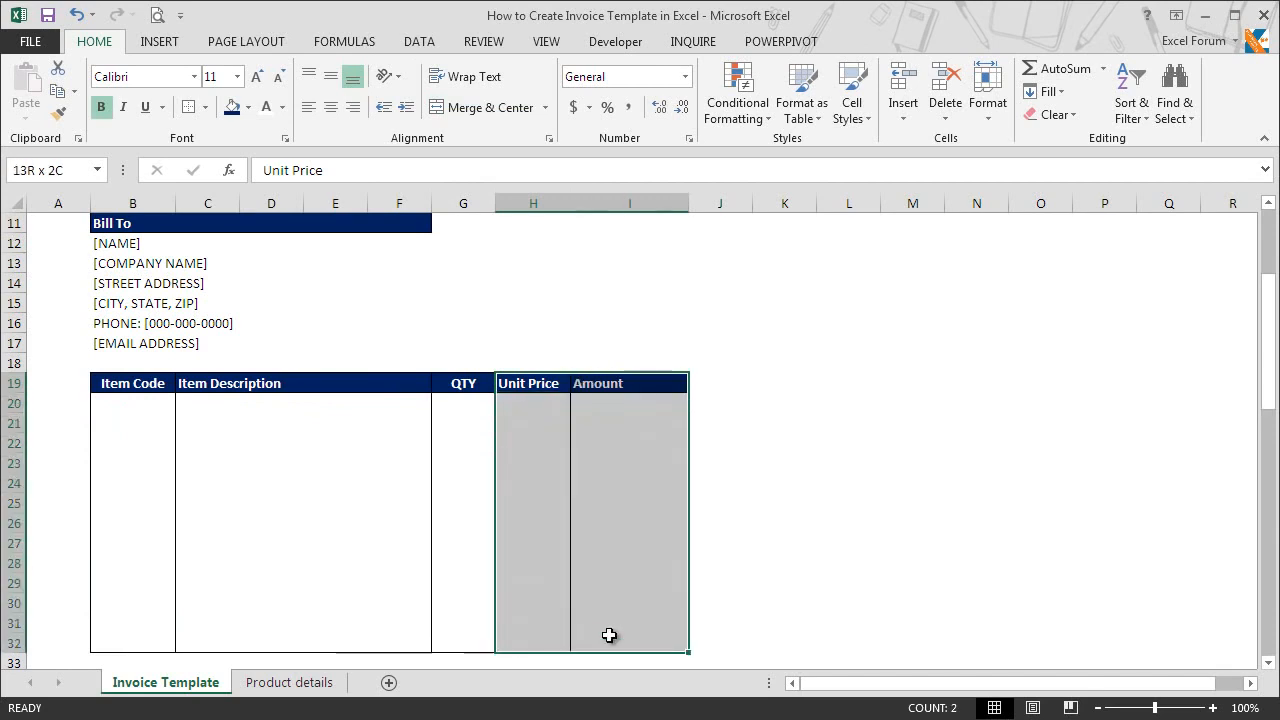
left_click(333, 115)
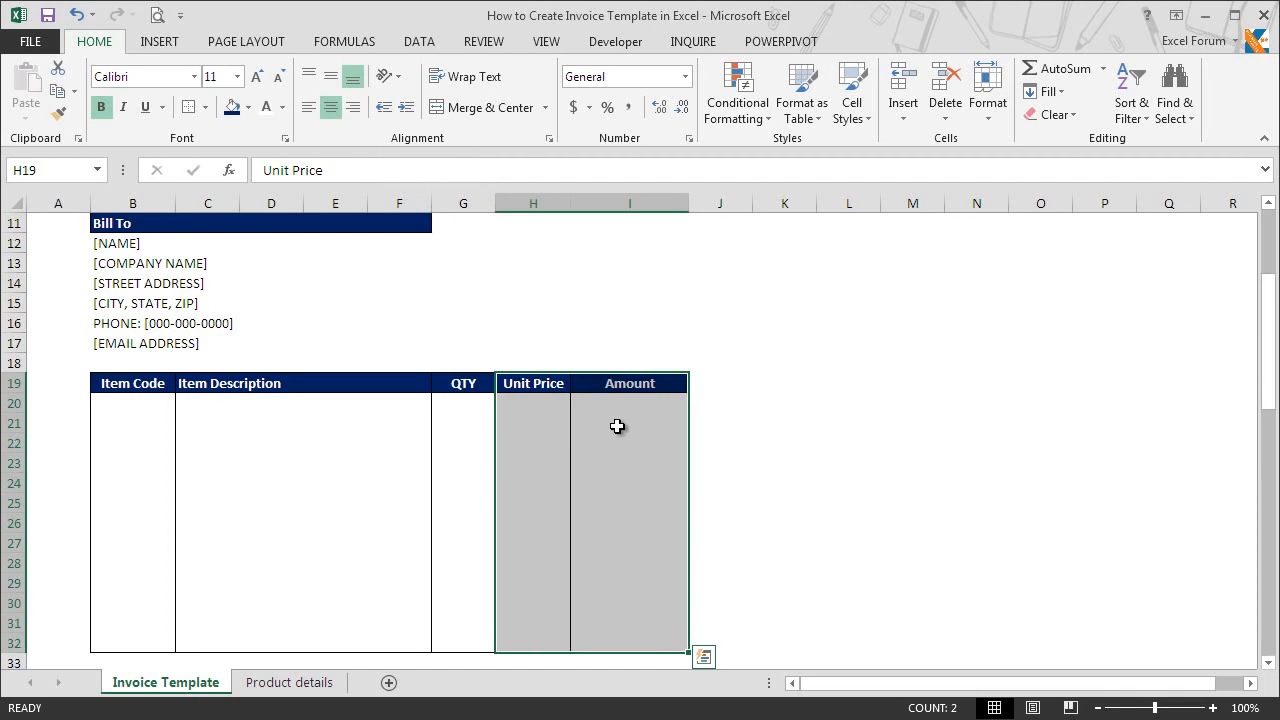
Step: Apply the Number format with the 1000 separator and 1 decimal place to the Unit Price and Amount columns
key("ctrl+1")
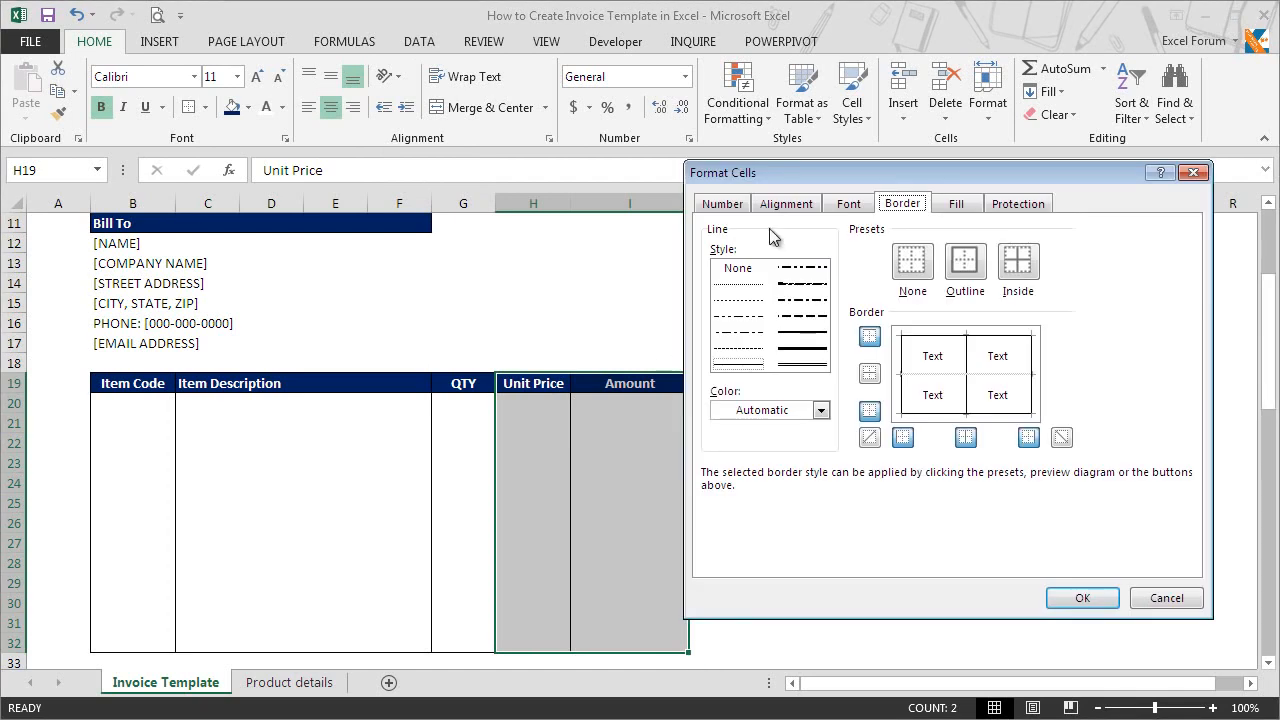
left_click(733, 204)
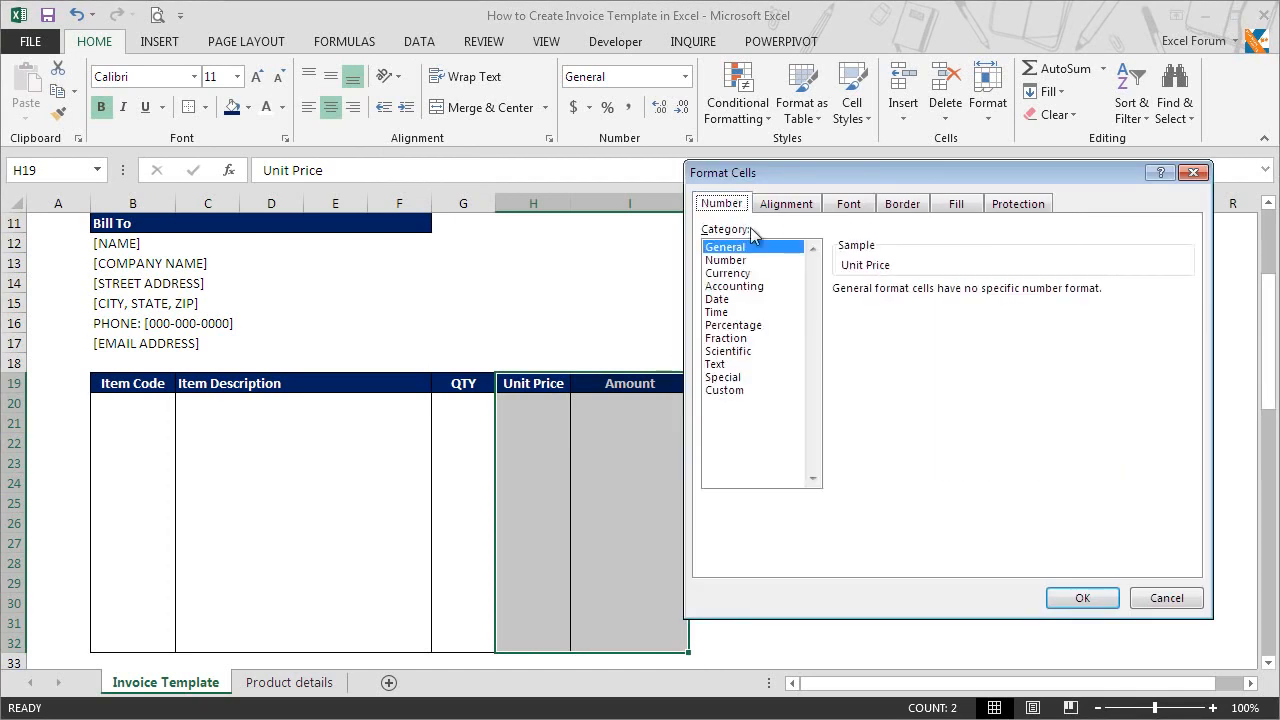
left_click(728, 260)
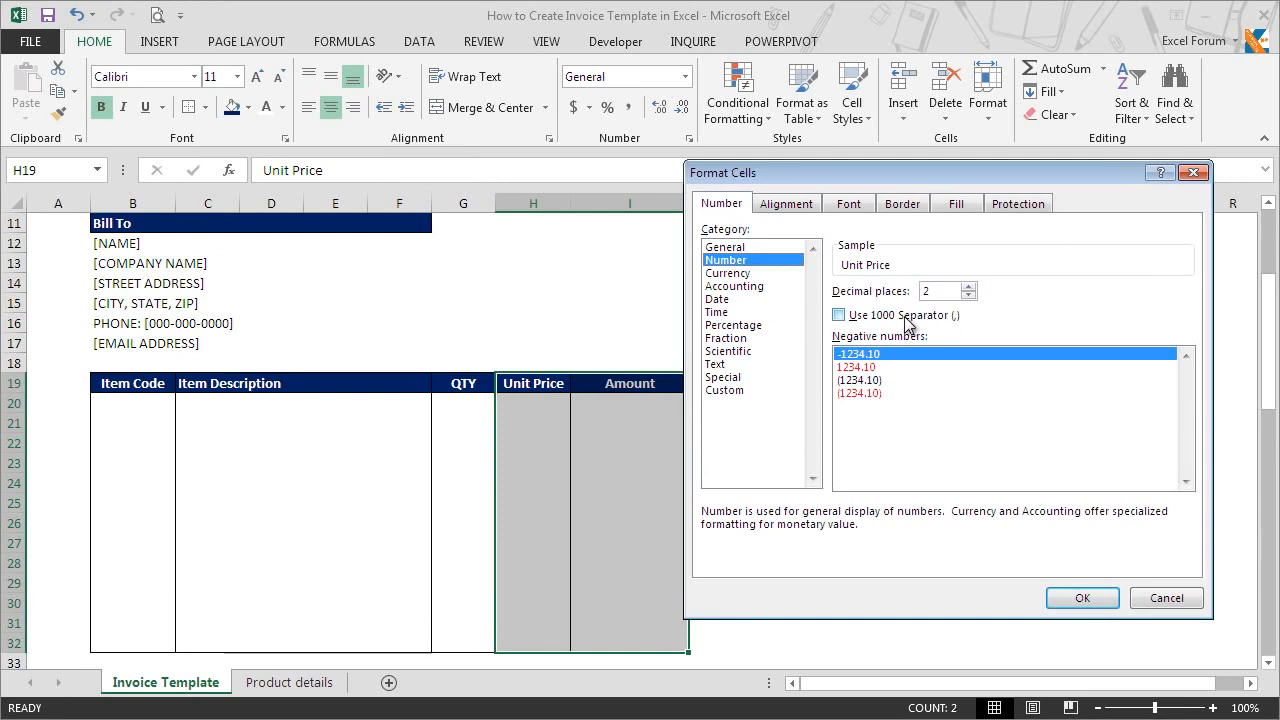
left_click(906, 318)
left_click(968, 295)
left_click(968, 295)
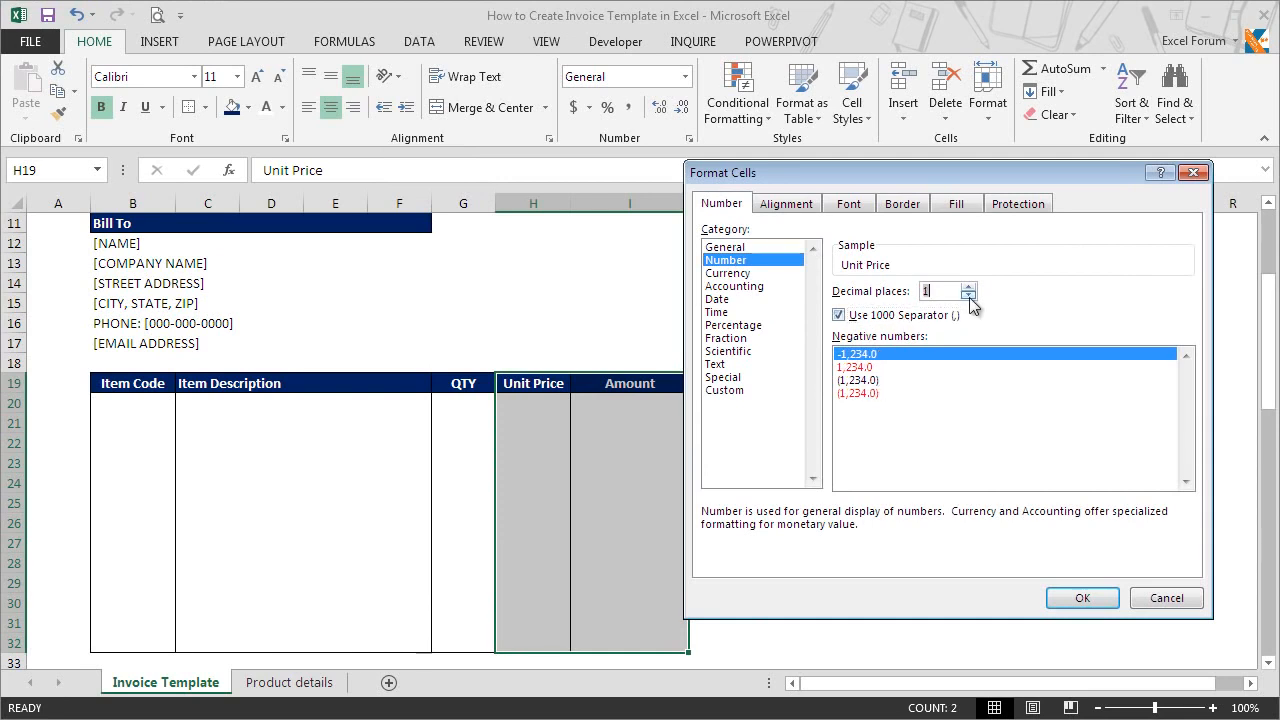
left_click(1080, 597)
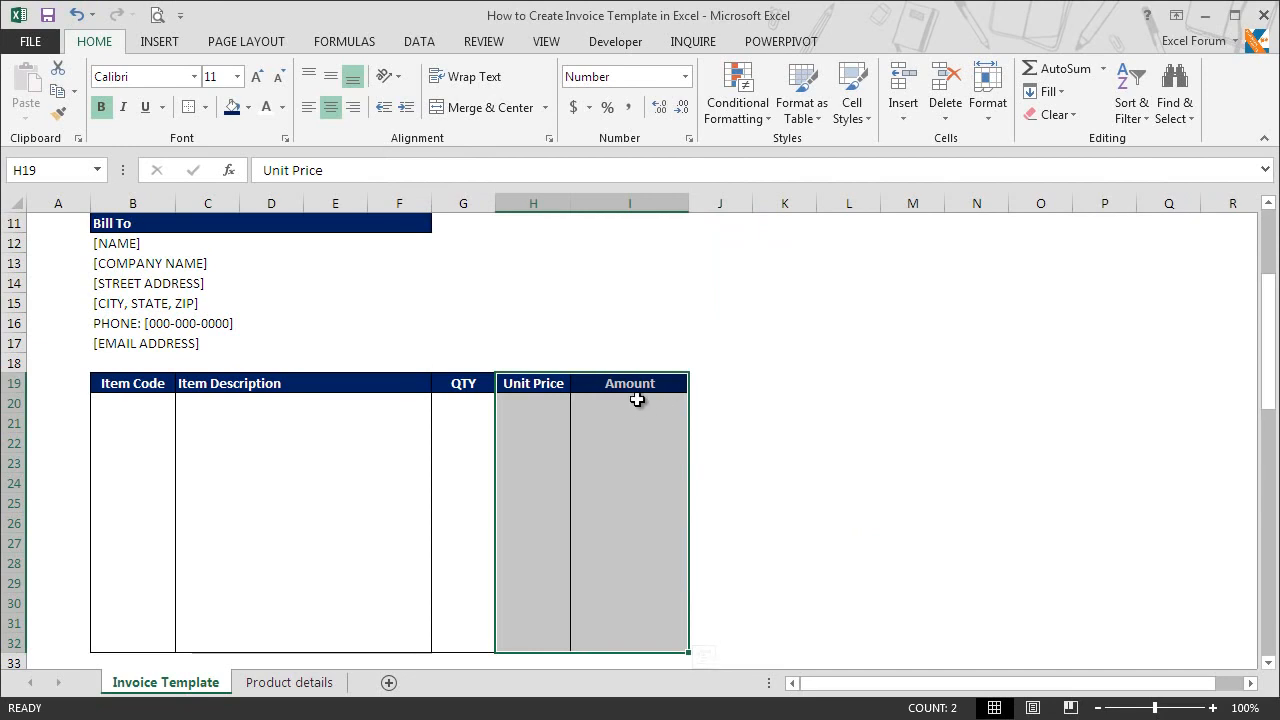
left_click(637, 399)
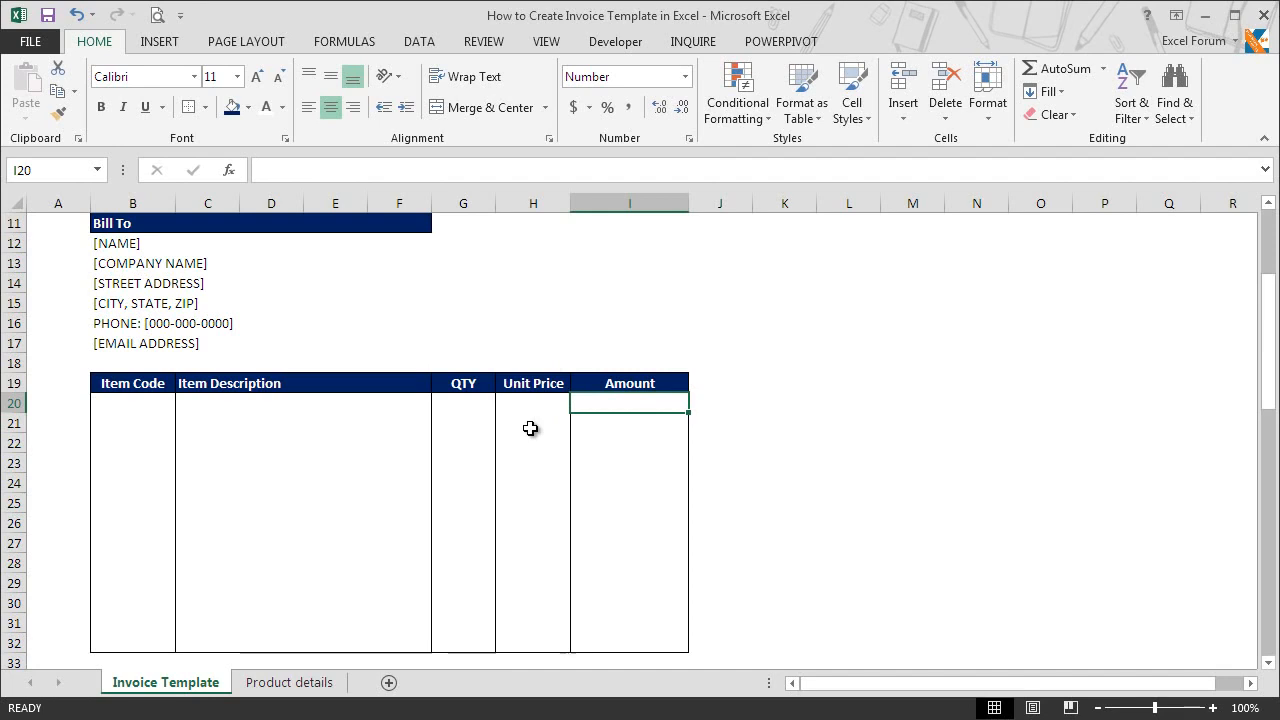
Step: Set up data validation for the item description cells C20:F32 that allows a List
left_click_drag(220, 403, 230, 643)
key("alt+h")
key("m")
key("c")
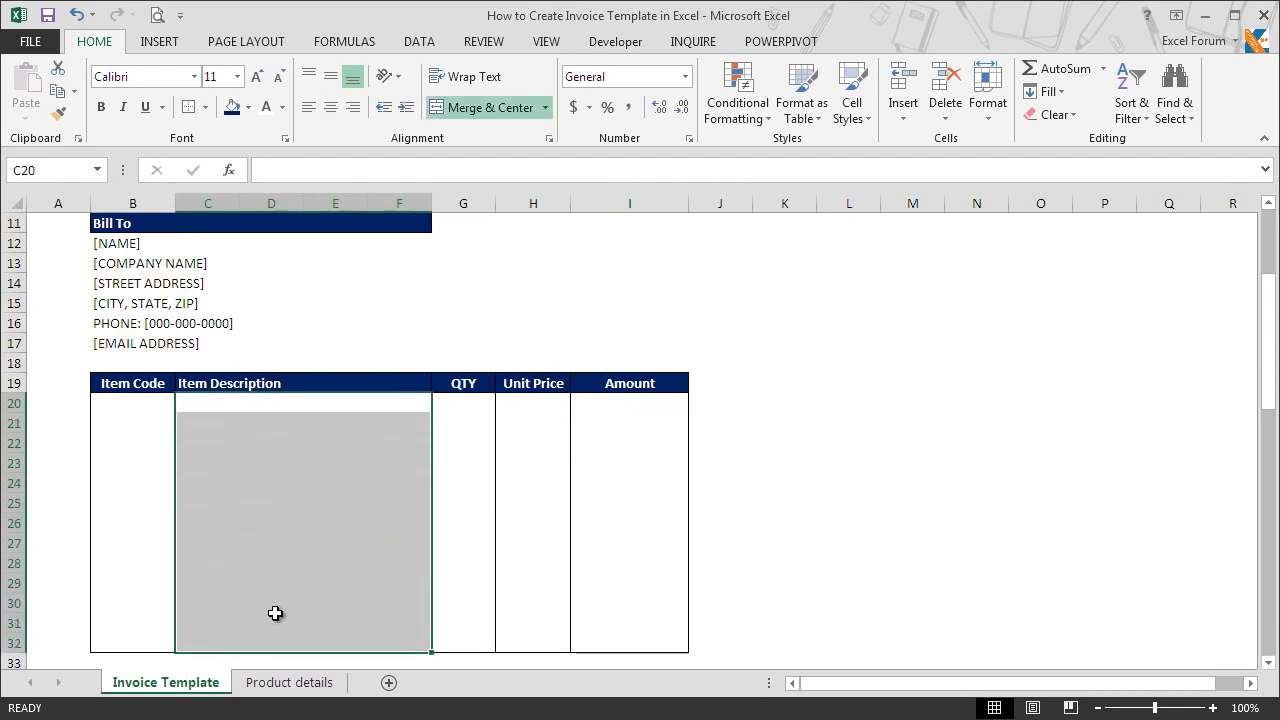
key("alt+a")
key("v")
key("v")
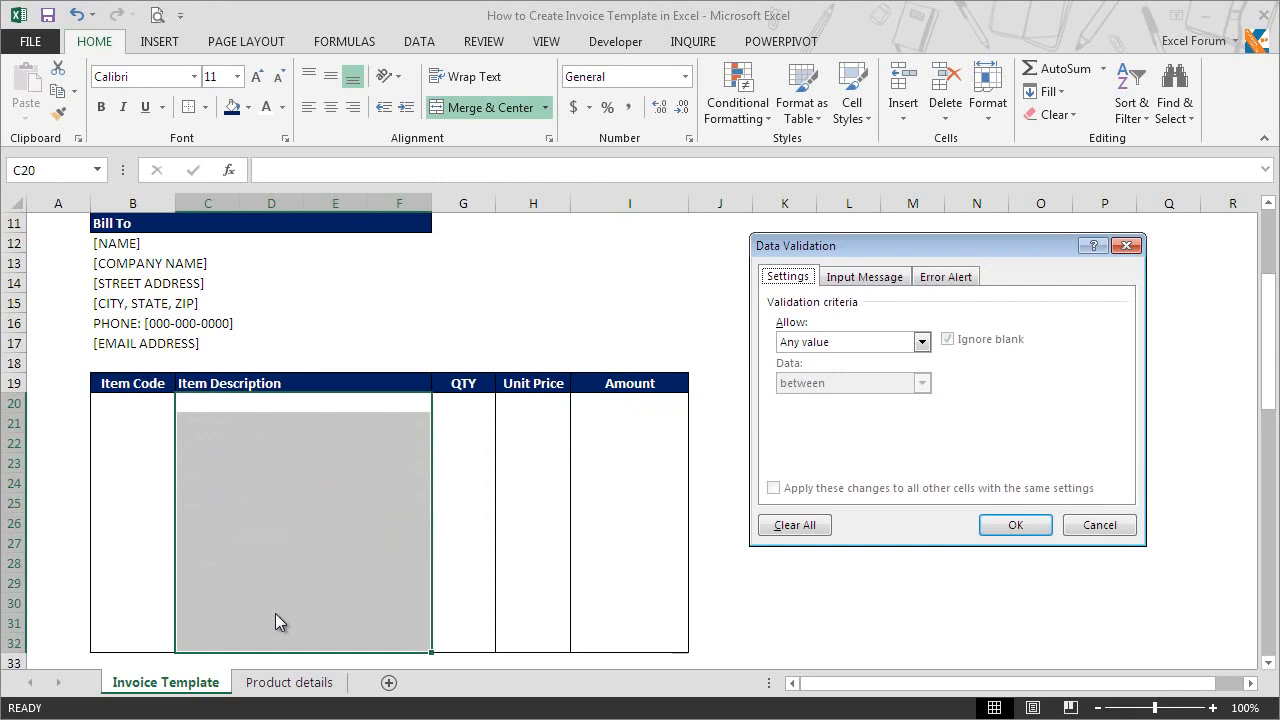
left_click(921, 342)
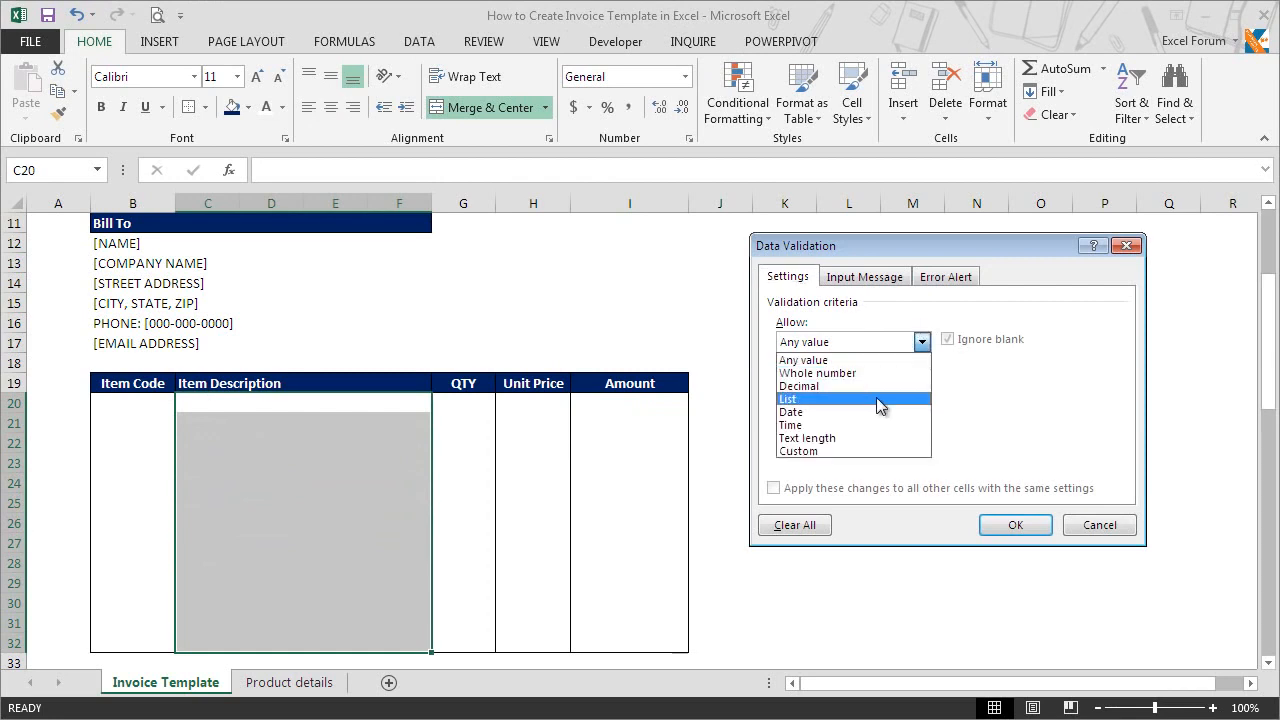
left_click(878, 401)
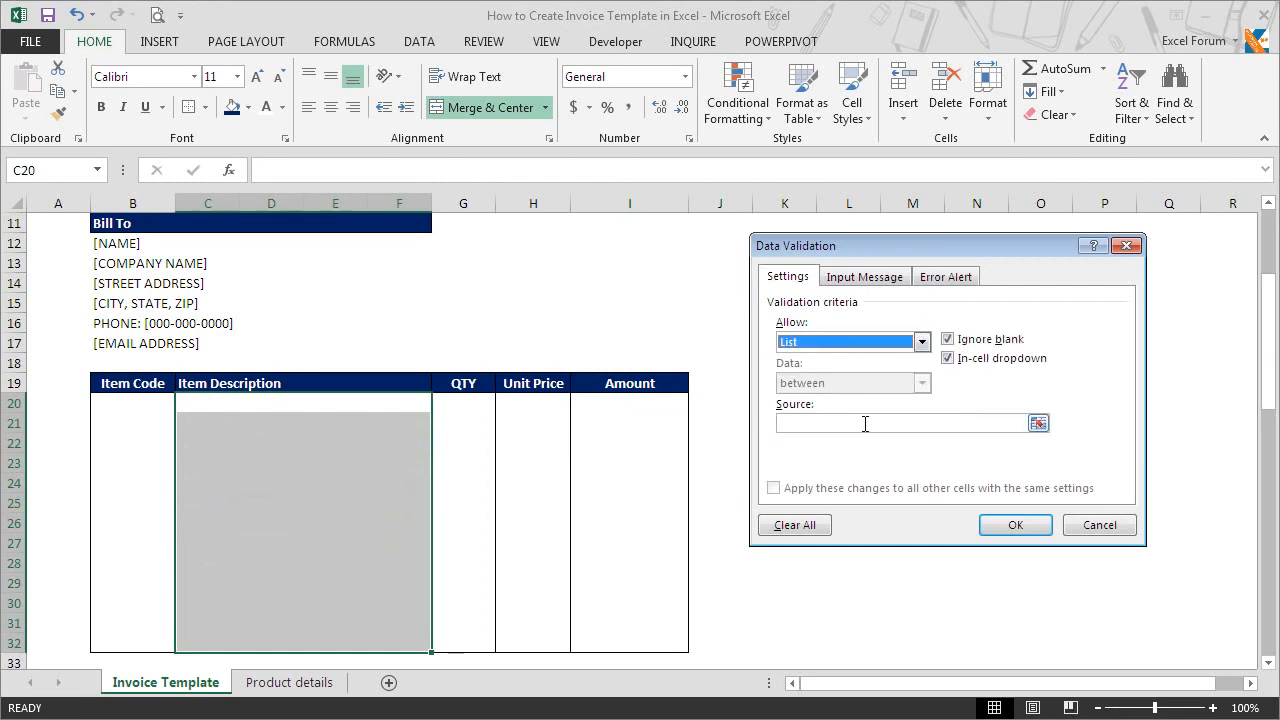
Step: Set the validation list source to the item names in 'Product details'!$A$2:$A$10 and apply the validation
left_click(865, 424)
left_click(1038, 423)
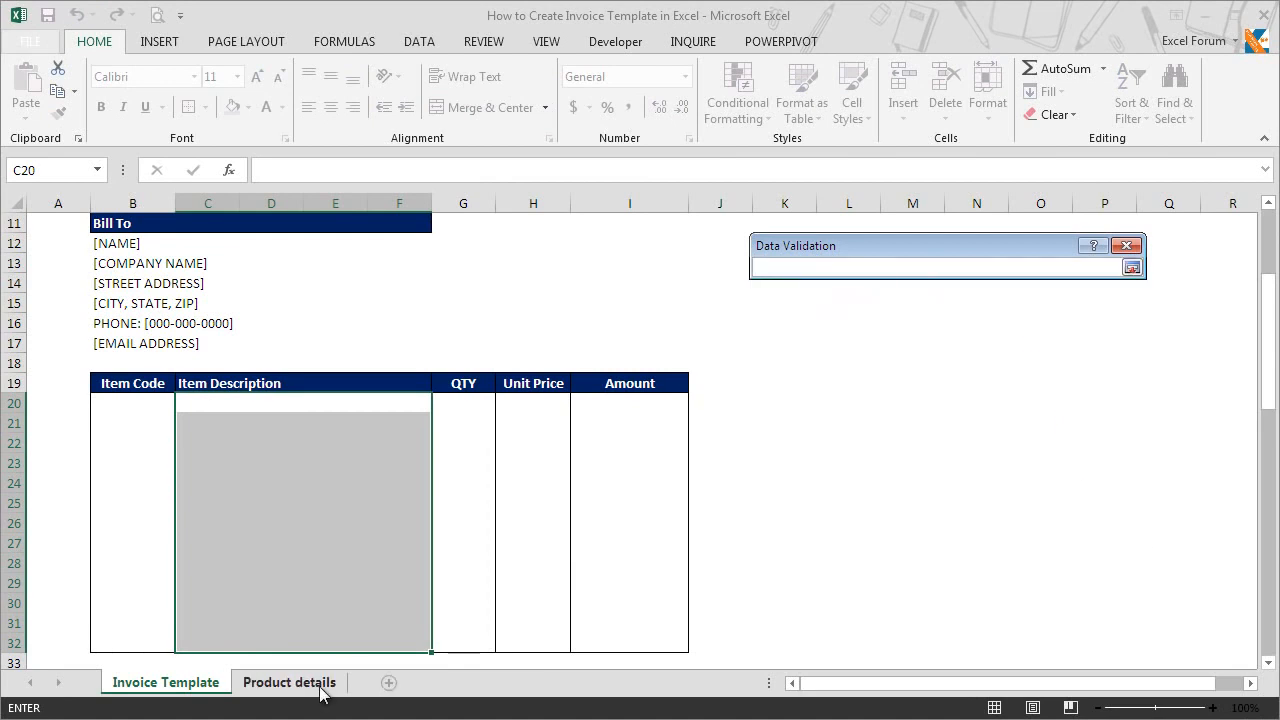
left_click(320, 684)
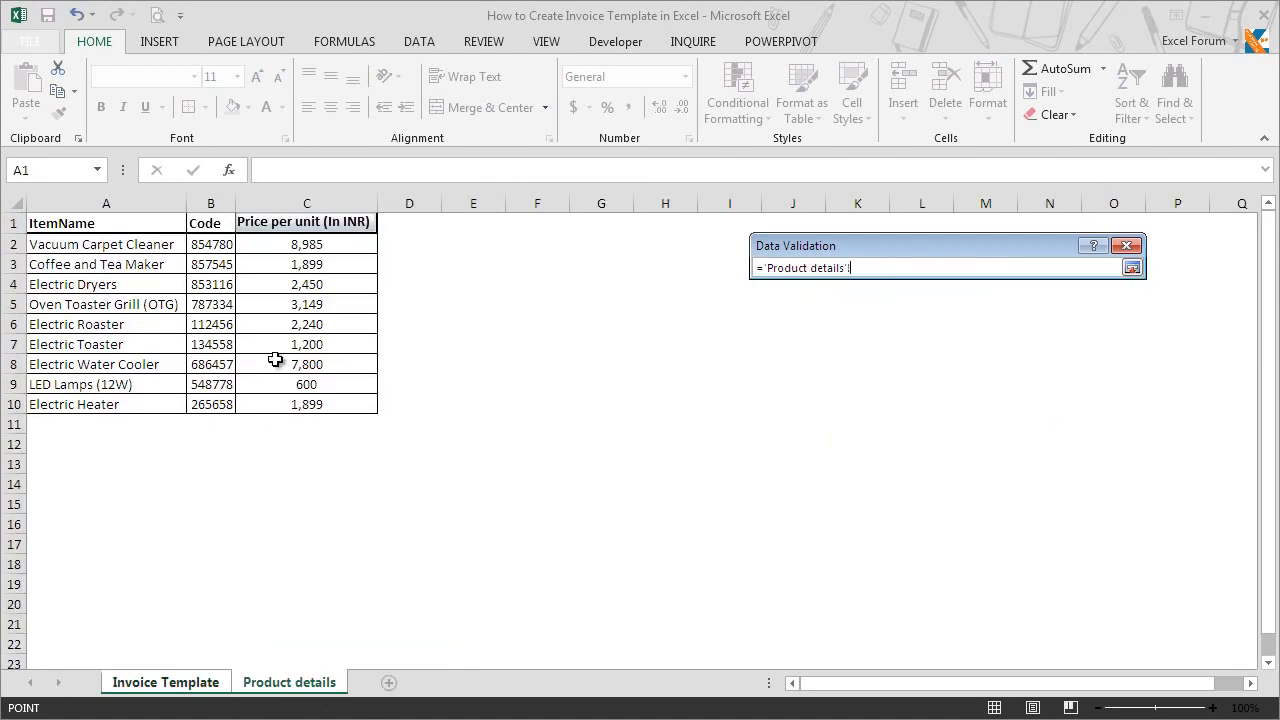
left_click(137, 248)
left_click_drag(137, 248, 133, 401)
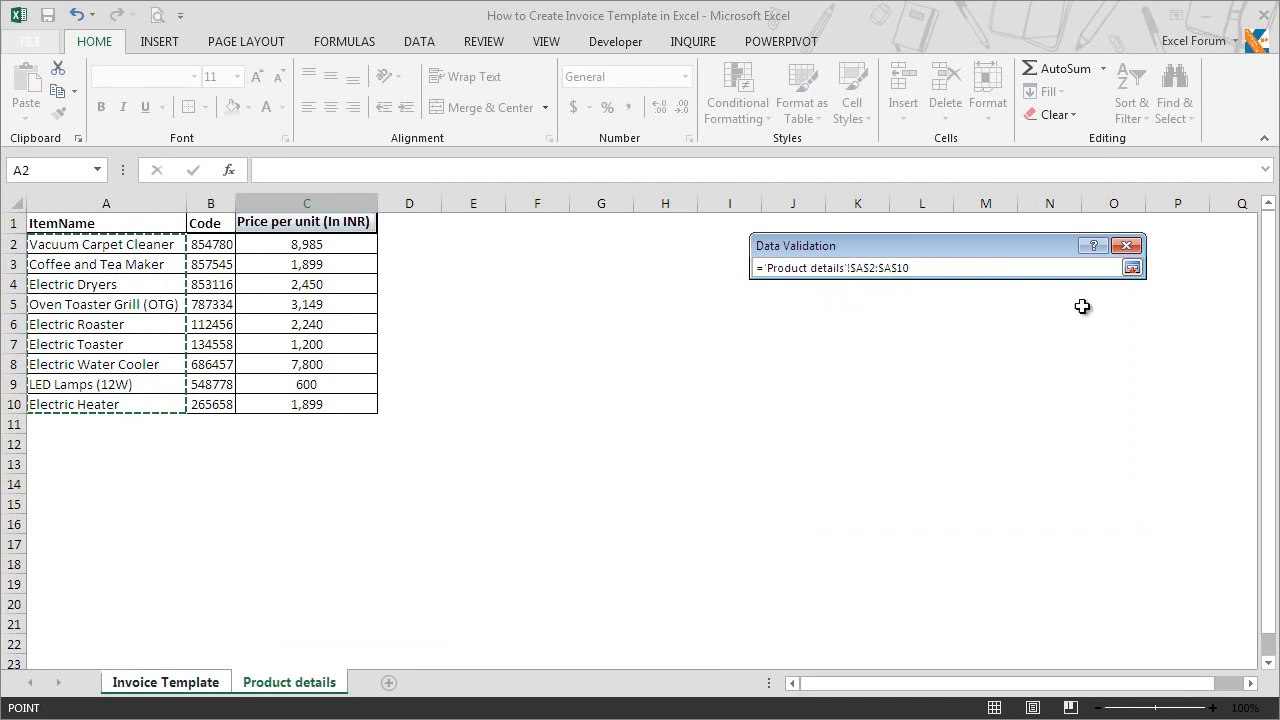
left_click(1133, 268)
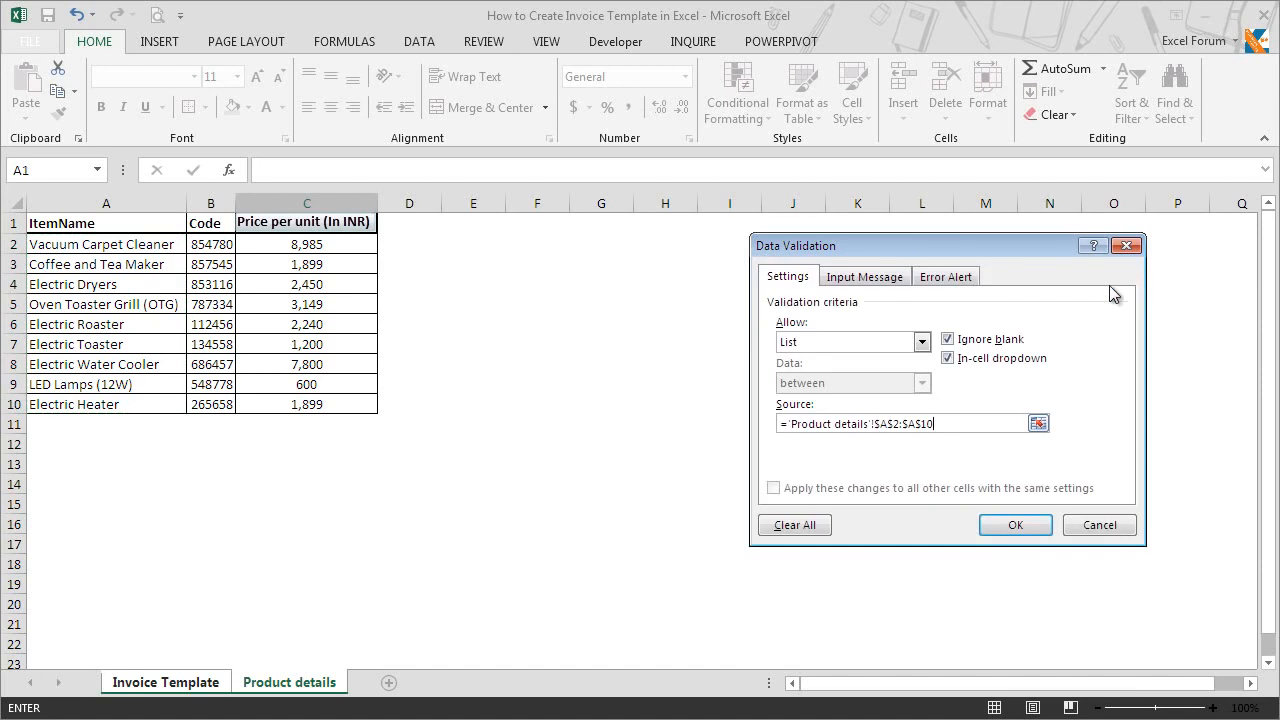
left_click(1014, 527)
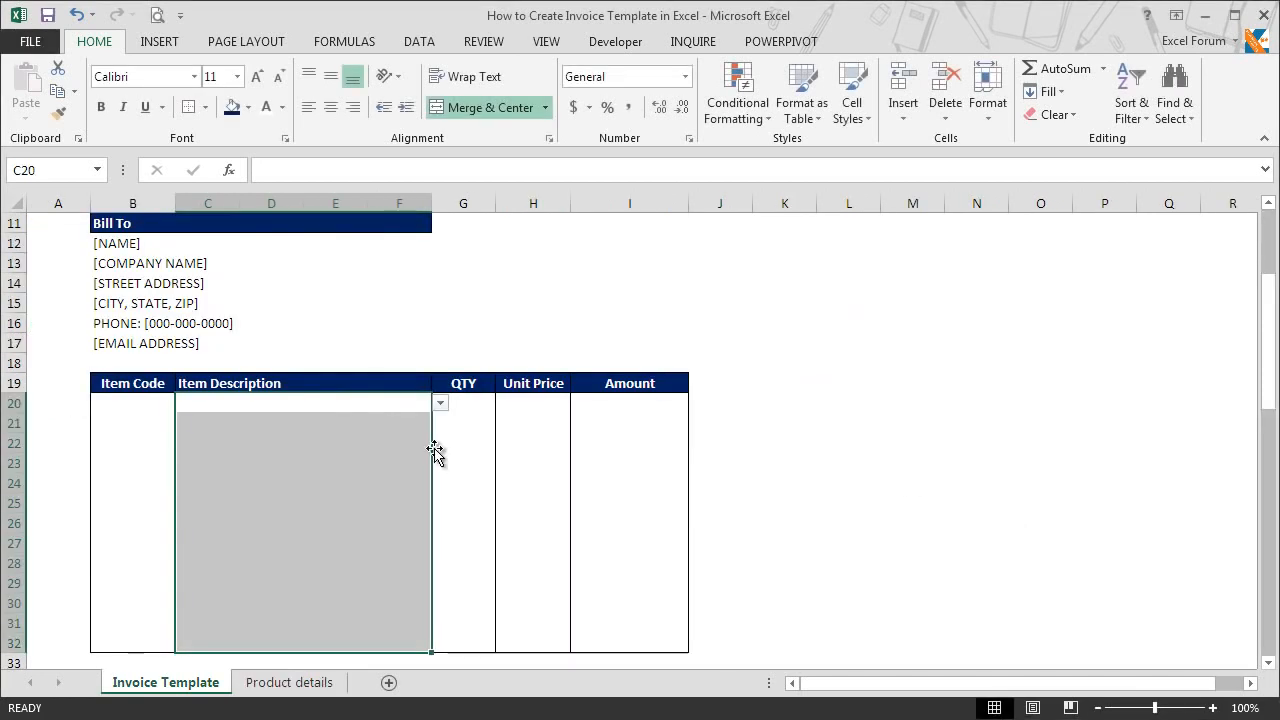
Step: Choose Electric Dryers from the dropdown of the first item description cell, C20
left_click(433, 406)
left_click(439, 403)
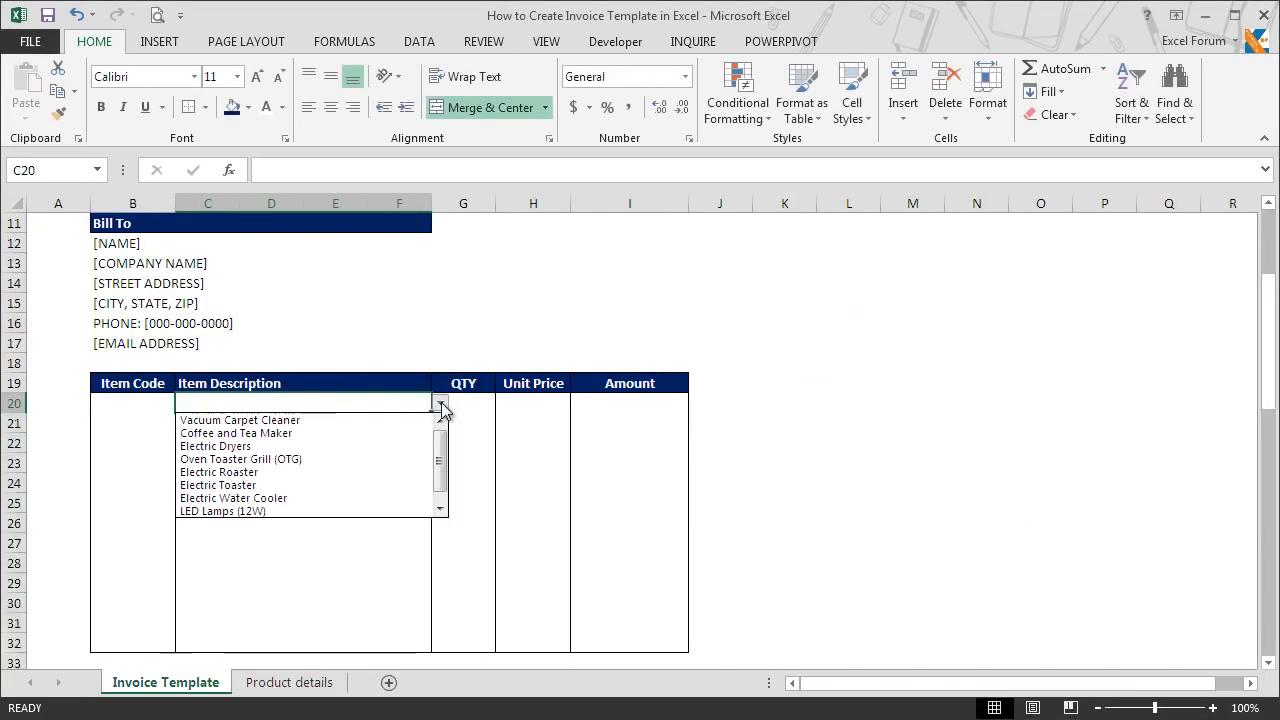
left_click(408, 447)
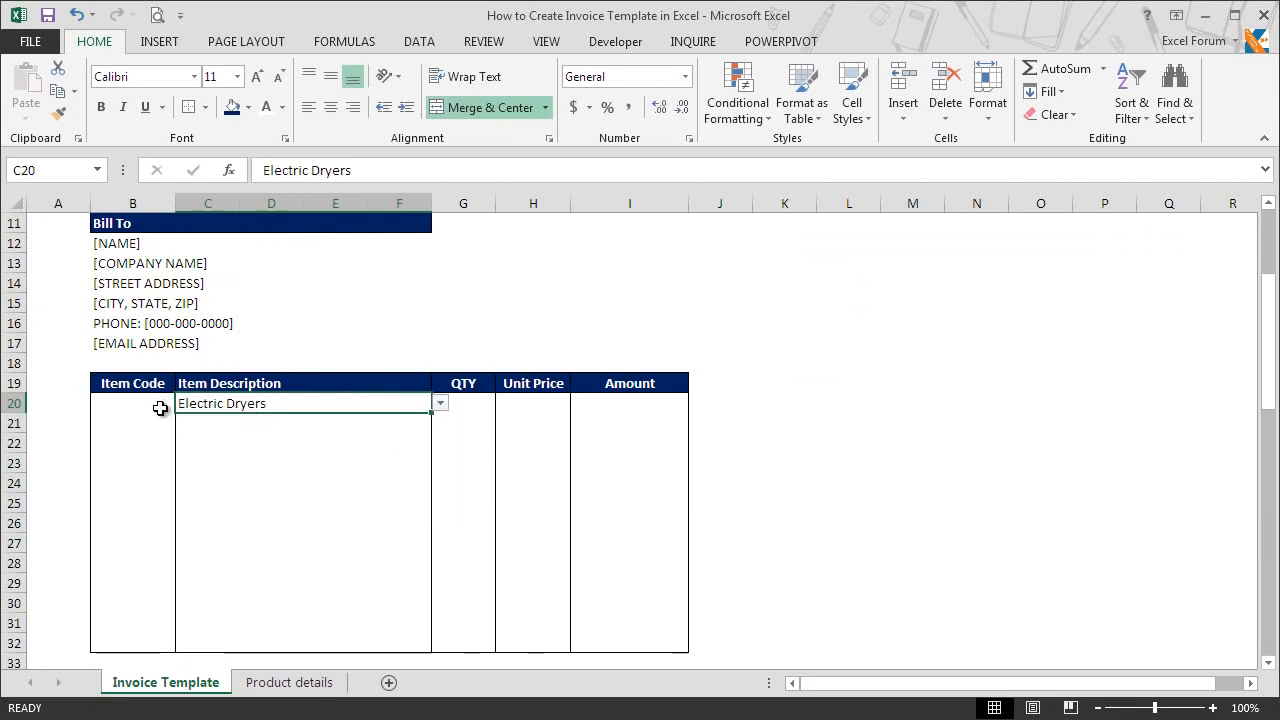
Step: Enter =VLOOKUP(C20,'Product details'!$A$2:$C$10,2,0) in Item Code cell B20 to look up the product code
left_click(160, 408)
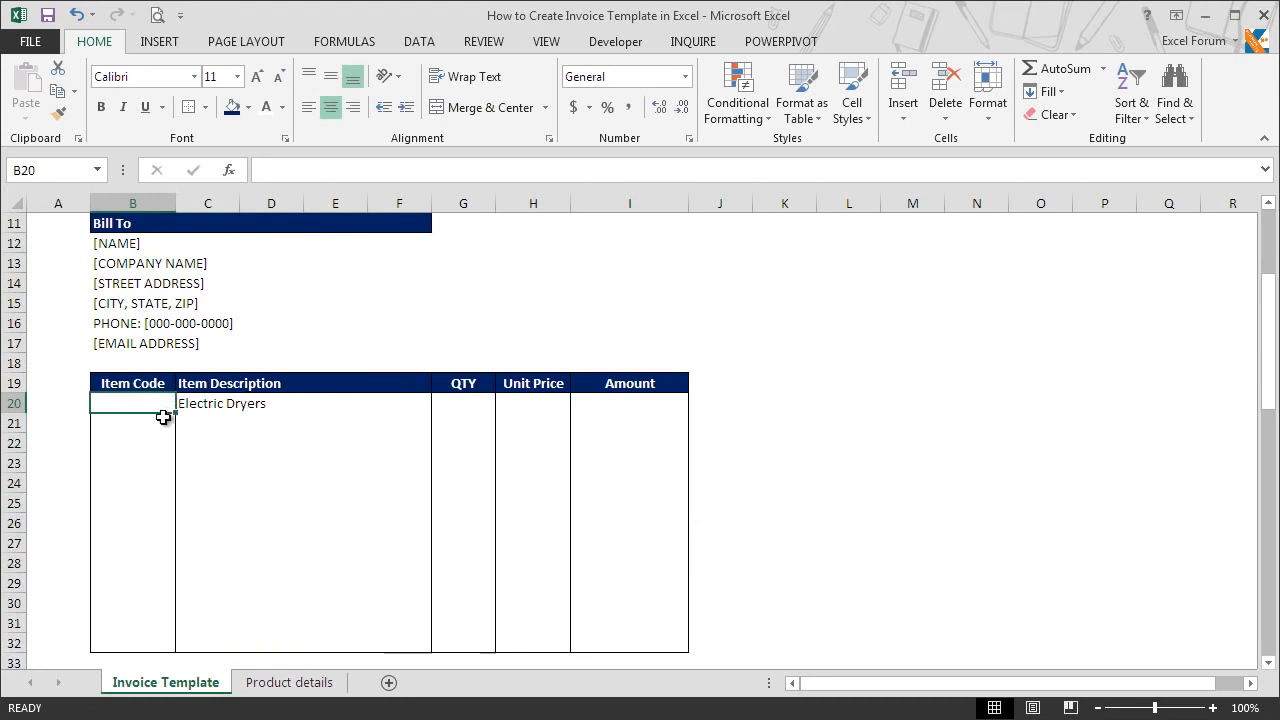
type("=vlo")
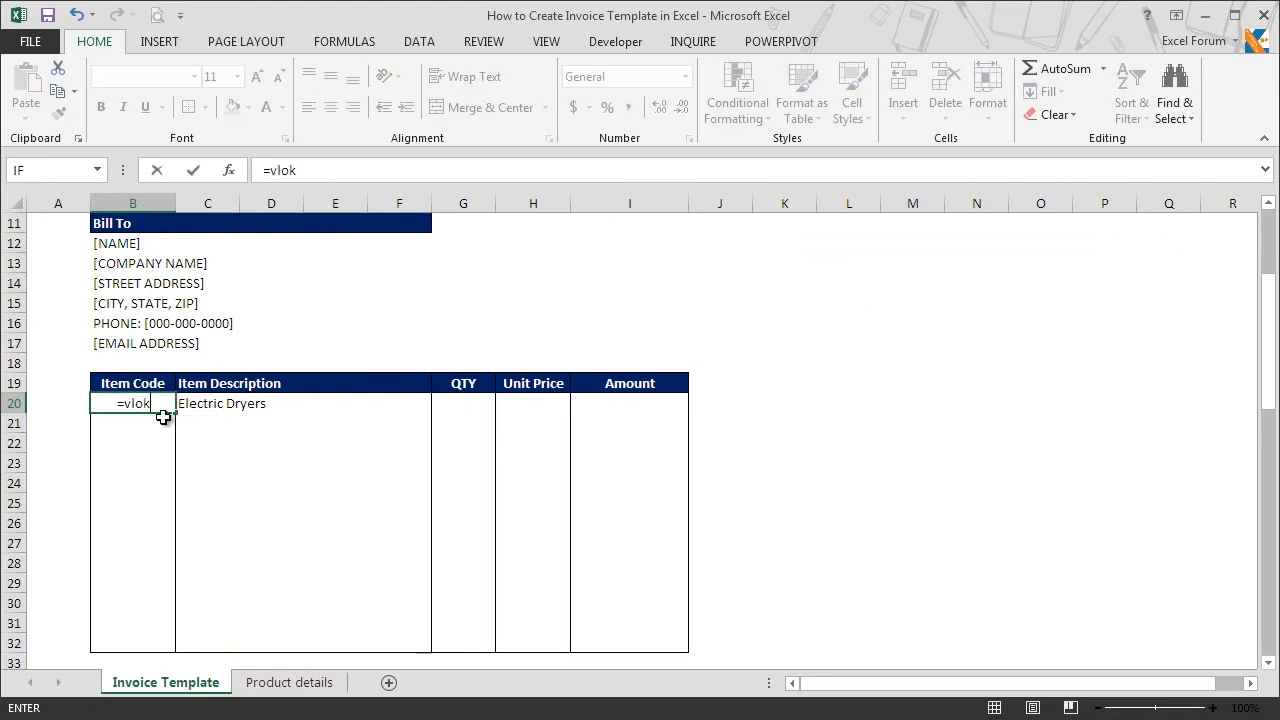
double_click(166, 427)
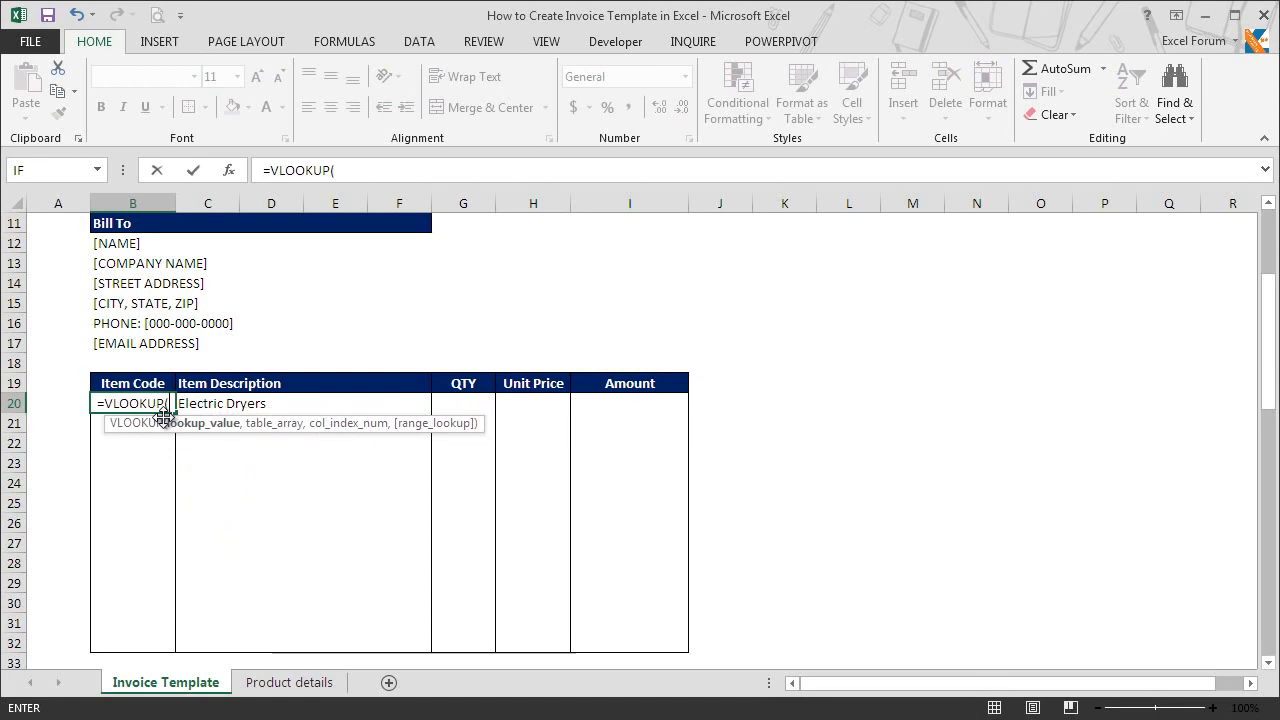
left_click(241, 408)
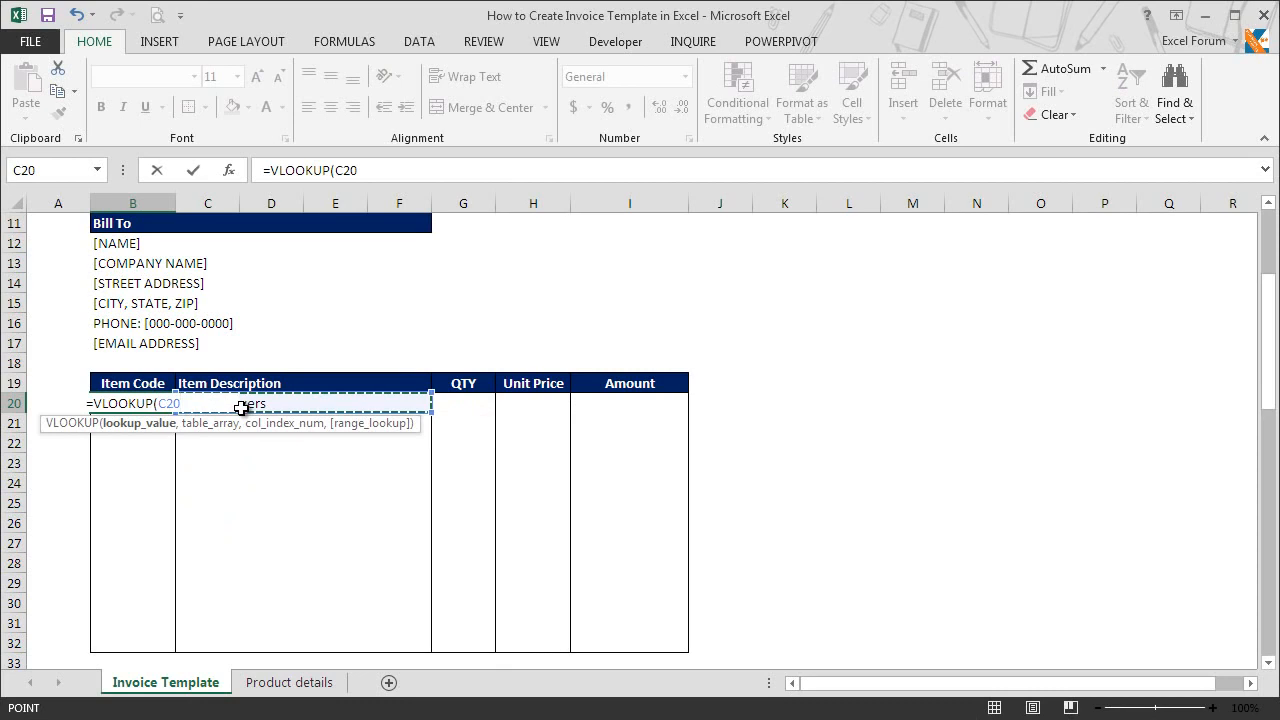
type(",")
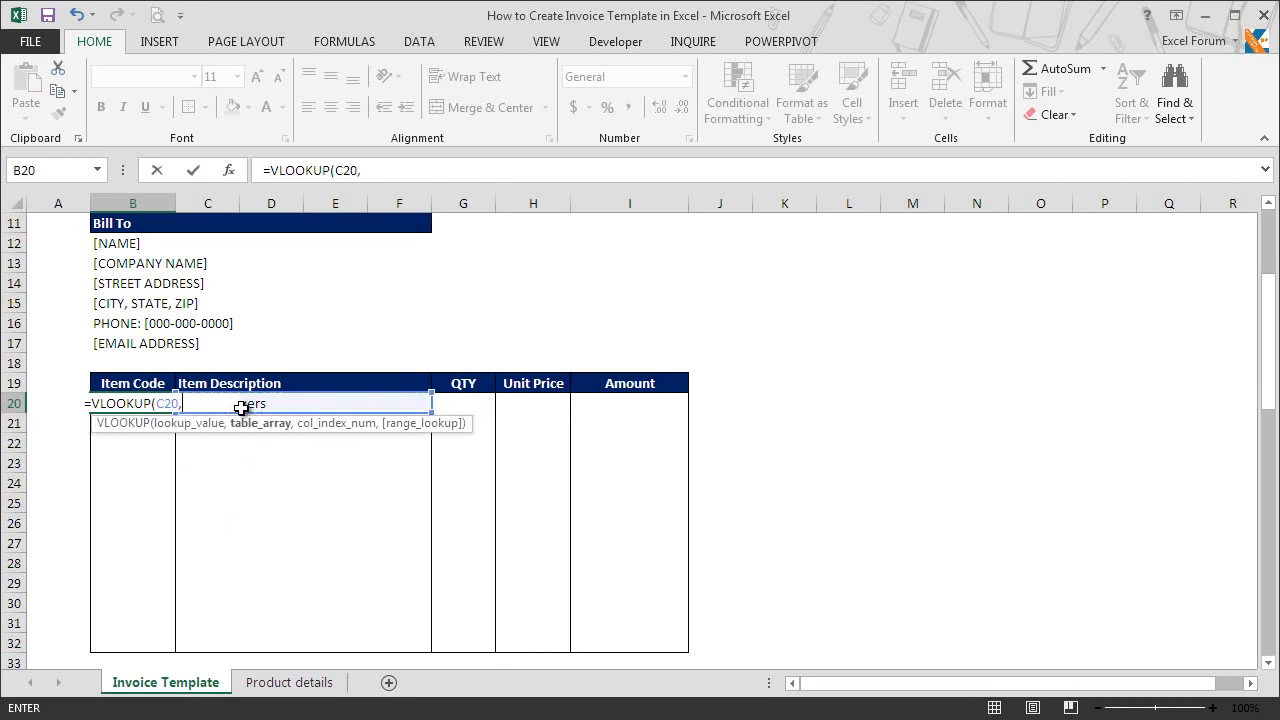
left_click(277, 690)
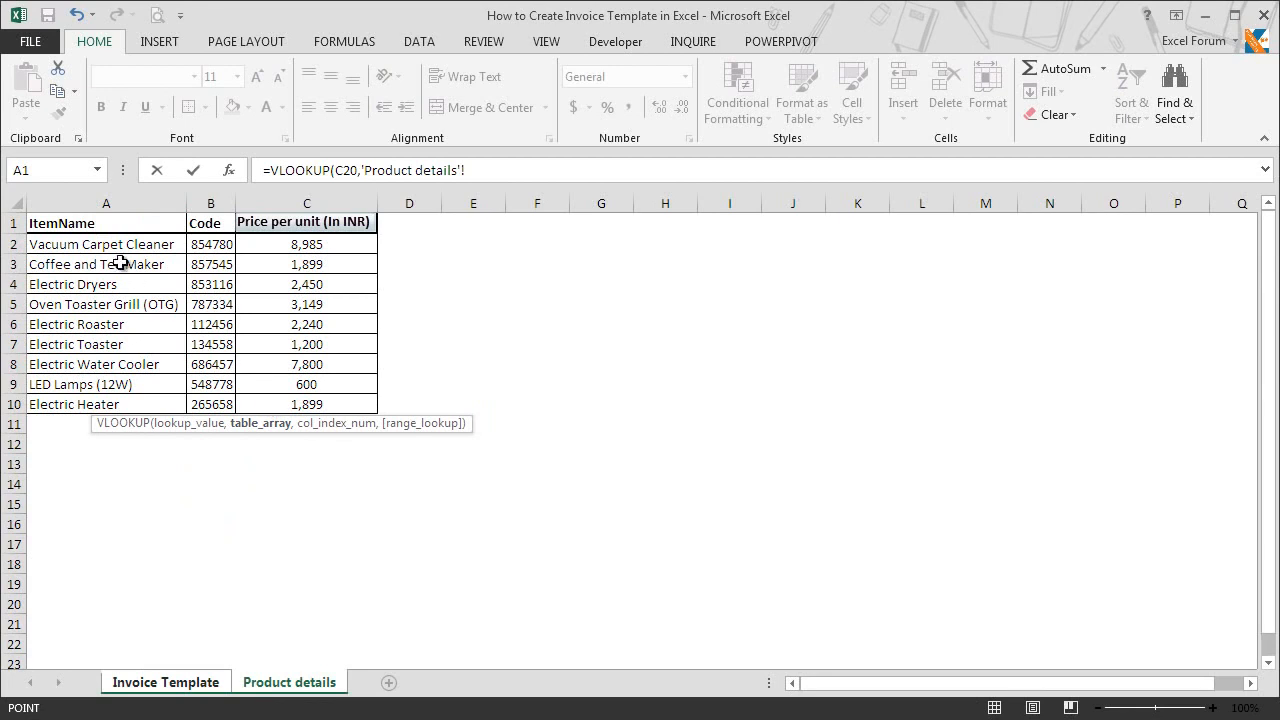
left_click_drag(122, 243, 274, 409)
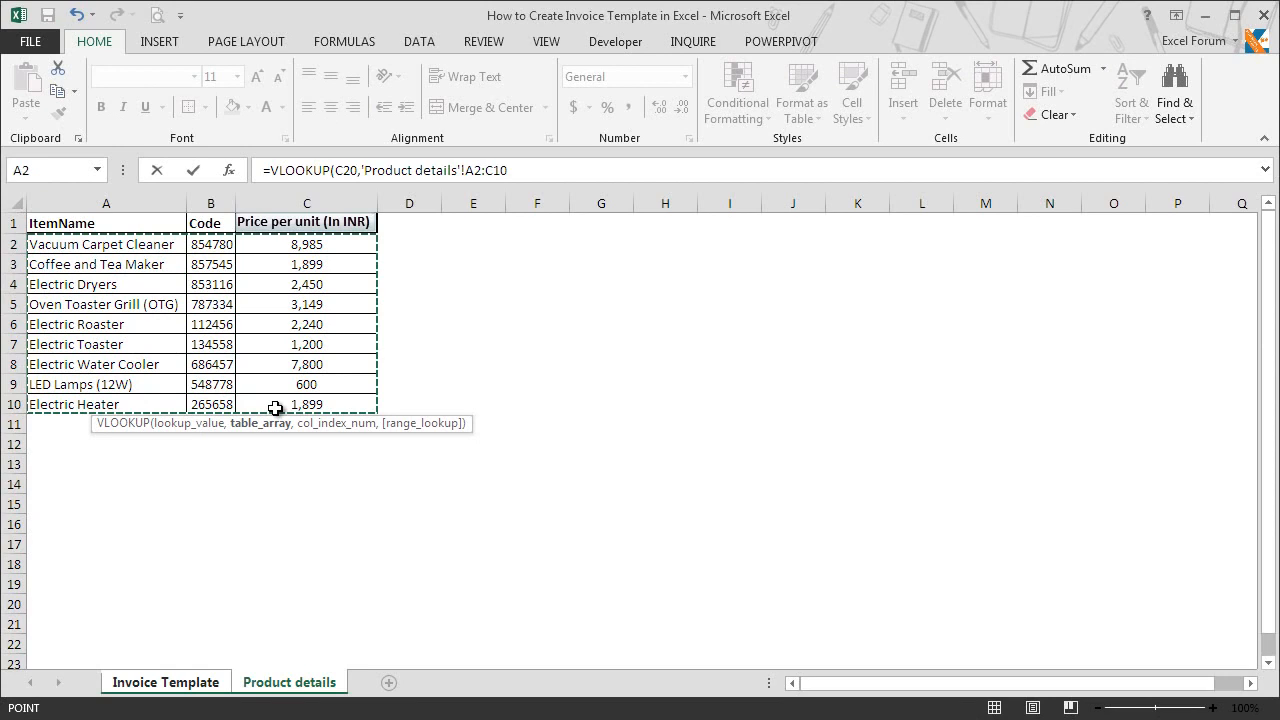
key("F4")
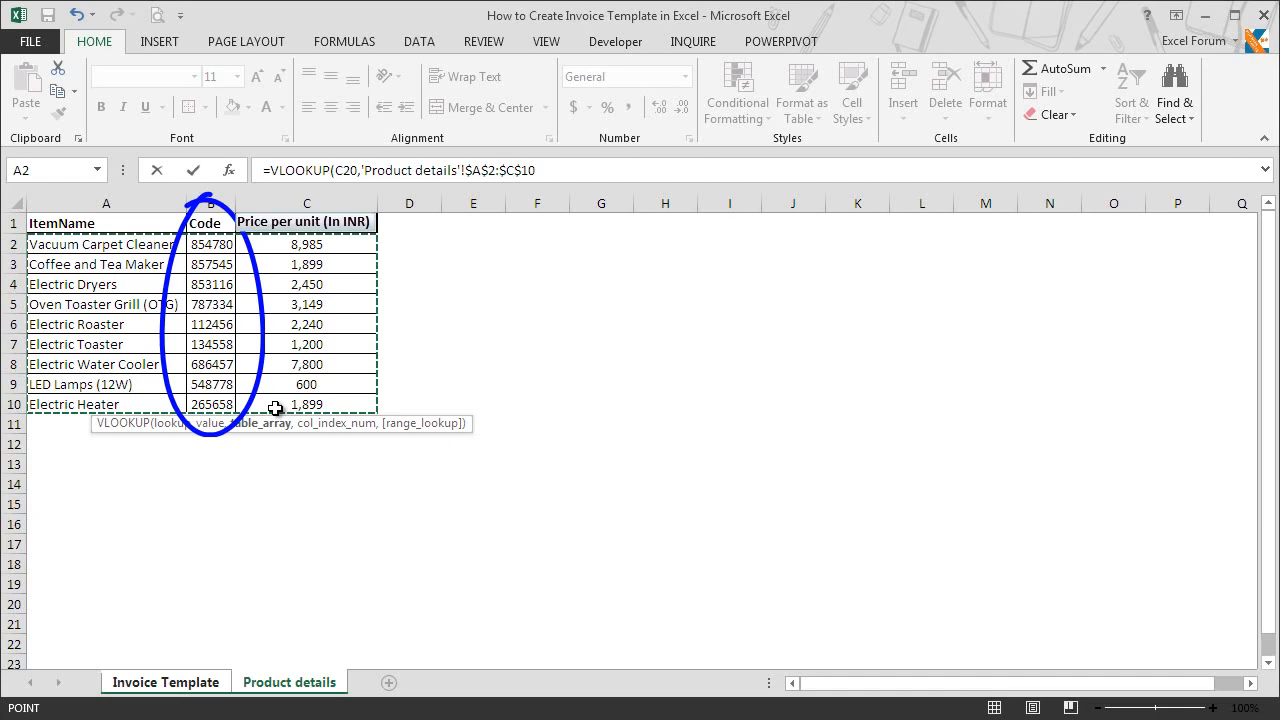
type(",")
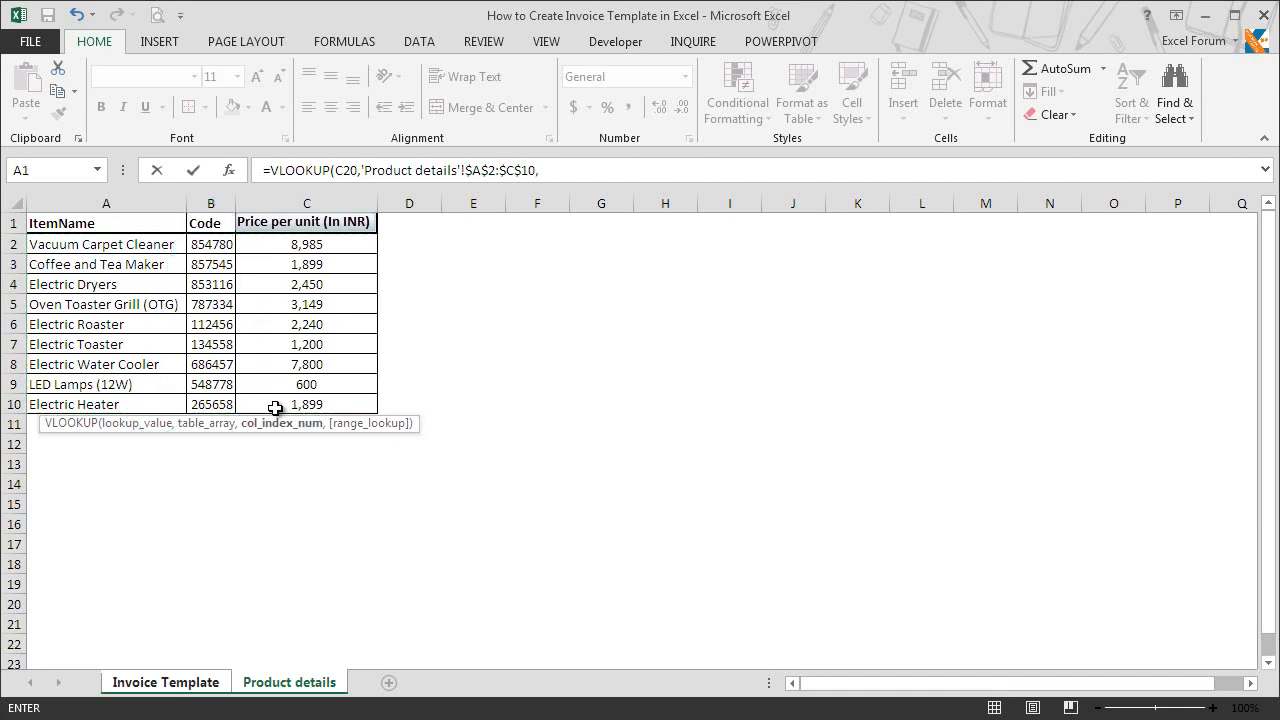
type("2,")
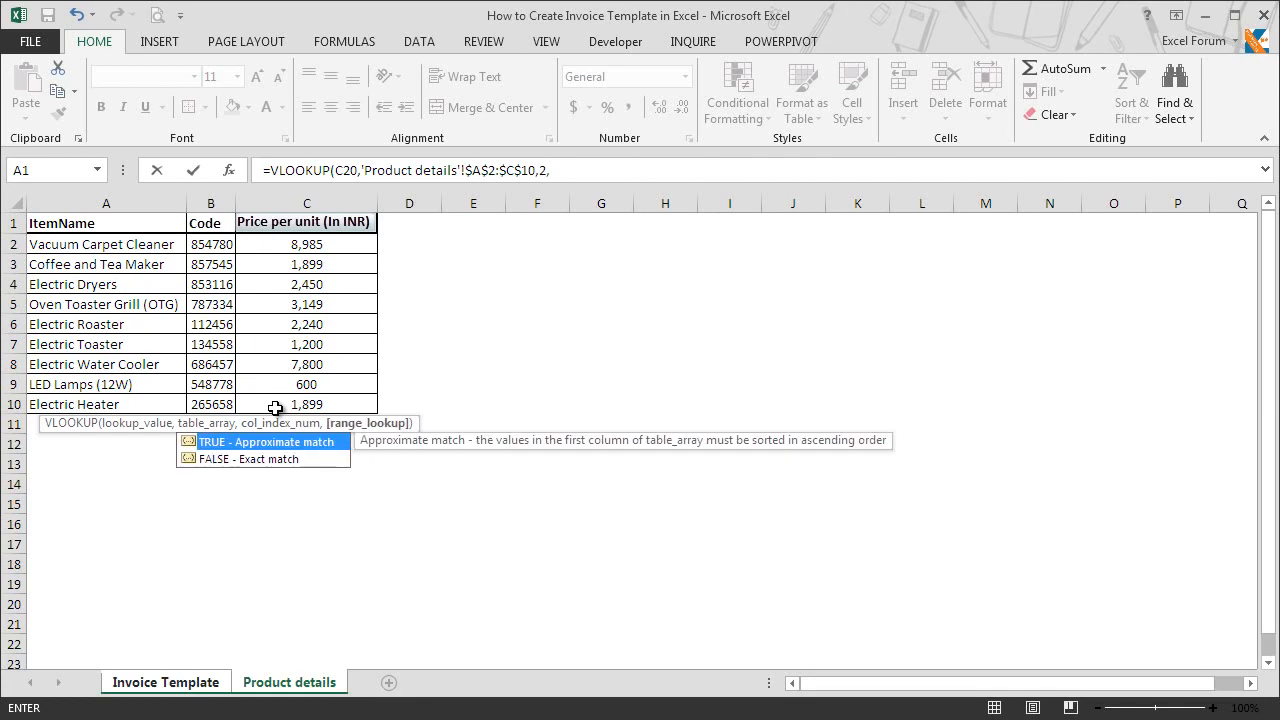
type("0")
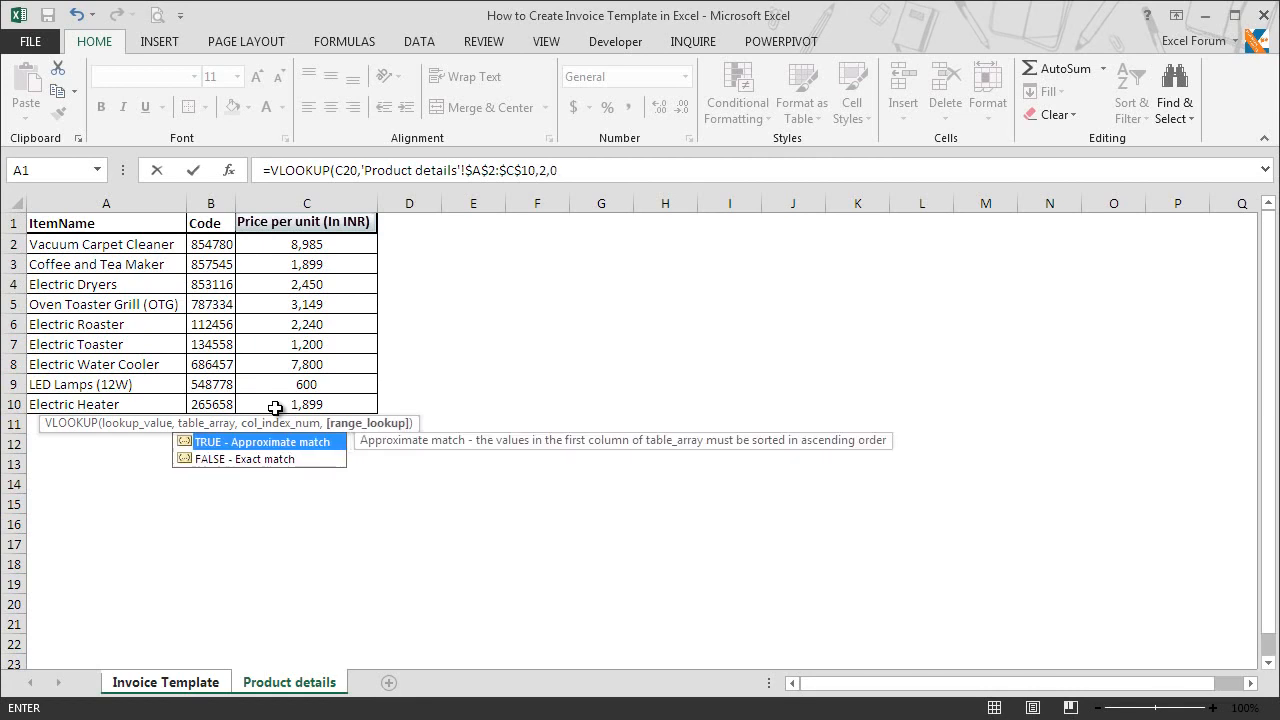
key("Return")
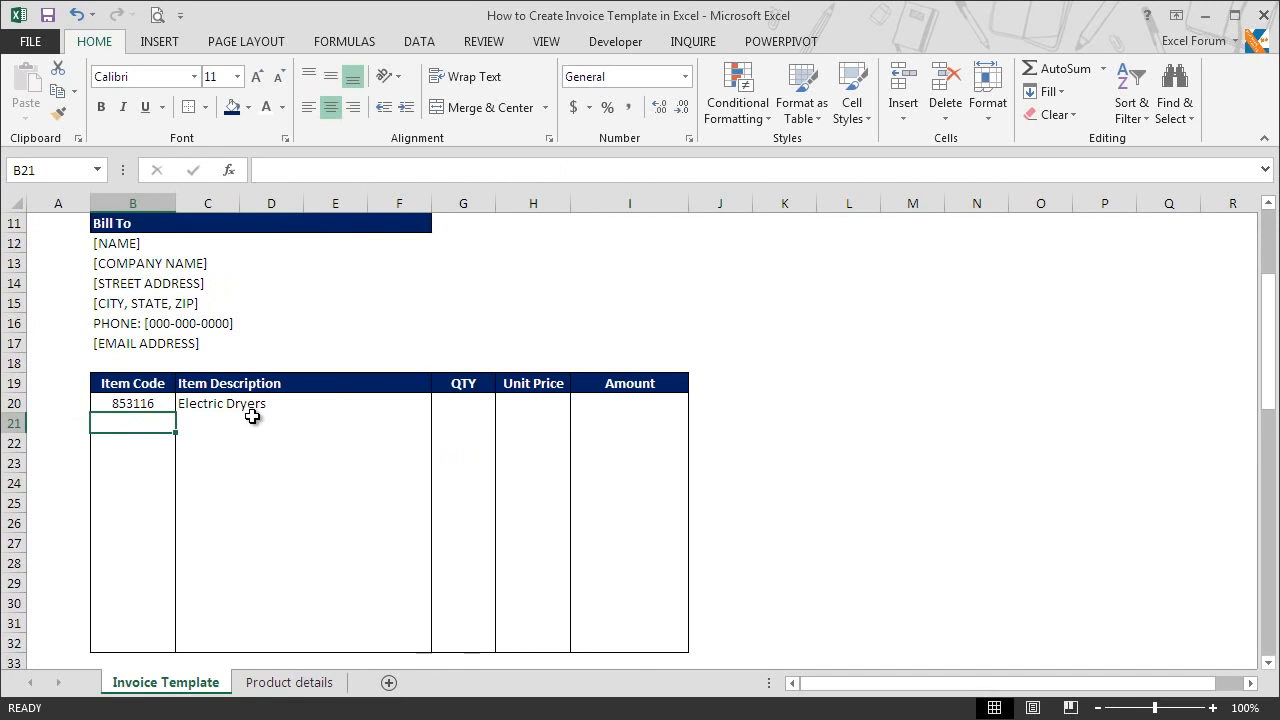
Step: Copy the VLOOKUP formula from B20 and paste only formulas into the Item Code cells B20:B32
left_click(135, 403)
key("ctrl+c")
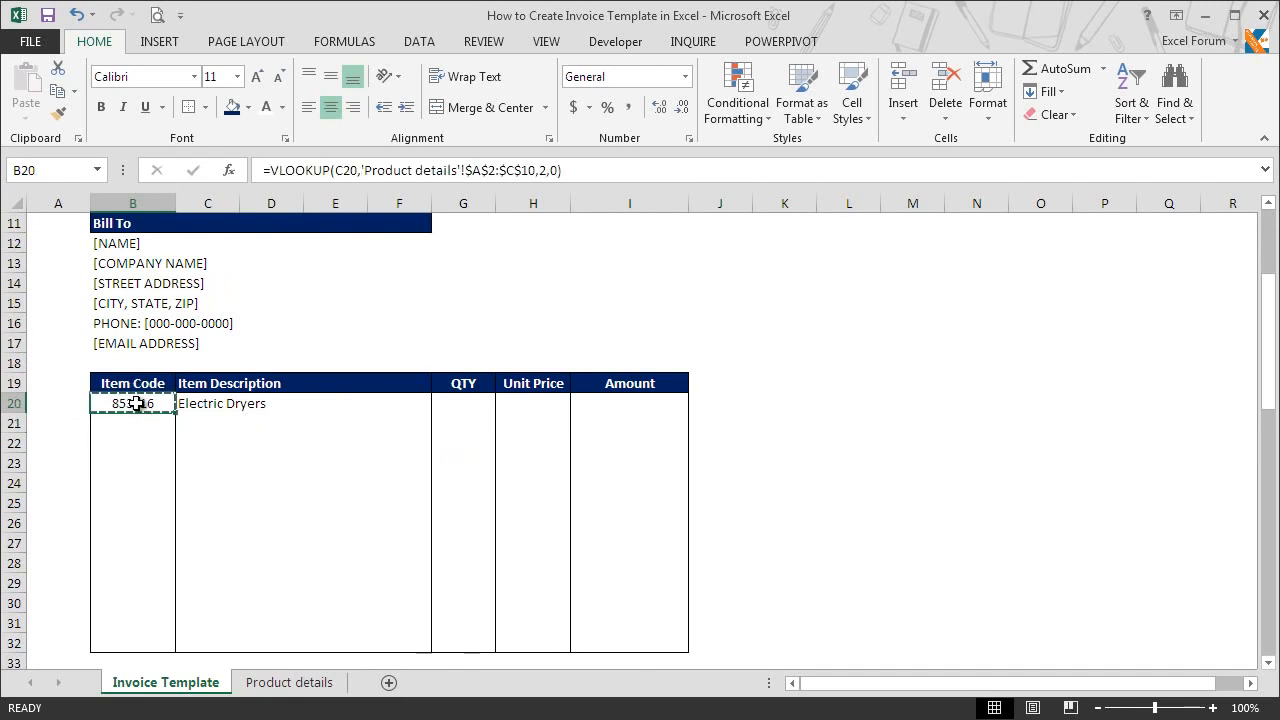
key("Down")
key("shift+Down")
key("shift+Down")
key("shift+Down")
key("shift+Down")
key("shift+Down")
key("shift+Down")
key("shift+Down")
key("shift+Down")
key("shift+Down")
key("shift+Down")
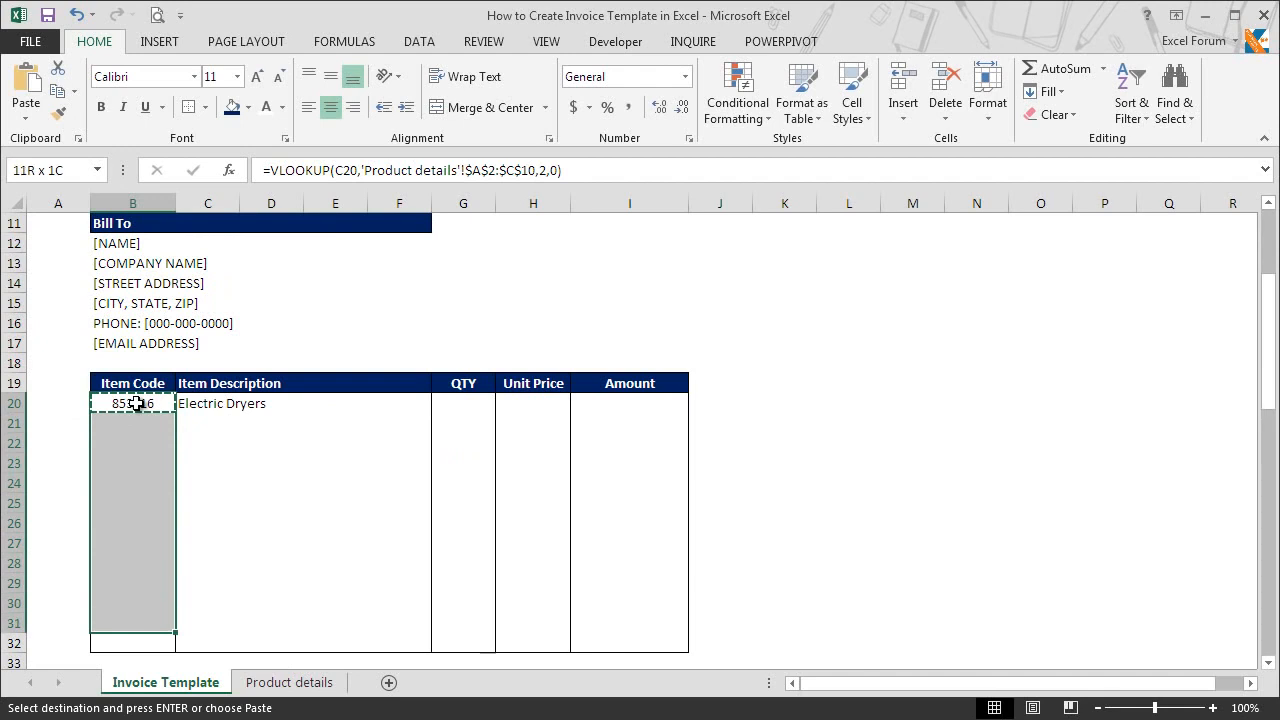
key("ctrl+alt+v")
key("f")
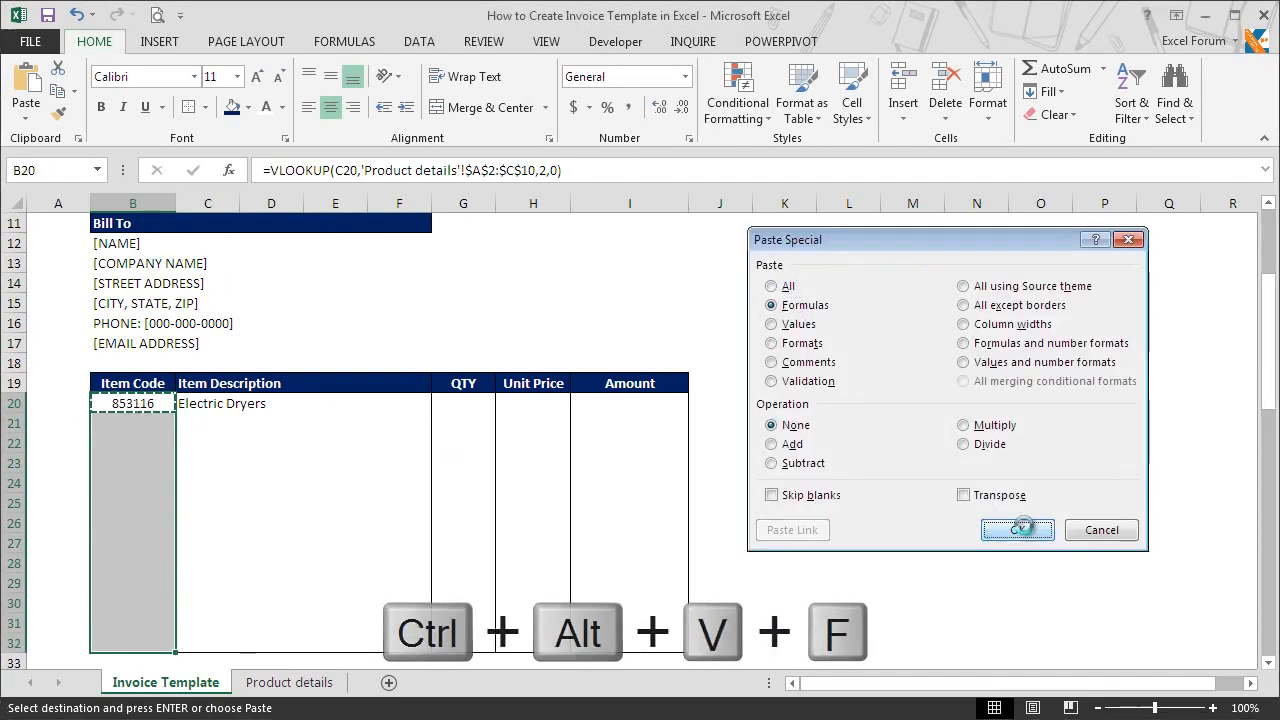
left_click(1018, 529)
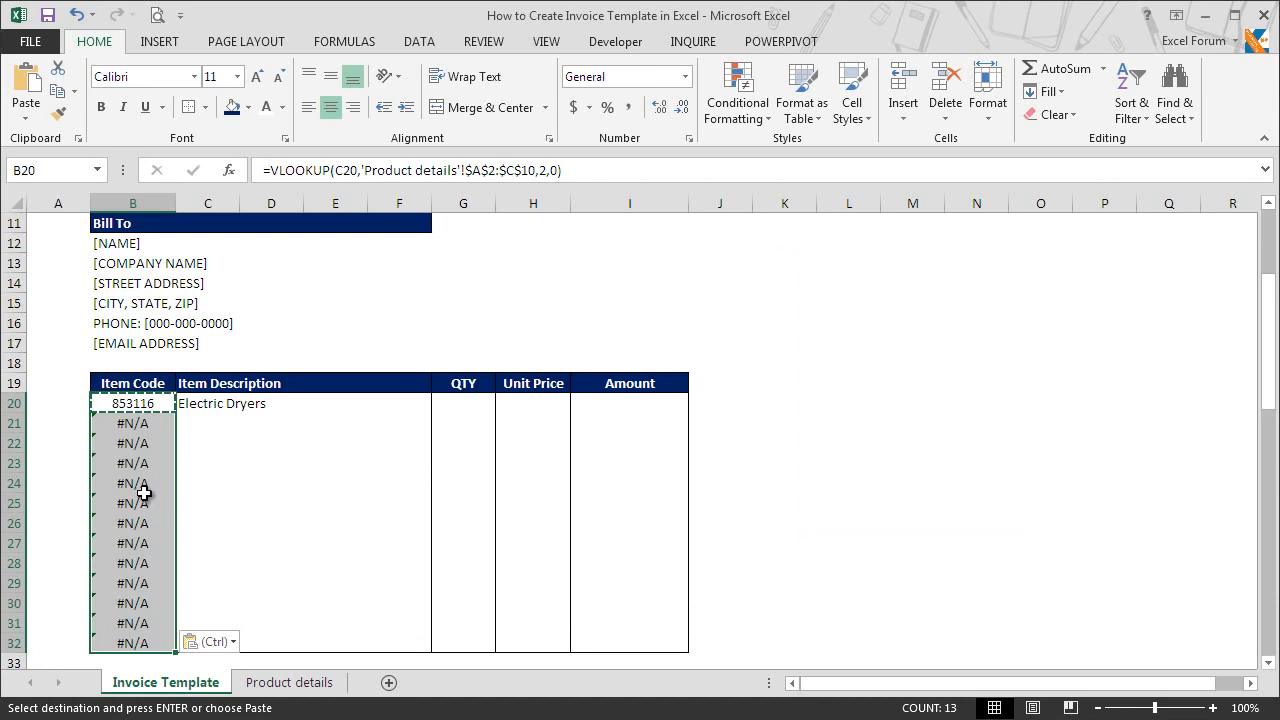
left_click(144, 442)
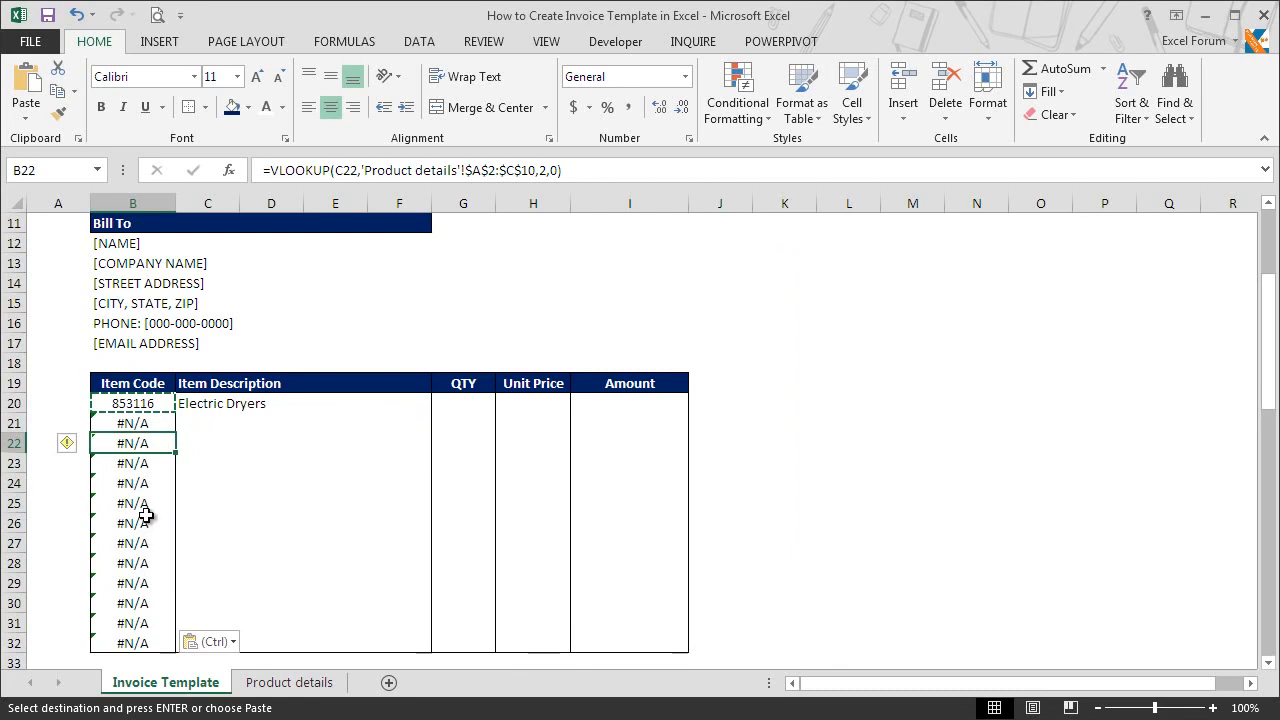
Step: Wrap the VLOOKUP formula in B20 in IFERROR with an empty string "" as the value if error
left_click(148, 404)
left_click(268, 172)
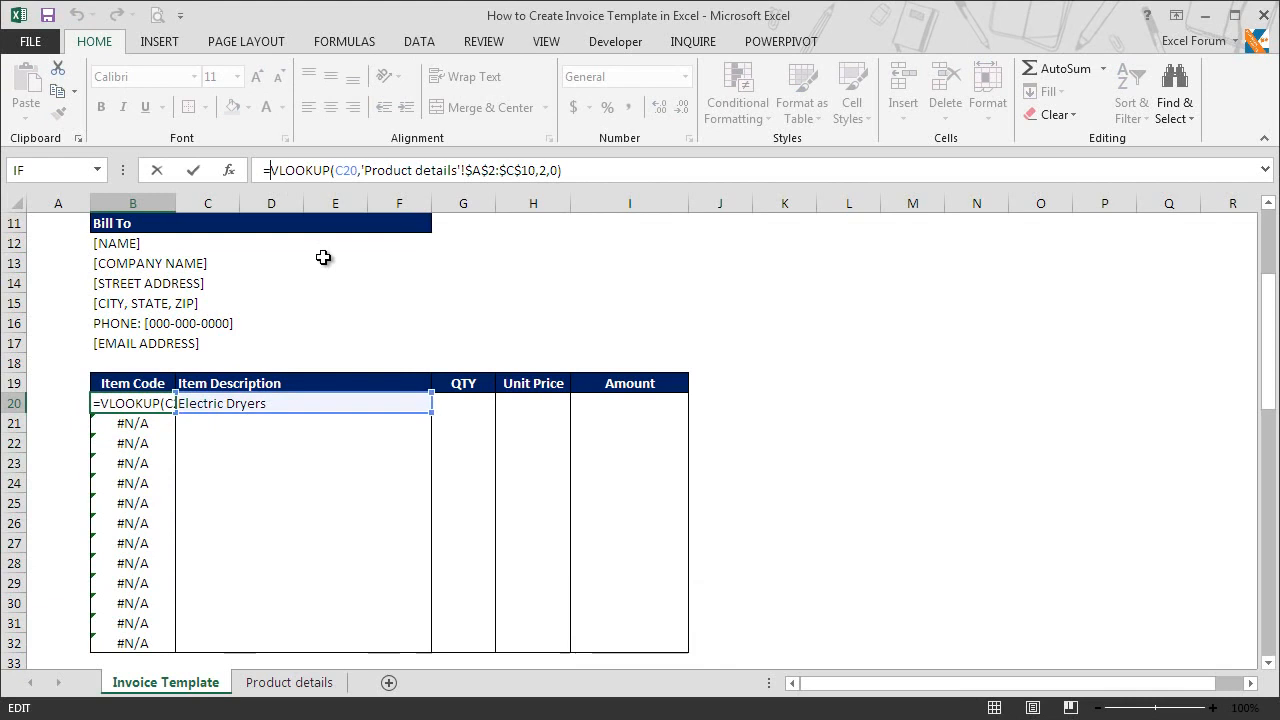
type("IF")
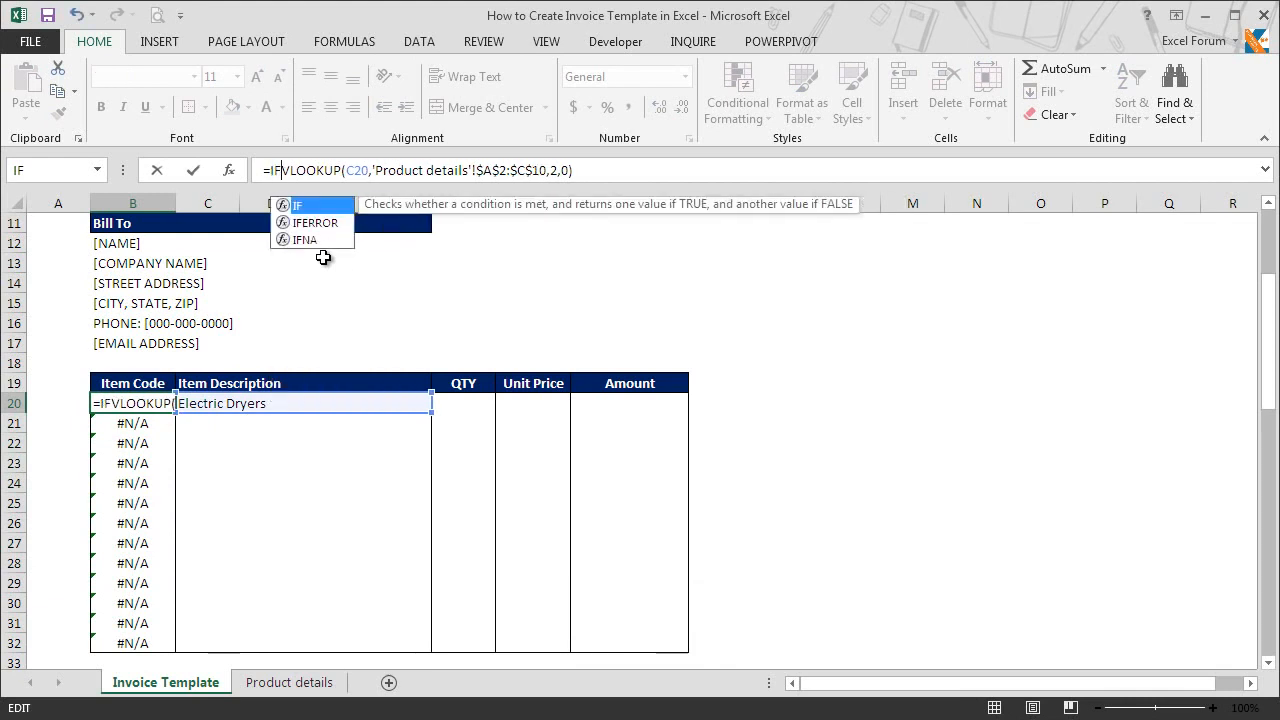
key("Down")
key("Tab")
left_click(653, 170)
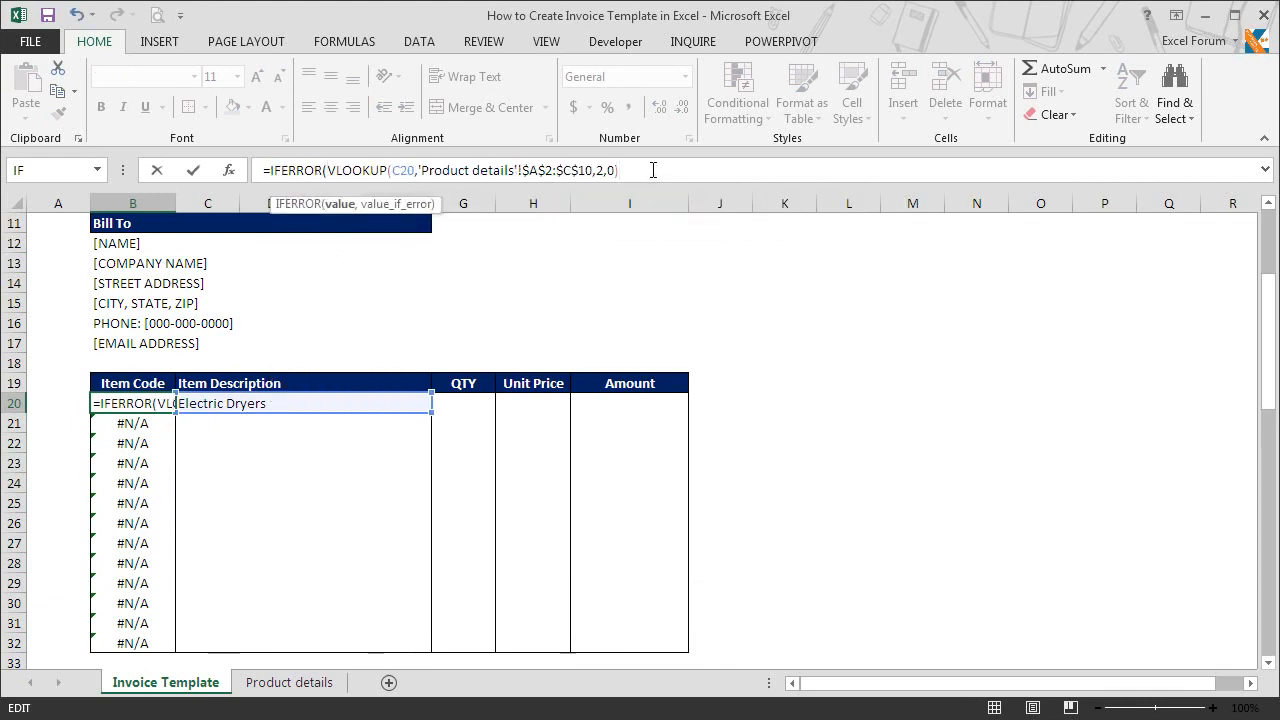
type(",\"\"")
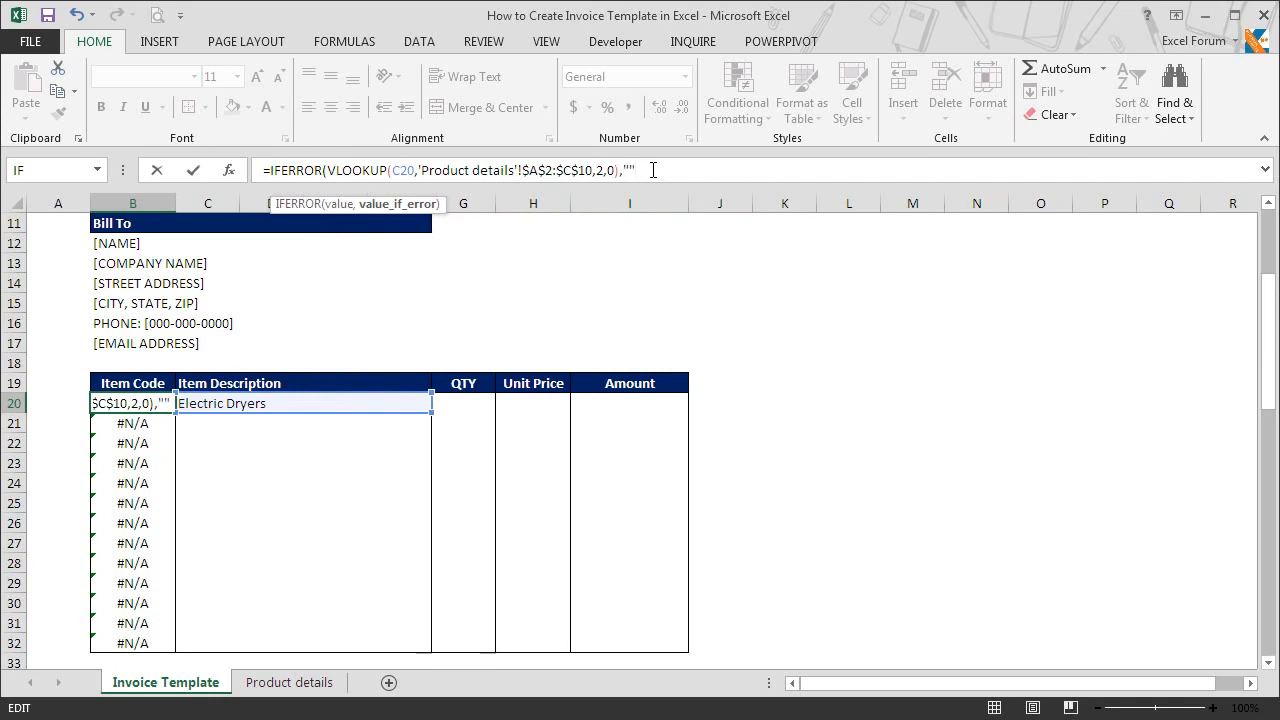
key("Return")
Step: Copy the IFERROR formula from B20 and paste it with Paste Special over the Item Code cells B20:B32
key("Up")
key("ctrl+c")
key("ctrl+shift+Down")
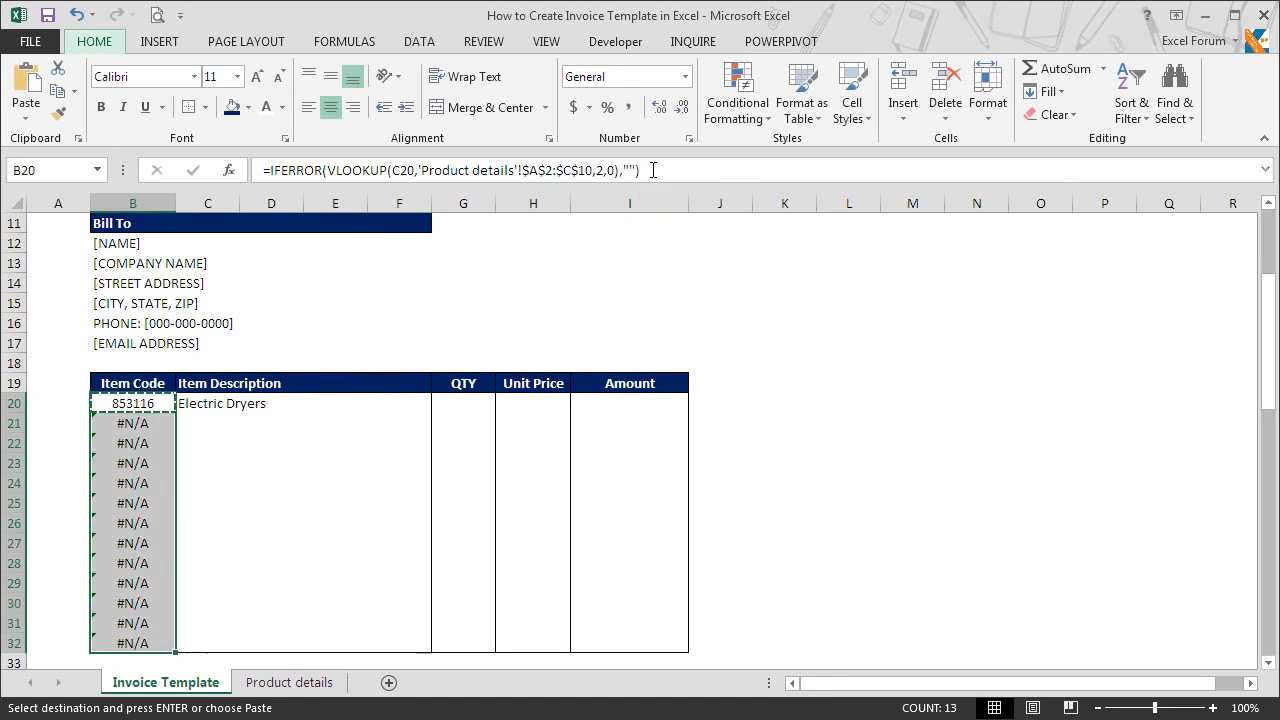
key("ctrl+alt+v")
key("Return")
key("Down")
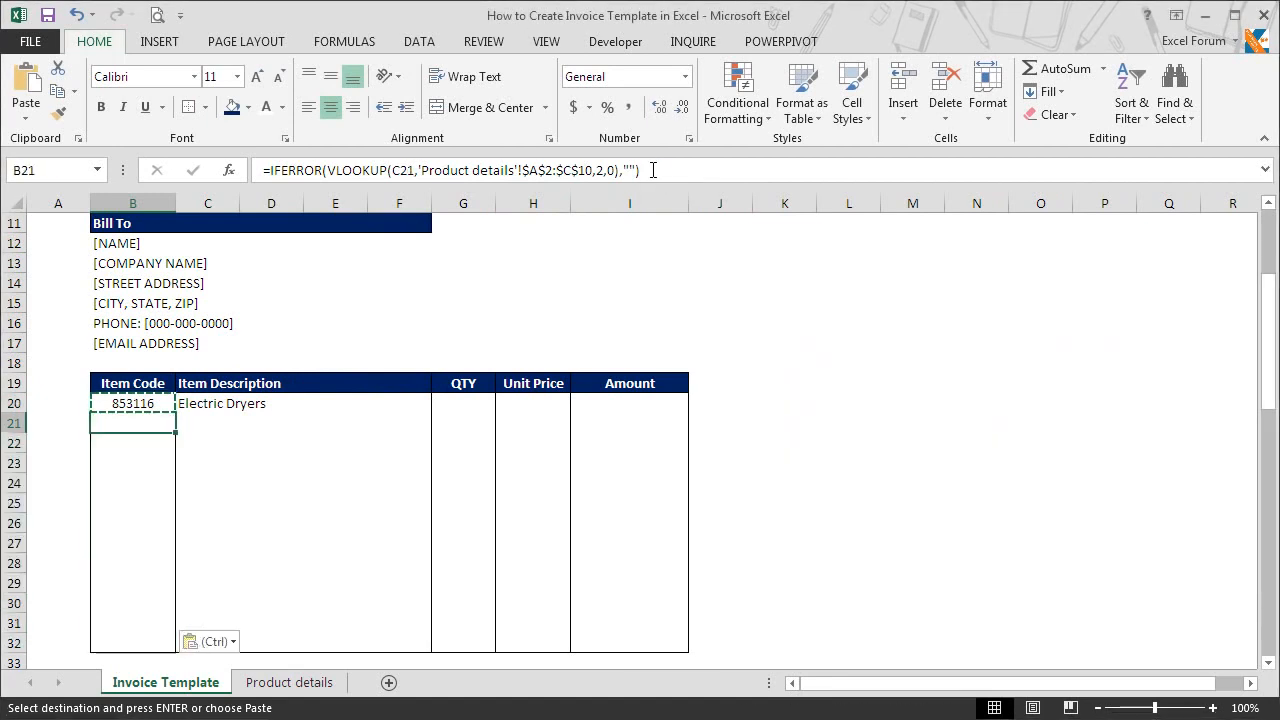
key("Escape")
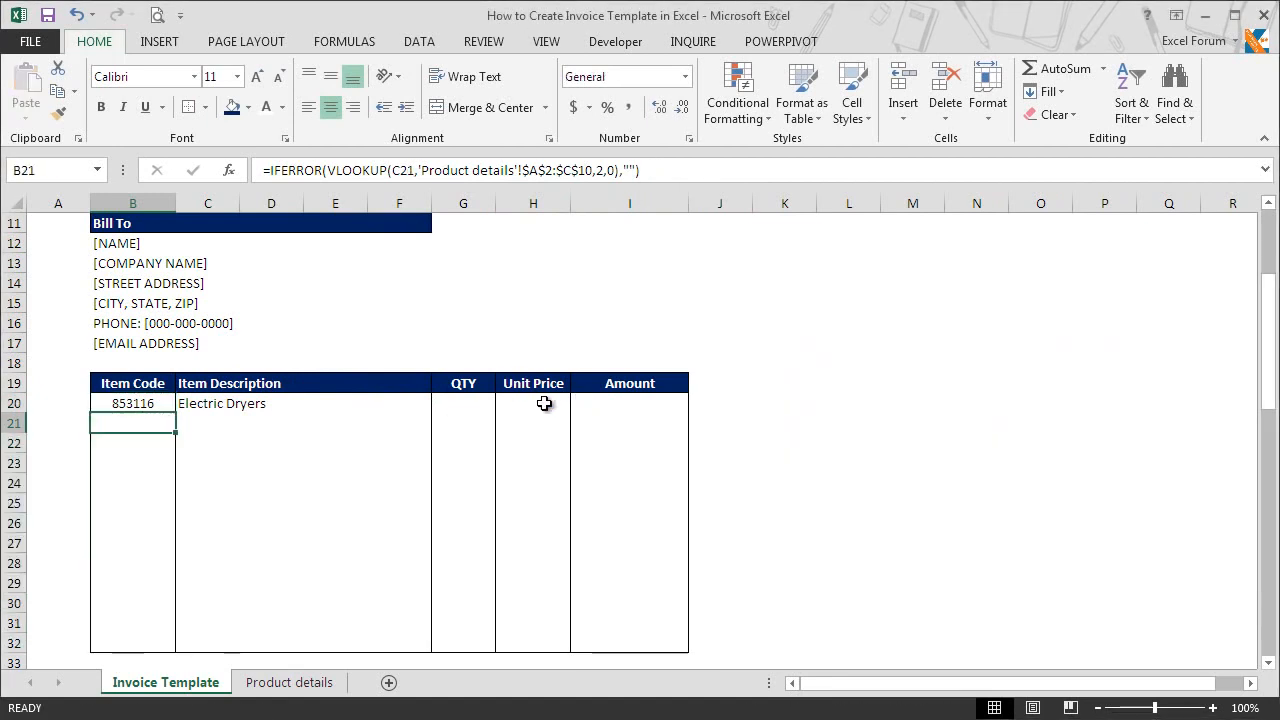
Step: Reuse the IFERROR lookup formula text from B20 in Unit Price cell H20, with the VLOOKUP column index number set to 3
left_click(544, 403)
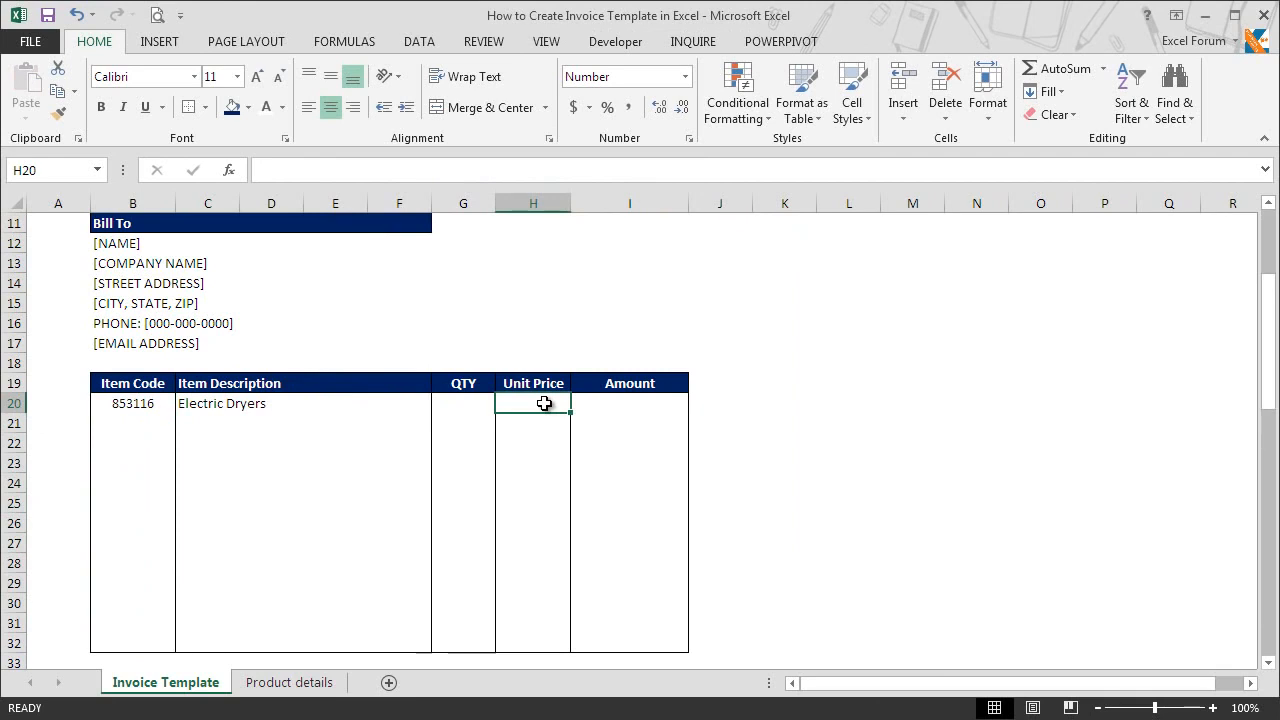
left_click(157, 407)
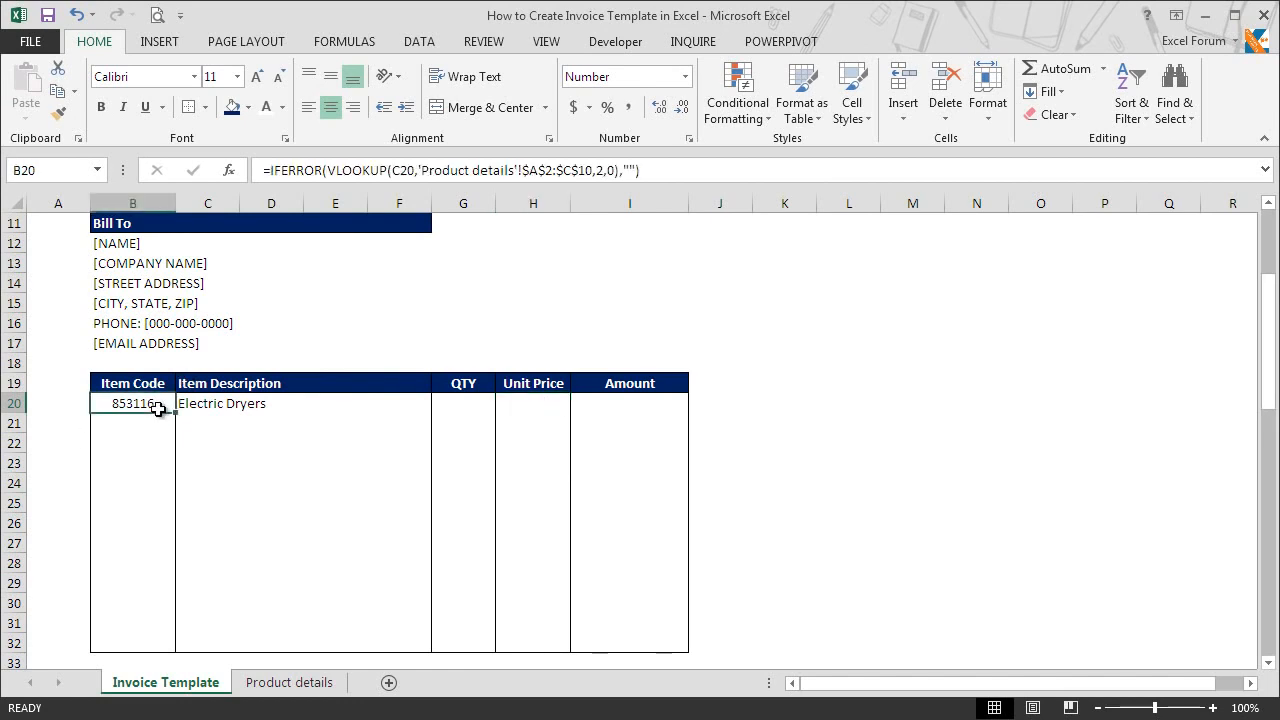
double_click(157, 407)
left_click_drag(222, 425, 24, 396)
key("ctrl+c")
key("Escape")
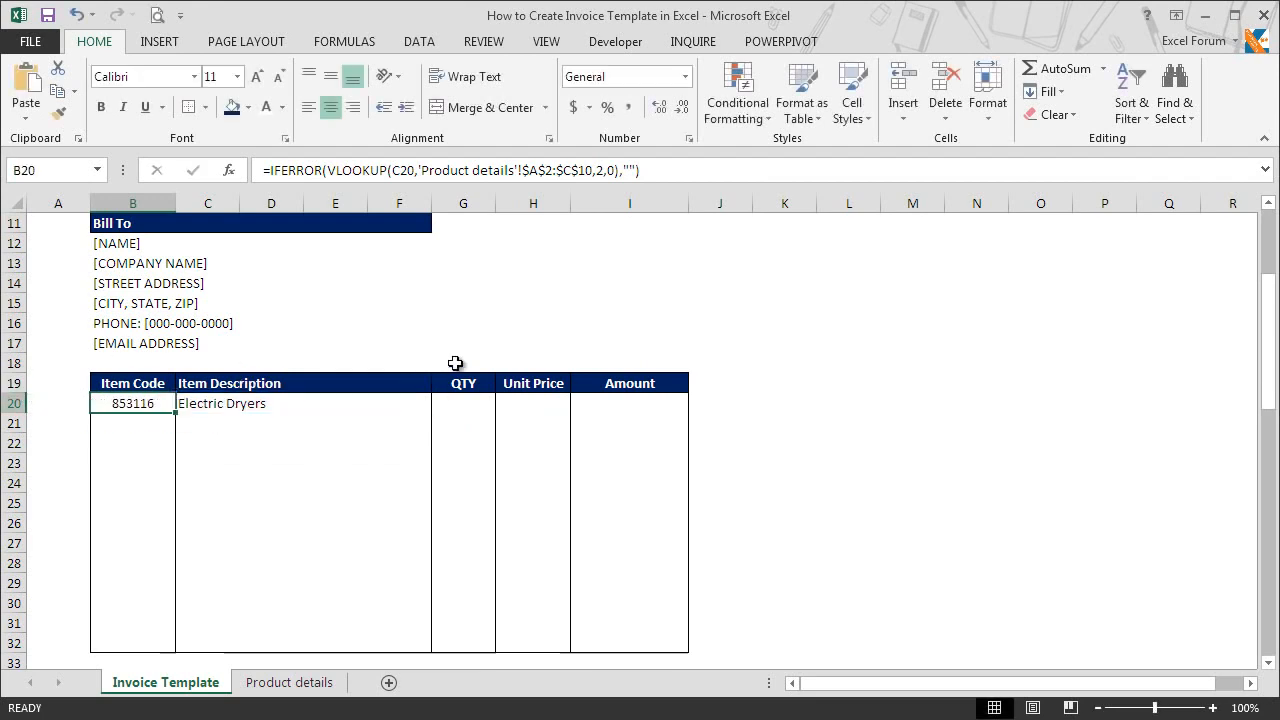
left_click(543, 404)
key("F2")
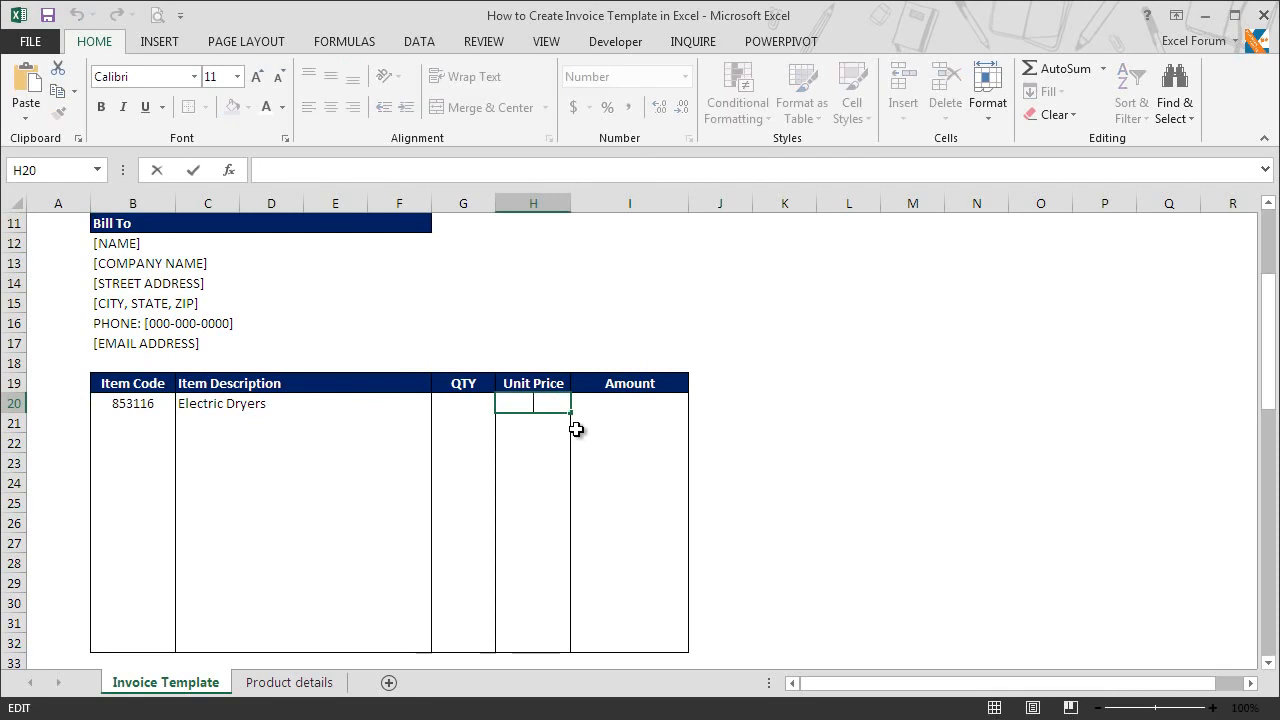
key("ctrl+v")
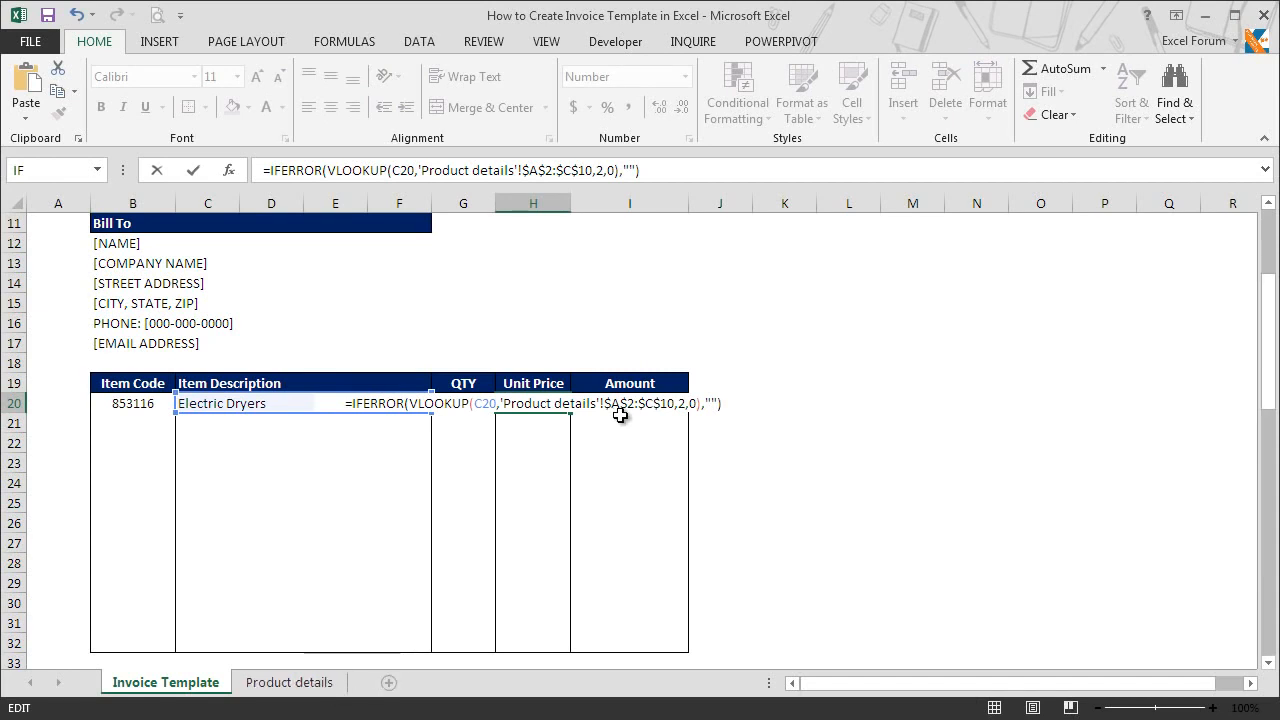
key("Left")
key("Left")
key("Left")
key("Left")
key("Left")
key("Left")
key("Left")
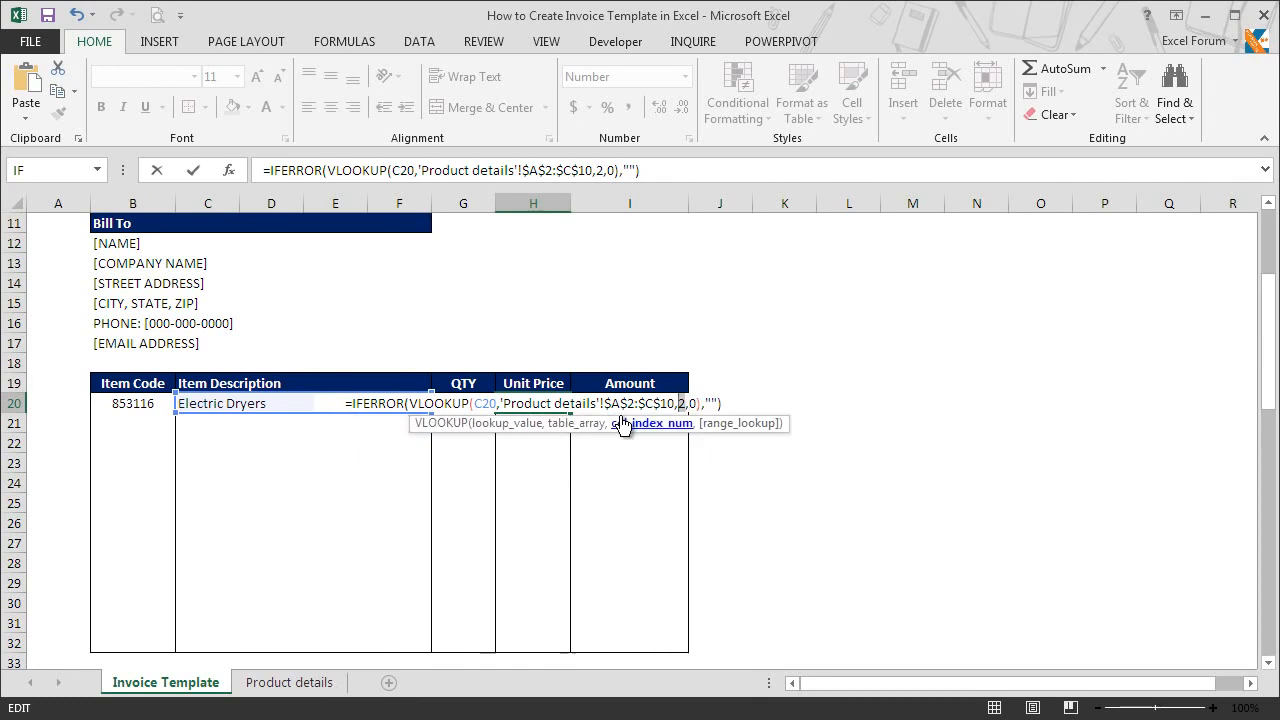
key("Return")
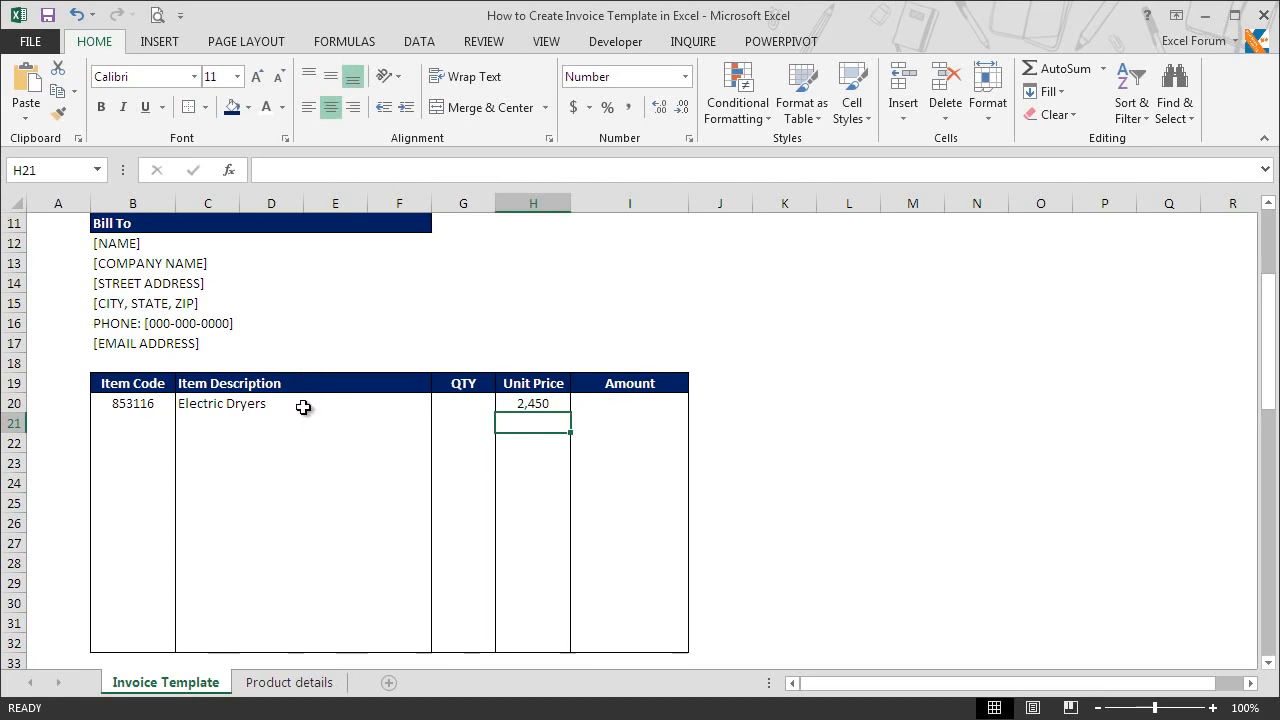
Step: Check the Electric Dryers code and price on the Product details sheet, and return to the Invoice Template sheet
left_click(295, 688)
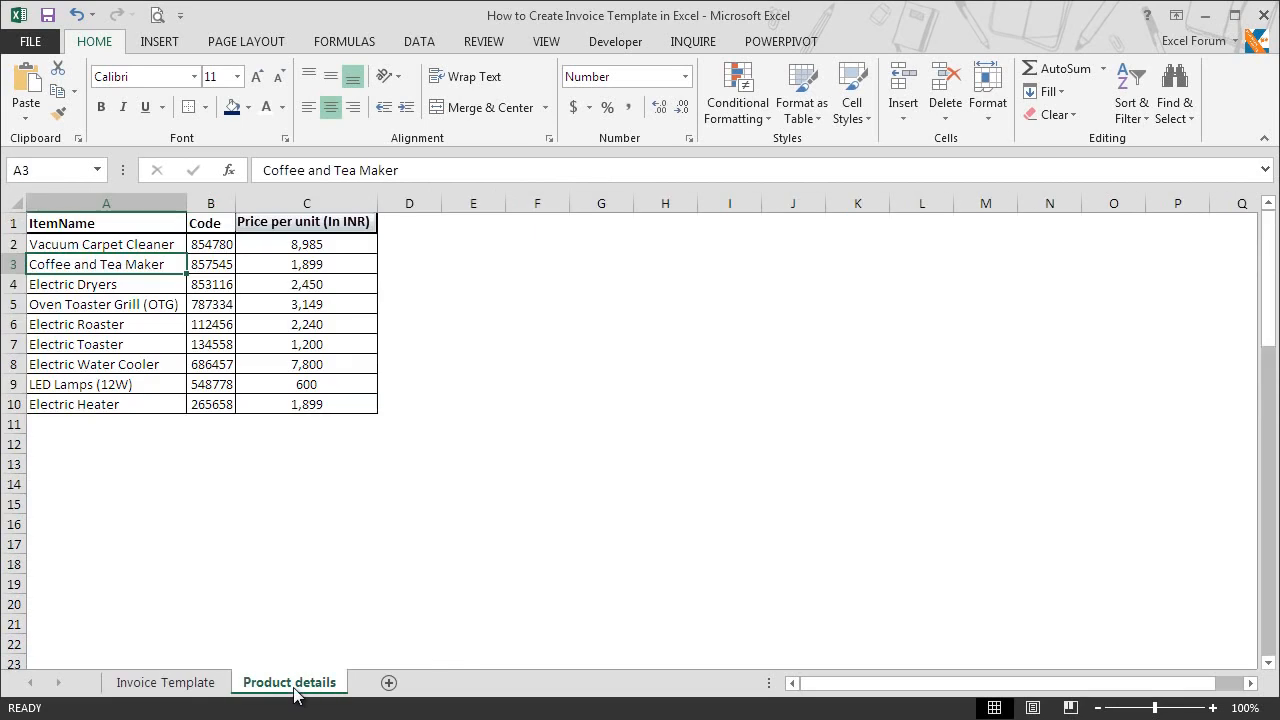
left_click(137, 284)
mouse_move(171, 281)
left_mouse_down()
mouse_move(123, 302)
mouse_move(238, 272)
left_mouse_up()
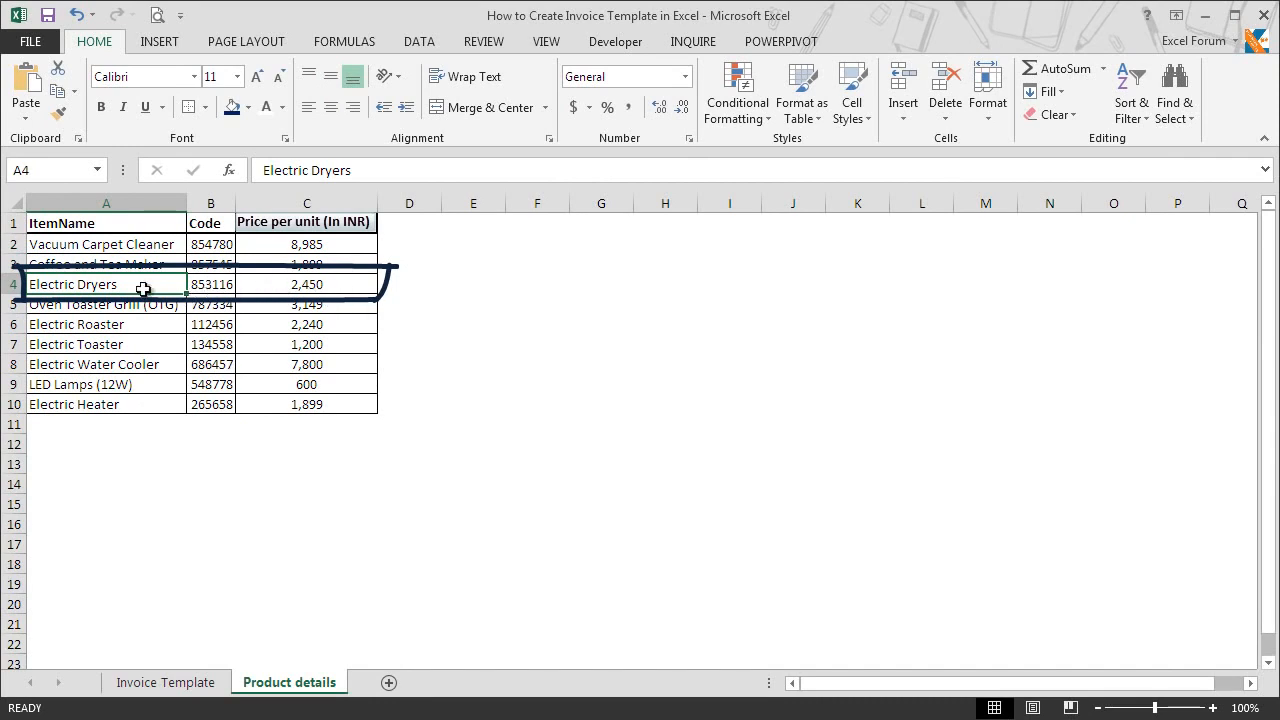
key("ctrl+Page_Up")
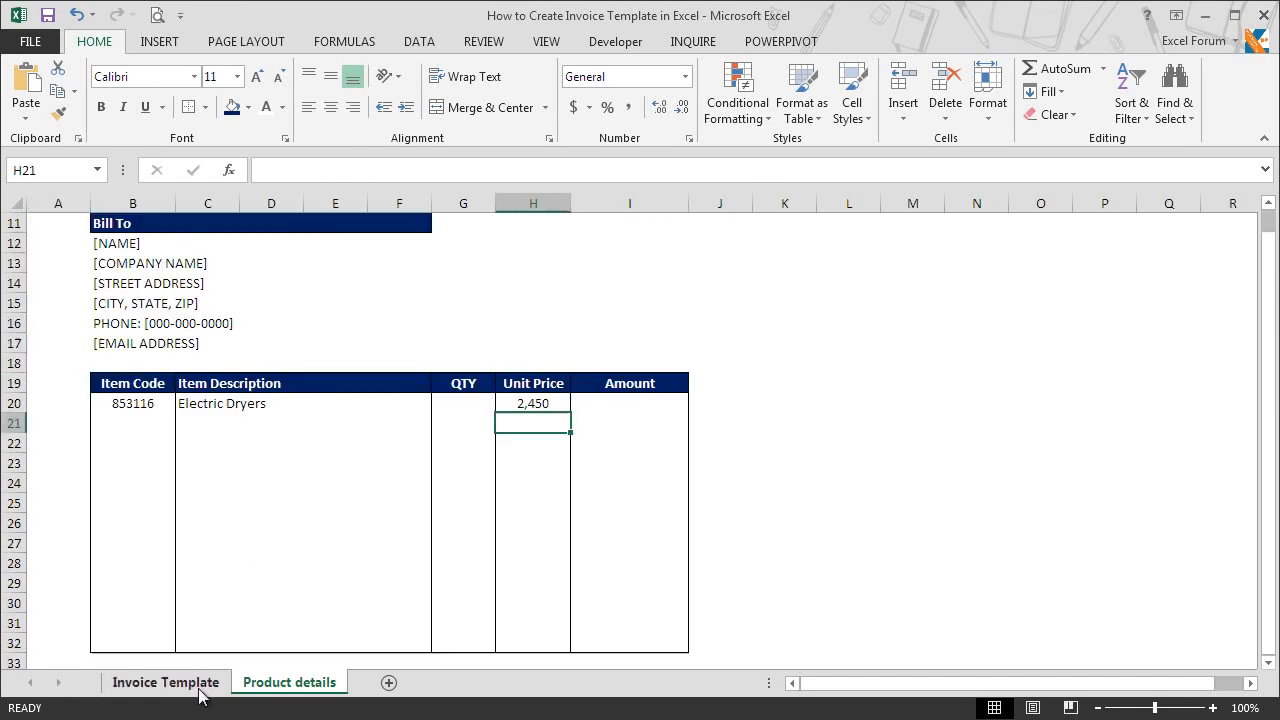
Step: Copy the Unit Price formula from H20 and paste only formulas into H20:H32
left_click(535, 405)
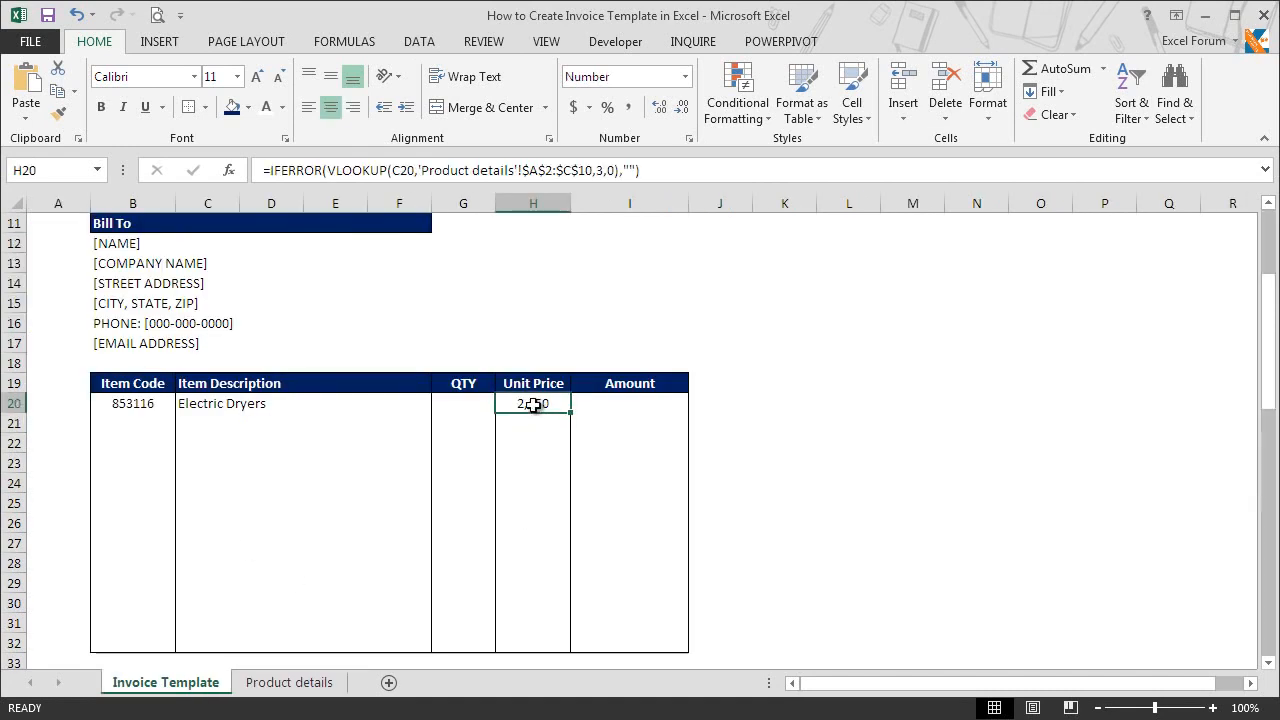
key("ctrl+c")
key("shift+Down")
key("shift+Down")
key("shift+Down")
key("shift+Down")
key("shift+Down")
key("shift+Down")
key("shift+Down")
key("shift+Down")
key("shift+Down")
key("shift+Down")
key("shift+Down")
key("shift+Down")
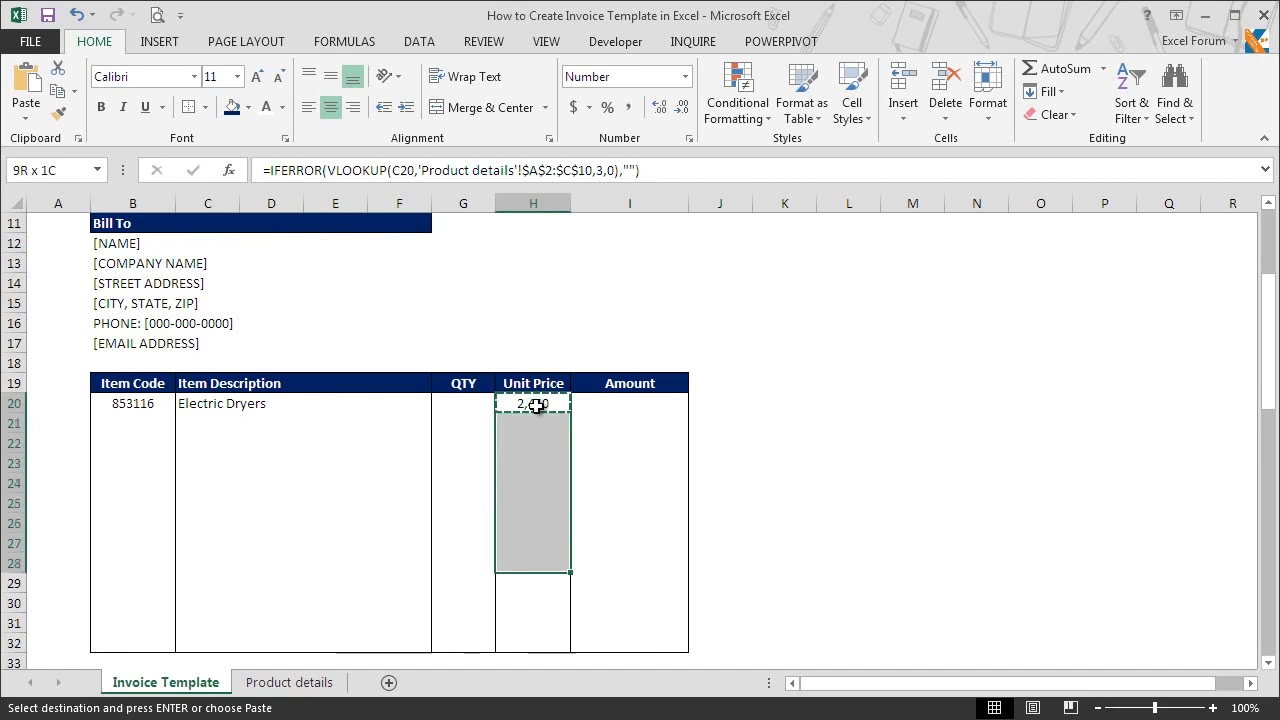
key("alt+e")
key("s")
key("f")
key("Return")
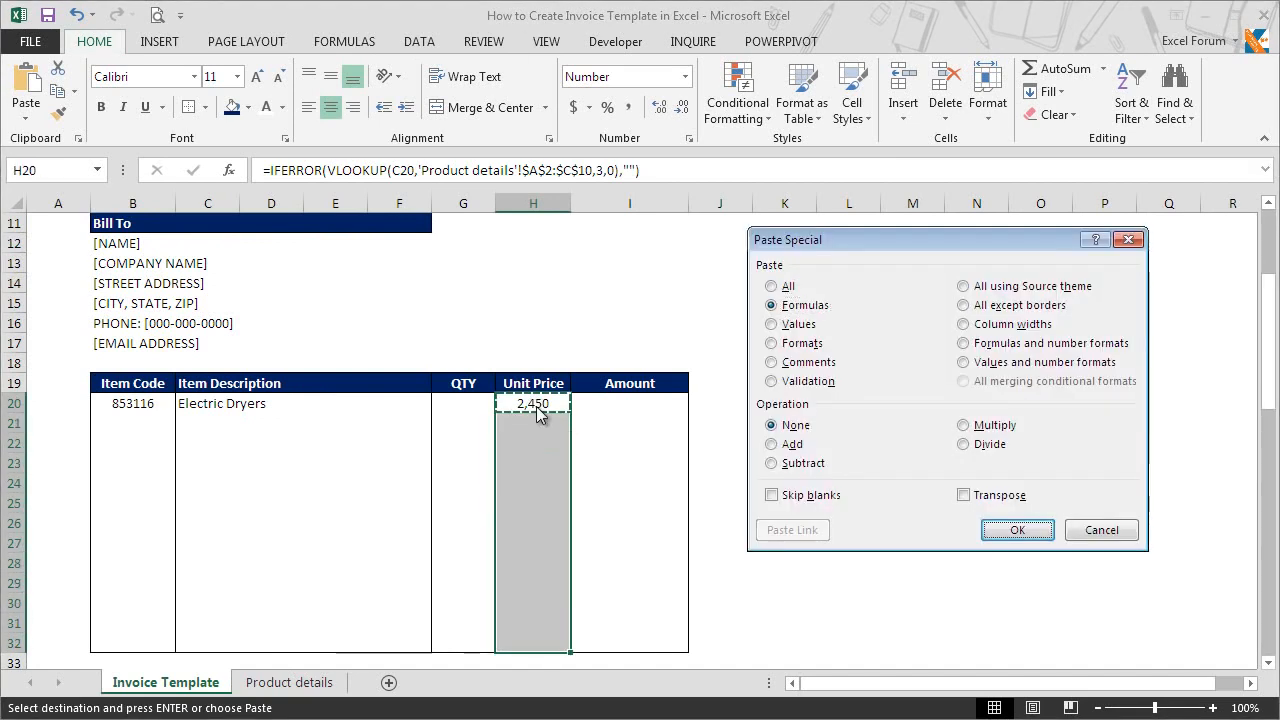
left_click(538, 428)
key("Escape")
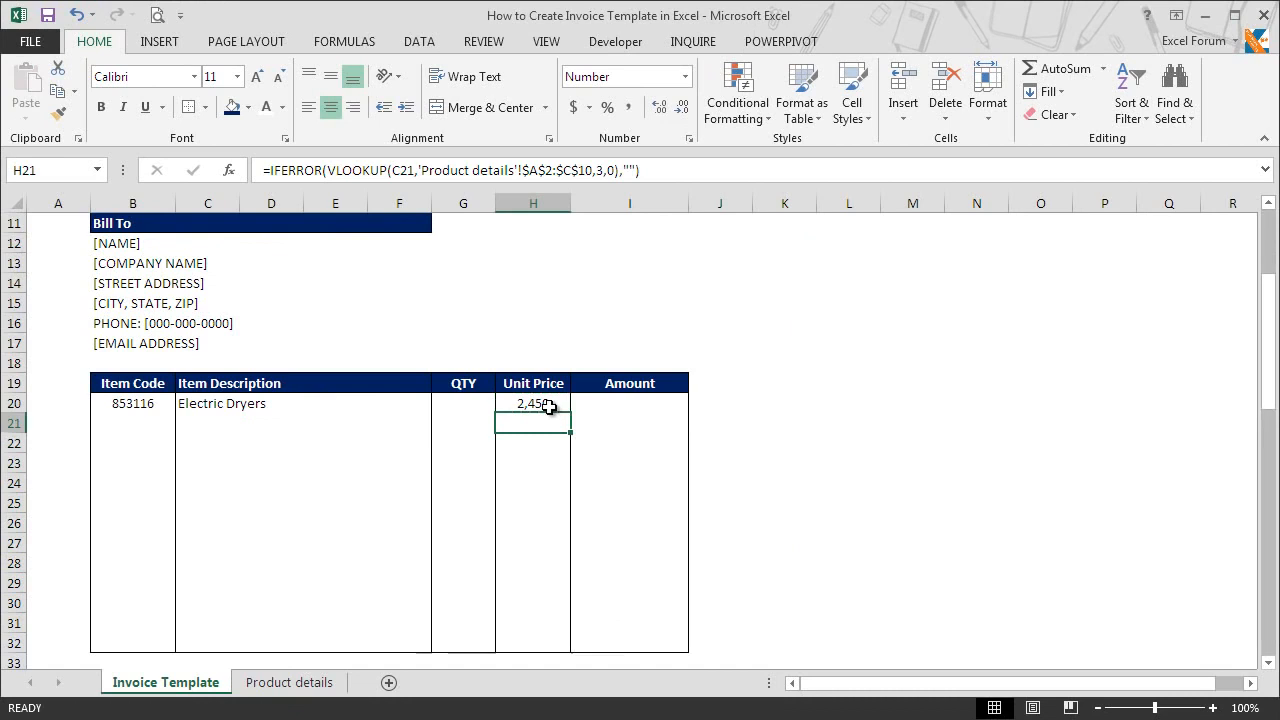
Step: Enter =IFERROR(H20*G20,"") in Amount cell I20 to multiply the unit price by the quantity
key("Up")
key("Right")
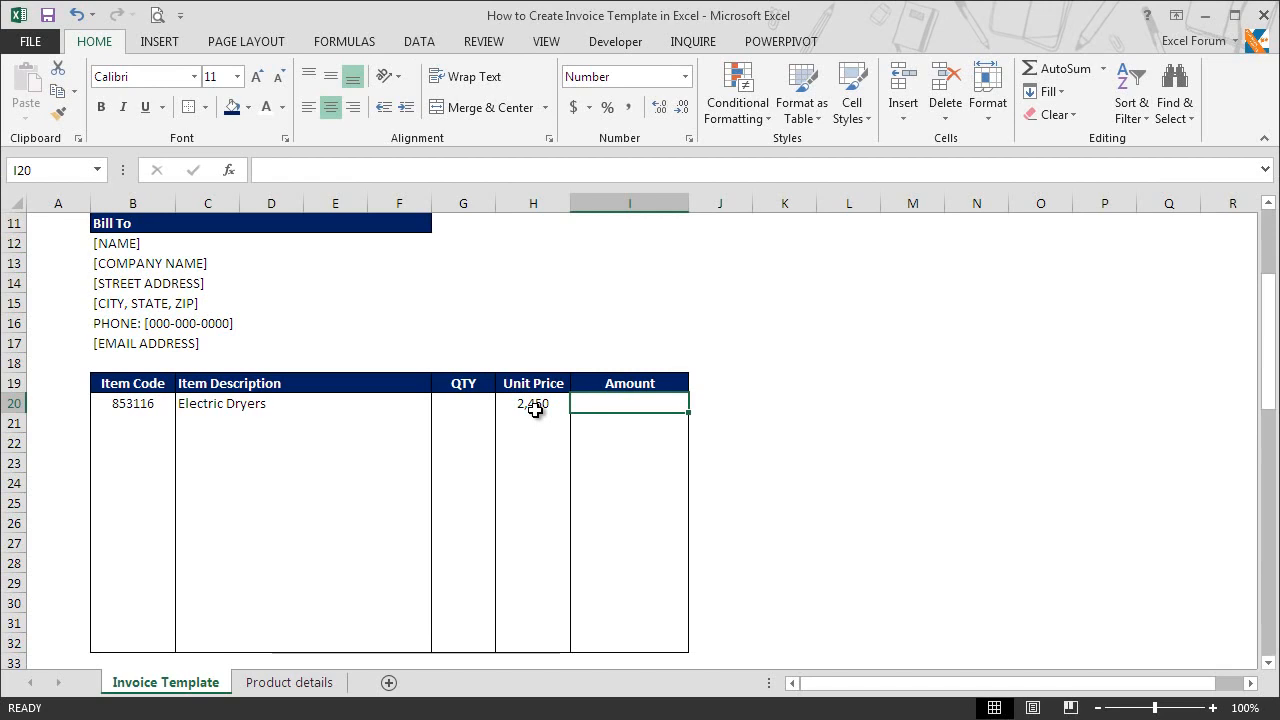
type("=if")
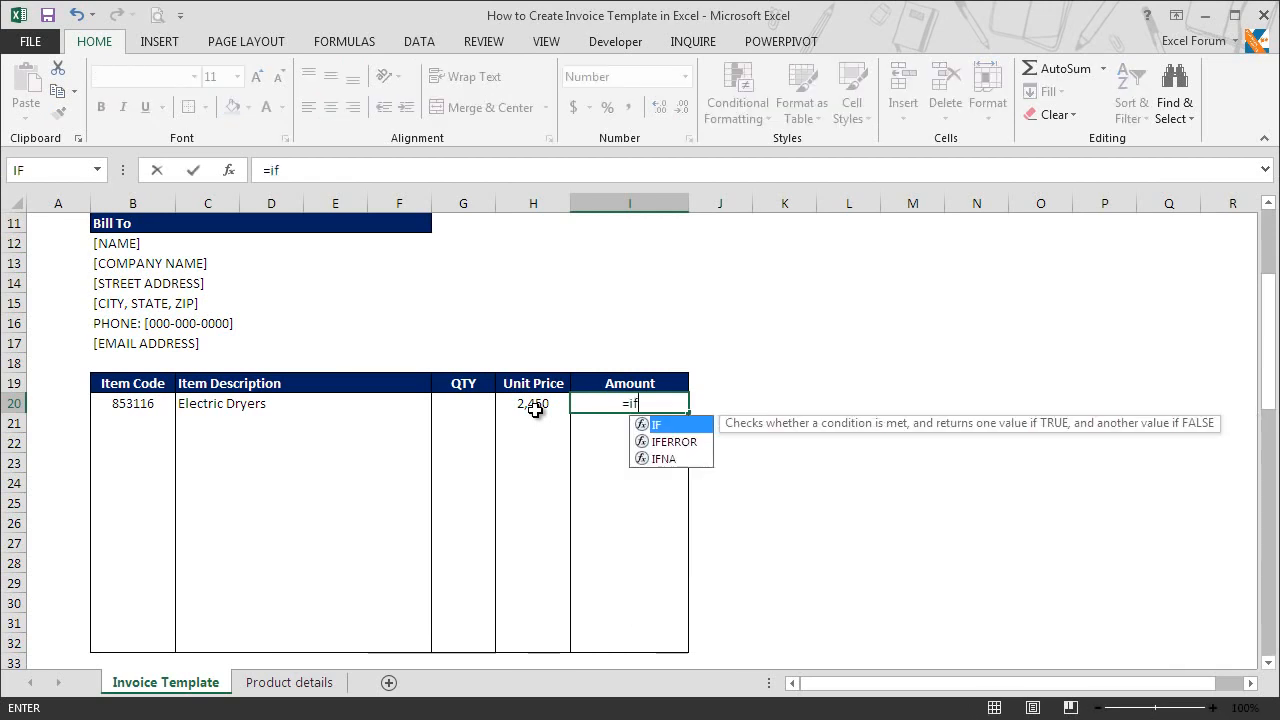
key("Down")
key("Tab")
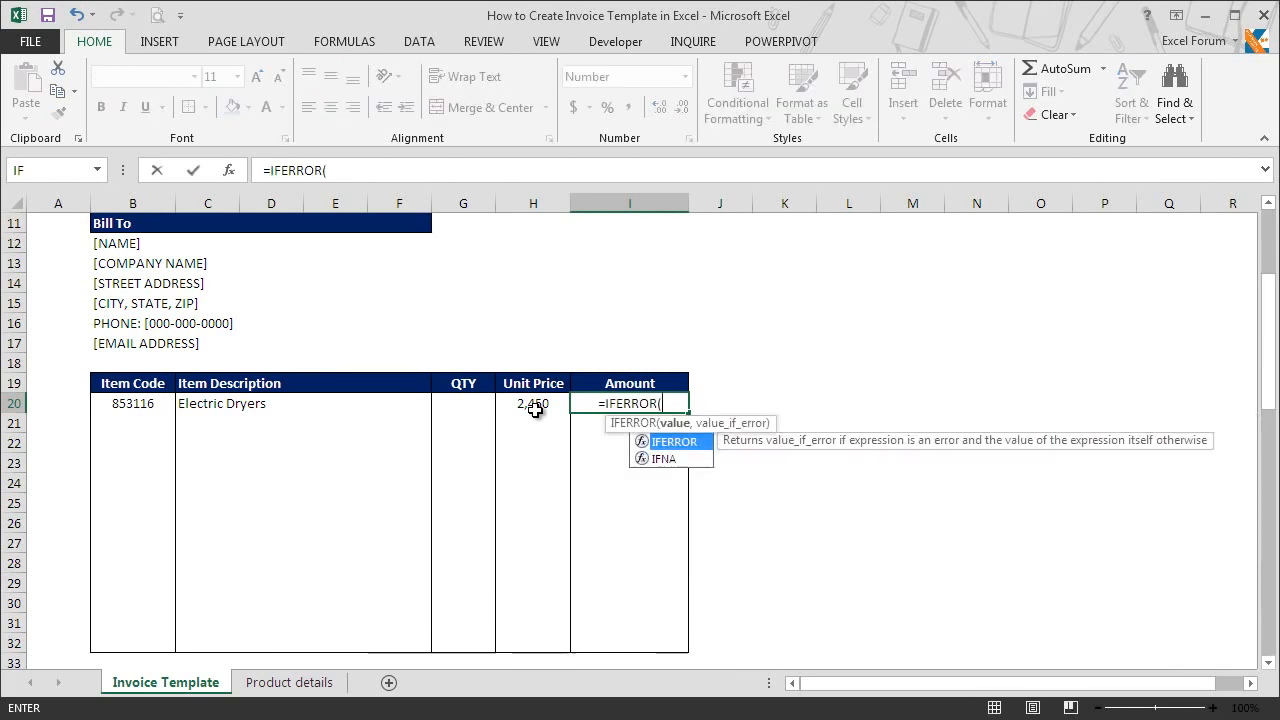
left_click(536, 412)
type("*")
key("Left")
key("Left")
type(",\"\")")
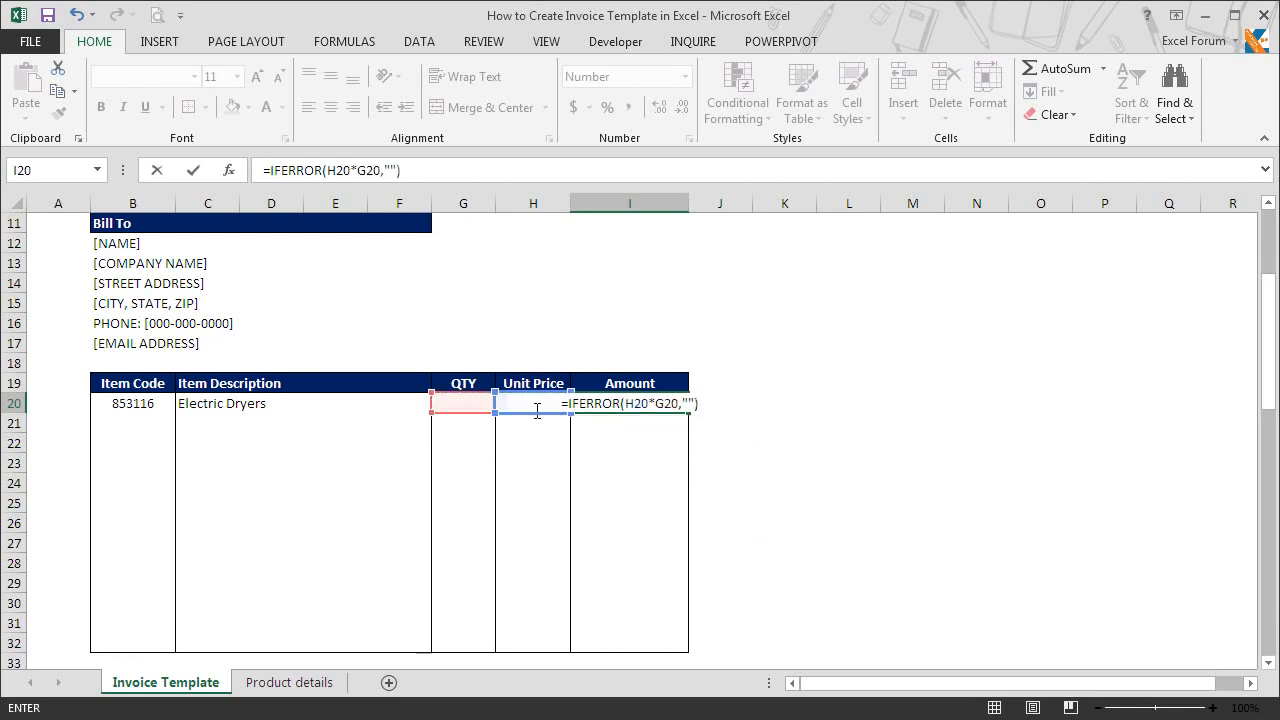
key("ctrl+Return")
Step: Copy the Amount formula from I20 and paste only formulas into I20:I32
key("ctrl+c")
key("shift+Down")
key("shift+Down")
key("shift+Down")
key("shift+Down")
key("shift+Down")
key("shift+Down")
key("shift+Down")
key("shift+Down")
key("shift+Down")
key("shift+Down")
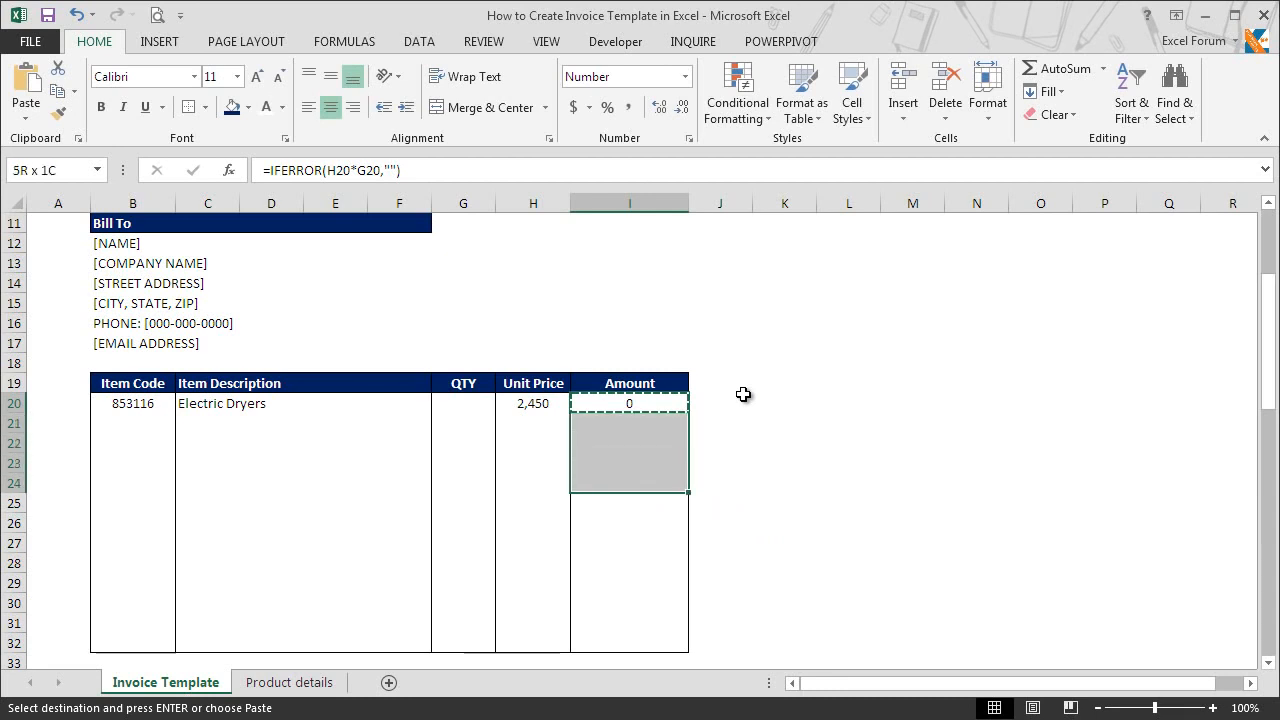
key("shift+Down")
key("shift+Down")
key("alt+e")
key("s")
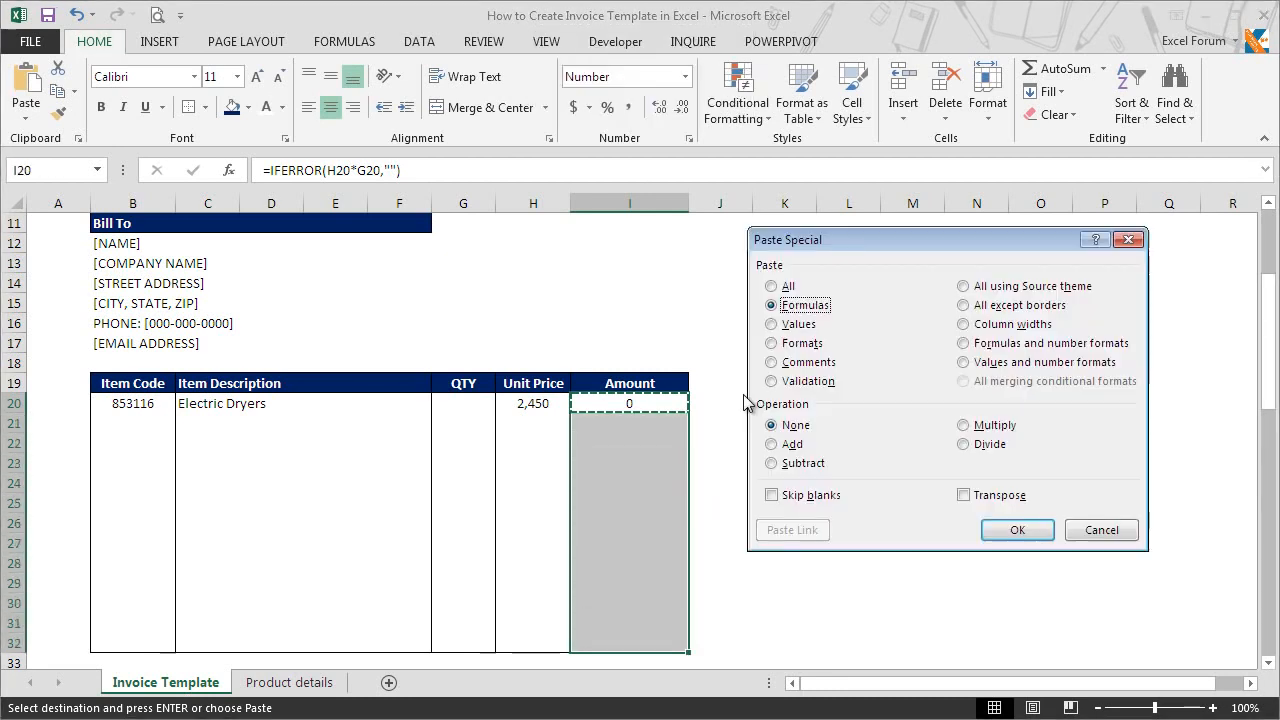
key("Return")
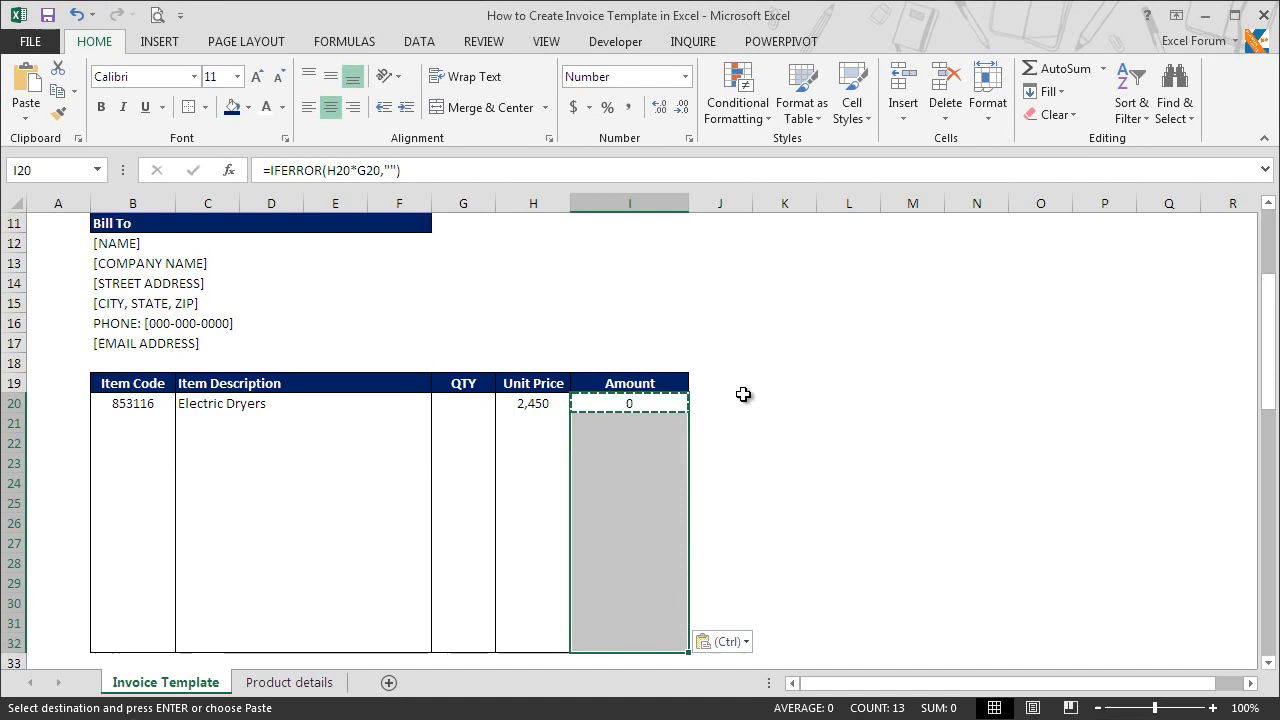
left_click(653, 425)
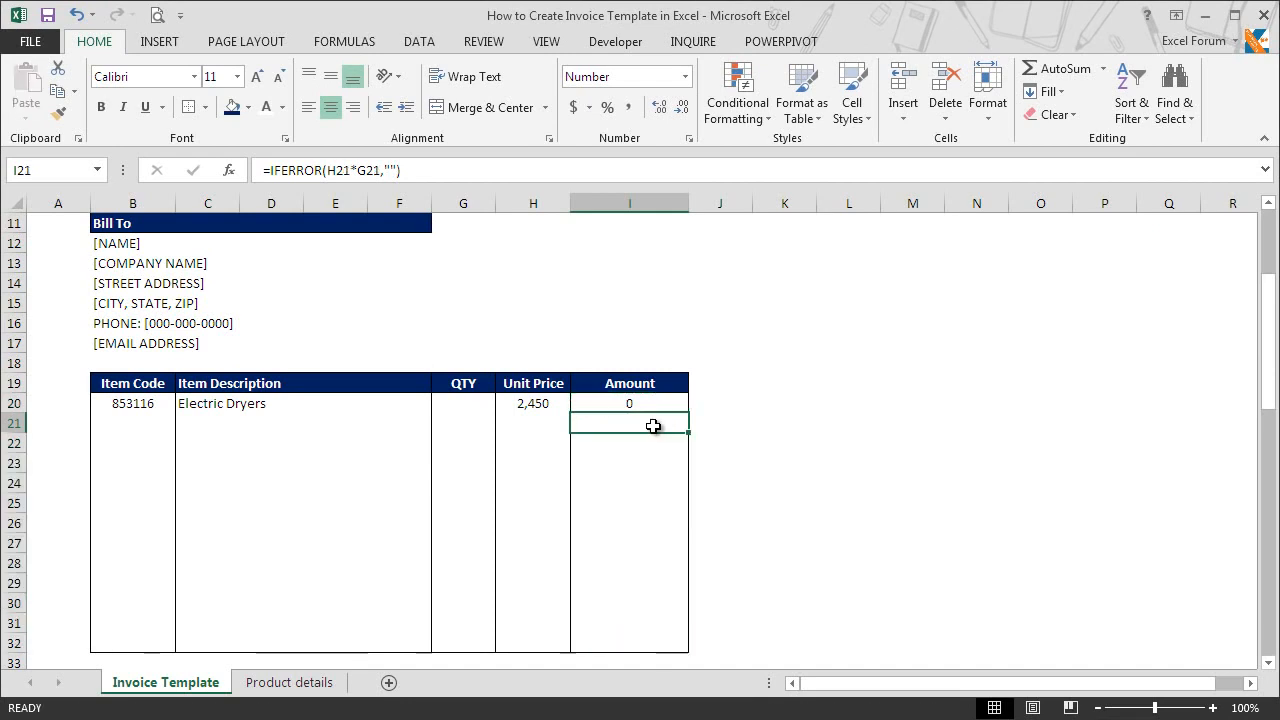
Step: Enter the labels SUBTOTAL, TAX AMOUNT, DISCOUNT and TOTAL in cells H34:H37 below the item table
key("Down")
key("Down")
key("Down")
key("Down")
key("Down")
key("Down")
key("Down")
key("Down")
key("Left")
key("Down")
key("Down")
key("Down")
key("Down")
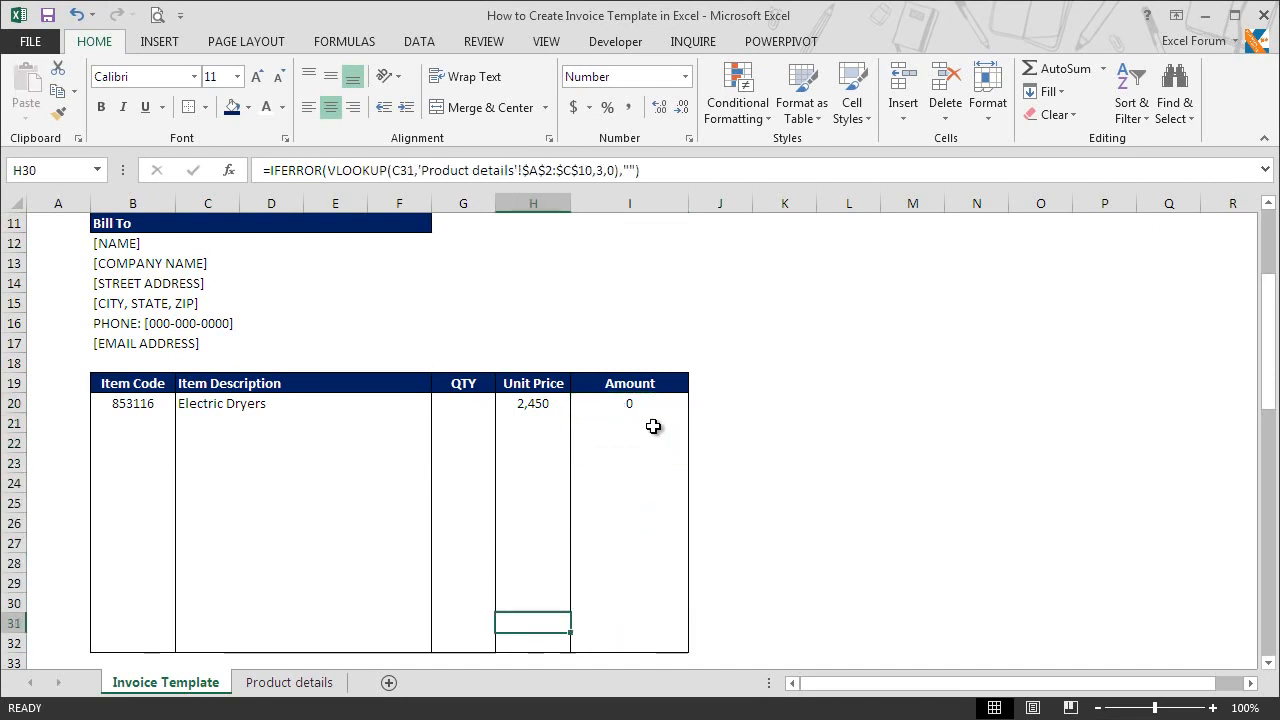
key("Down")
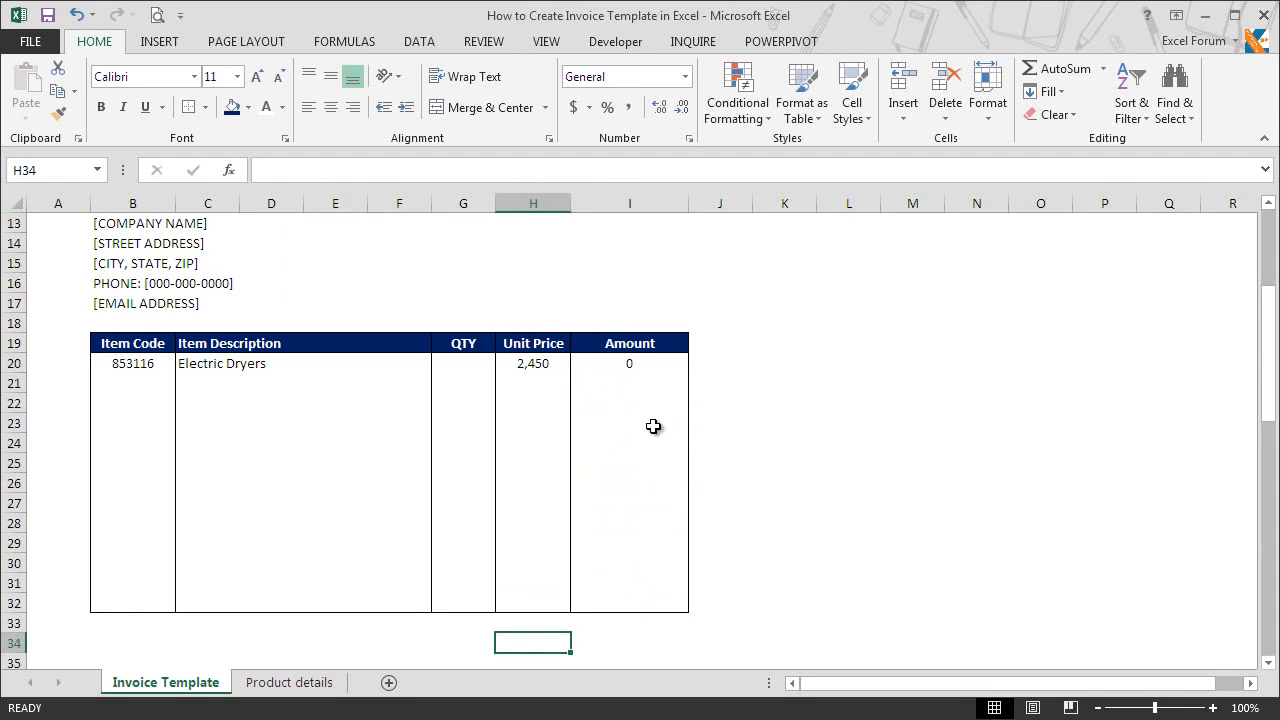
type("SUBTOTAL")
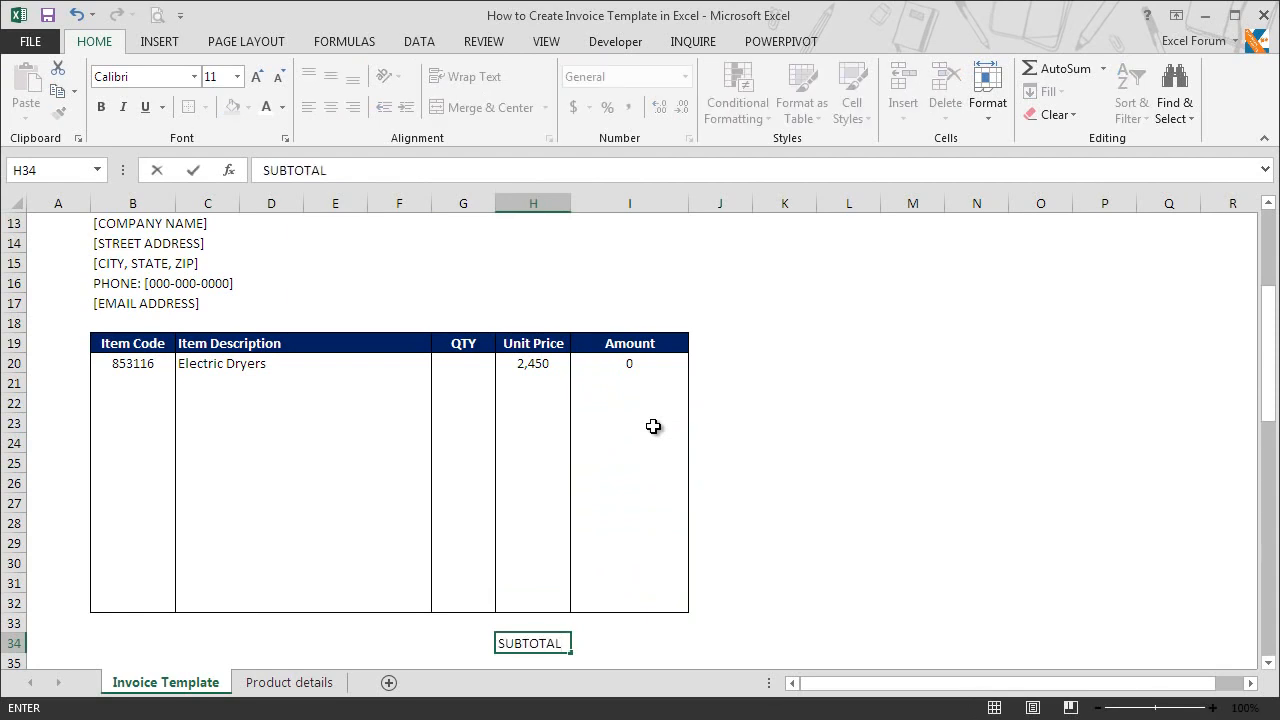
key("Return")
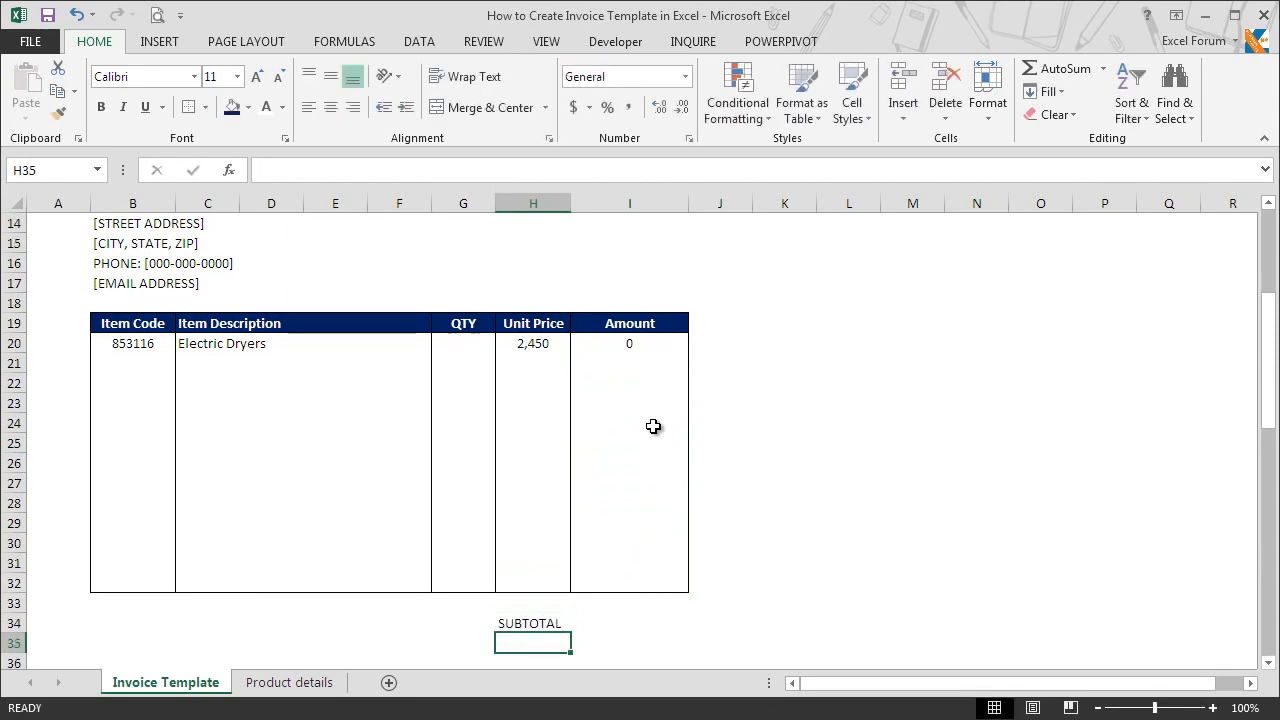
type("TAX AMOUNT")
key("Return")
type("DISCOUNT")
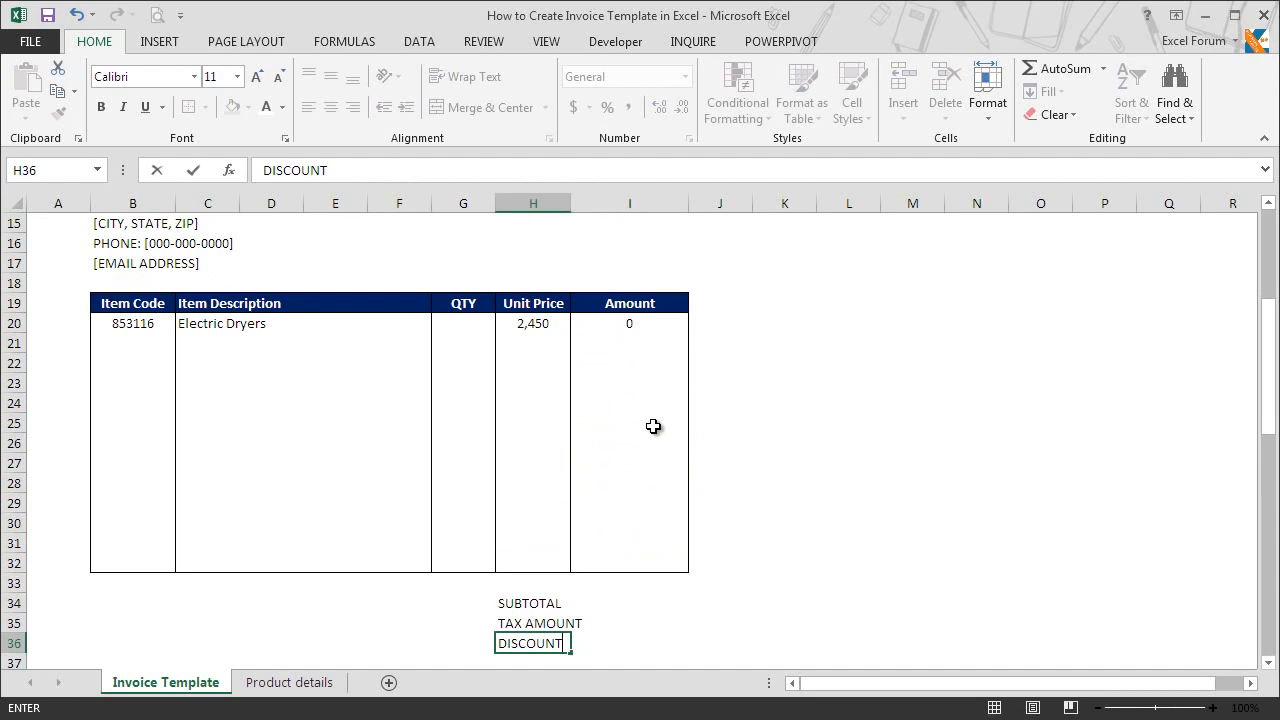
key("Return")
type("TOTAL")
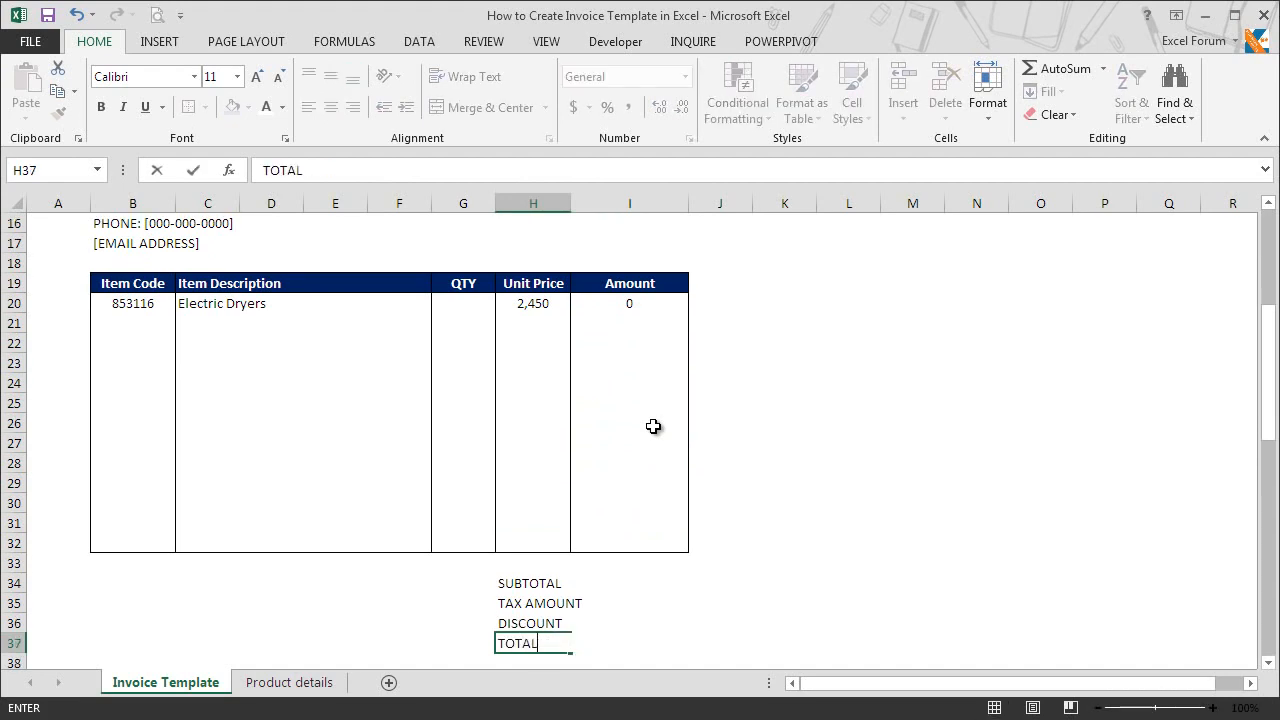
key("Return")
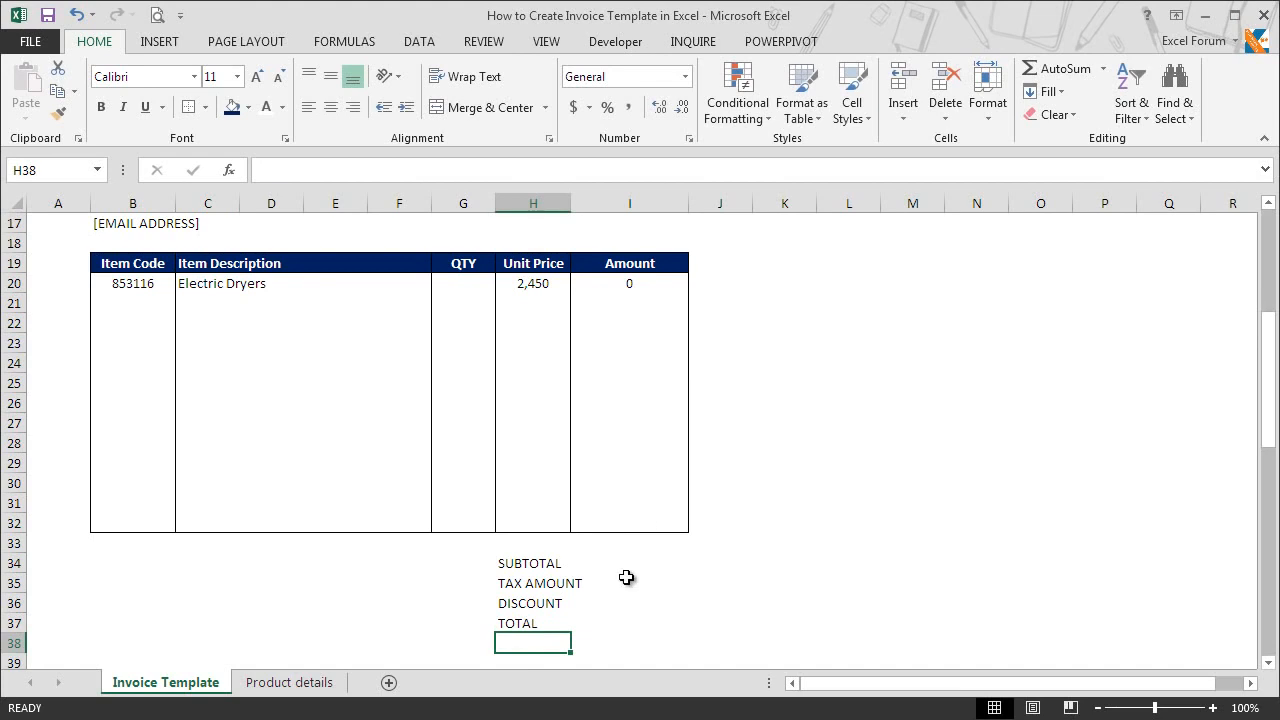
Step: Apply all borders to the summary value cells I34:I37
left_click_drag(637, 561, 637, 628)
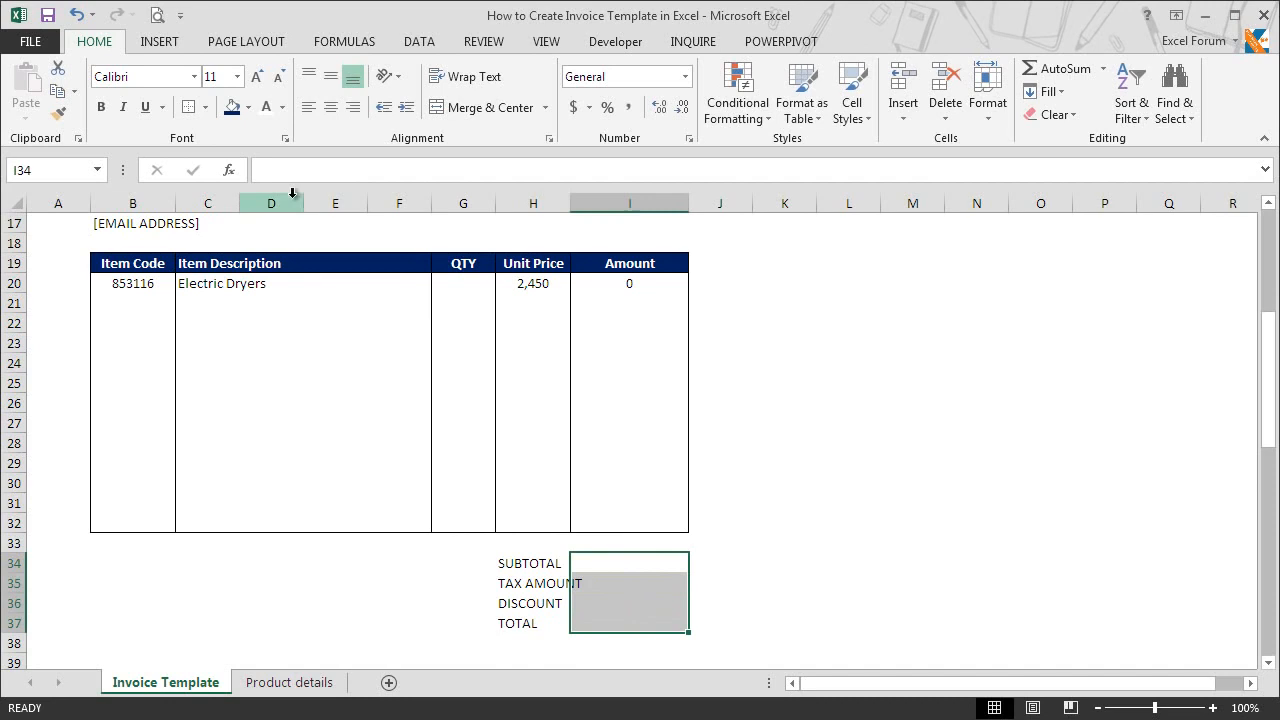
left_click(204, 107)
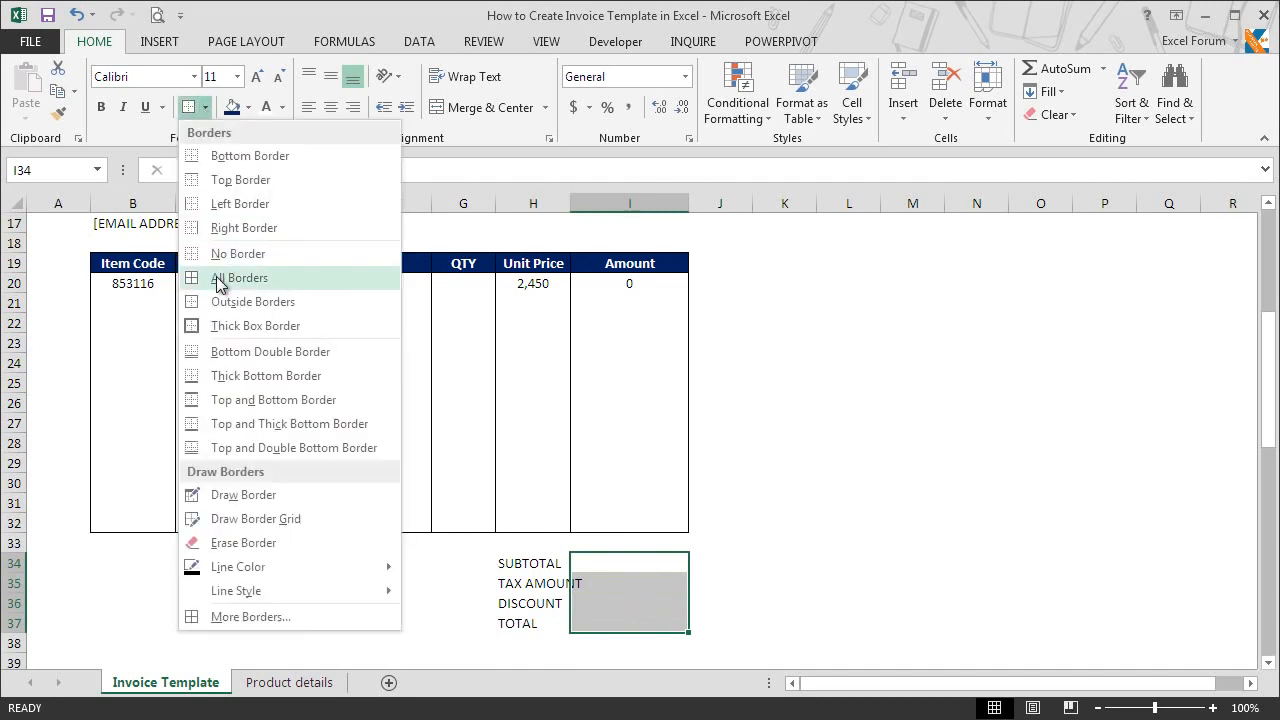
left_click(220, 282)
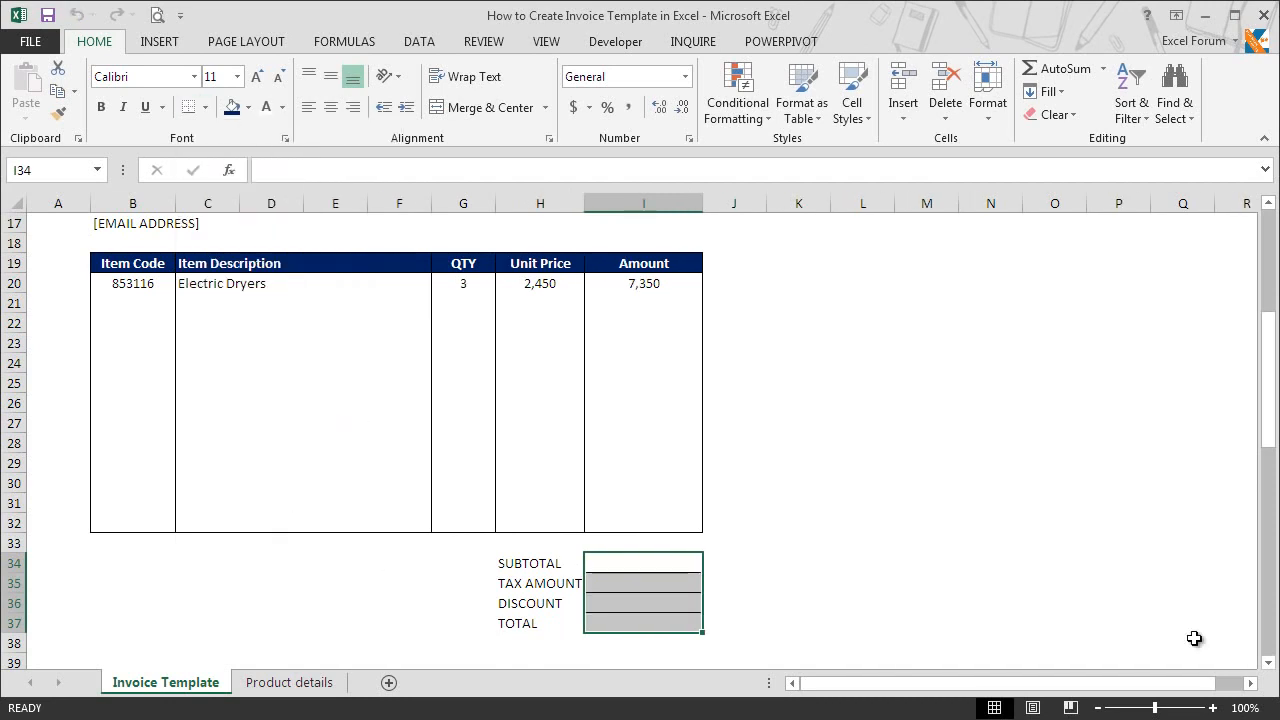
Step: Format the summary value cells I34:I37 as Currency and center their contents
key("ctrl+1")
left_click(727, 273)
left_click(968, 295)
left_click(968, 295)
left_click(1083, 598)
left_click(331, 108)
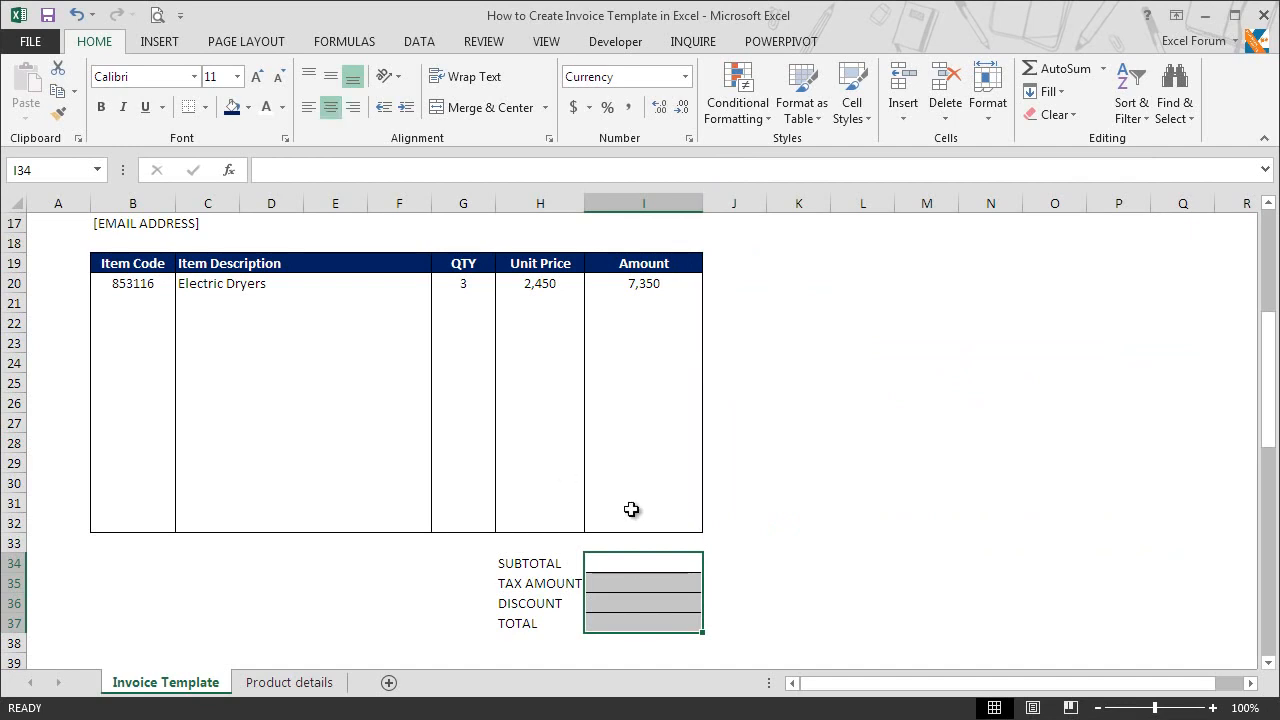
Step: Give the total row H37:I37 a double-line top border and make it bold
left_click_drag(552, 626, 597, 625)
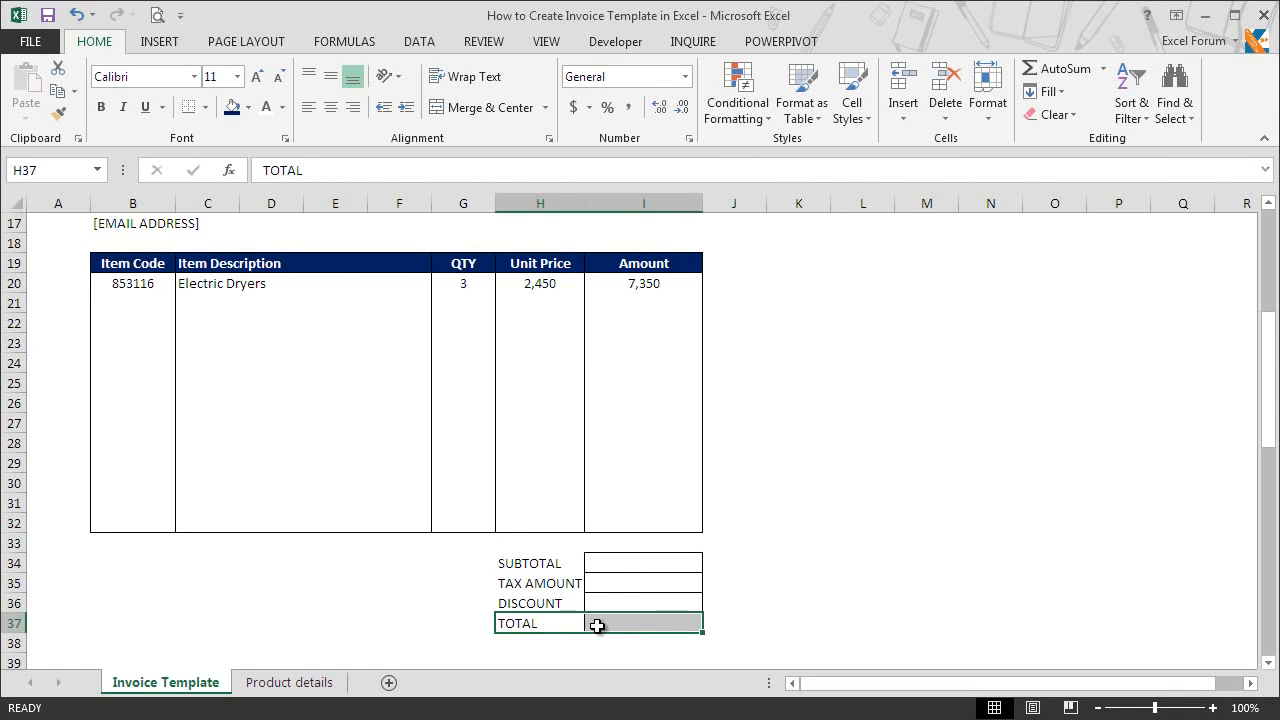
key("ctrl+1")
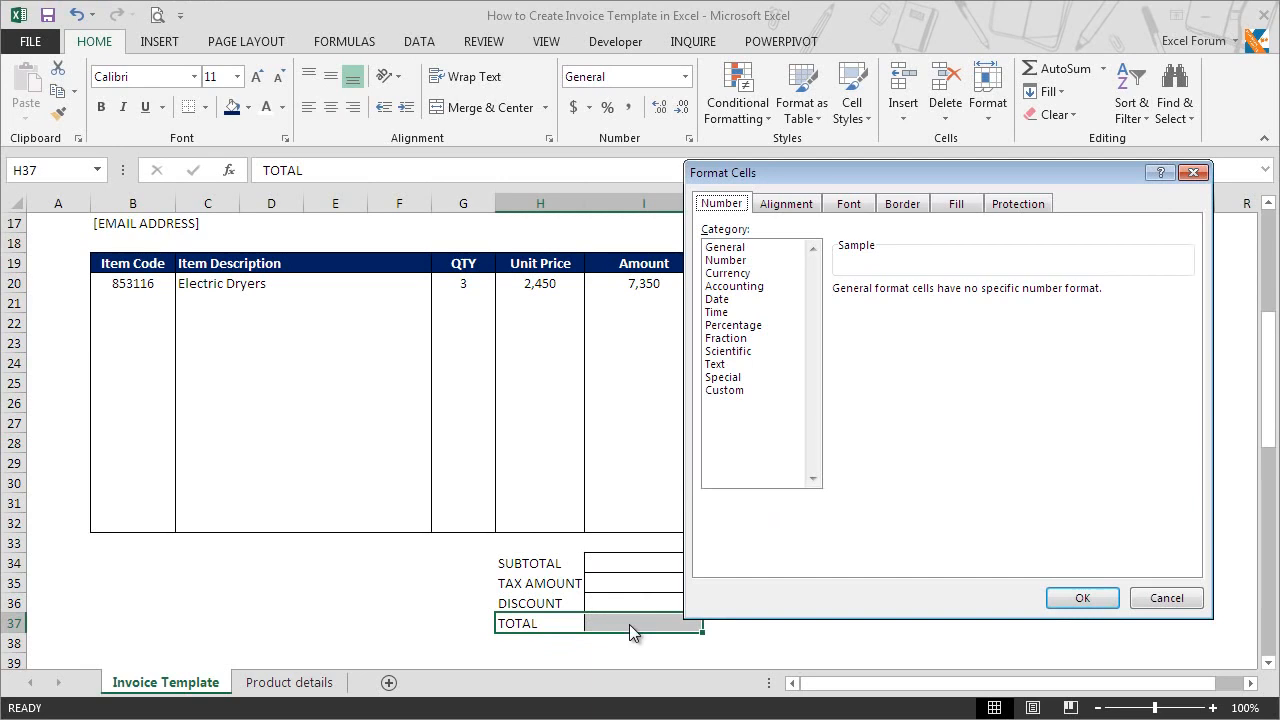
left_click(897, 207)
left_click(815, 366)
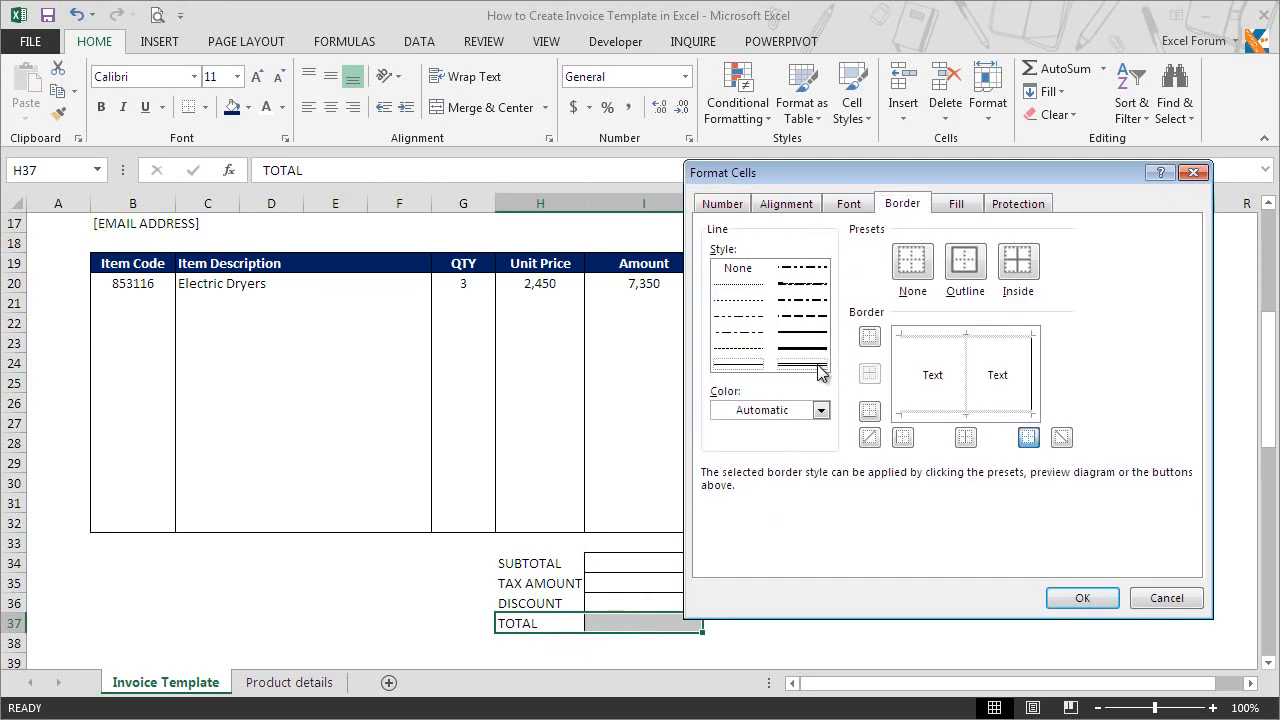
left_click(870, 340)
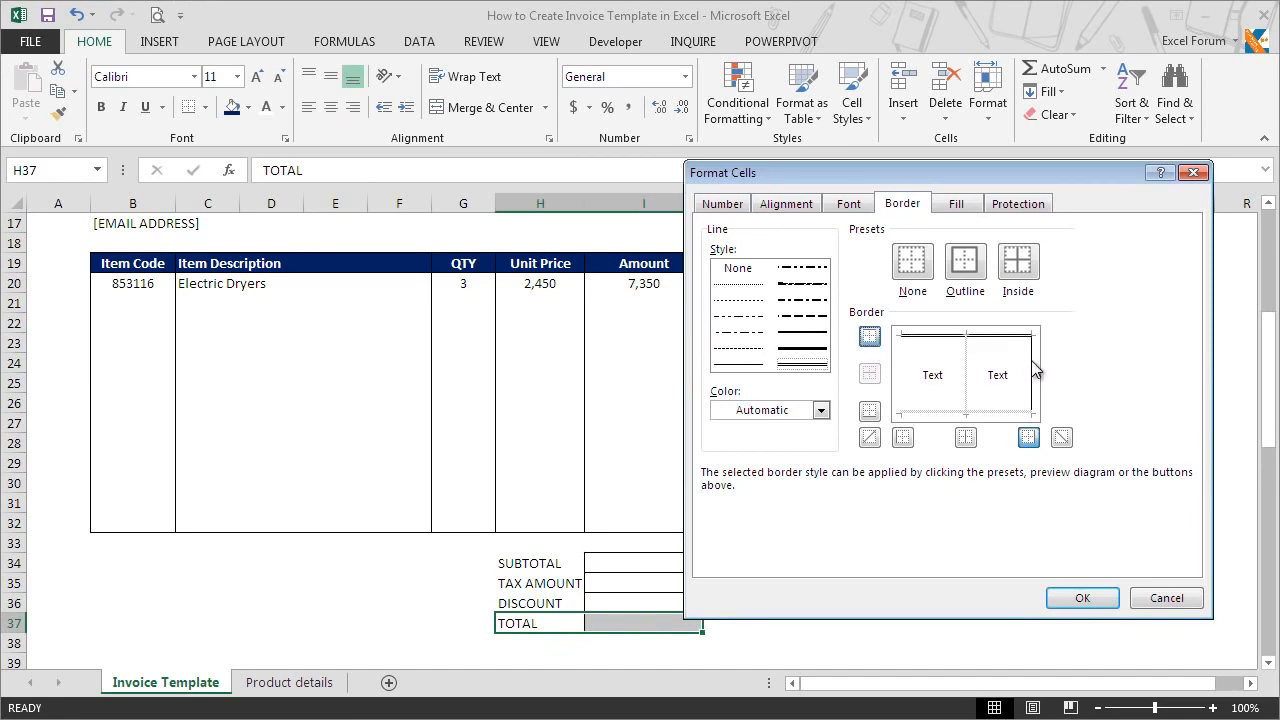
left_click(1081, 597)
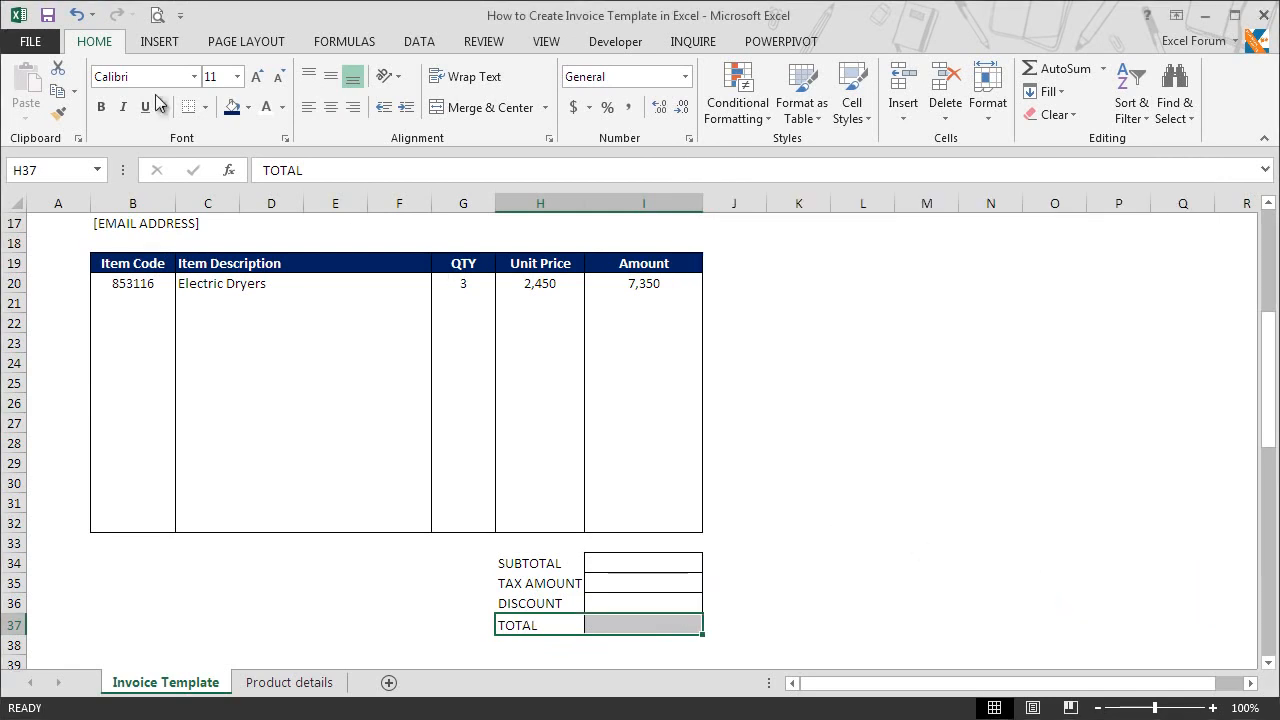
left_click(101, 108)
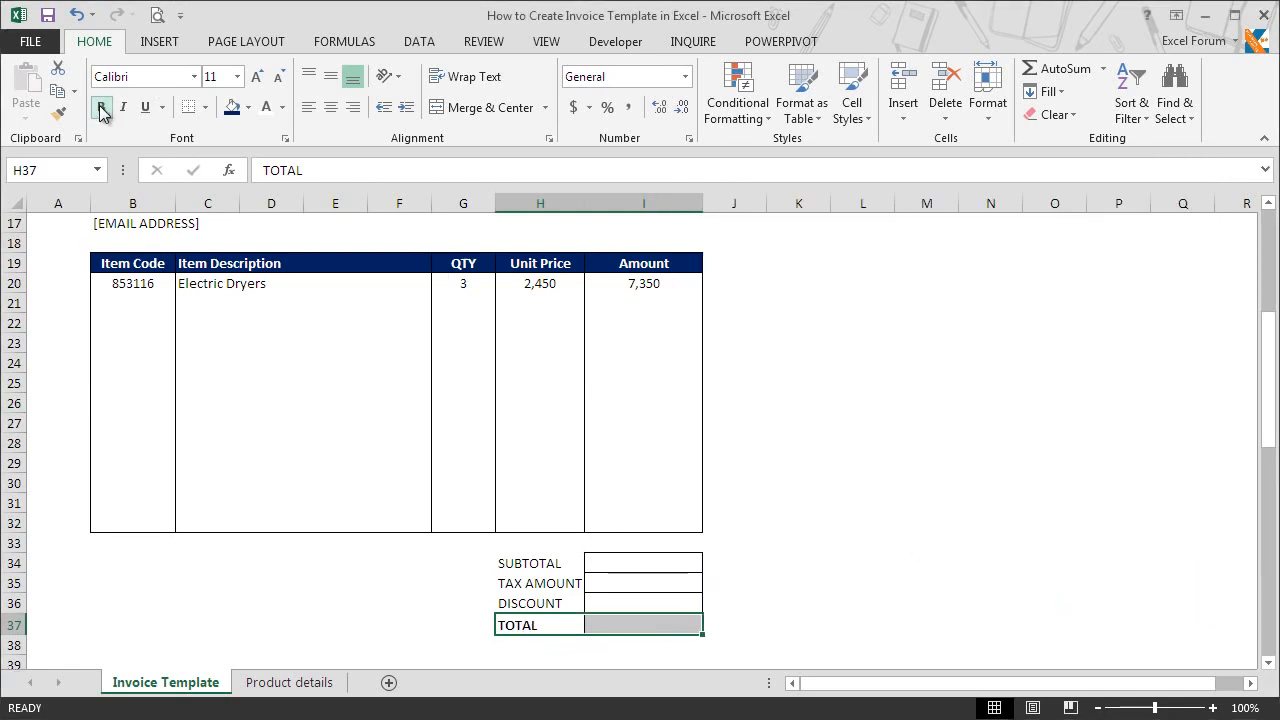
Step: Enter a SUM formula in the subtotal cell I34 that adds the line amounts I20:I32
left_click(656, 564)
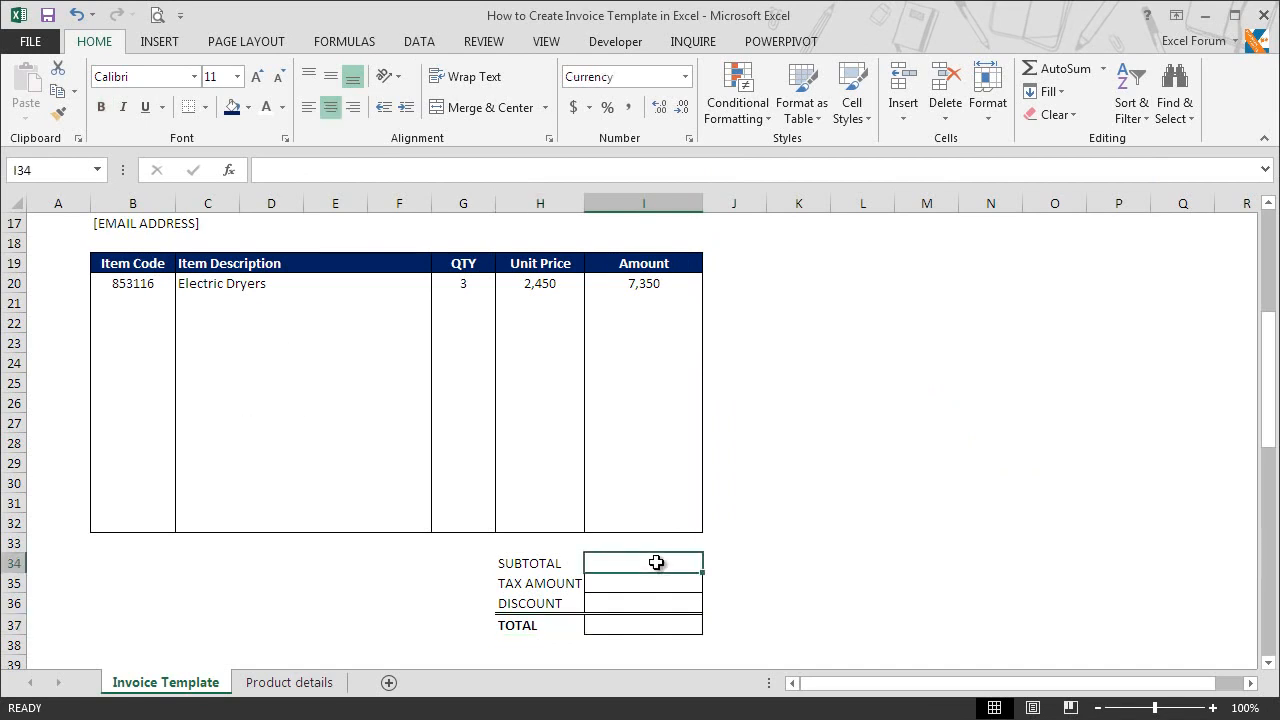
type("=sum")
key("Tab")
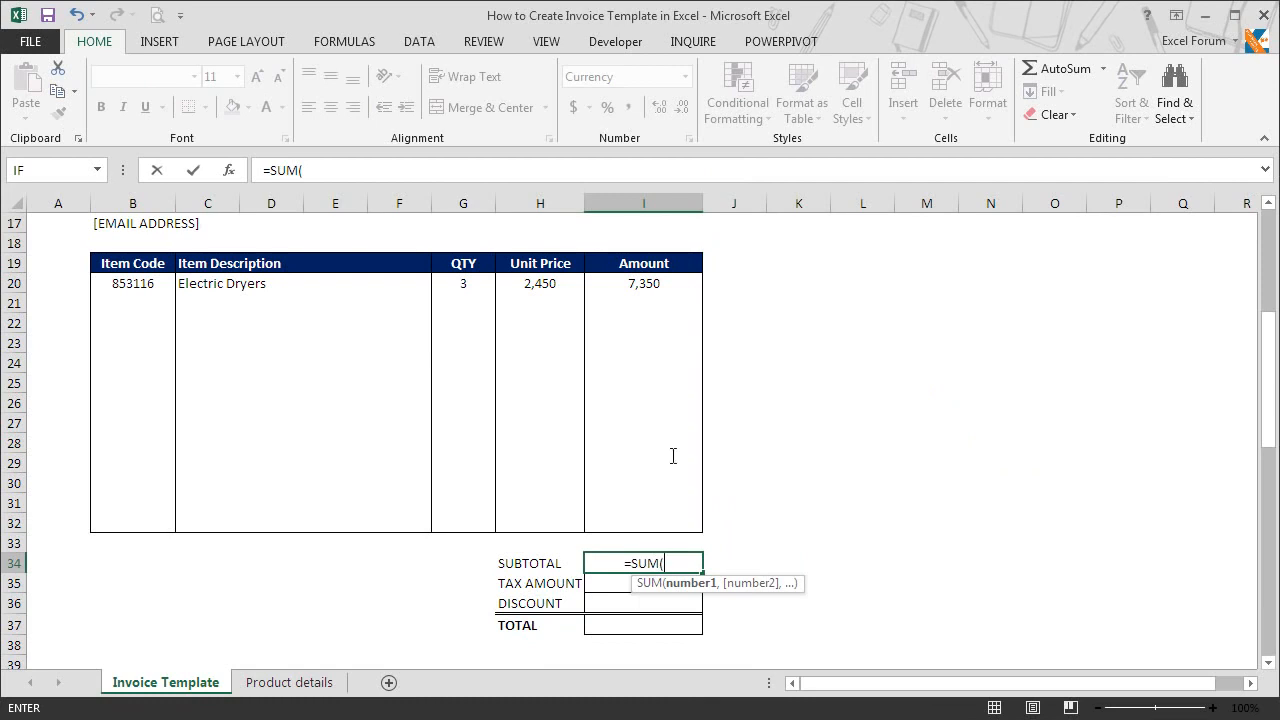
left_click_drag(660, 280, 652, 526)
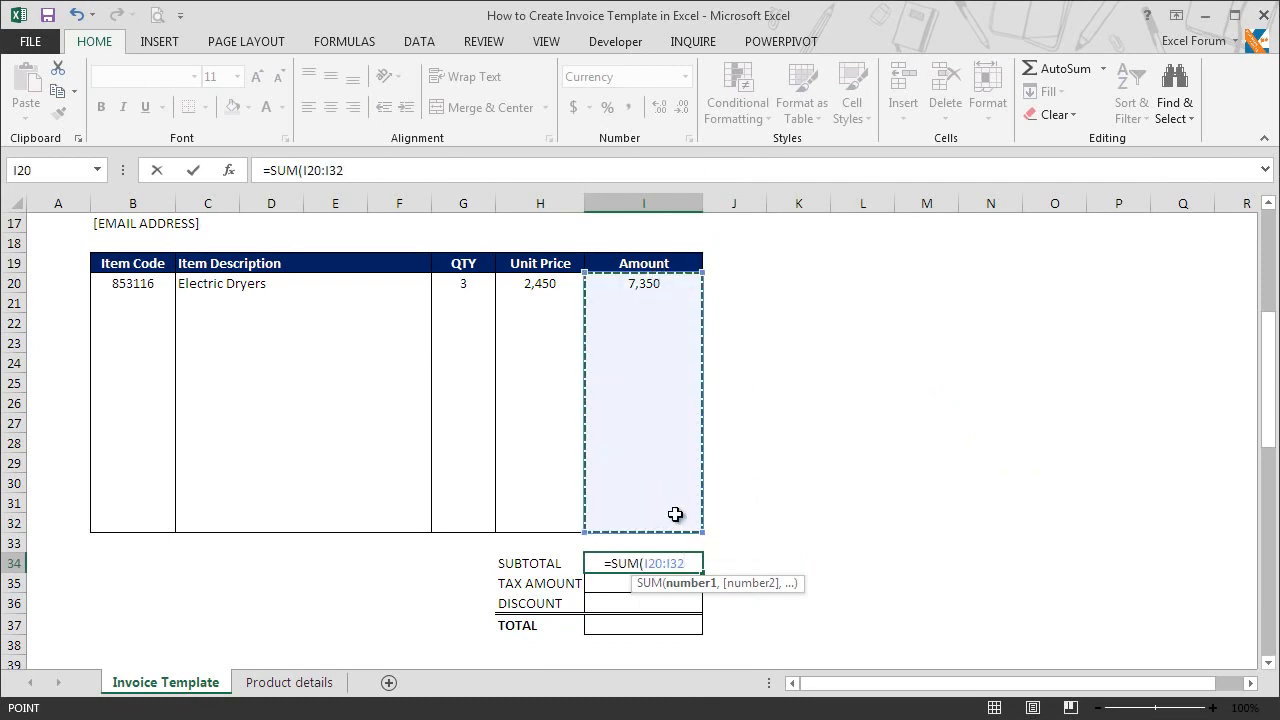
key("Return")
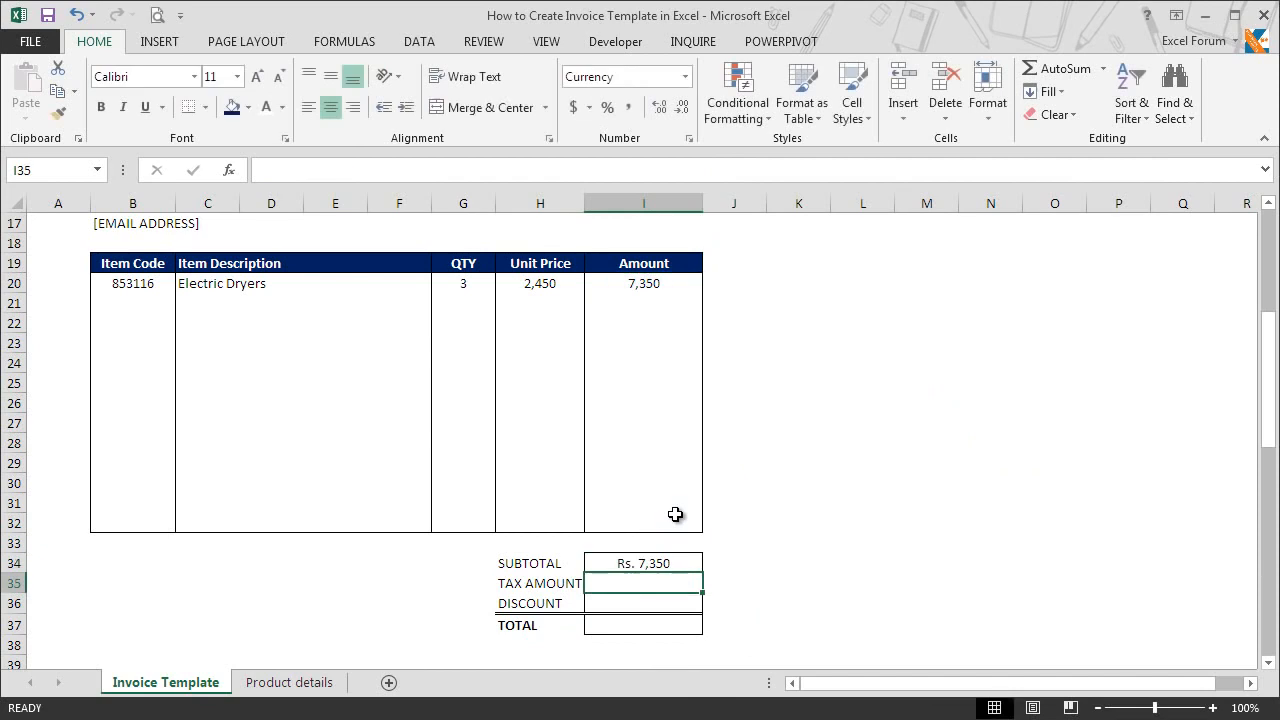
Step: Enter the formula =I34*14% in the tax amount cell I35
type("=")
left_click(672, 568)
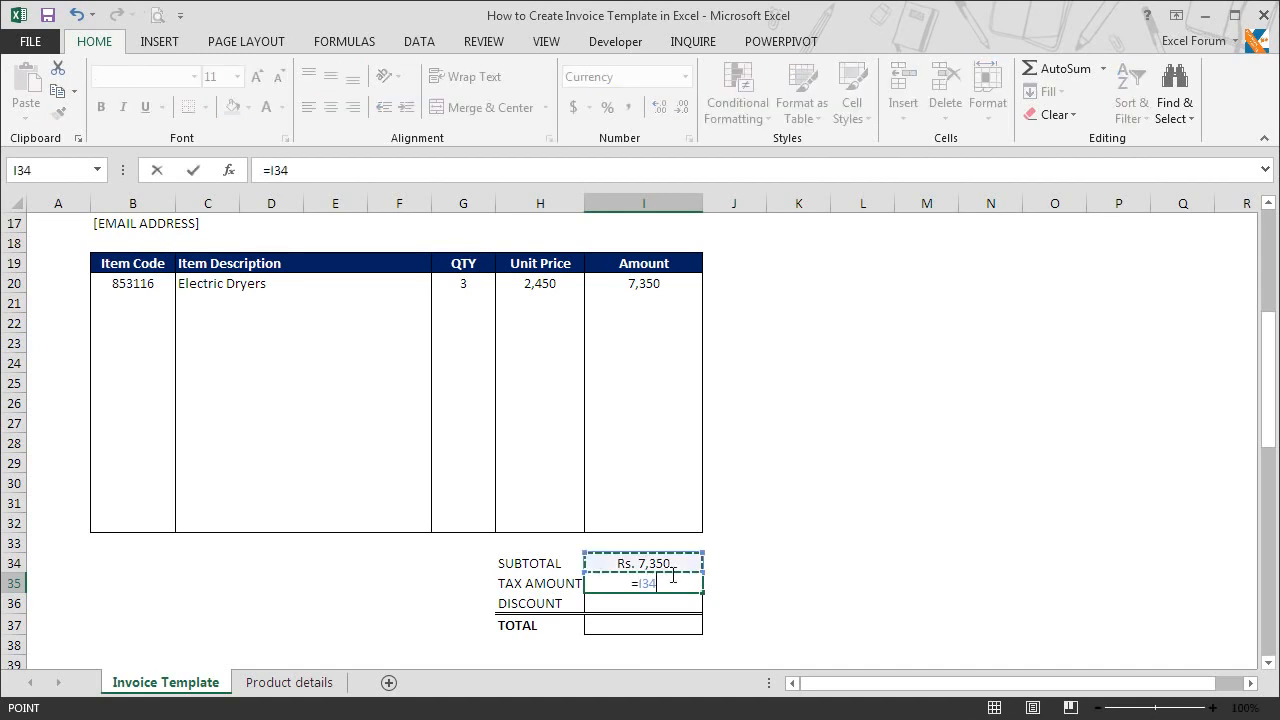
type("*14%")
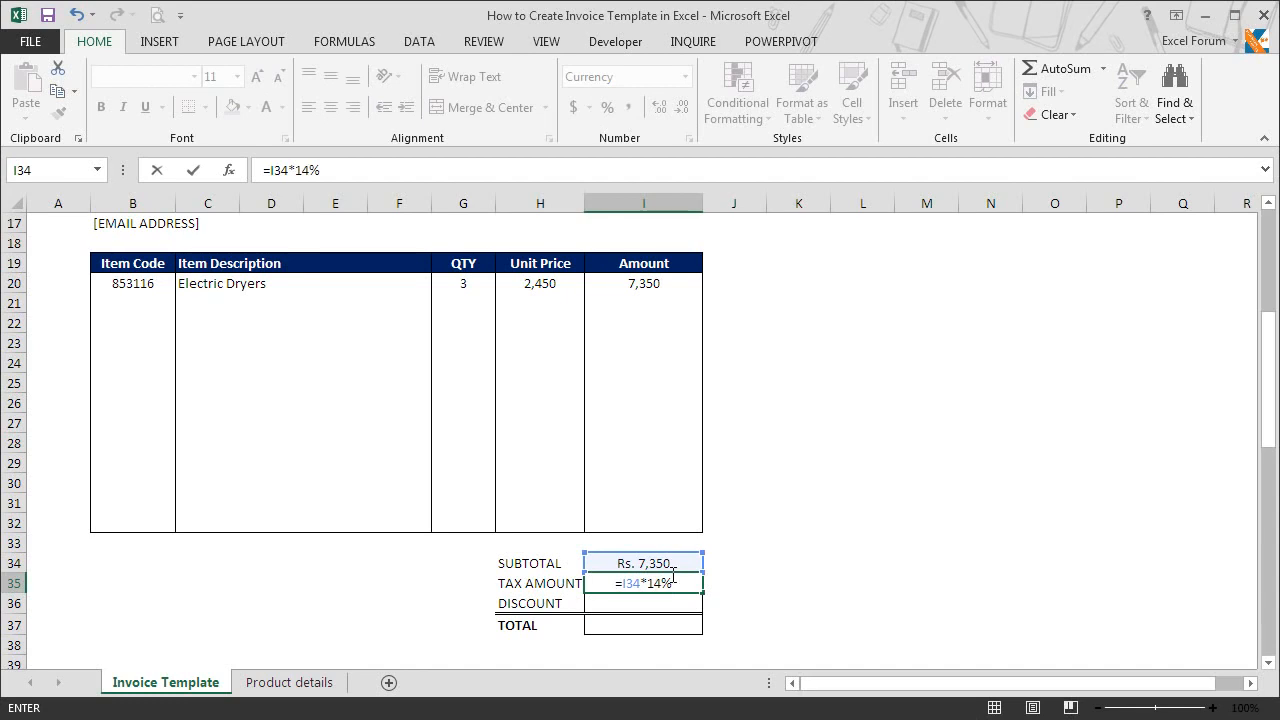
key("Return")
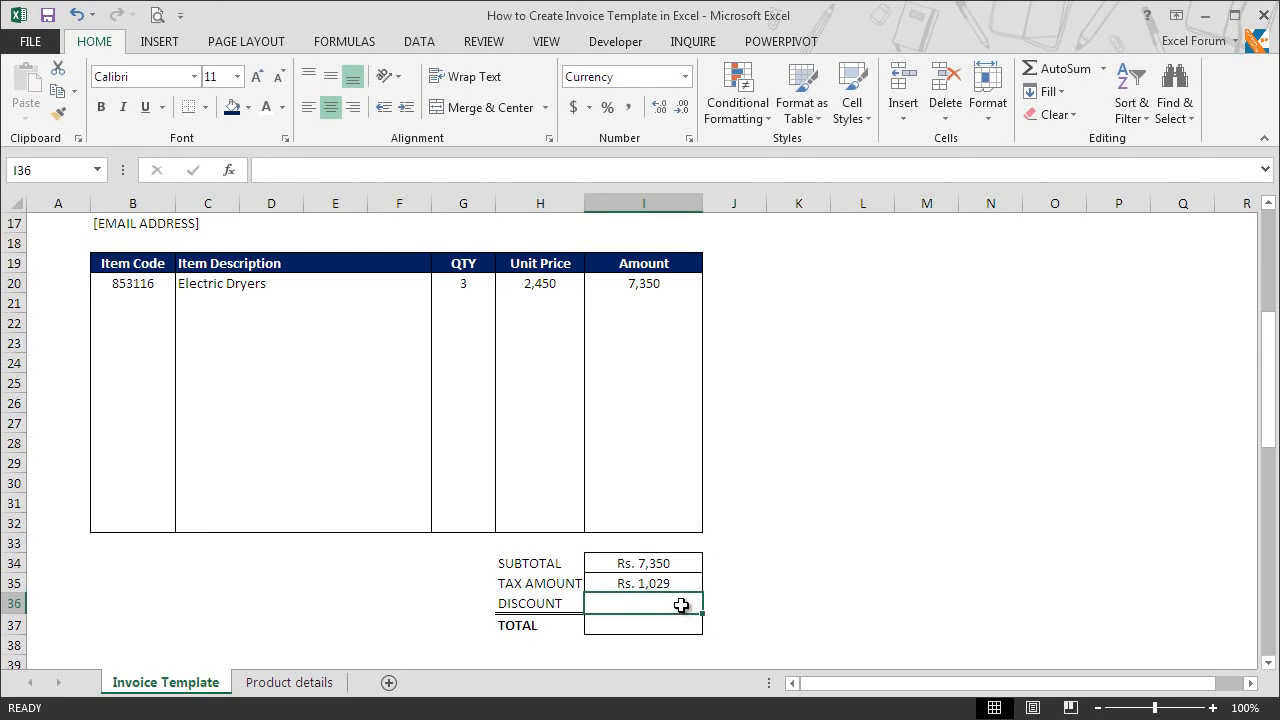
Step: Enter a formula in the total cell I37 that sums I34:I35 and subtracts the discount in I36
left_click(679, 627)
type("=sum")
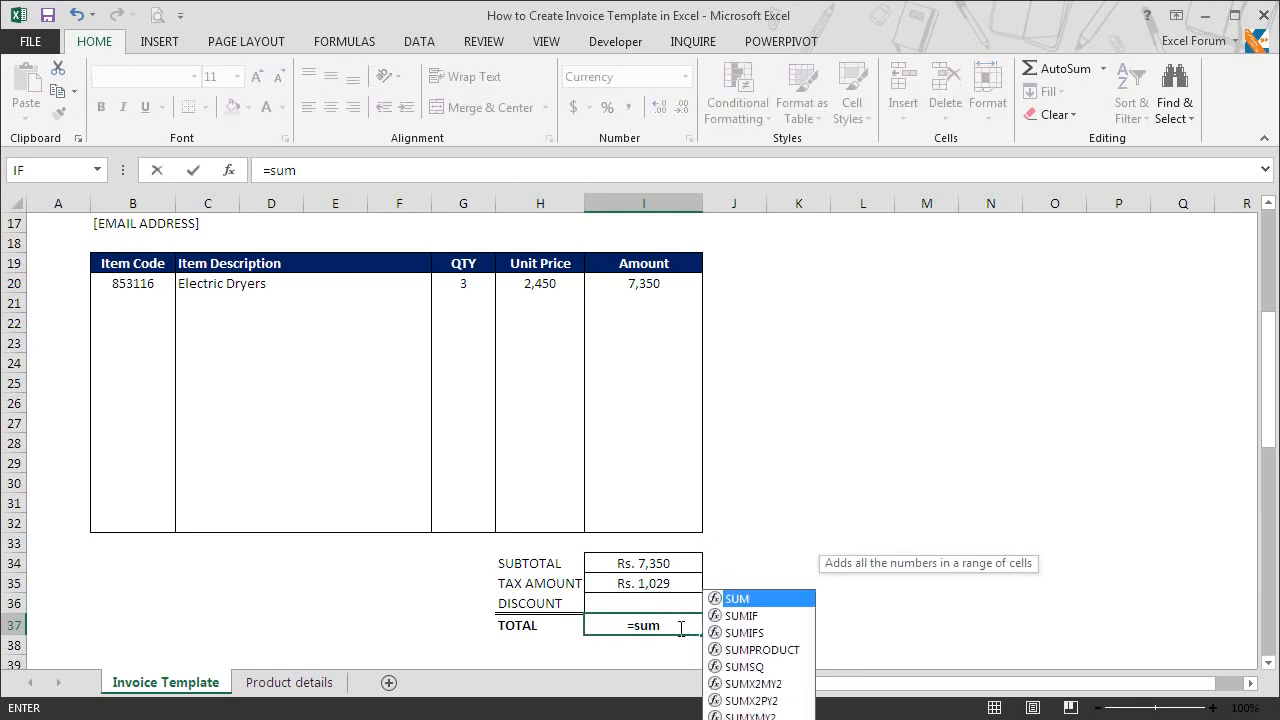
key("Tab")
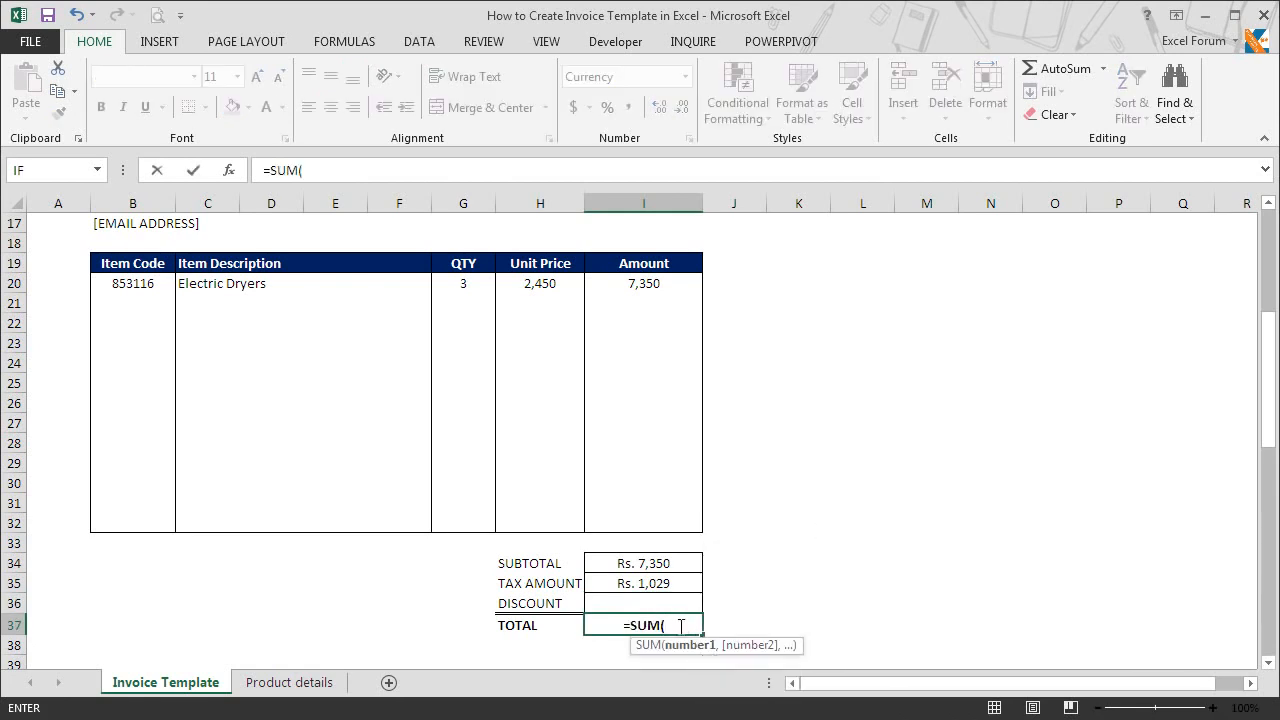
left_click_drag(672, 566, 671, 580)
type(")-")
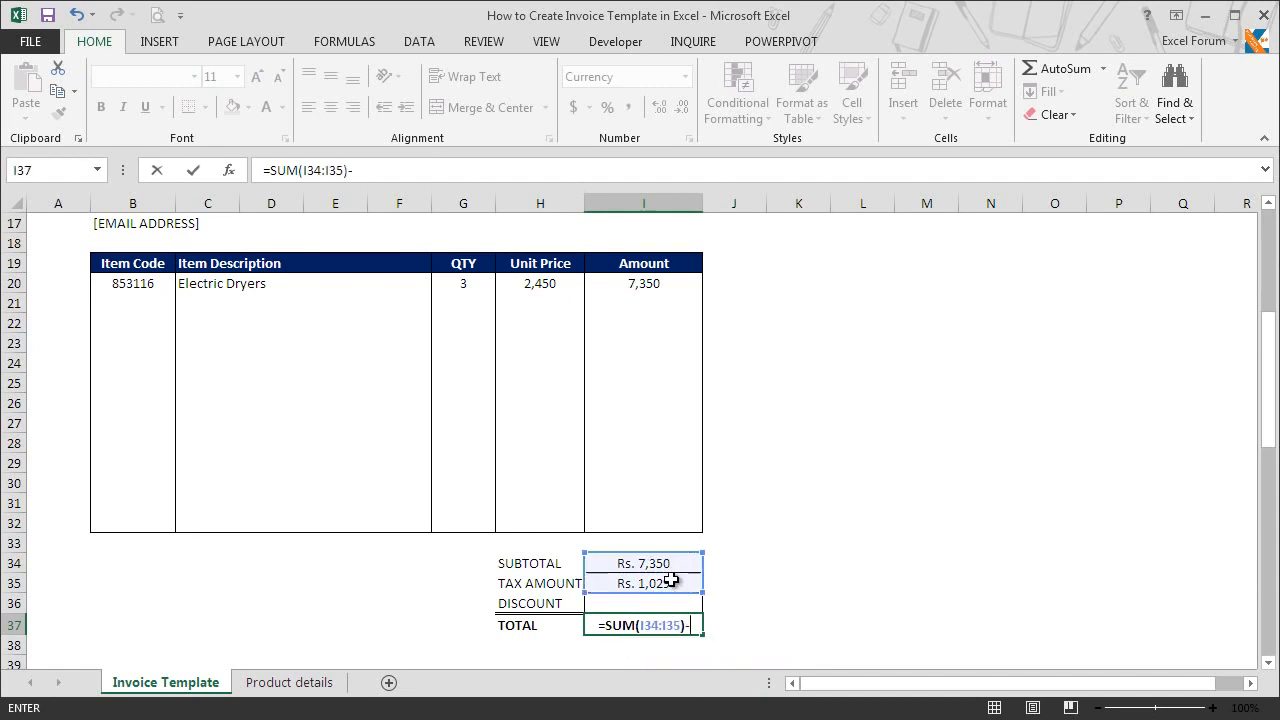
left_click(668, 602)
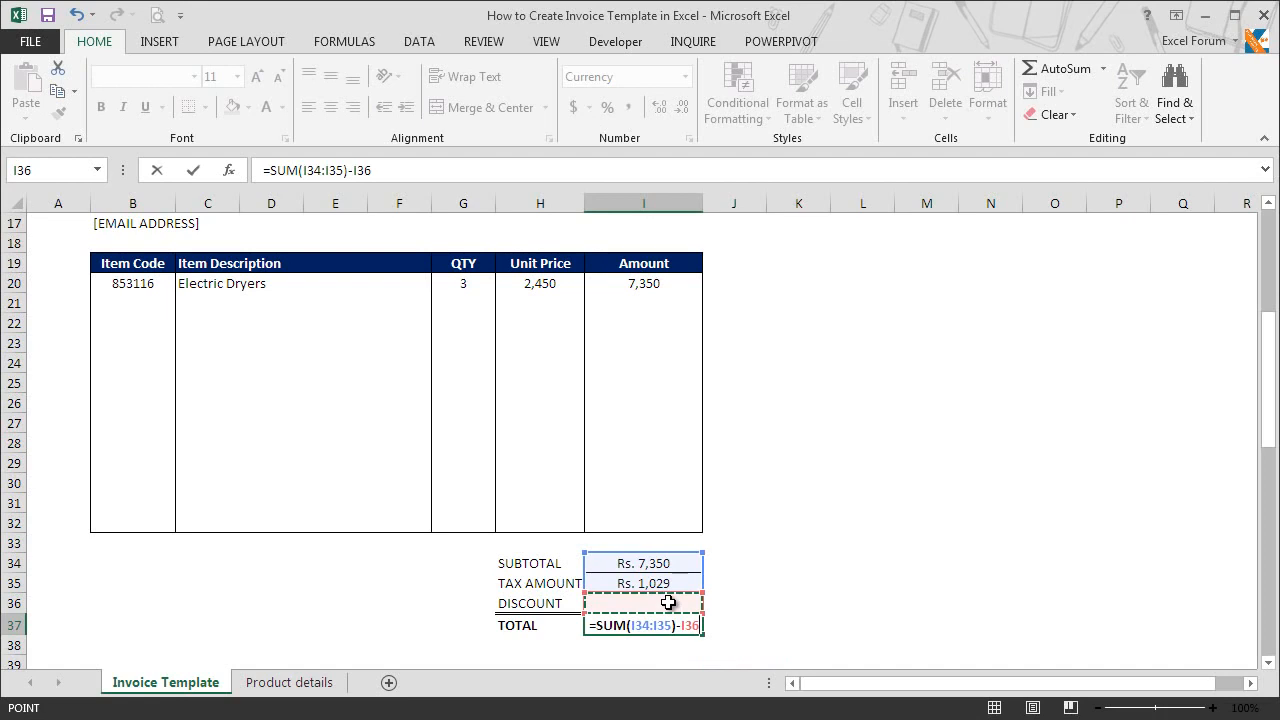
key("Return")
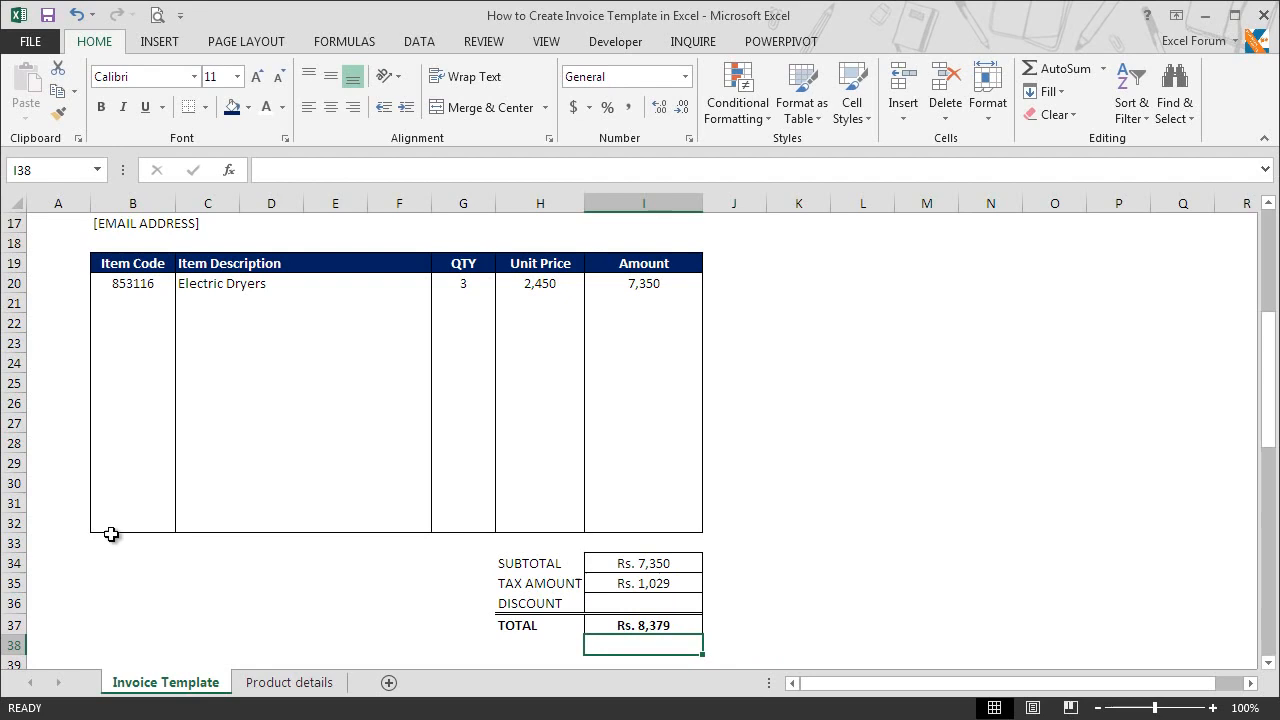
Step: Enter the heading "Special Notes and Instructions" in B34 and draw an outside border around B34:F38
left_click(110, 563)
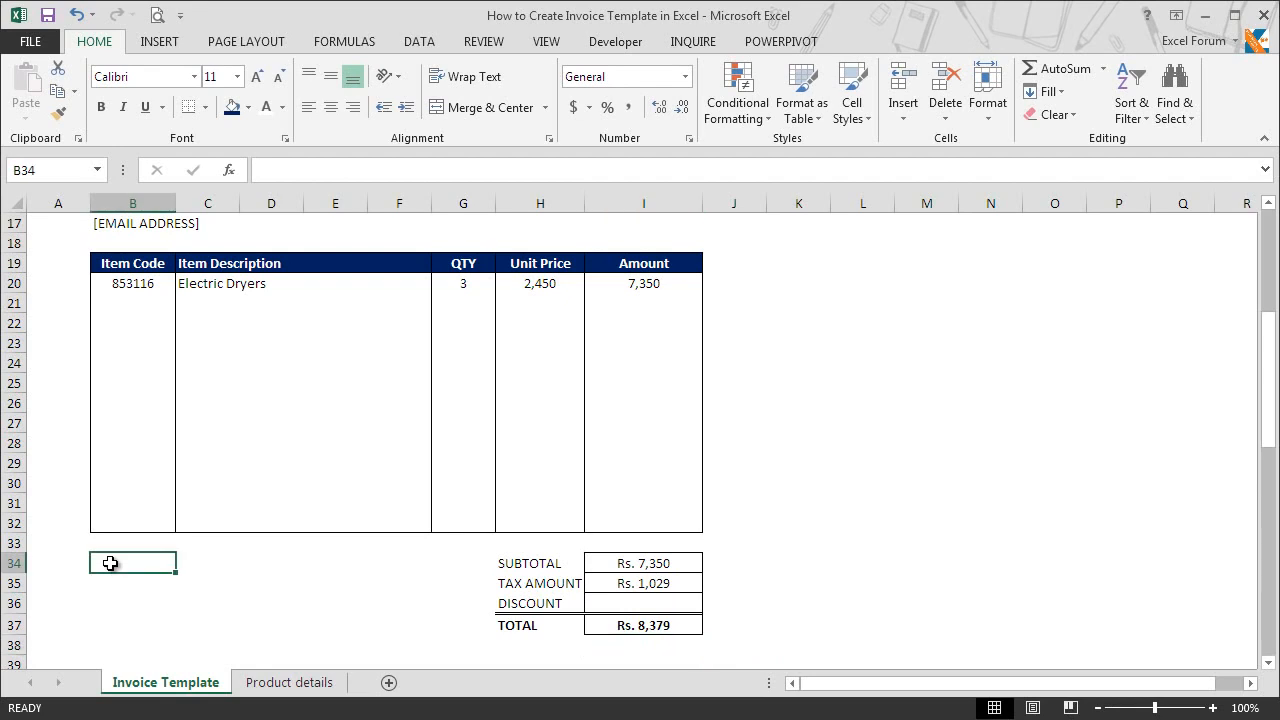
type("Special N")
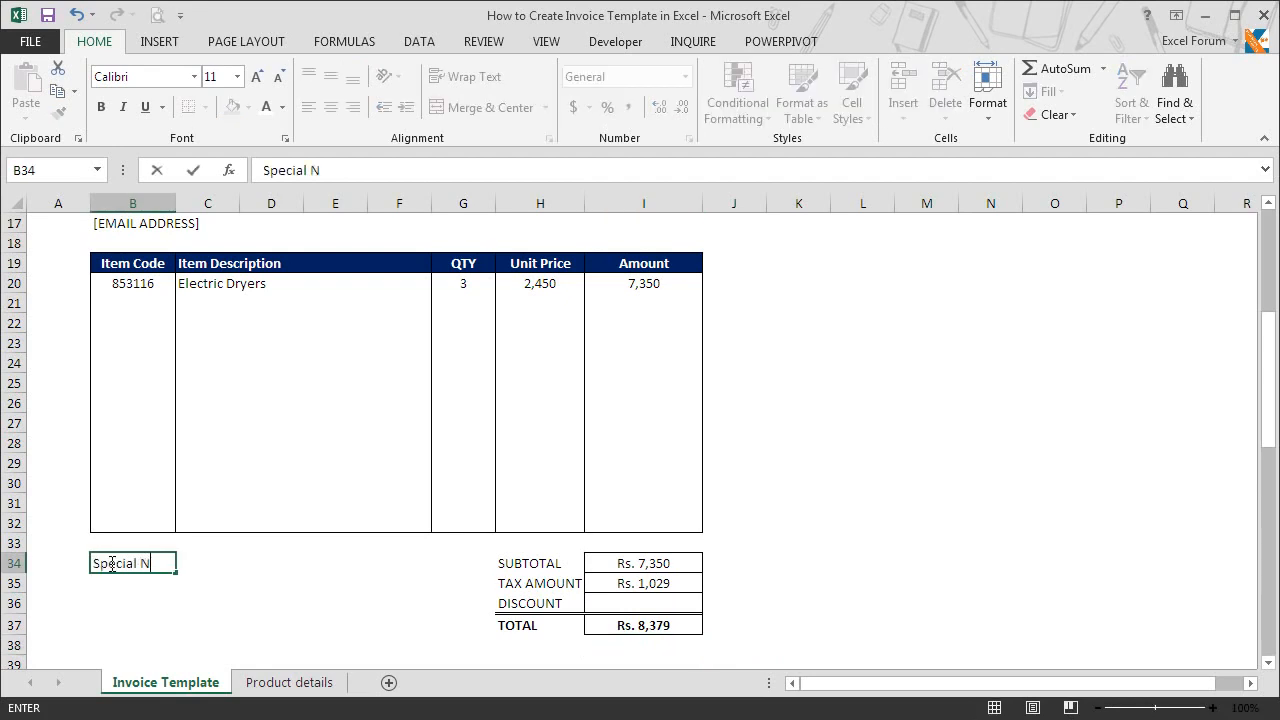
type("otes and In")
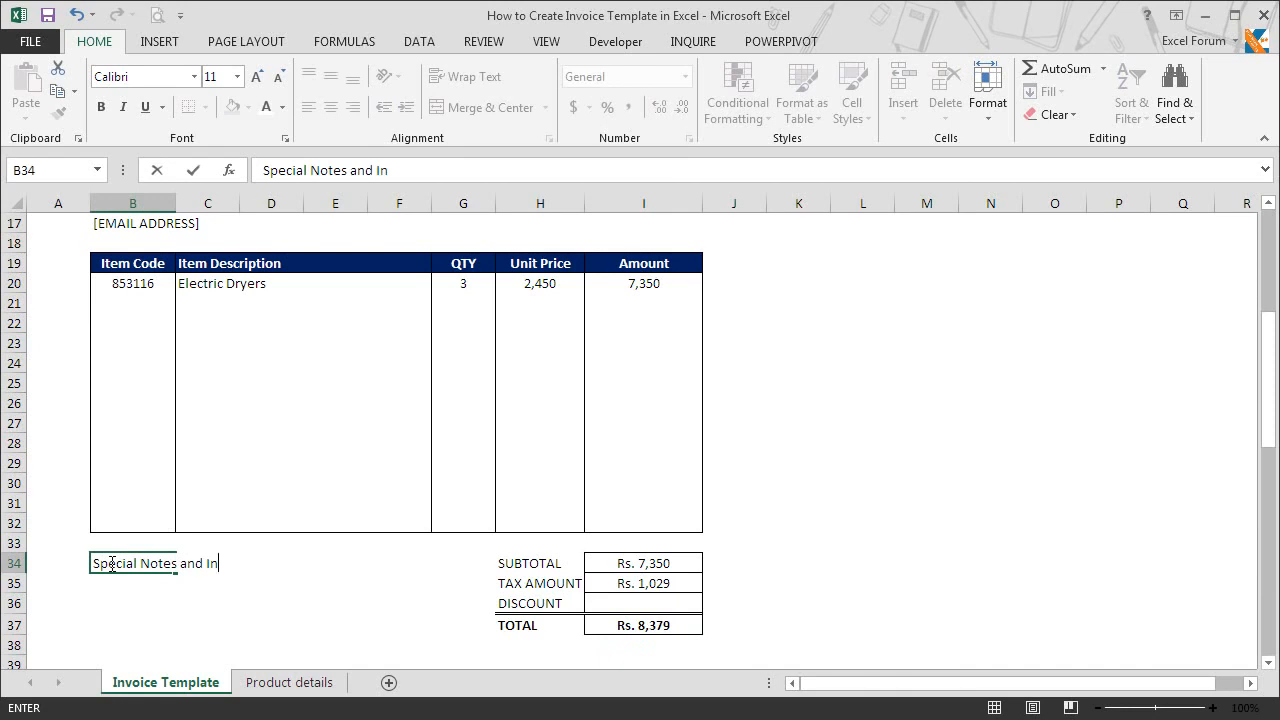
type("structions")
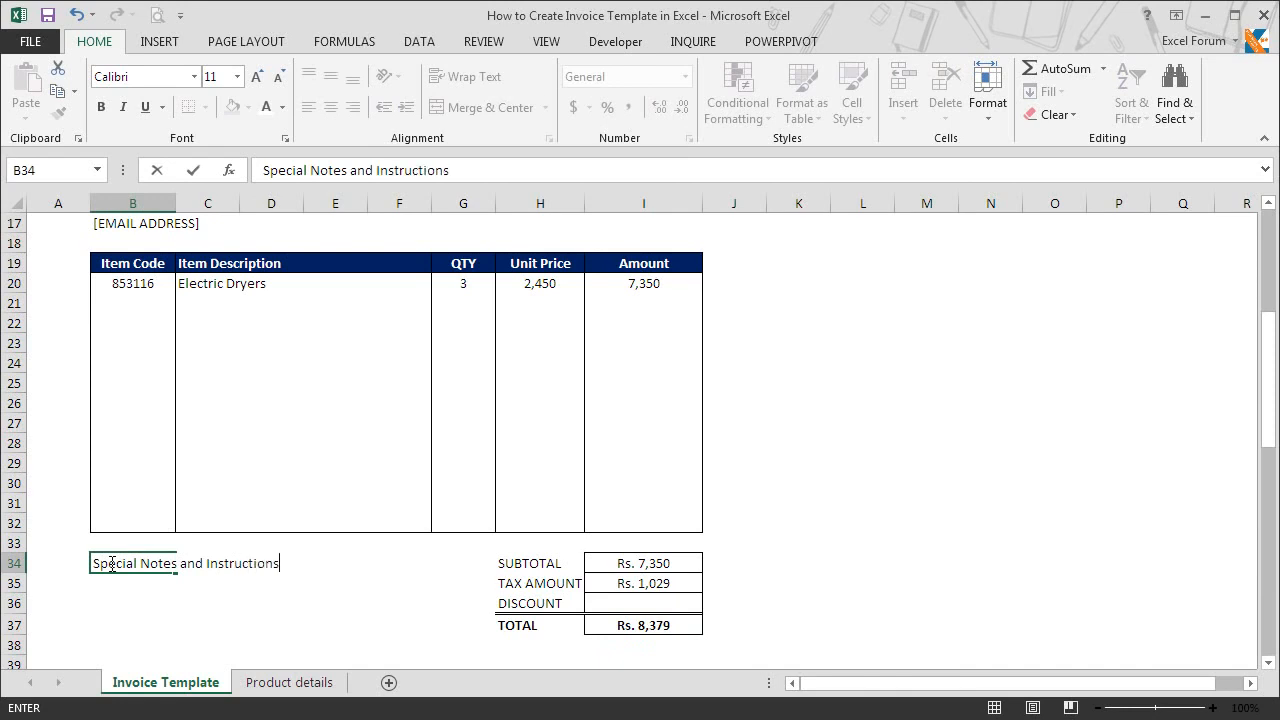
key("Return")
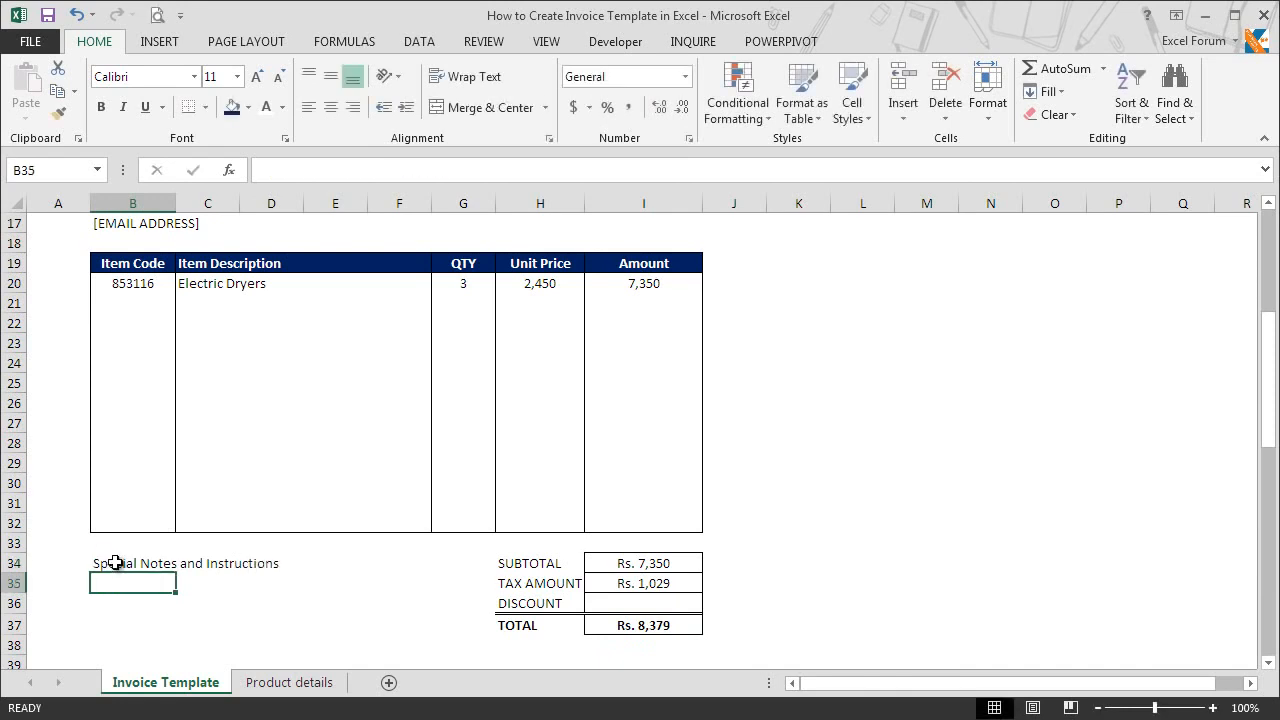
left_click(112, 565)
left_click_drag(170, 578, 387, 647)
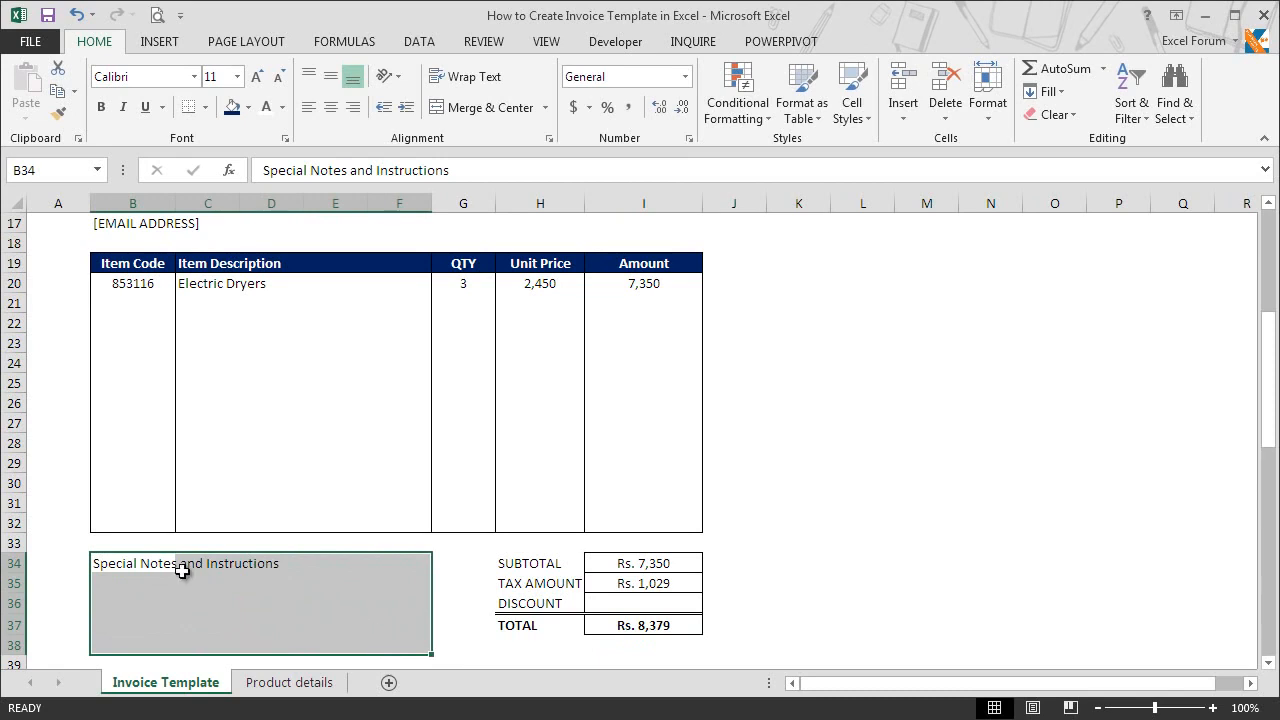
Step: Format the notes heading B34:F34 with a dark blue fill and bold white text
left_click(118, 566)
left_click_drag(118, 566, 404, 567)
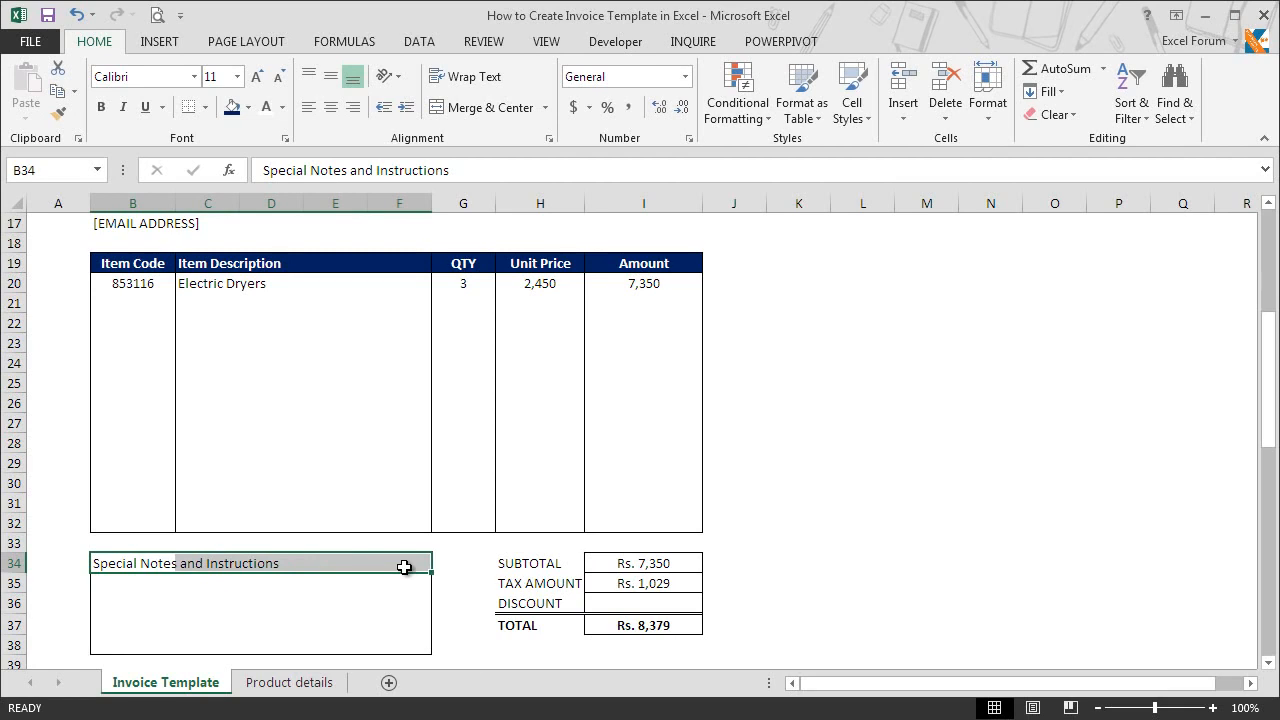
left_click(232, 108)
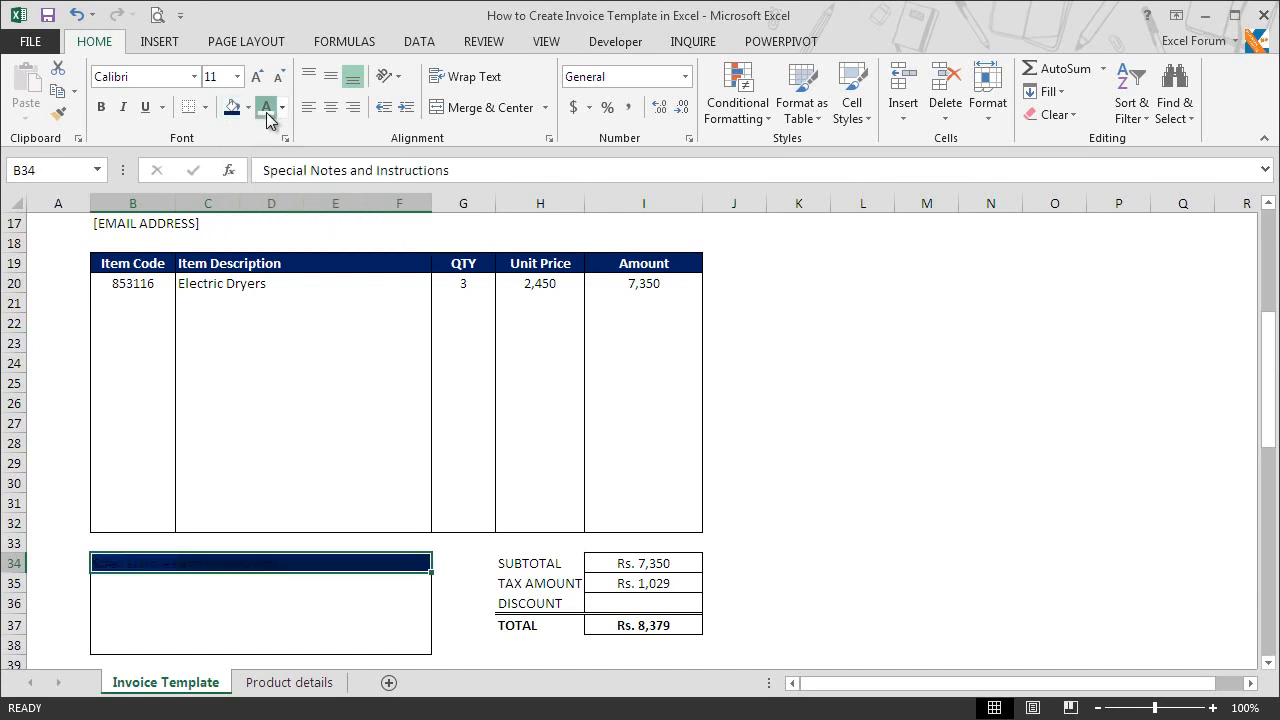
left_click(266, 110)
left_click(100, 107)
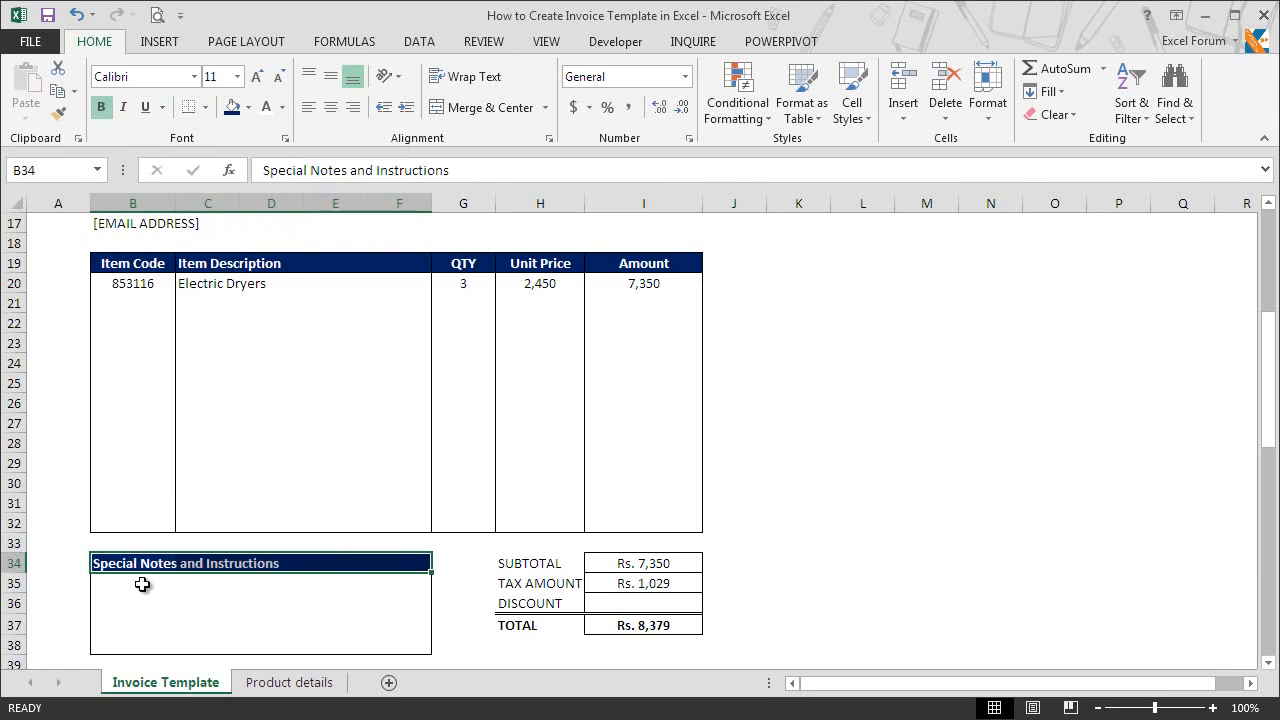
Step: Enter the note "1. Payment terms are 20 days from date of invoice" in B35
left_click(142, 583)
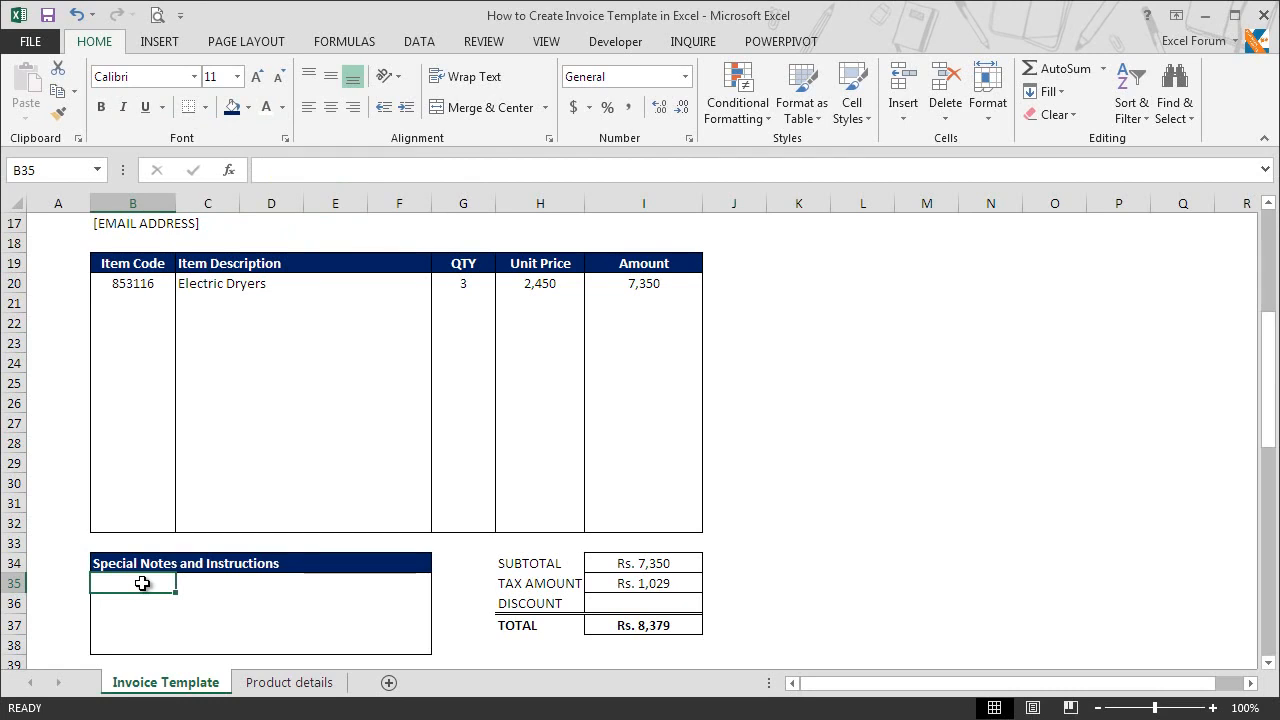
type("1. Payment te")
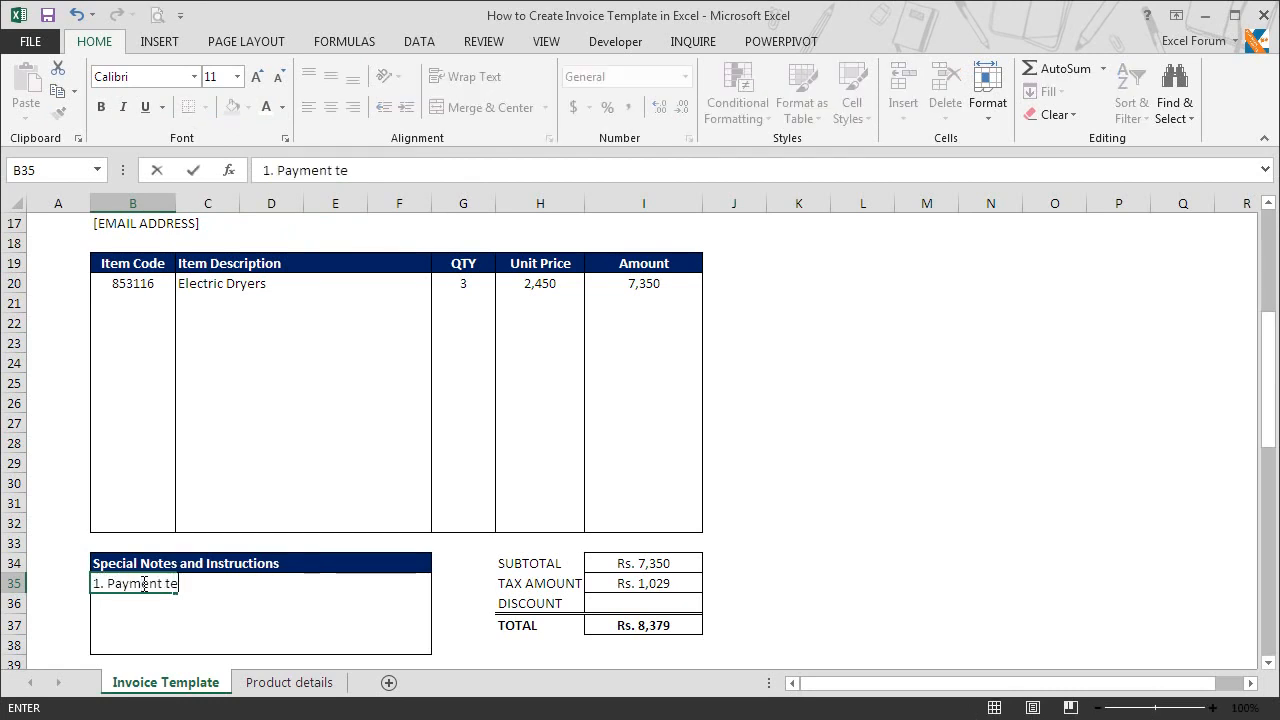
type("rms are 20 day")
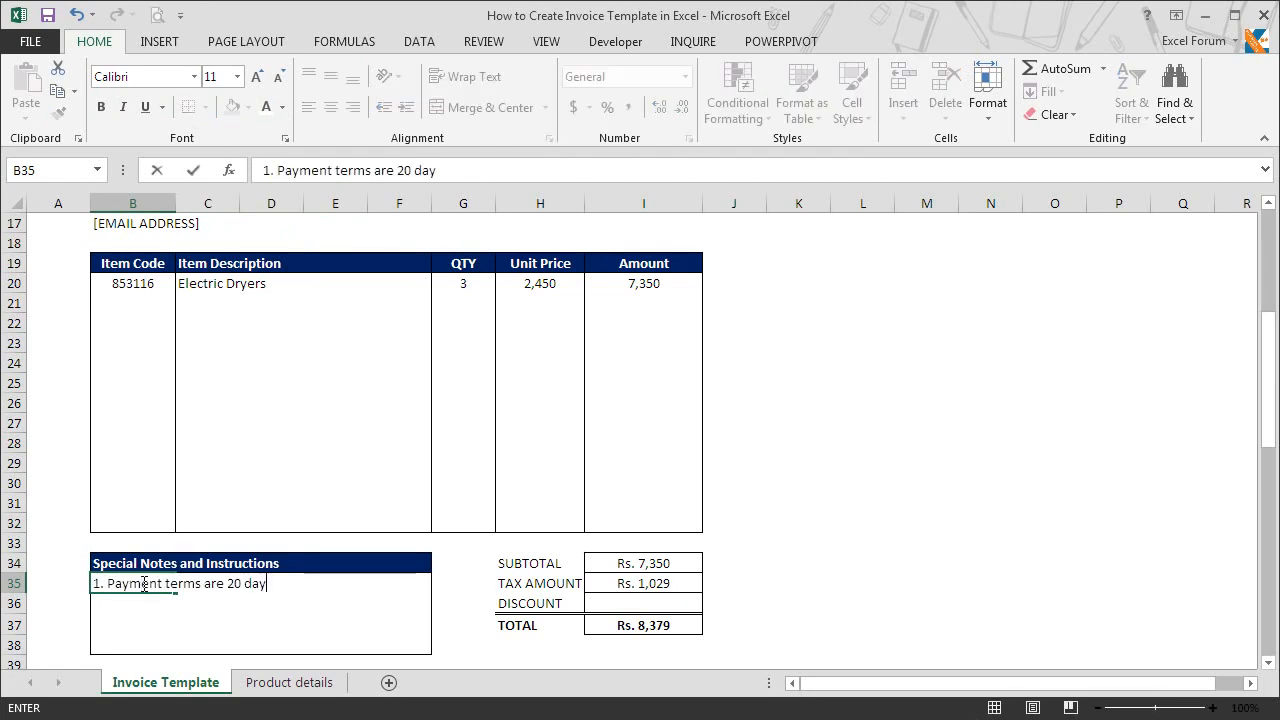
type("s from date of invoice")
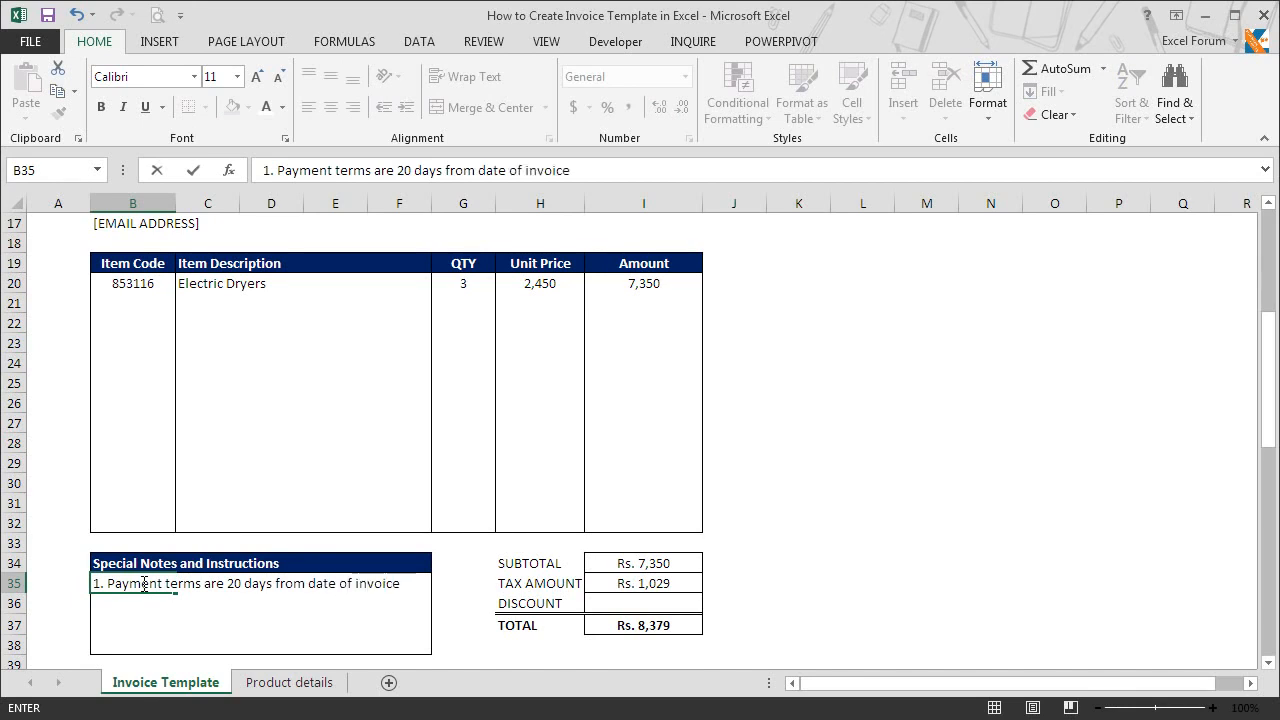
key("Return")
Step: Enter the note "2. Please include the invoice number on your cheques" in B36
type("2. Please inc")
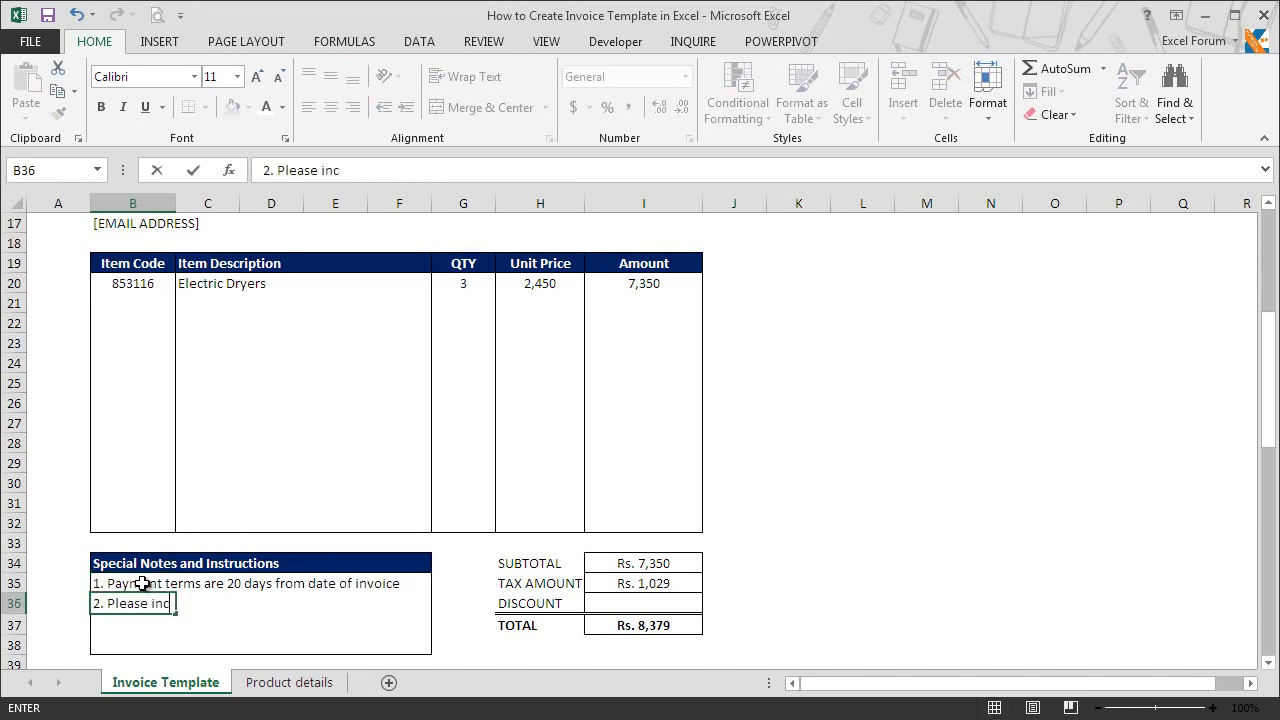
type("lude the invoi")
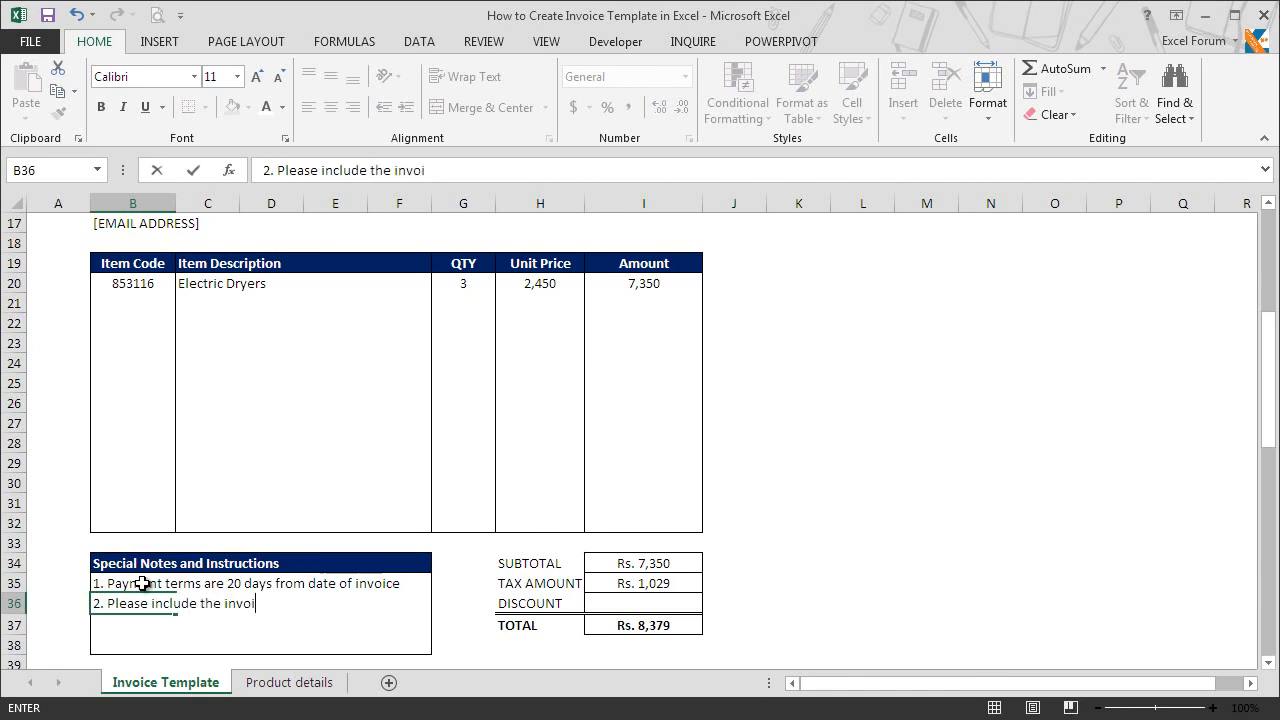
type("ce number on your cheques")
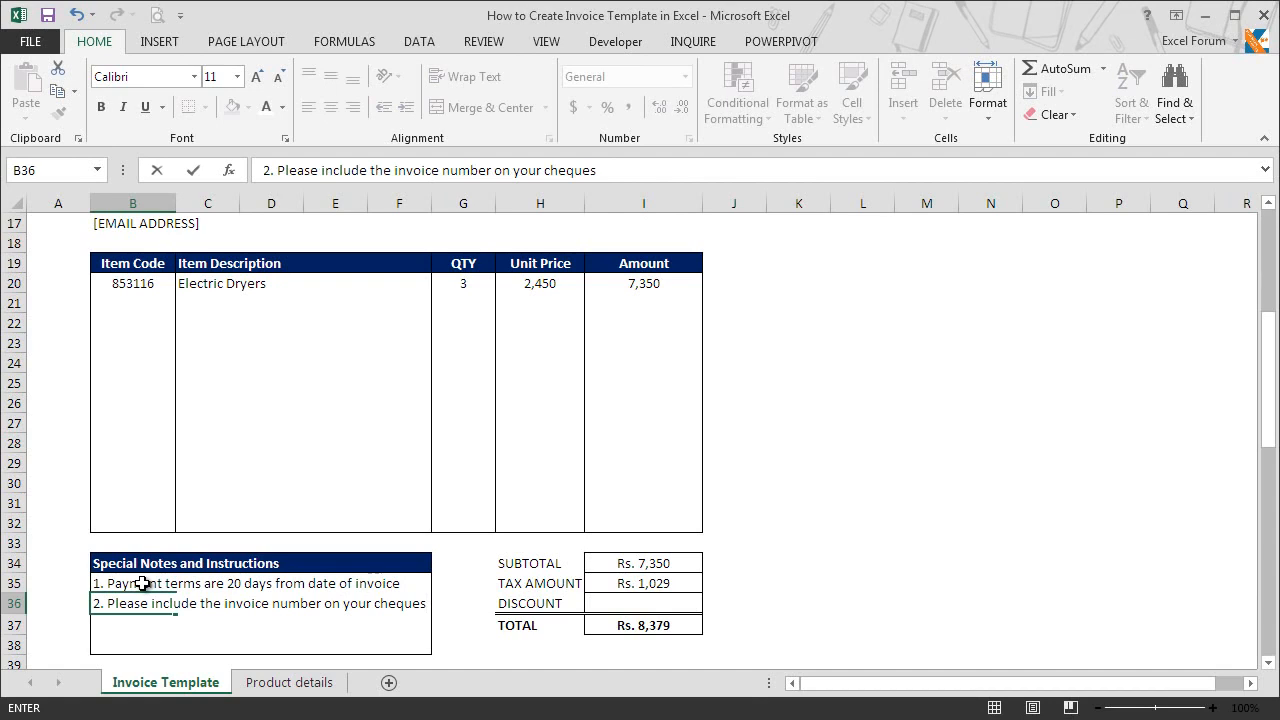
key("Return")
Step: Make the notes cells B35:B38 italic and set their font size to 10
left_click_drag(126, 588, 123, 645)
left_click(123, 110)
left_click(213, 76)
type("10")
key("Return")
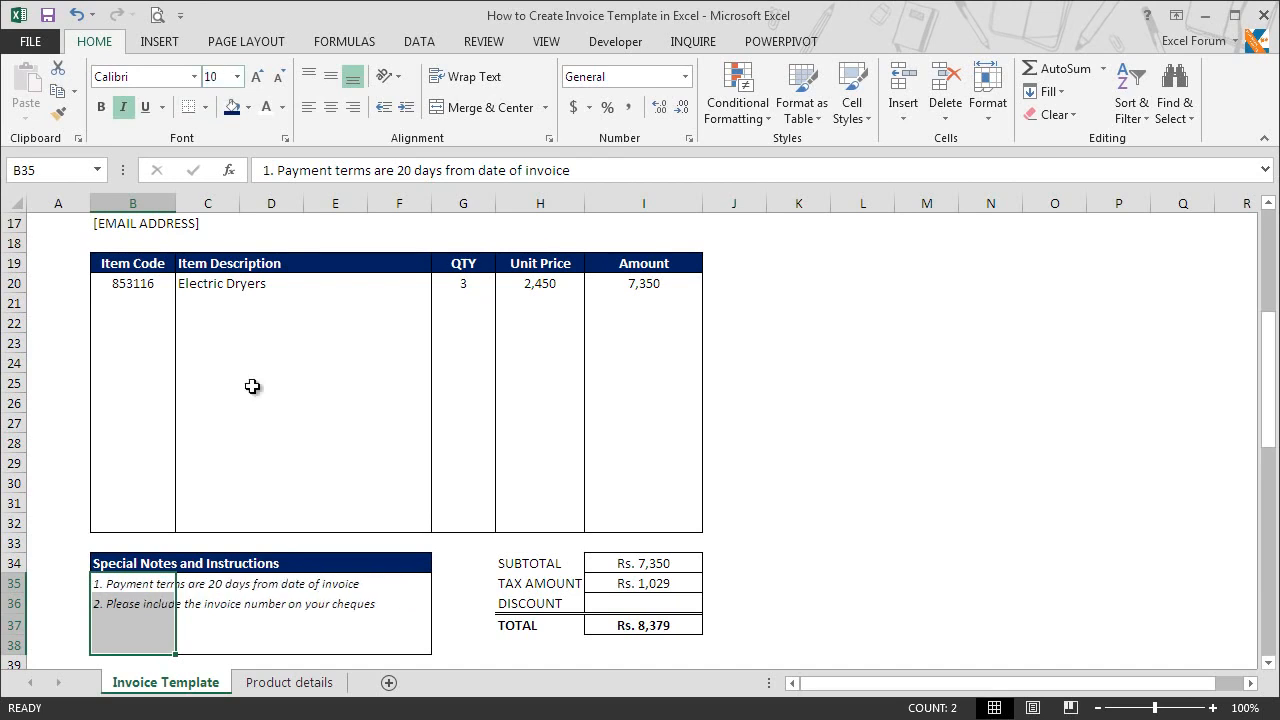
Step: Format cells H43:I43 below the totals with a thin solid top border and Center Across Selection horizontal alignment
left_click(1268, 663)
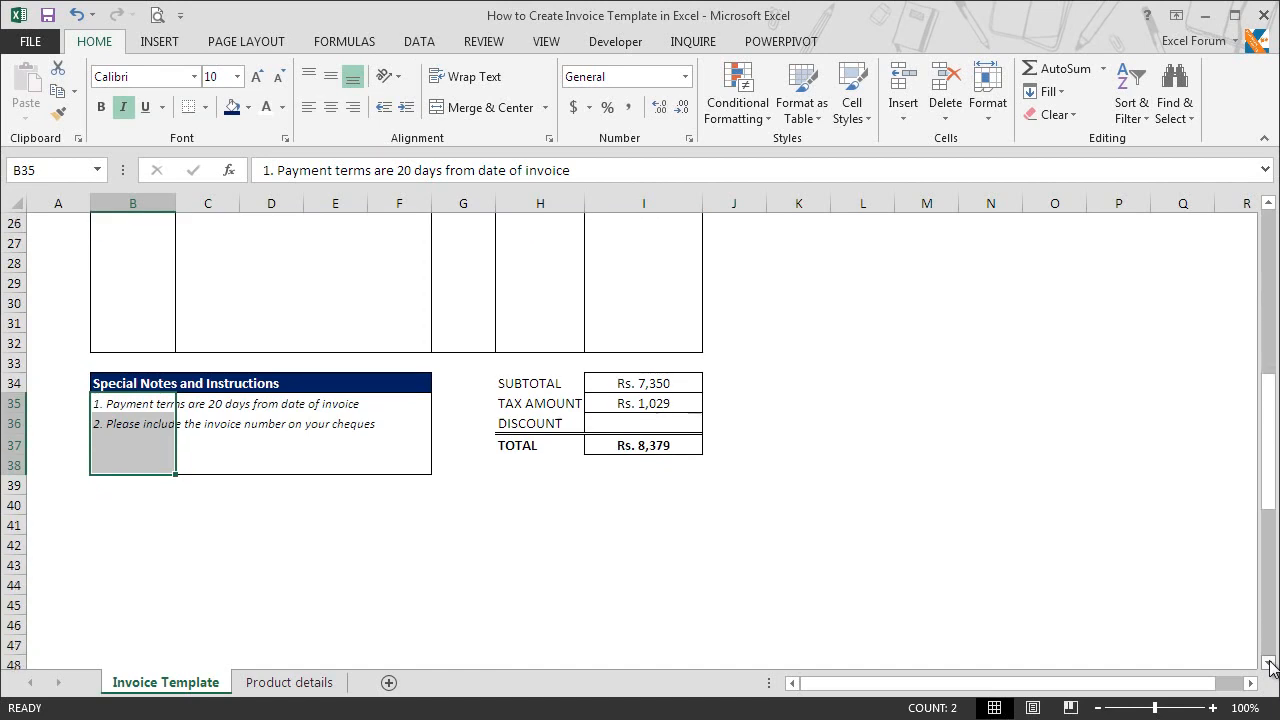
left_click(1269, 662)
left_click(1269, 662)
left_click(1269, 662)
left_click(1269, 662)
left_click(1269, 662)
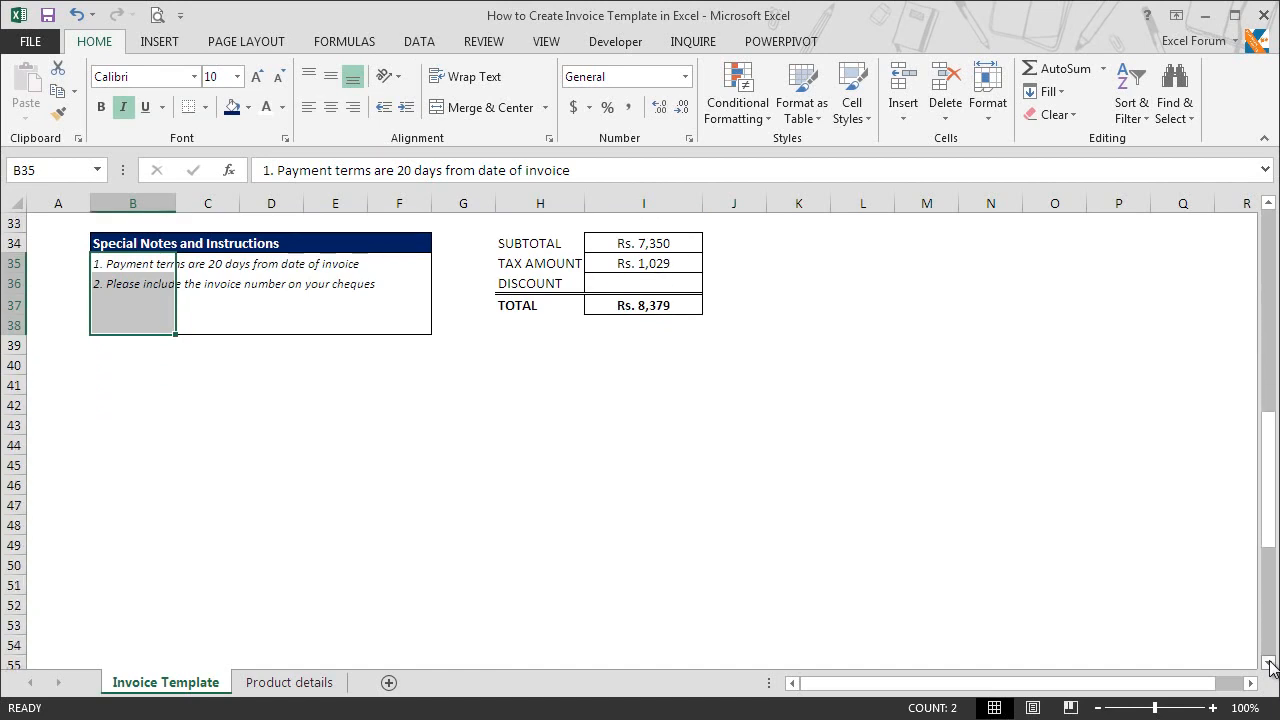
left_click(1269, 662)
left_click(533, 418)
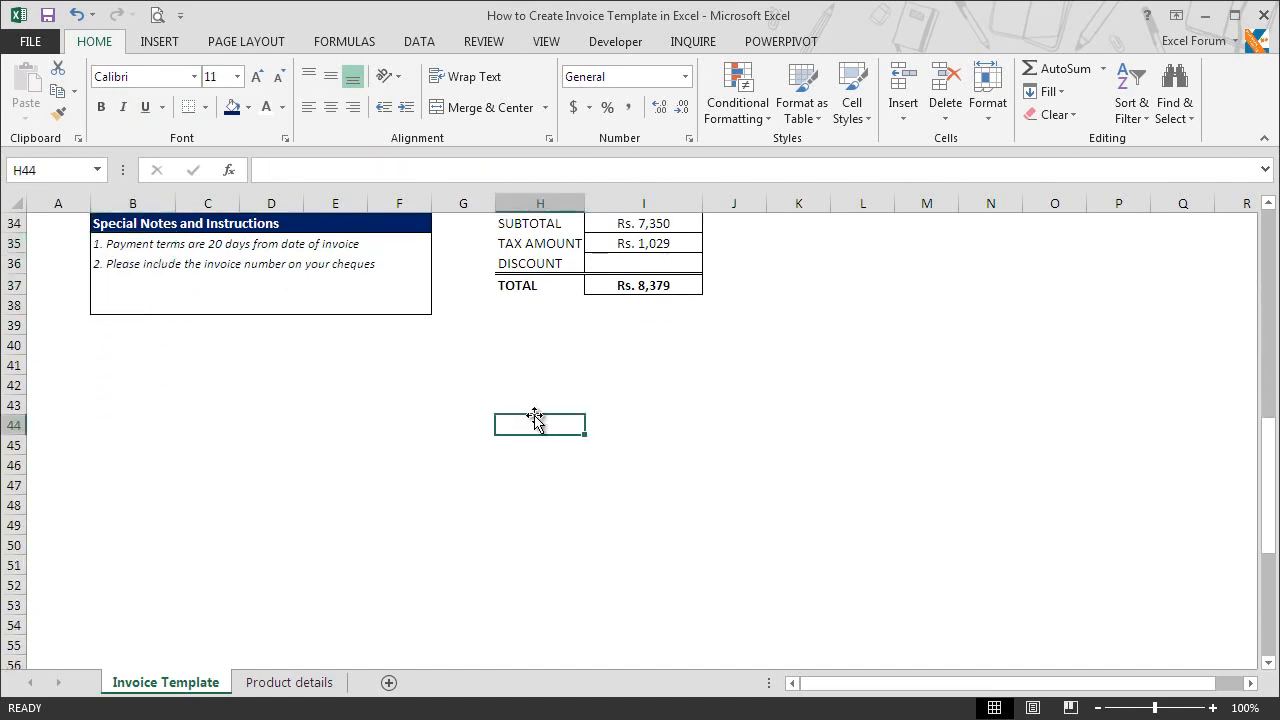
key("Up")
key("shift+Right")
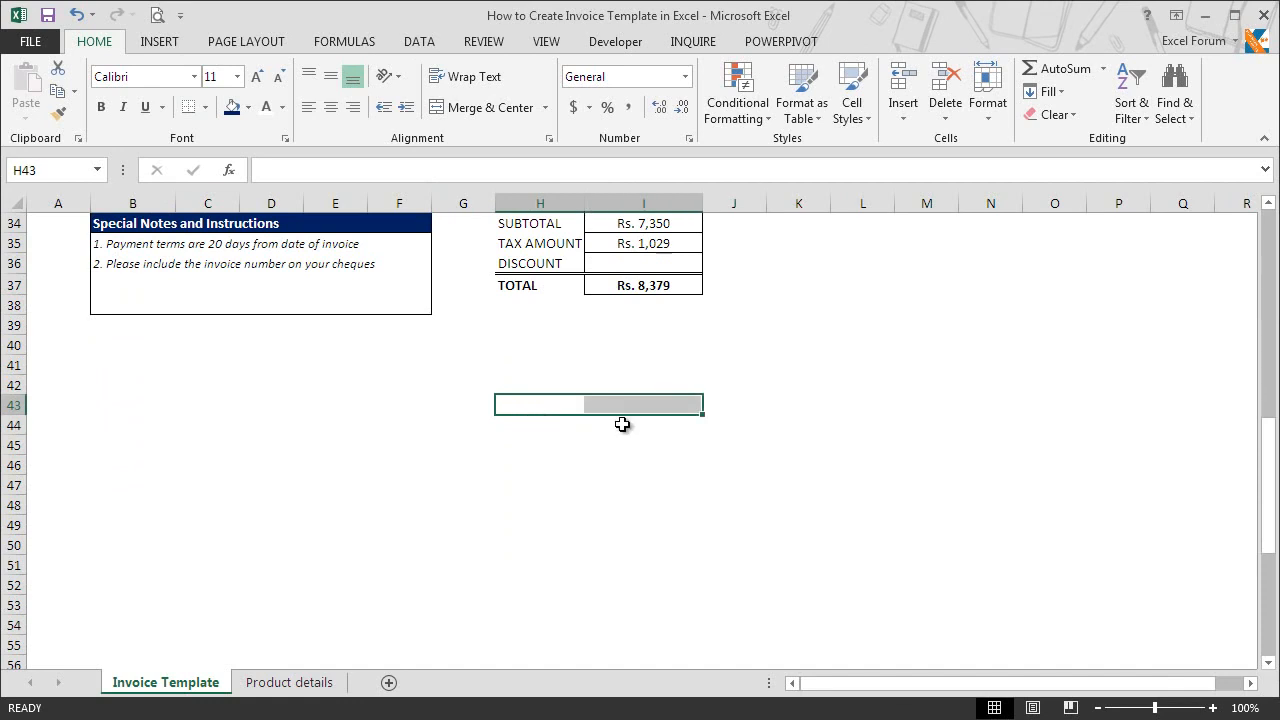
key("ctrl+1")
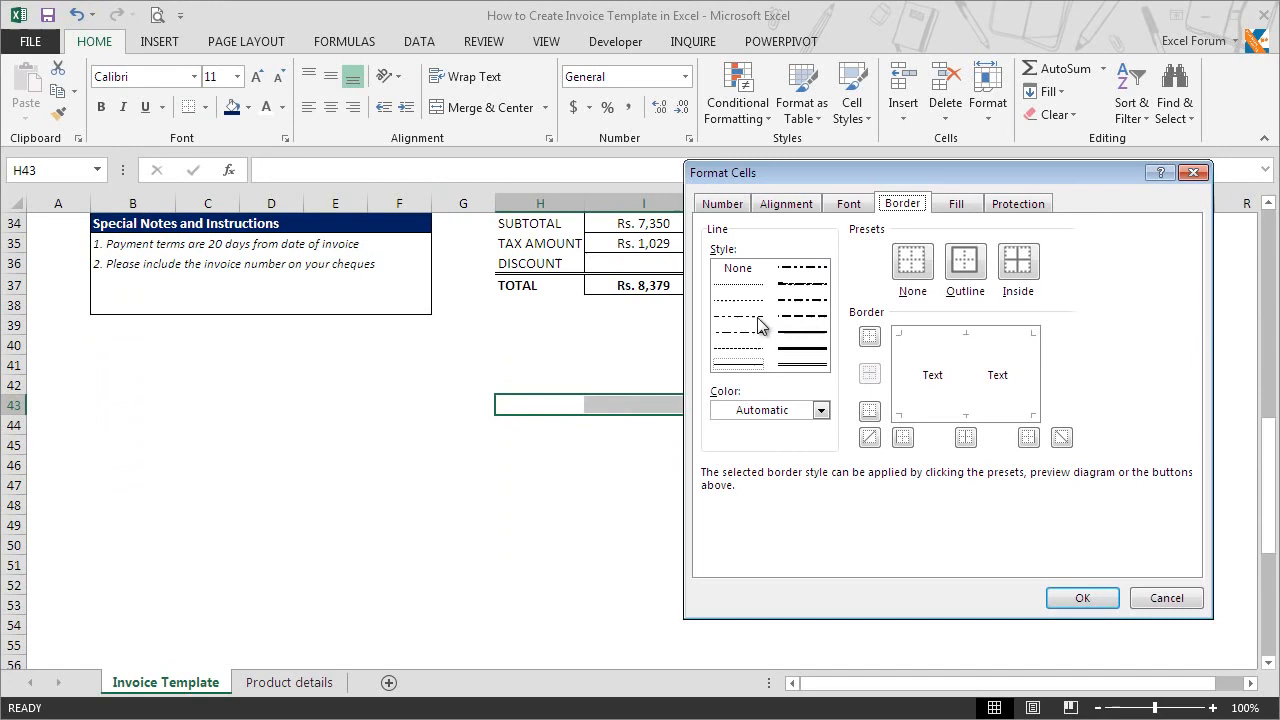
left_click(748, 366)
left_click(869, 336)
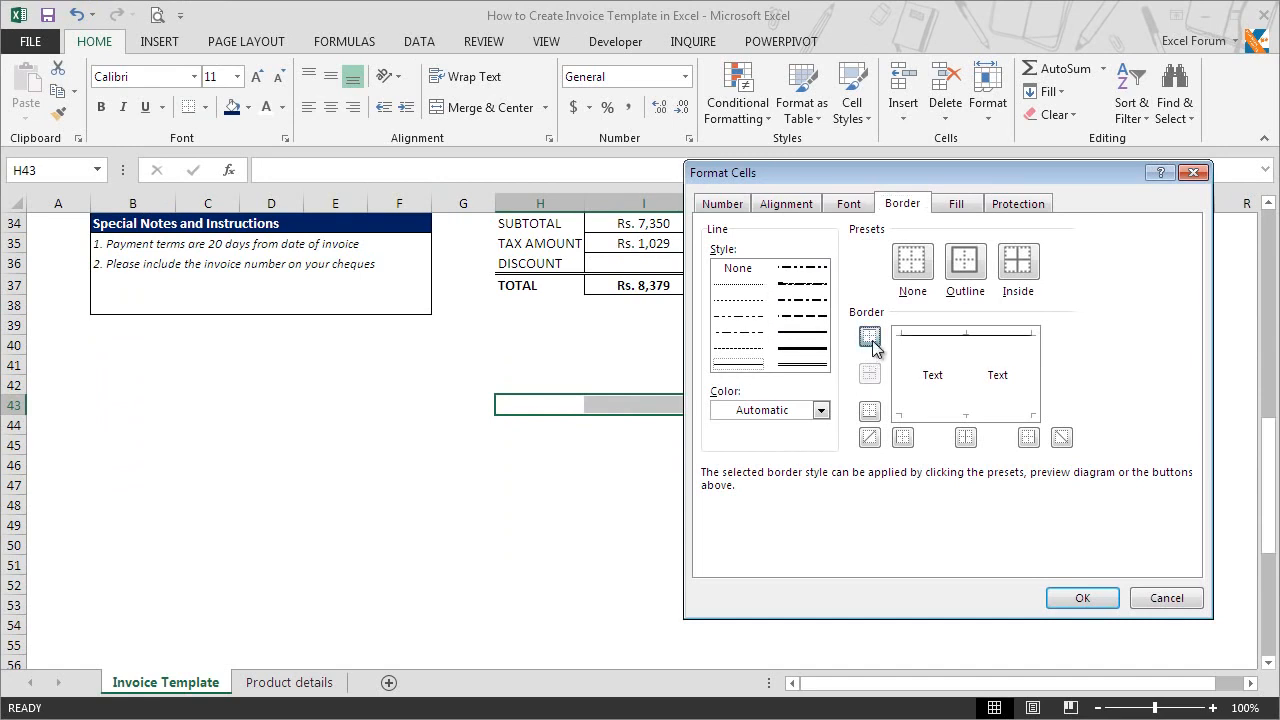
left_click(802, 209)
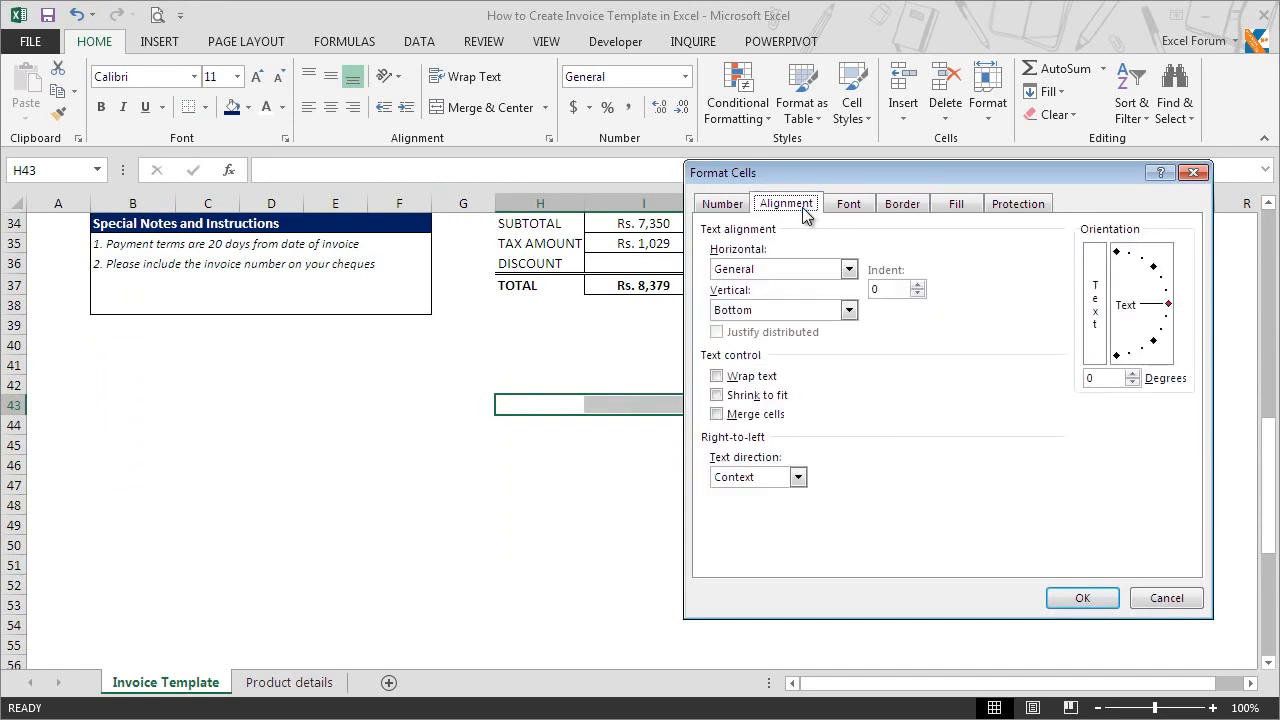
left_click(779, 267)
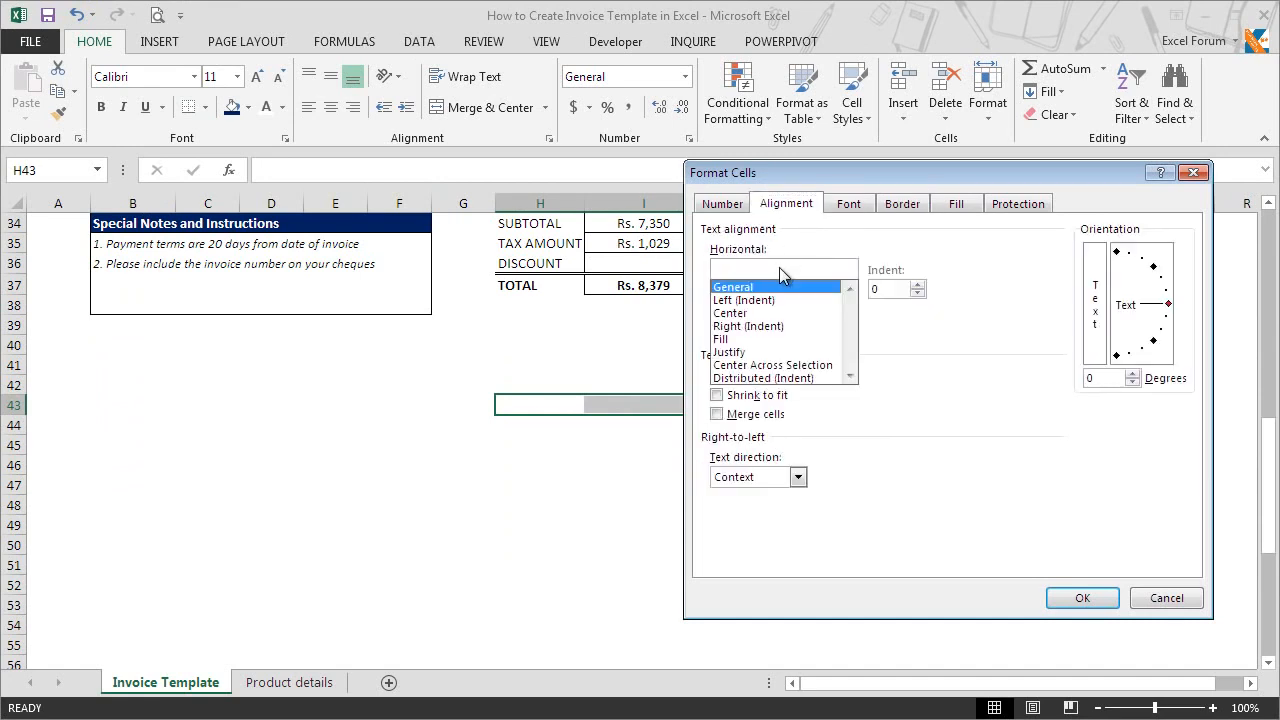
left_click(797, 366)
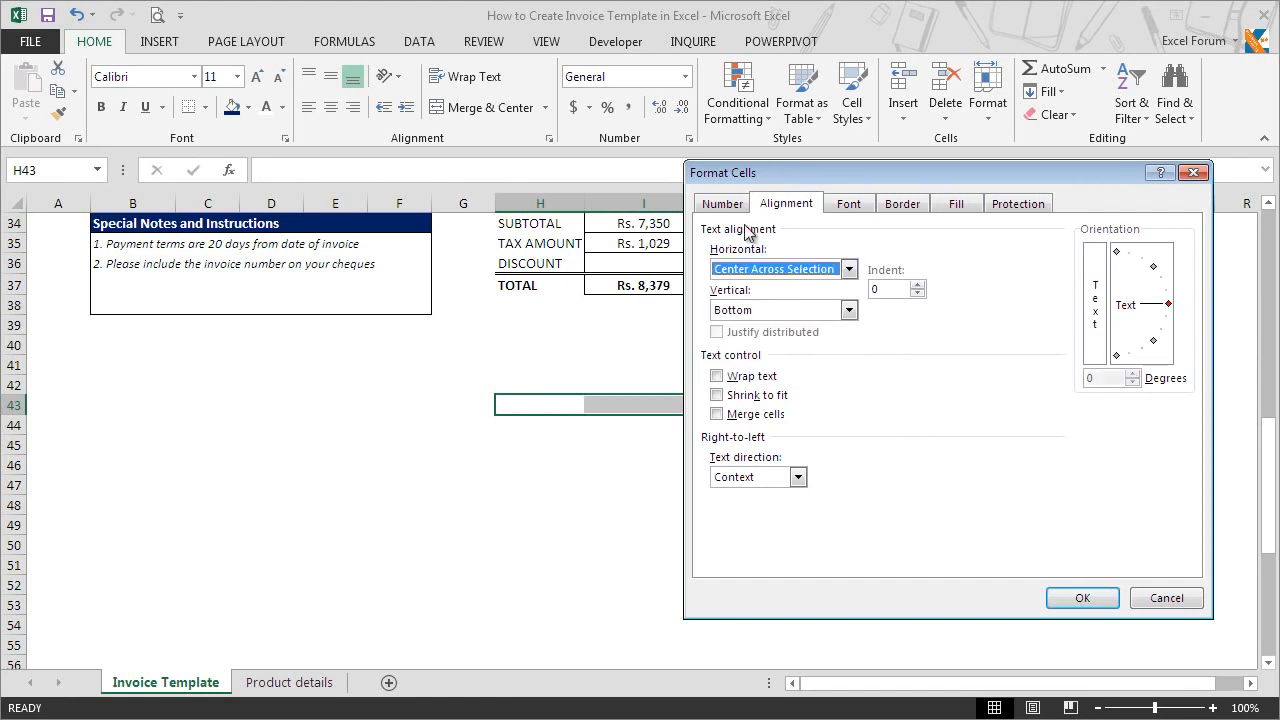
left_click(1083, 598)
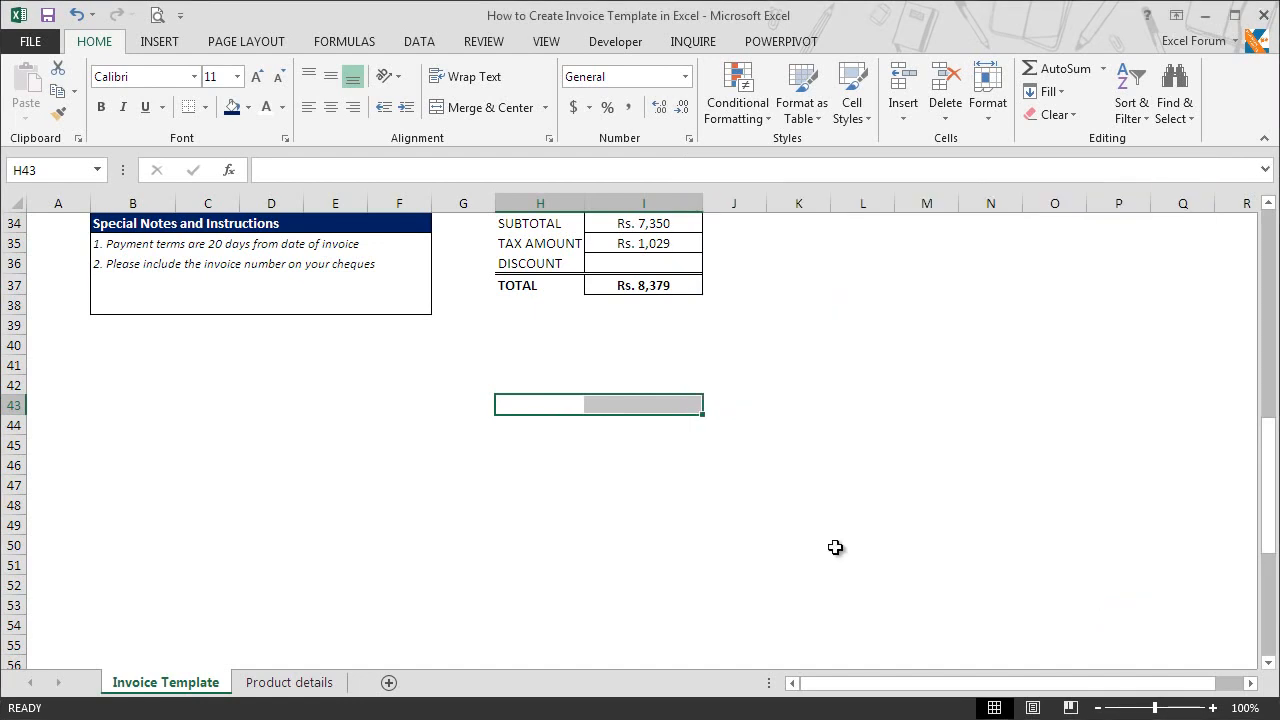
Step: Enter the label "Signature" in H43 beneath the signature line
left_click(543, 405)
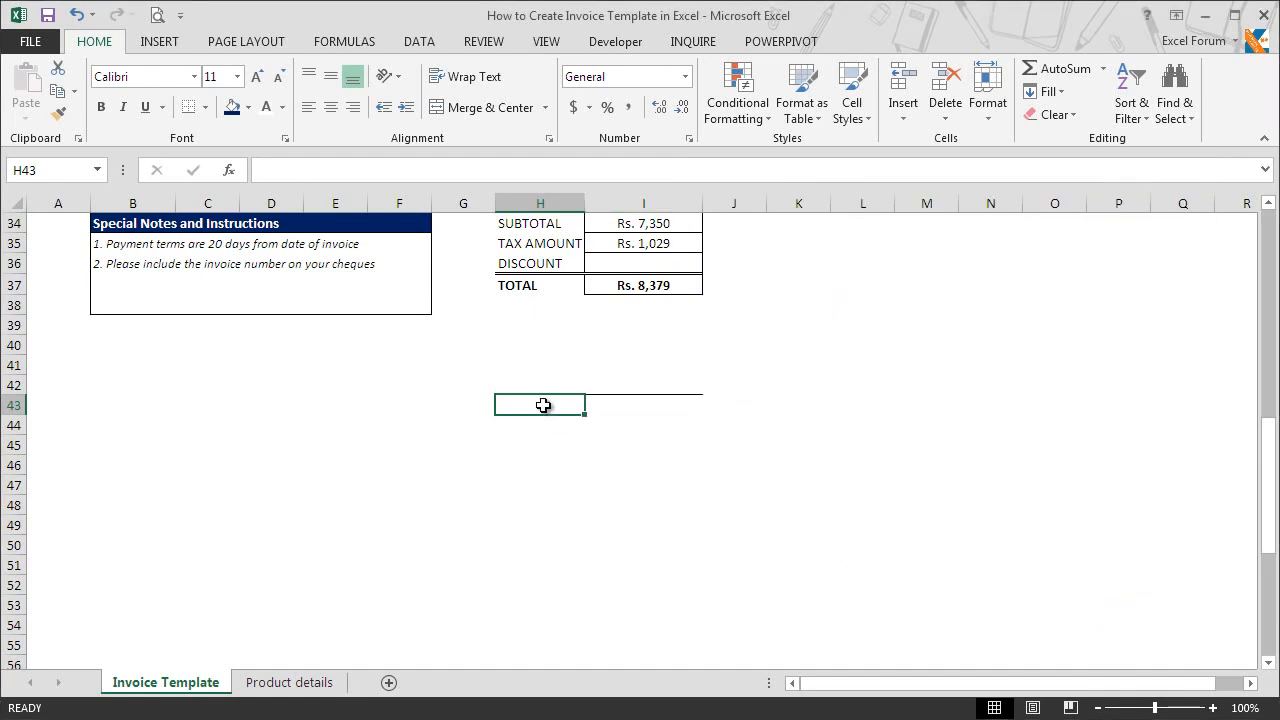
type("Signature")
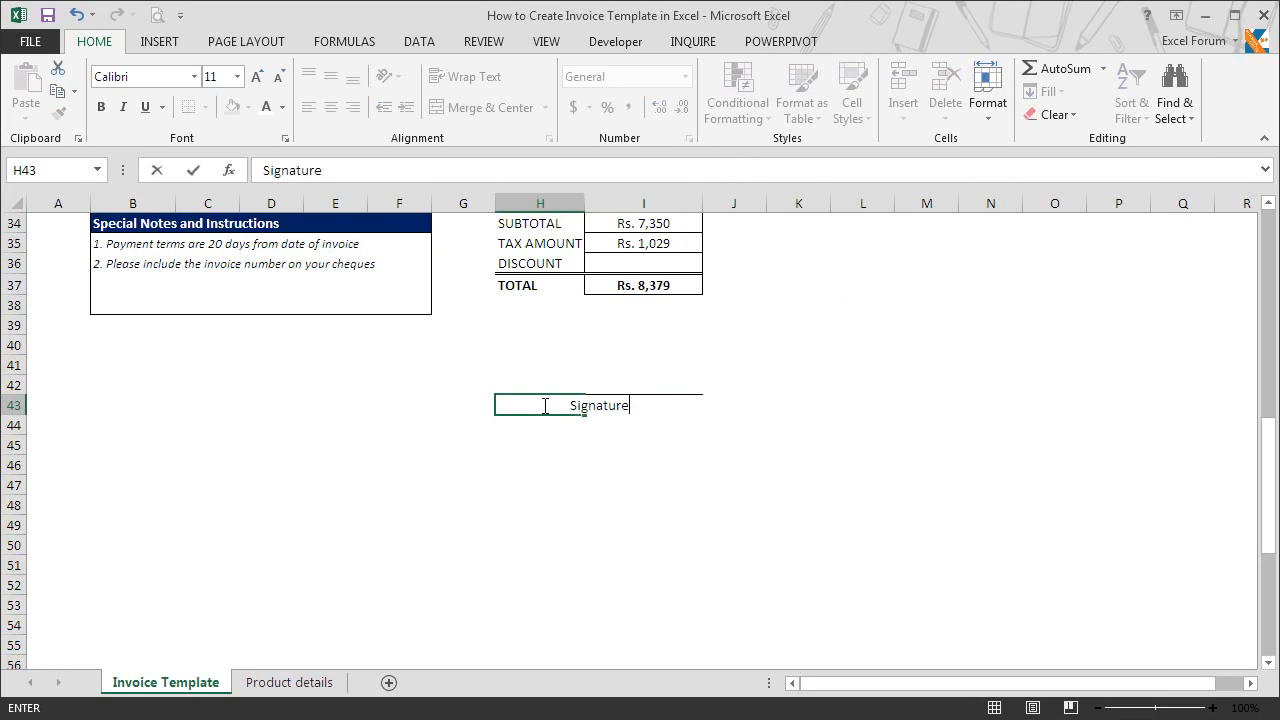
key("Return")
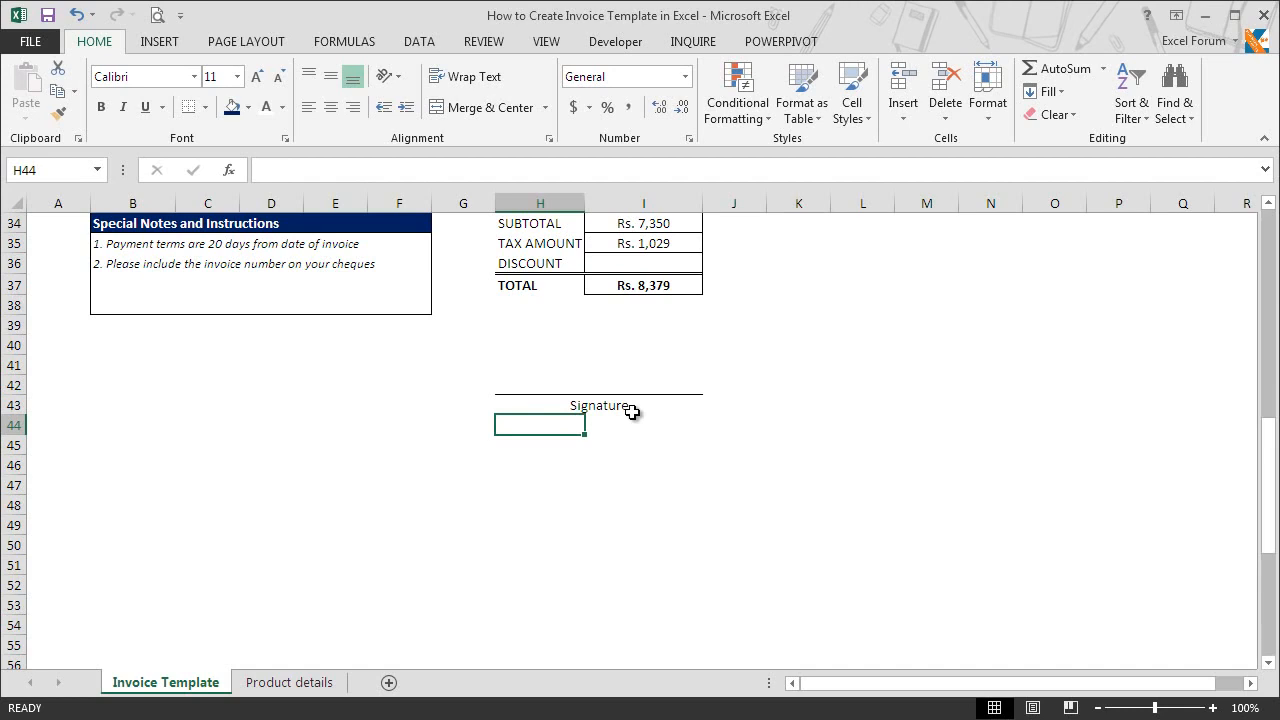
Step: Set the horizontal alignment of cells B49:I49 to Center Across Selection
left_click(99, 526)
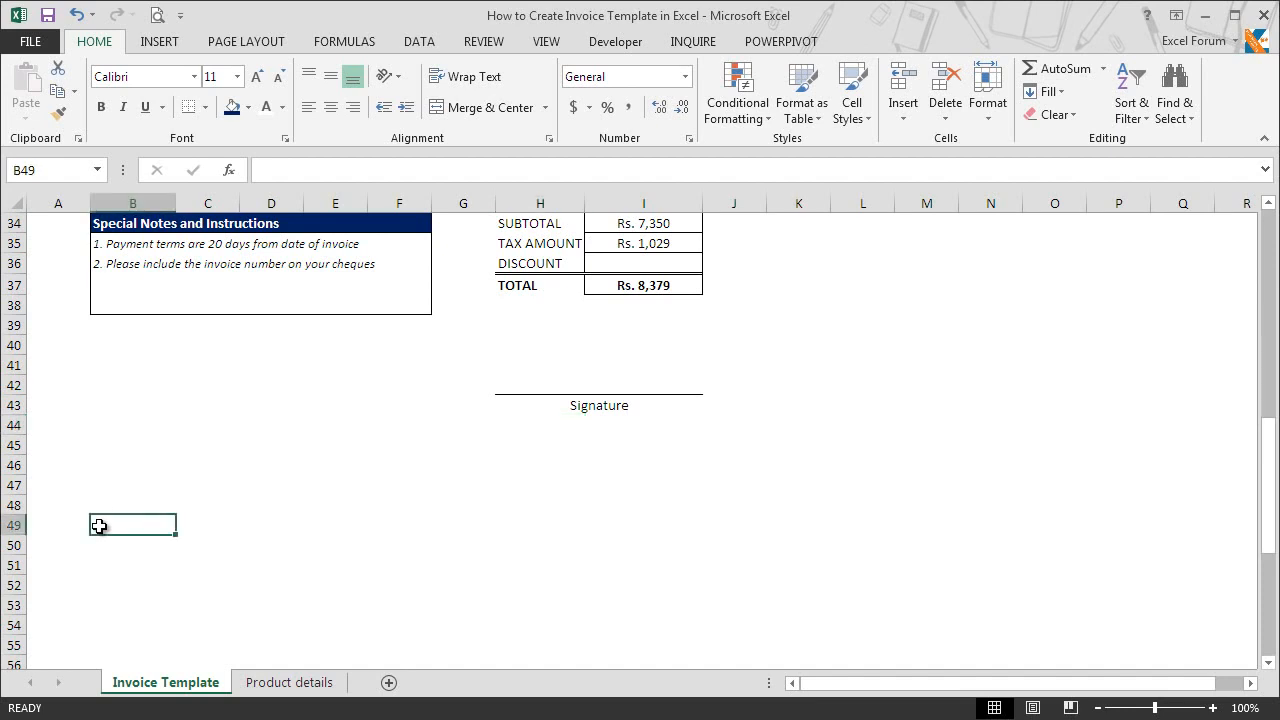
left_click_drag(103, 526, 663, 521)
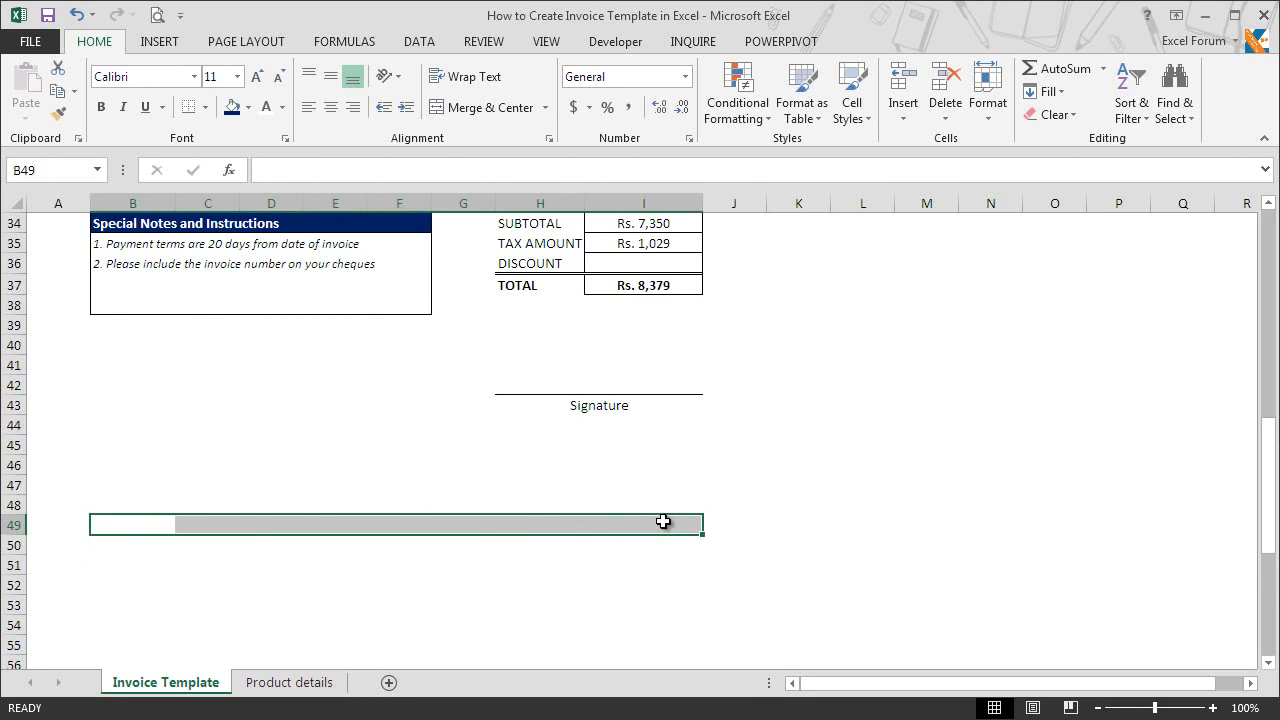
key("ctrl+1")
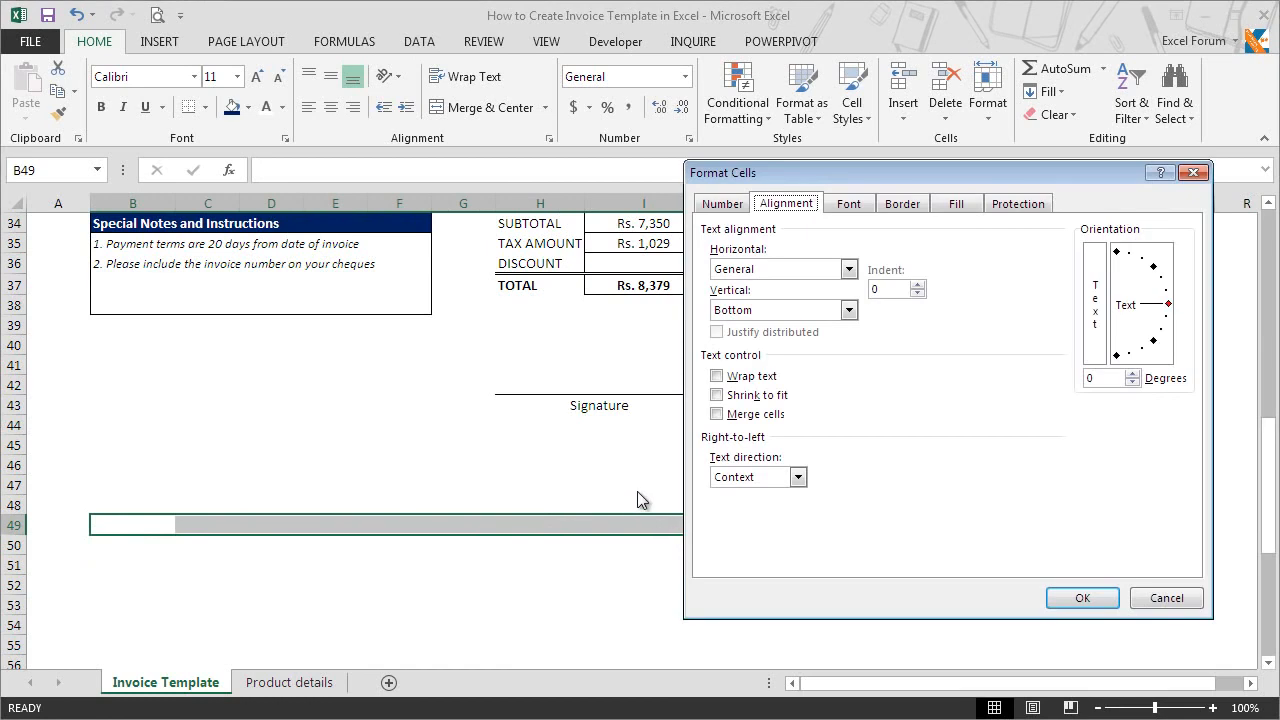
left_click(758, 271)
left_click(790, 366)
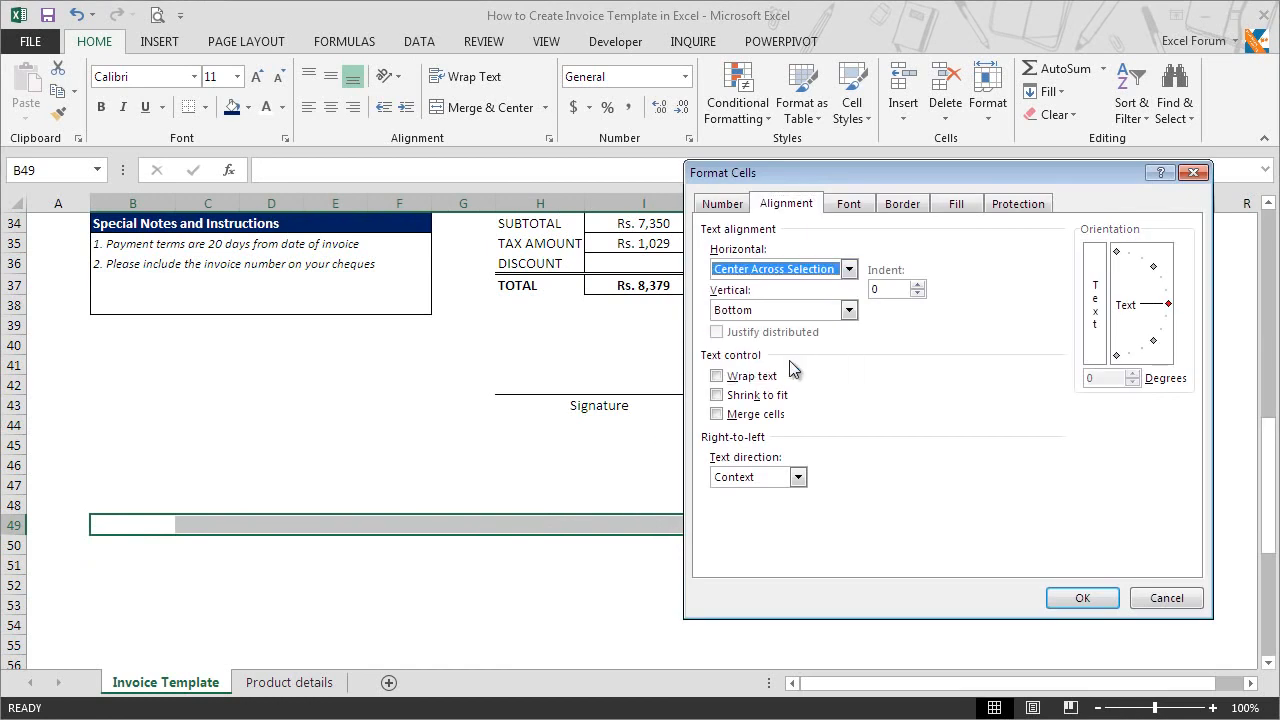
left_click(1080, 598)
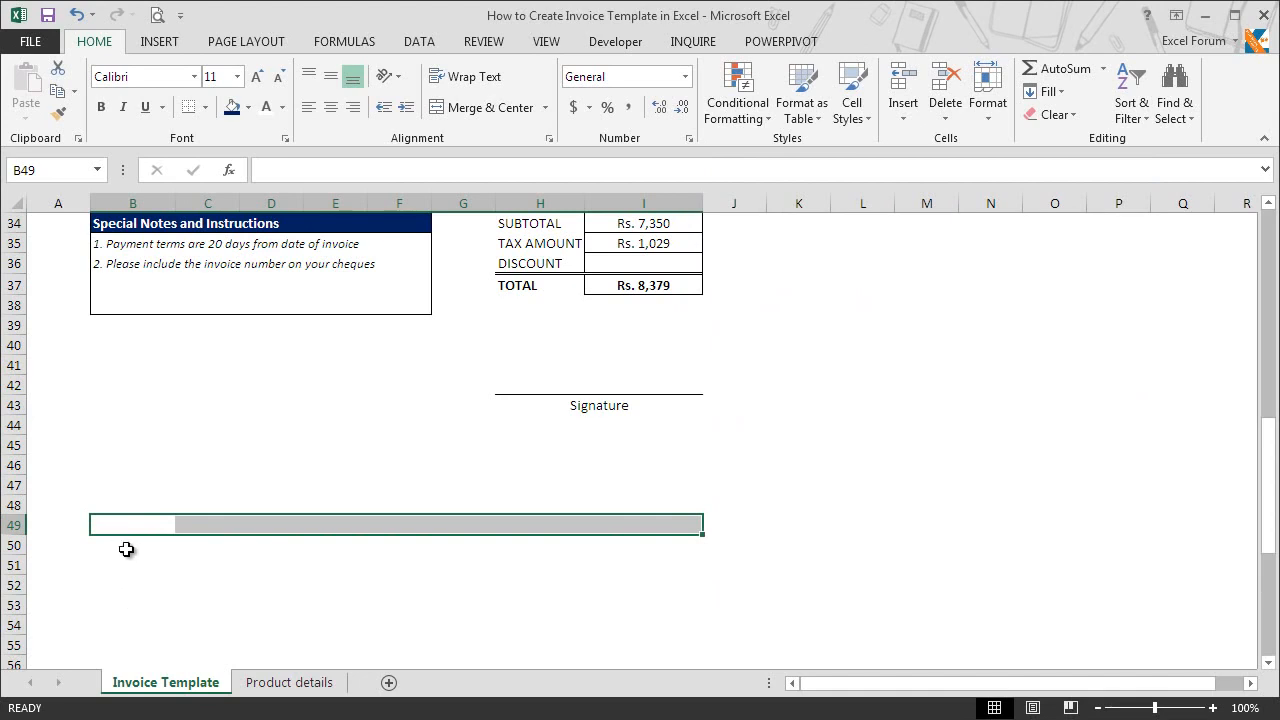
Step: Copy the formatting of row 49 onto rows 50 through 53
left_click(17, 525)
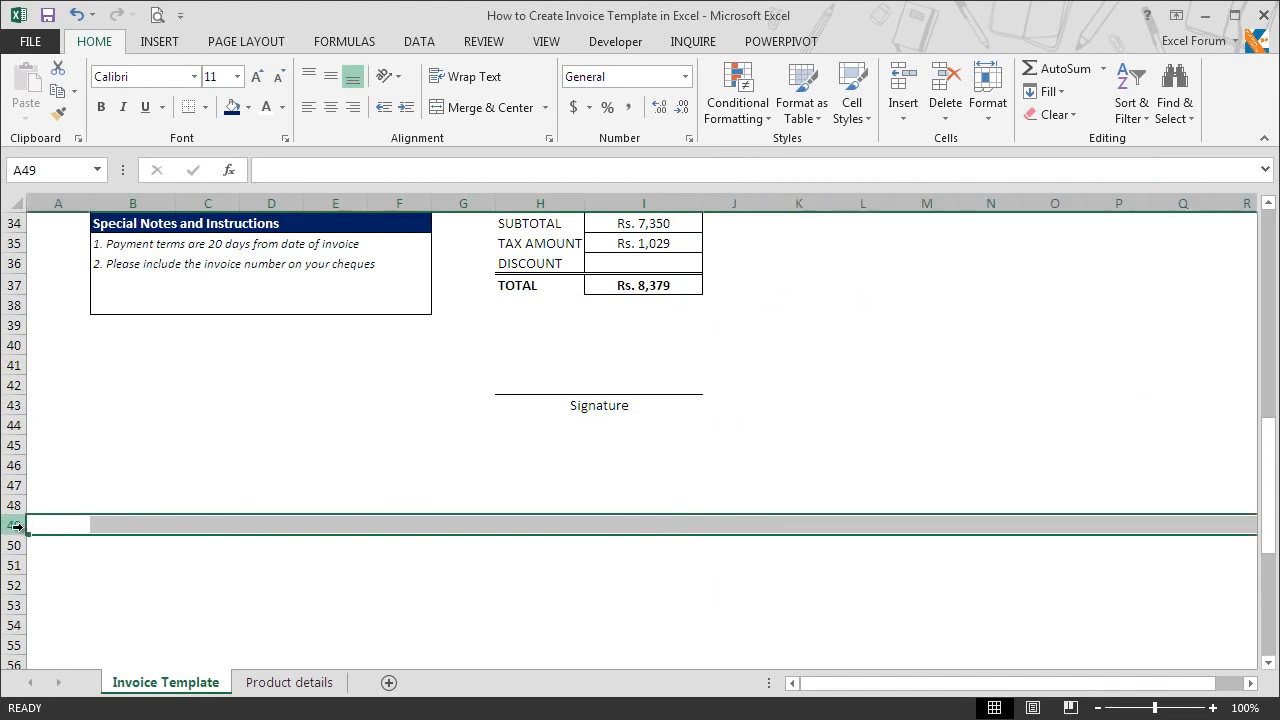
key("ctrl+c")
left_click_drag(17, 545, 20, 612)
right_click(20, 612)
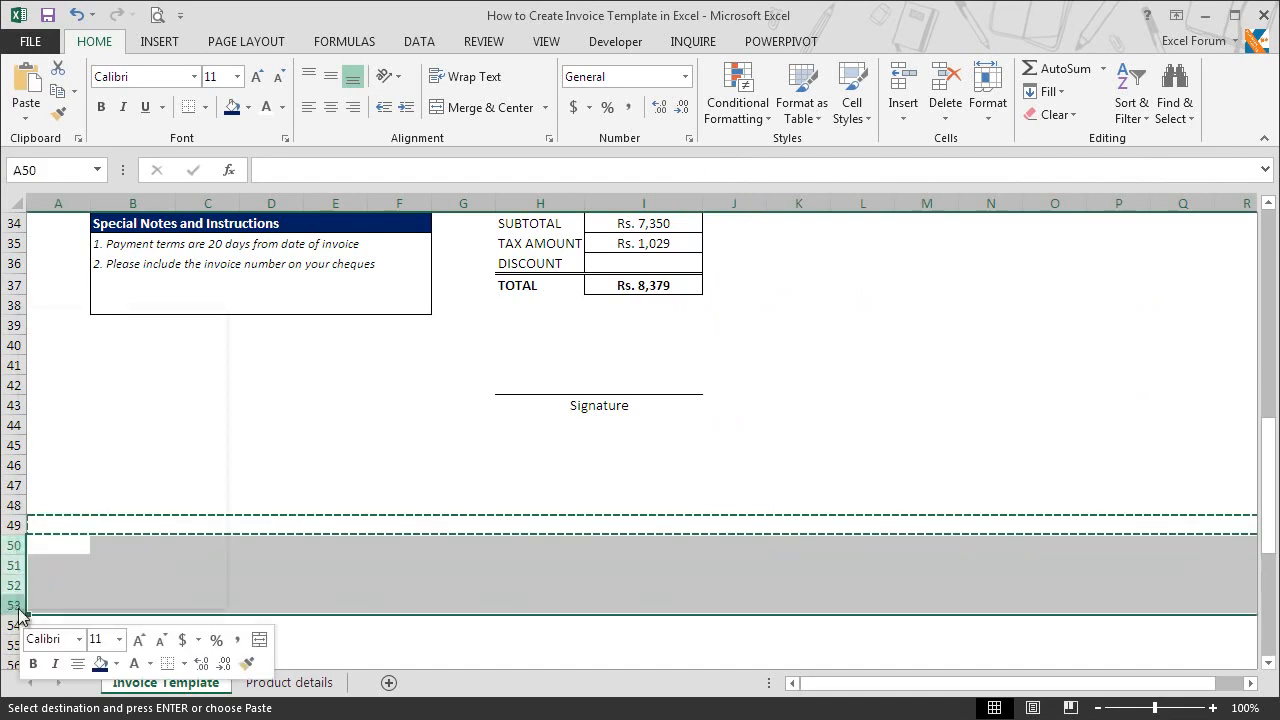
left_click(62, 398)
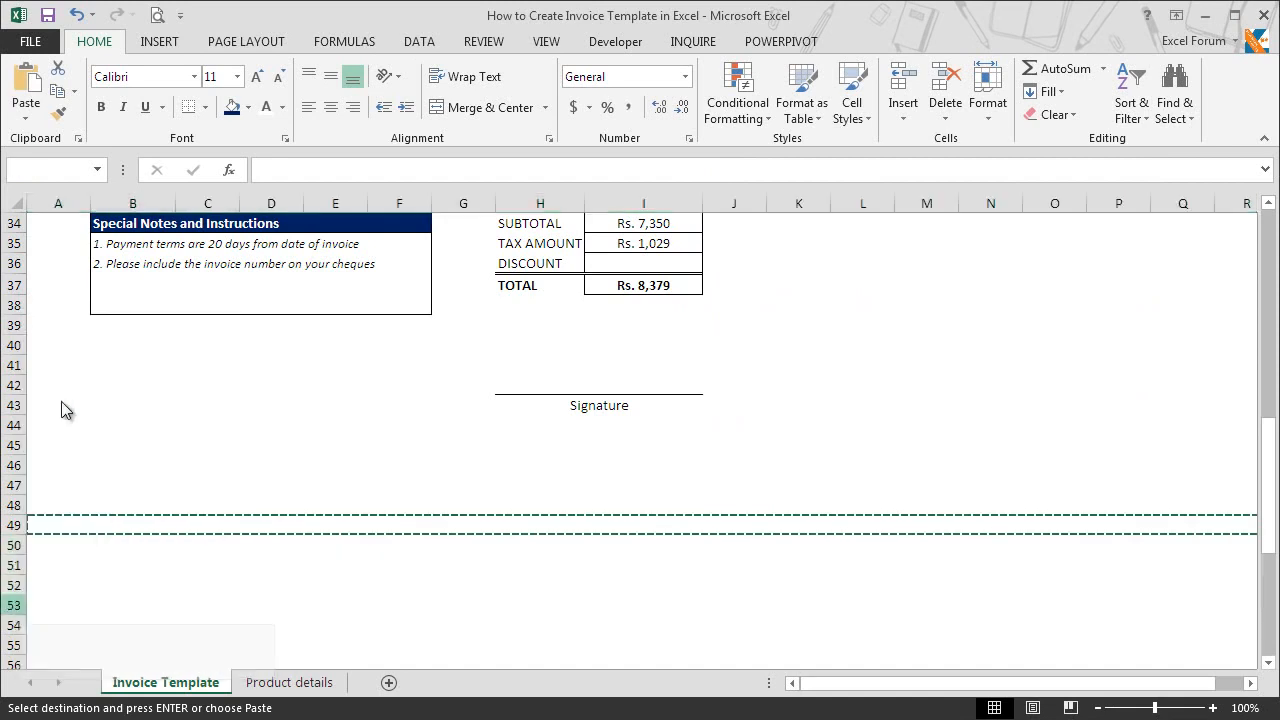
left_click(90, 538)
left_click(106, 525)
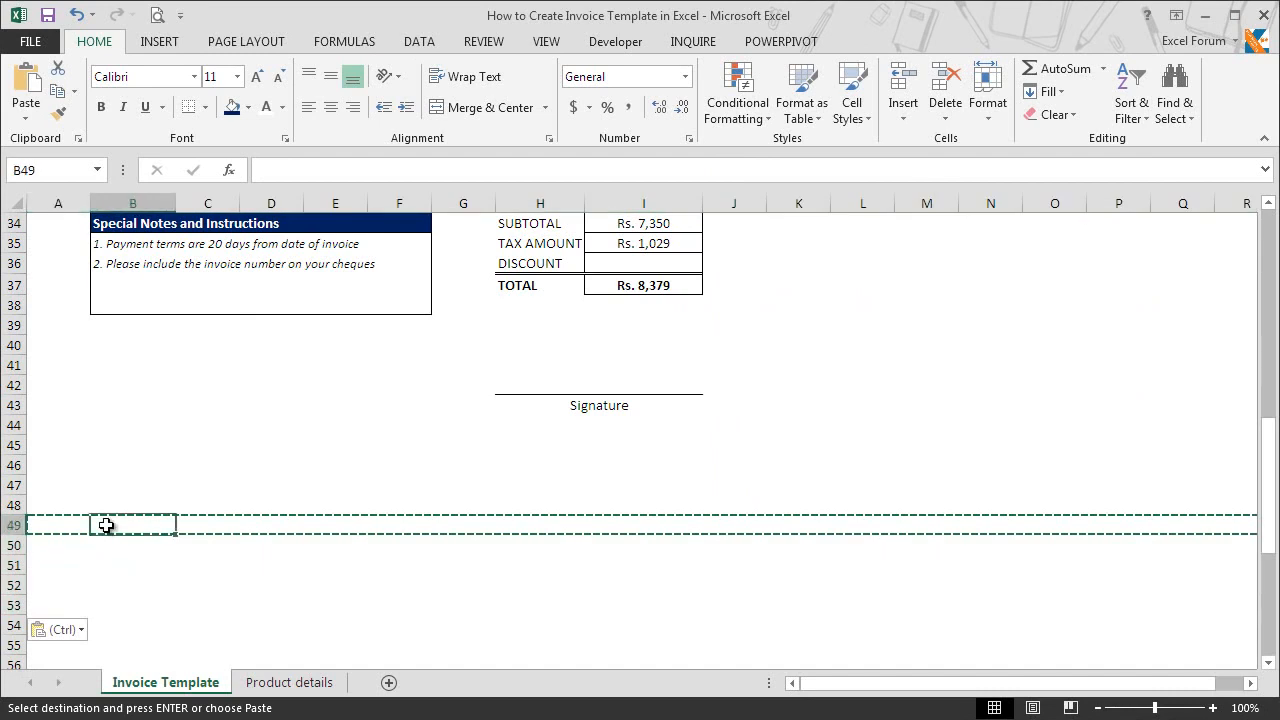
key("Escape")
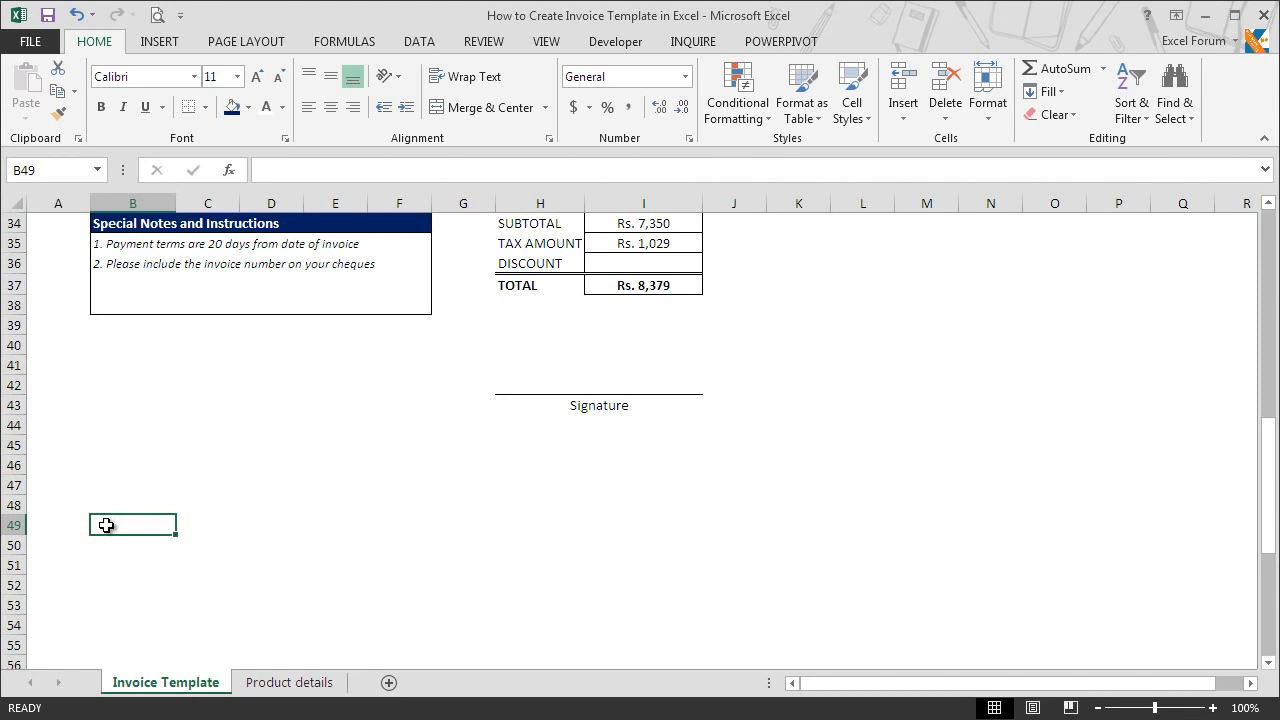
Step: Enter the formula ="Make all your cheques payble to :"&B4 in B49 to reference the company name
type("=")
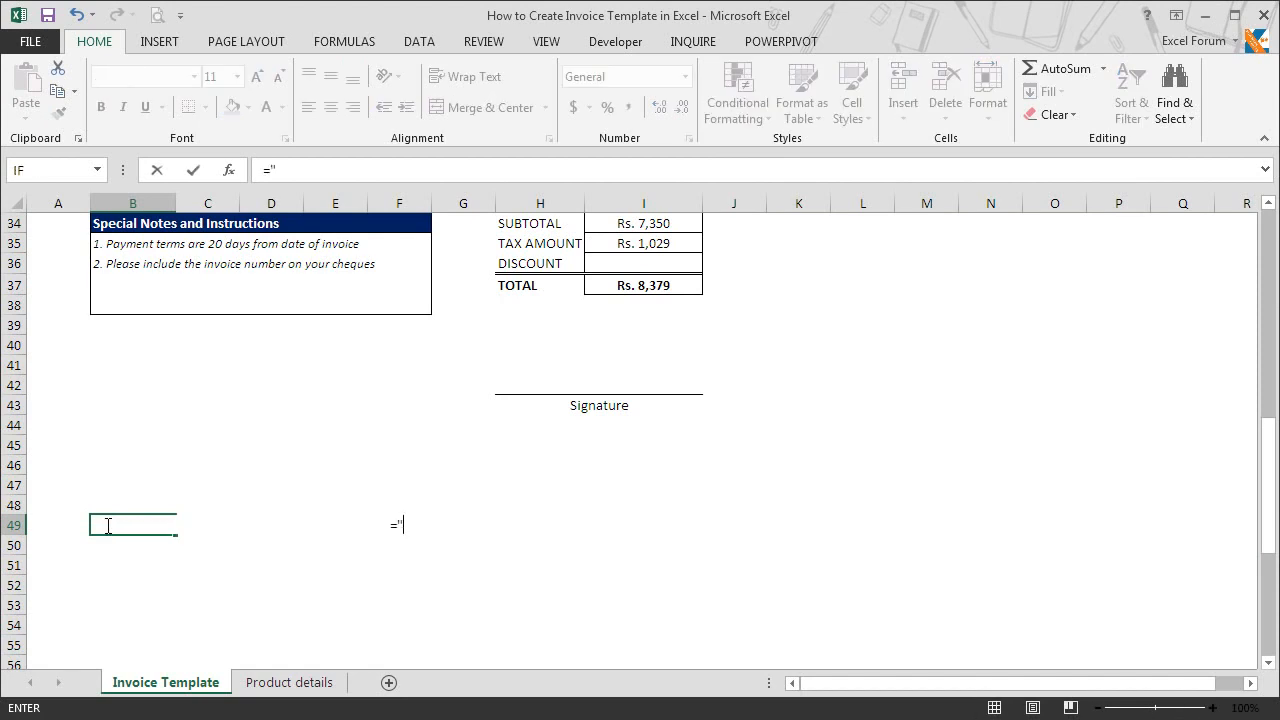
type("\"Make all your cheq")
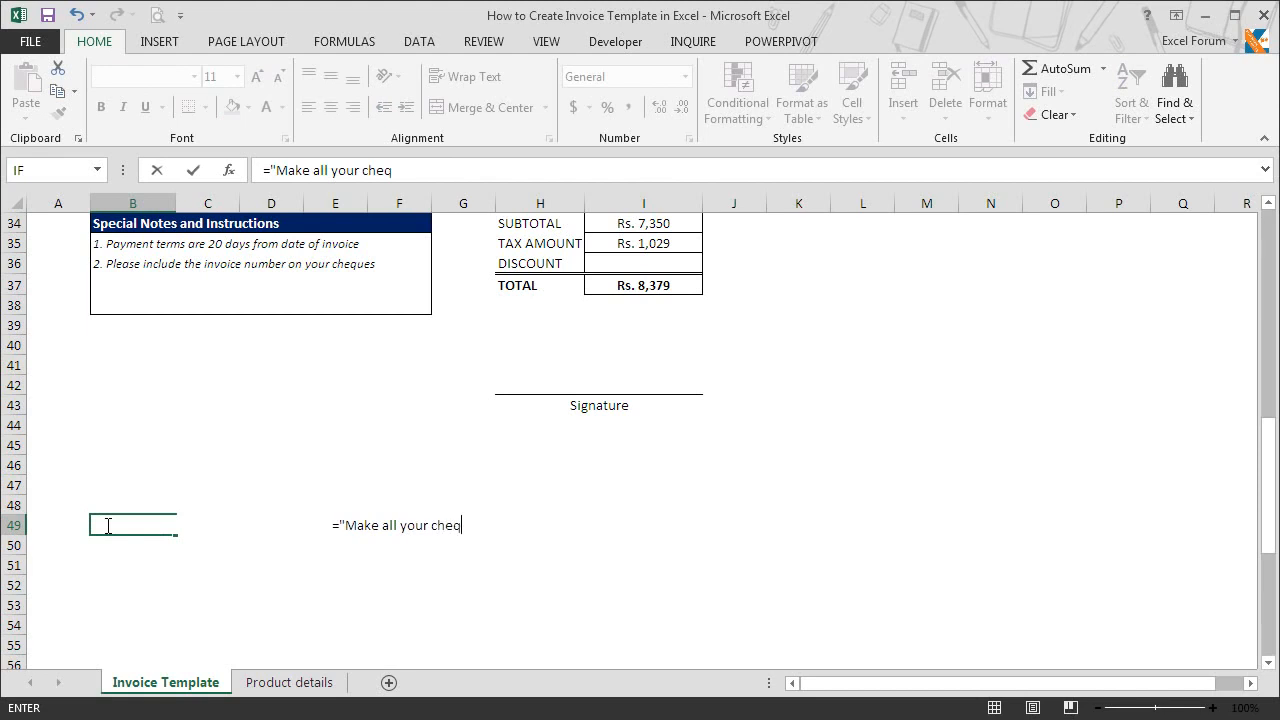
type("ues payble ")
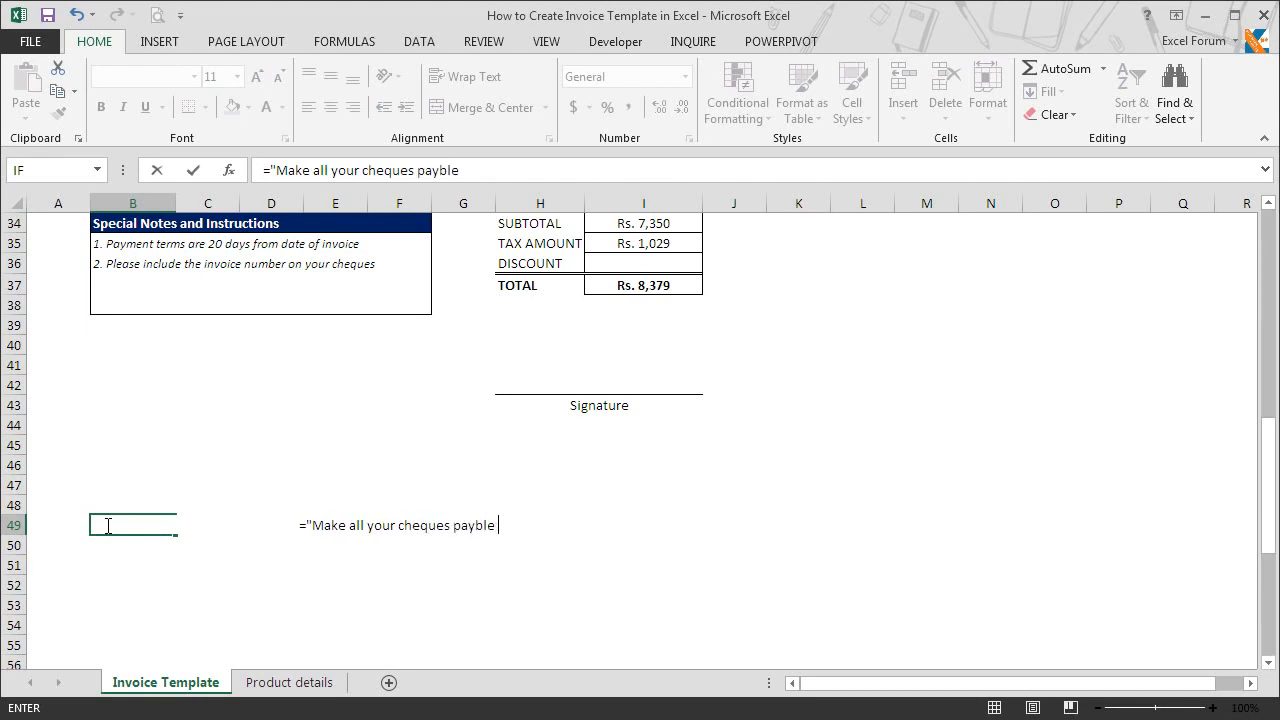
type("to :\"")
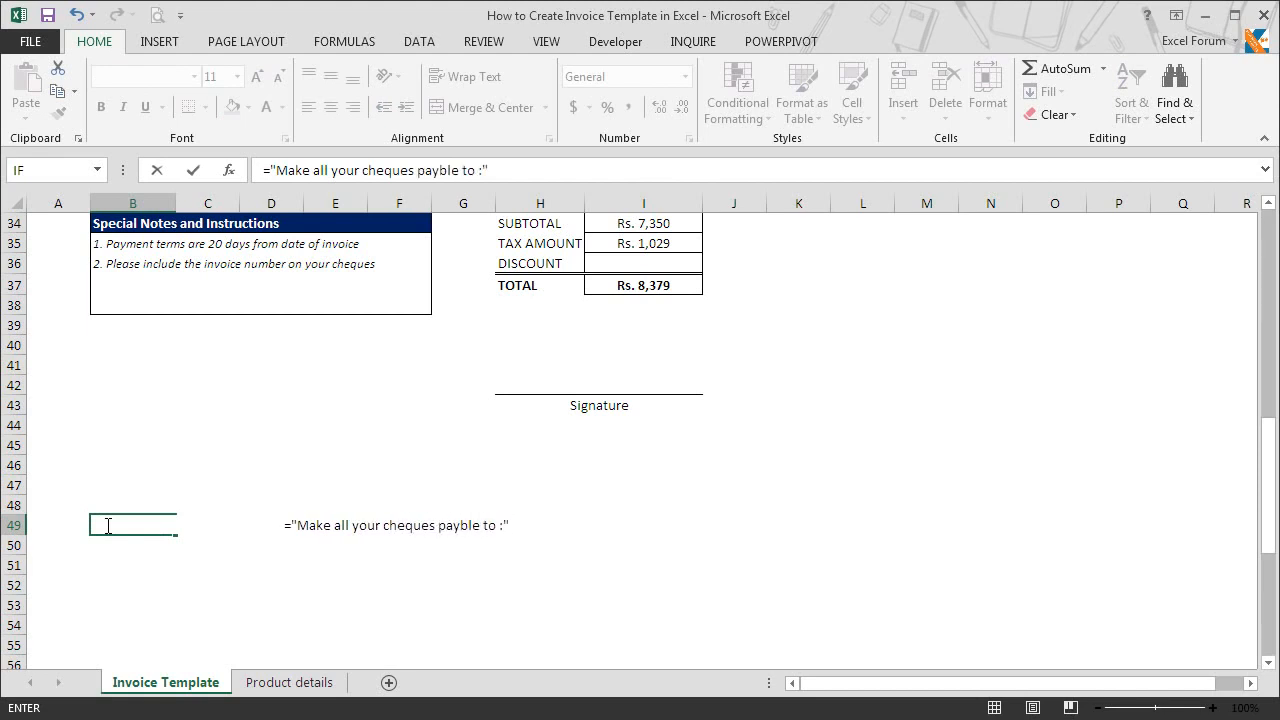
type("&")
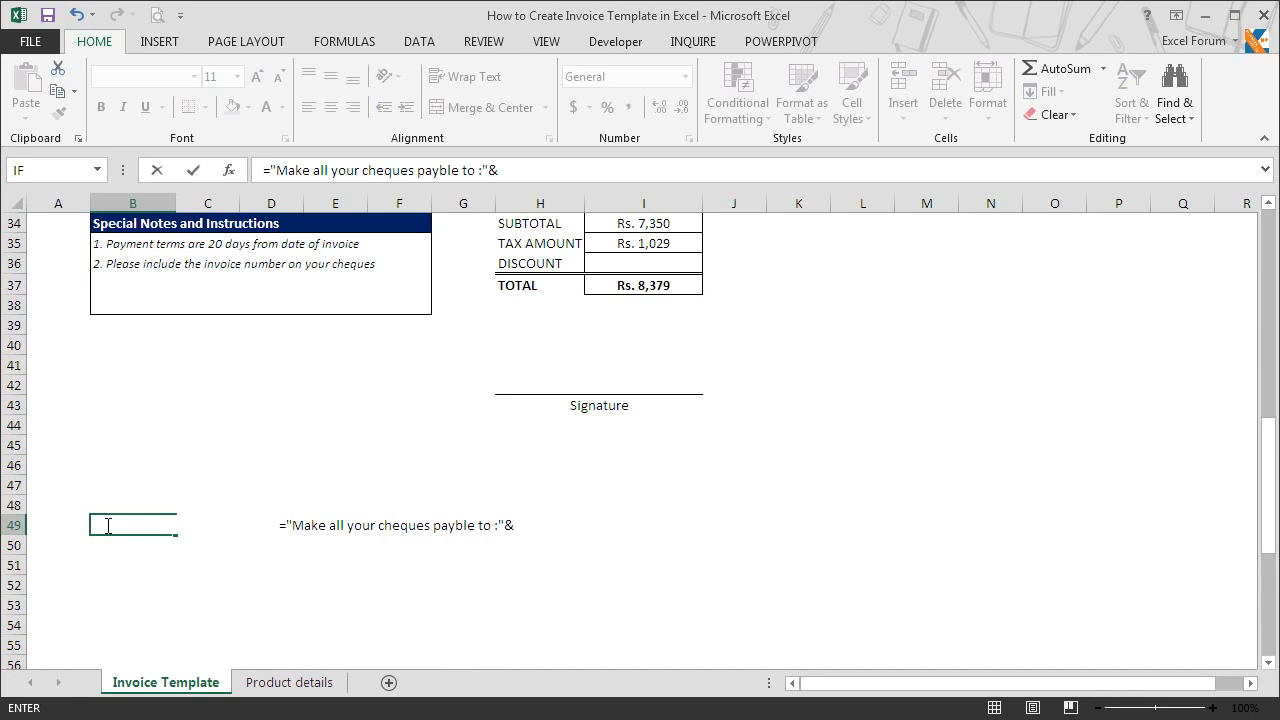
left_click_drag(1266, 486, 1262, 275)
left_click(118, 305)
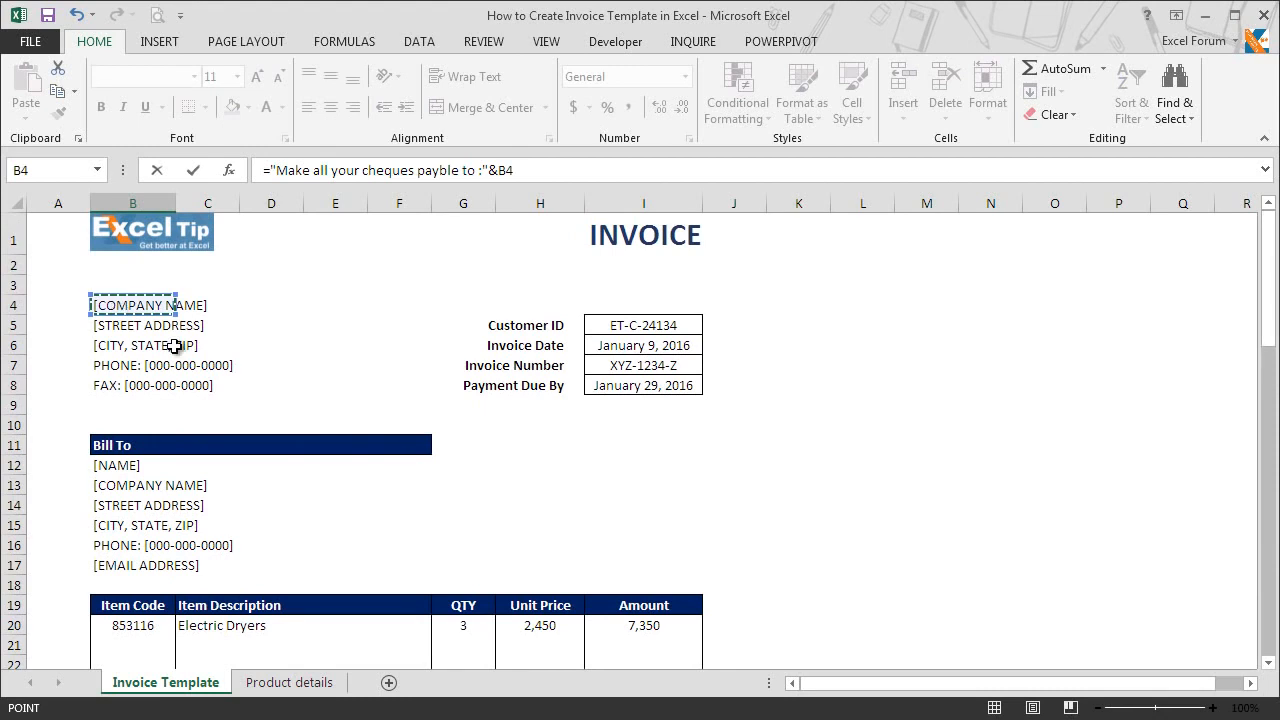
key("Return")
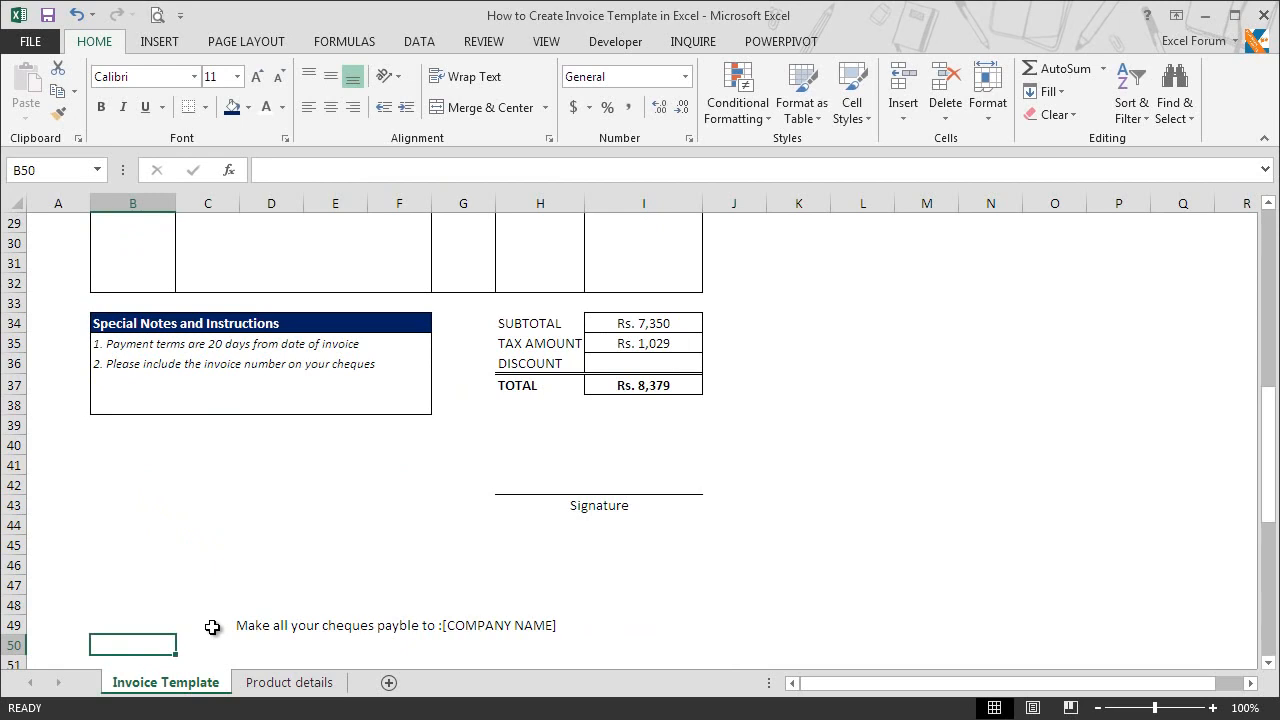
Step: Test the cheque line in B49 by replacing the company name in B4 with ABC, and undo that entry
left_click_drag(1268, 438, 1263, 253)
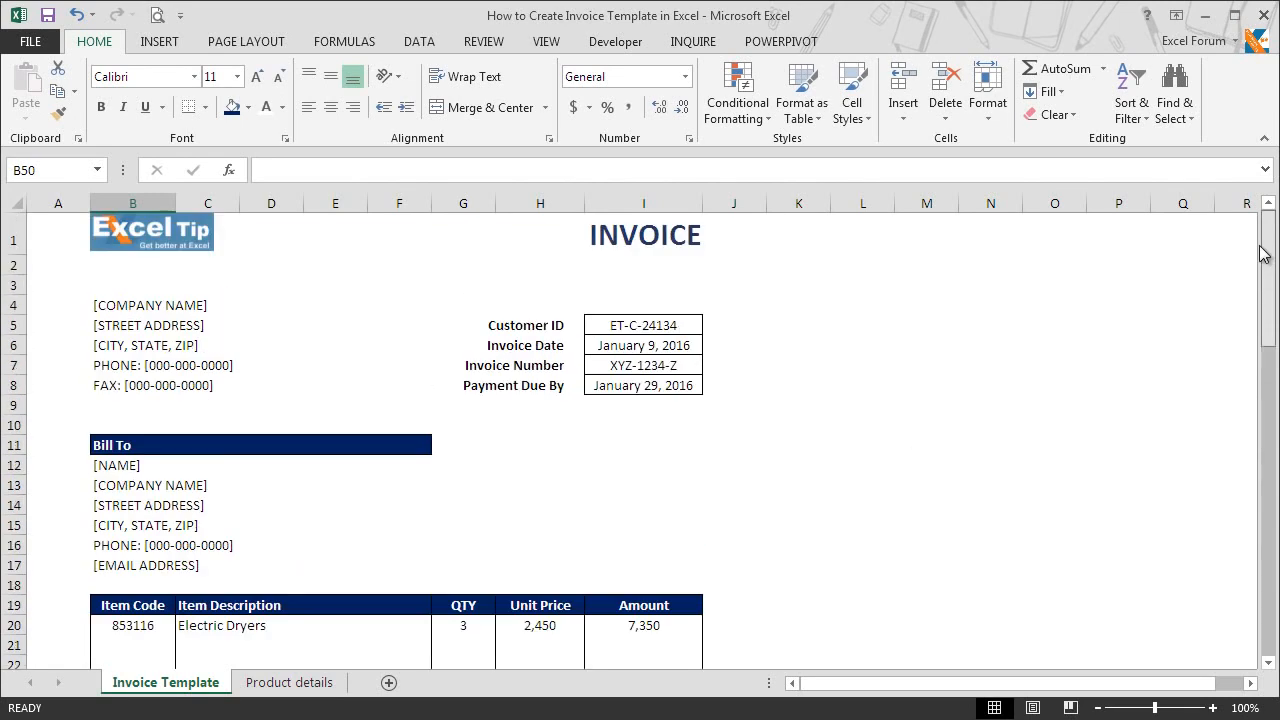
left_click(134, 304)
type("ABC")
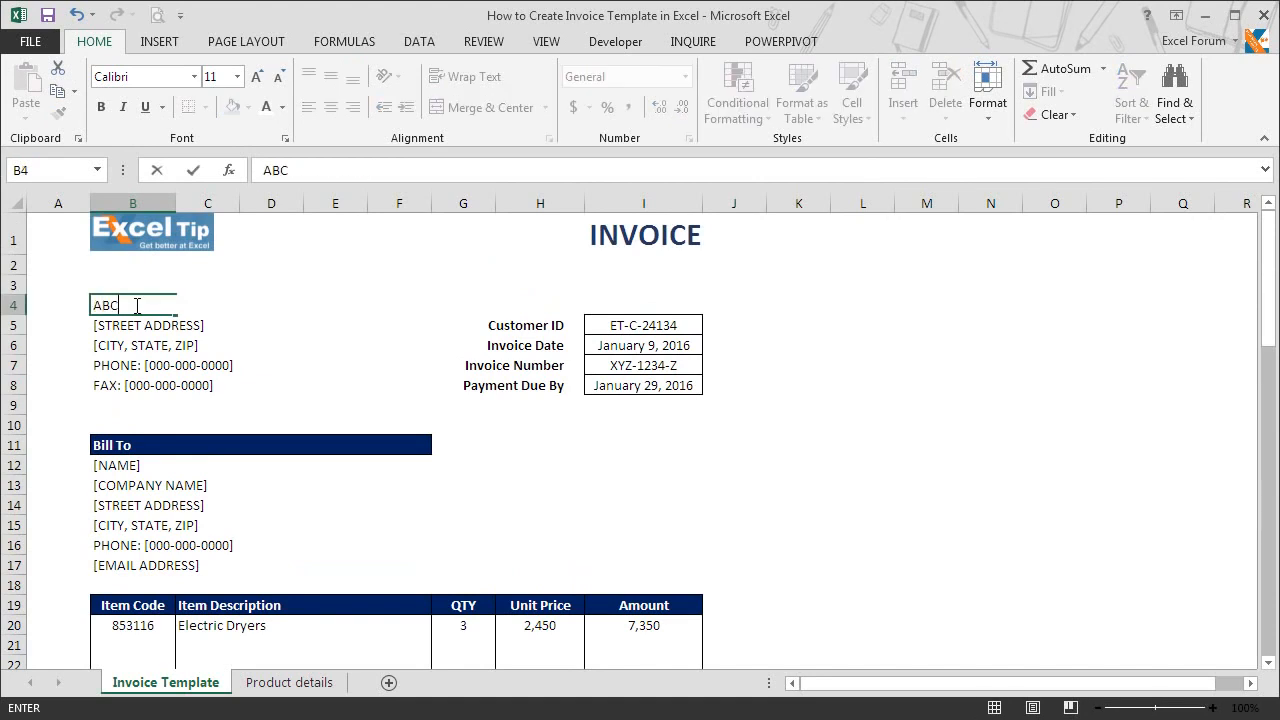
key("Return")
left_click_drag(1266, 260, 1260, 443)
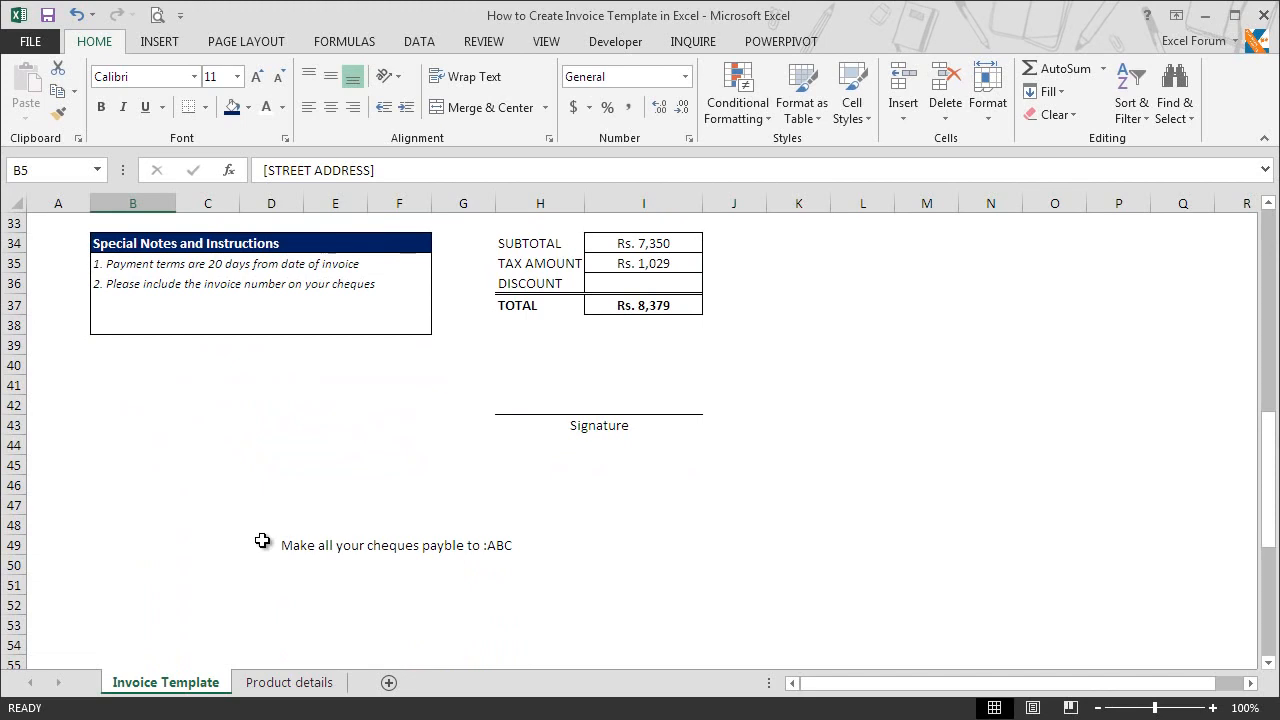
key("ctrl+z")
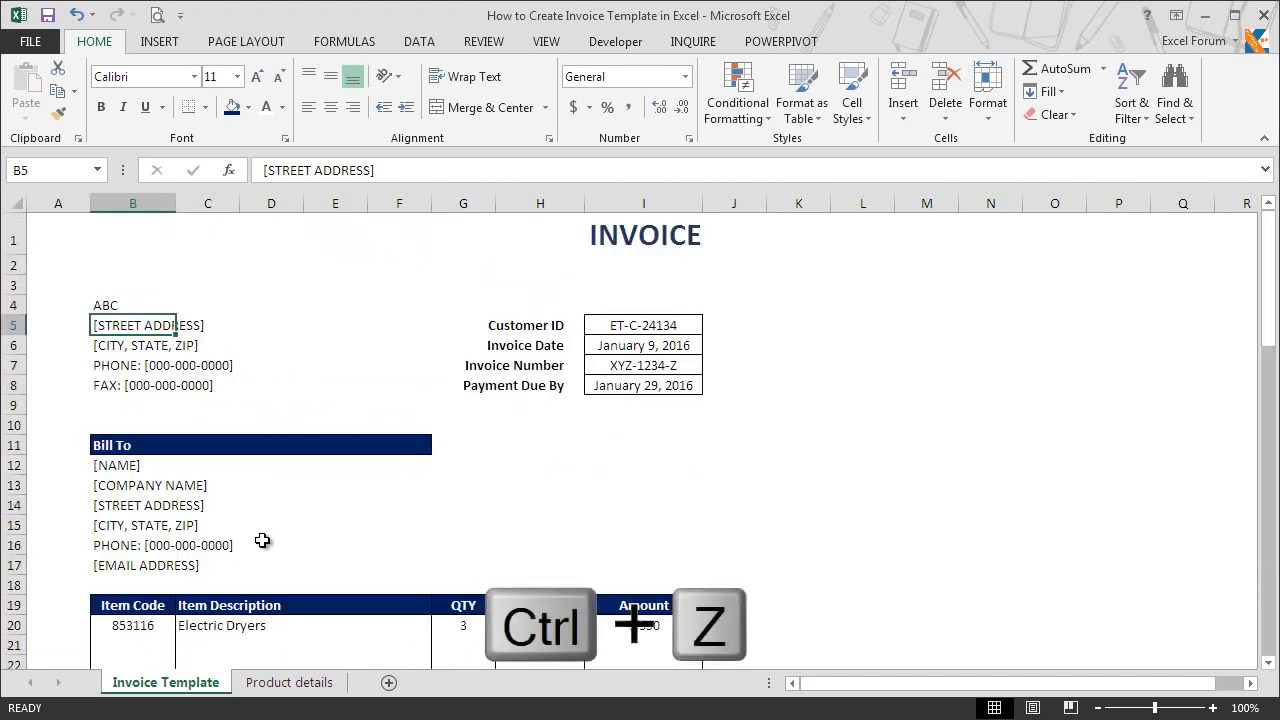
Step: Enter "In case of any enquiry concerning this invoice, please email us at :" followed by the contact e-mail address in B50
left_click_drag(1268, 252, 1250, 491)
left_click(123, 428)
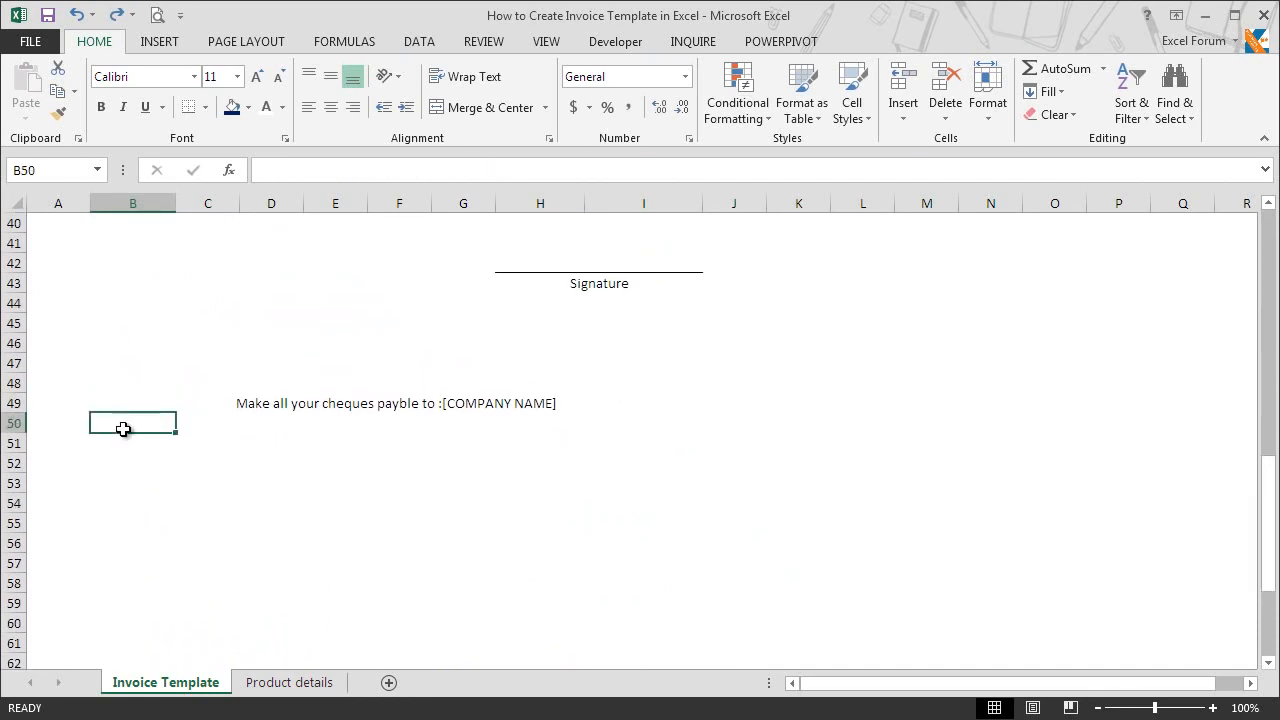
type("In case of ")
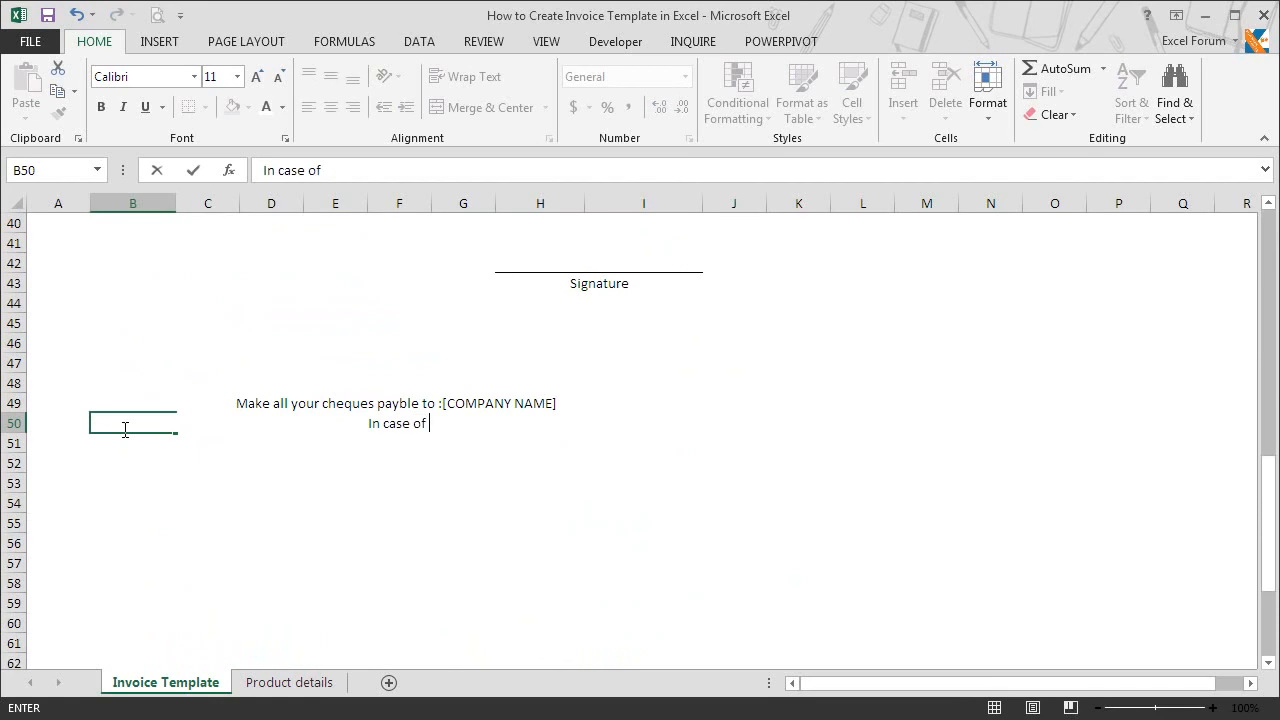
type("any enquiry")
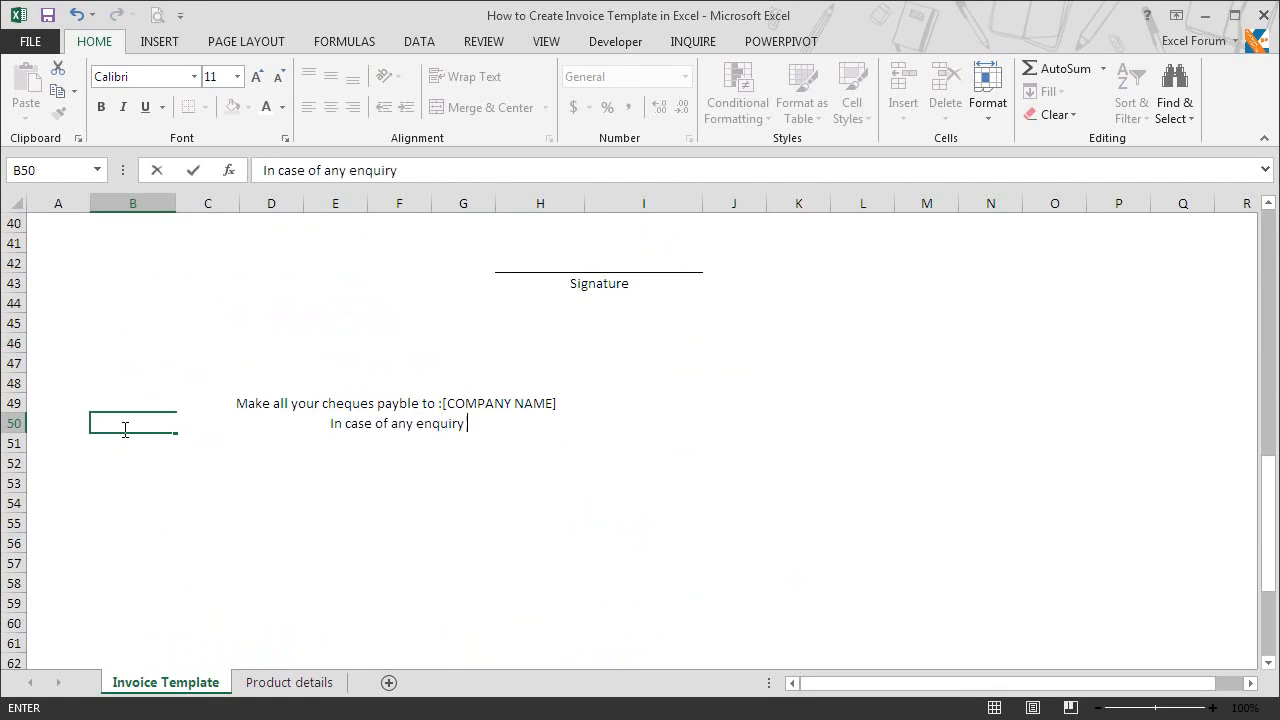
type(" concerning t")
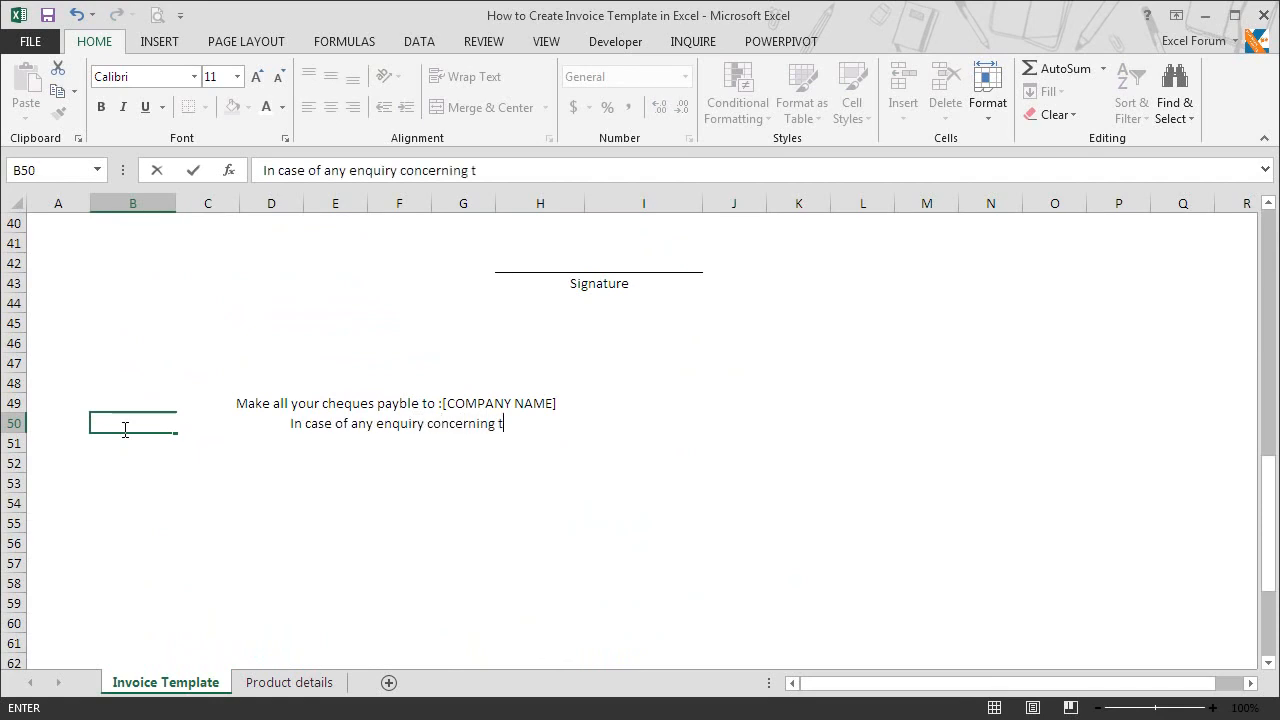
type("his invoice, pl")
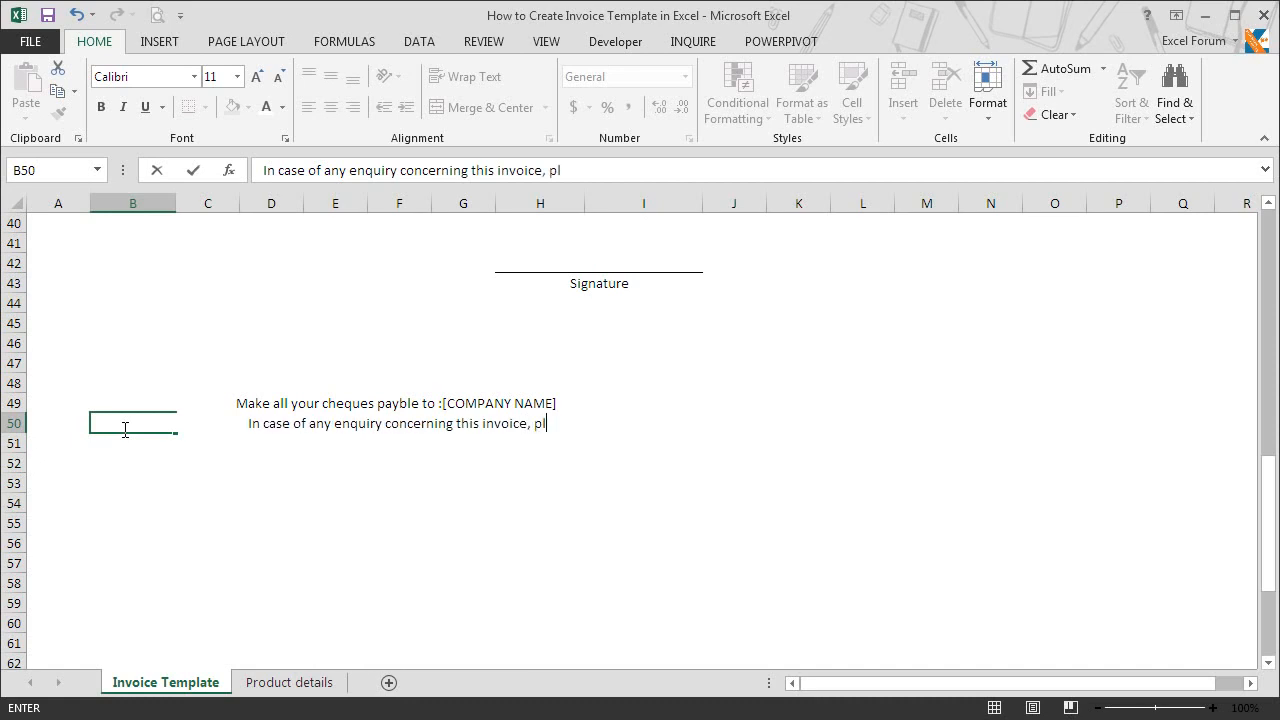
type("ease email us a")
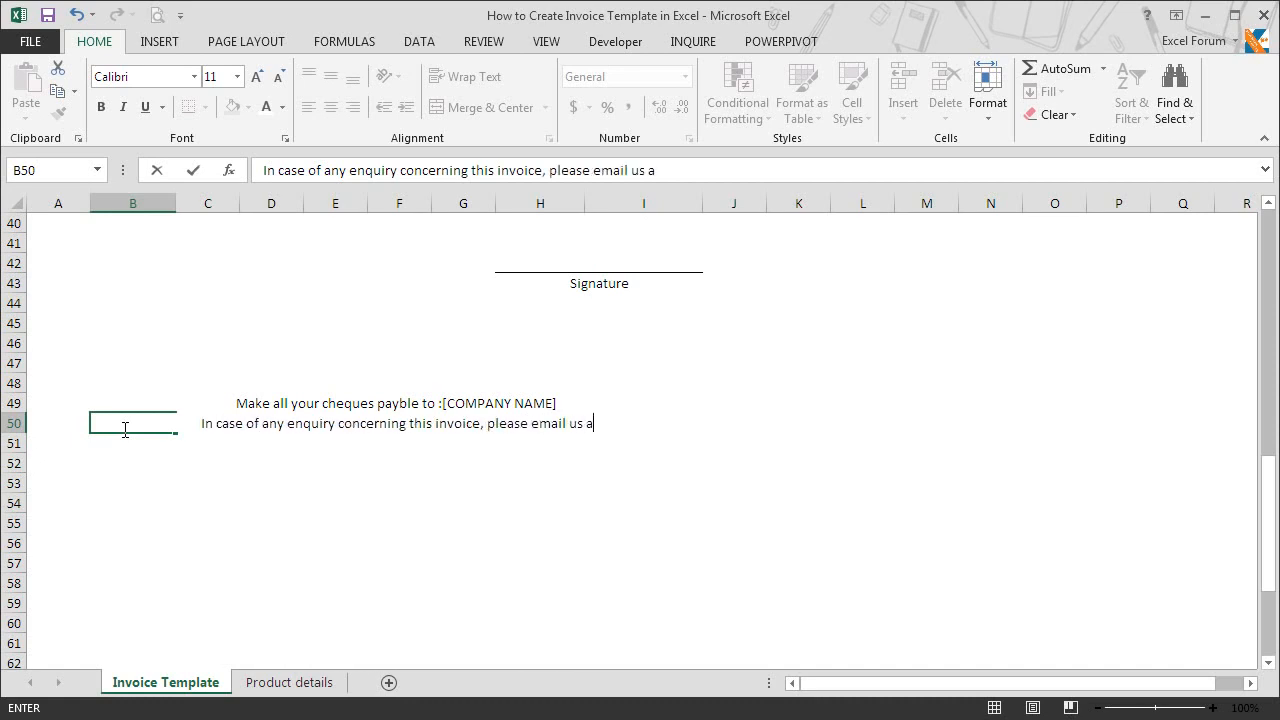
type("t : ")
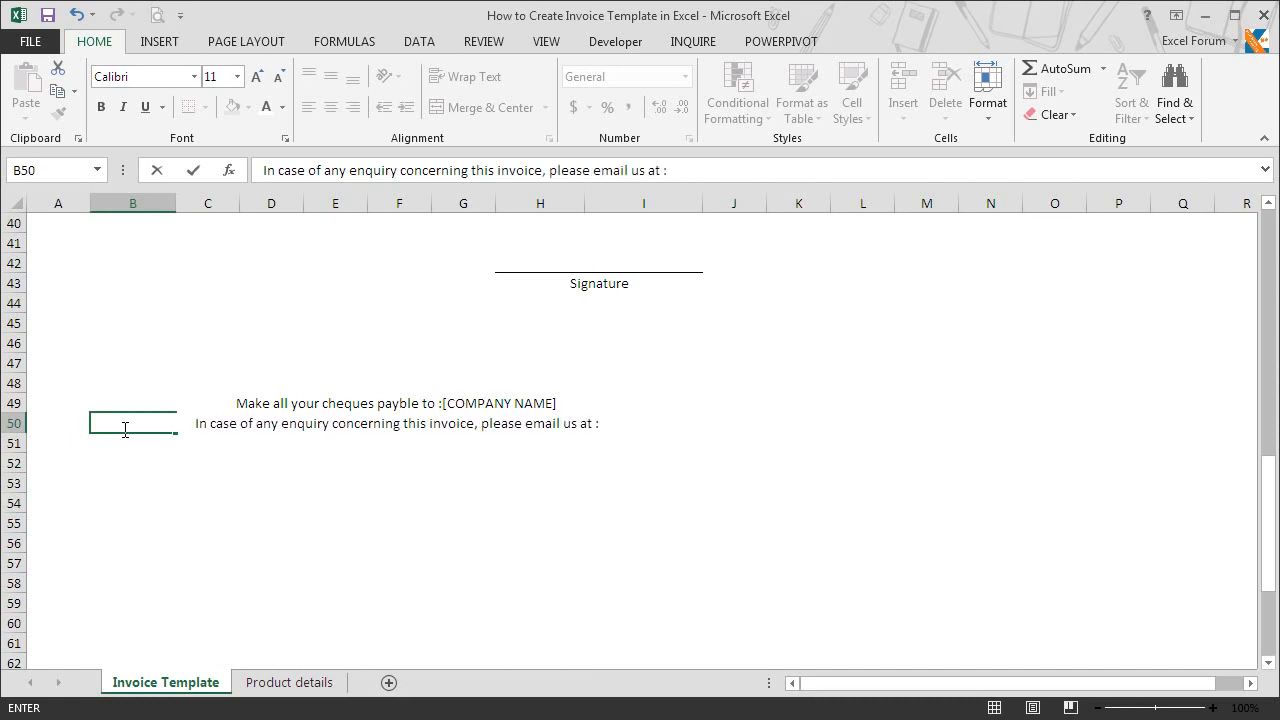
type("xyz@")
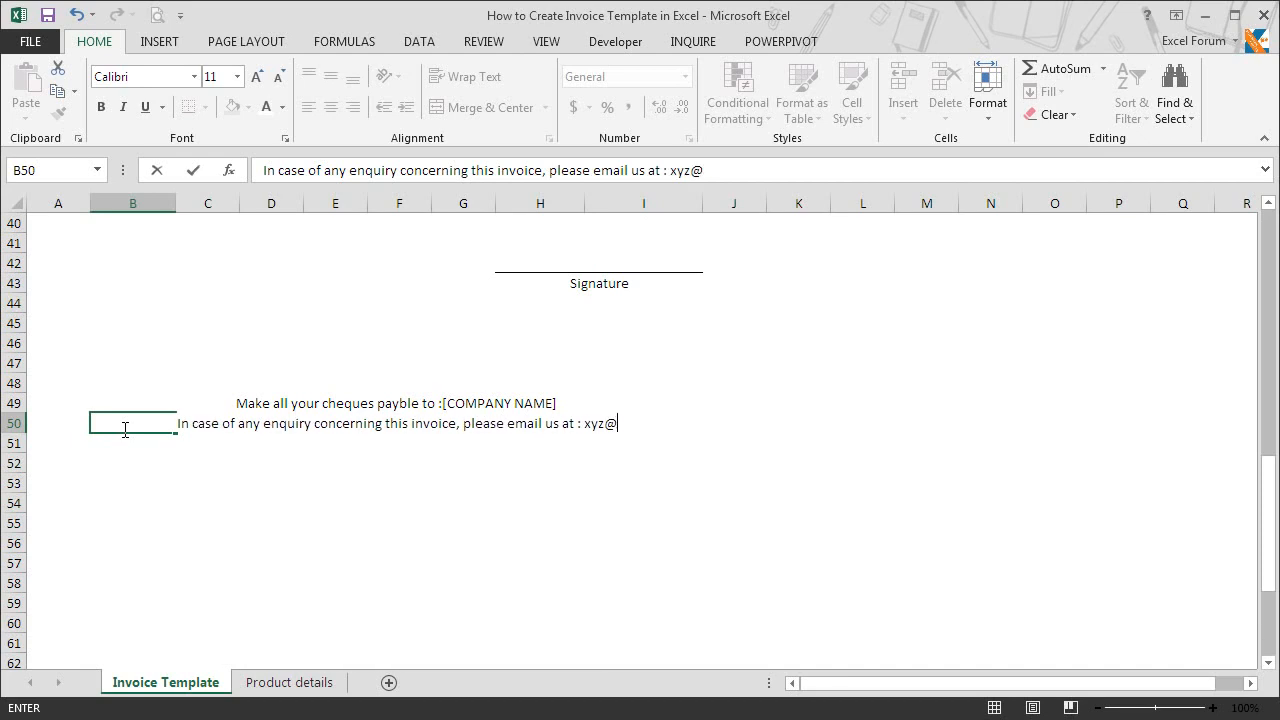
type("abc.com")
key("Return")
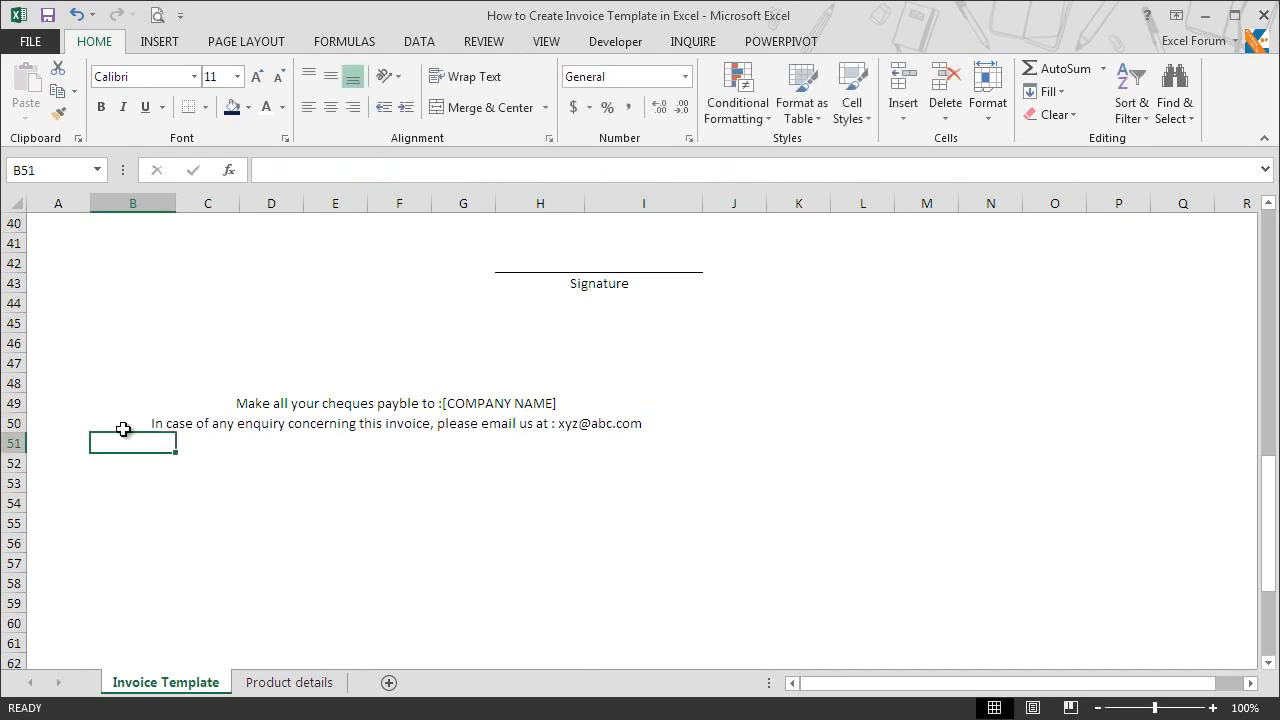
Step: Enter the closing line "Thank You For Your Business!" in B51
type("Thank You")
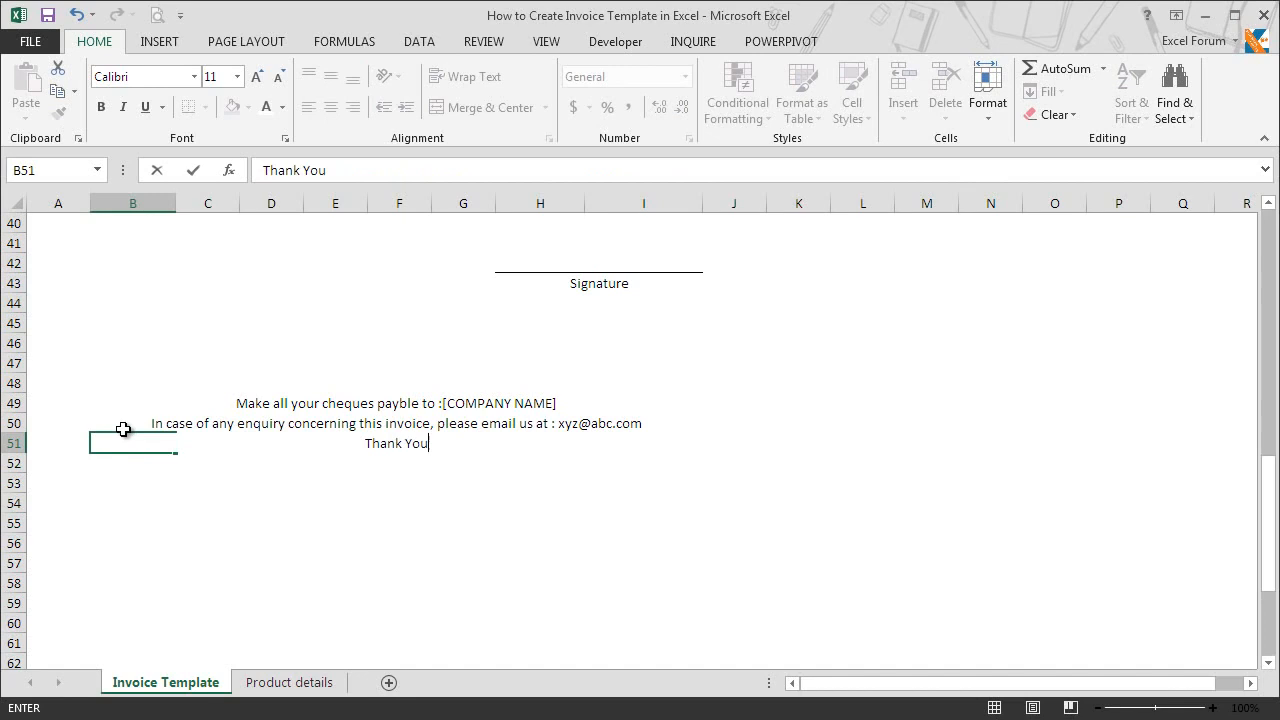
type(" For Your Business!")
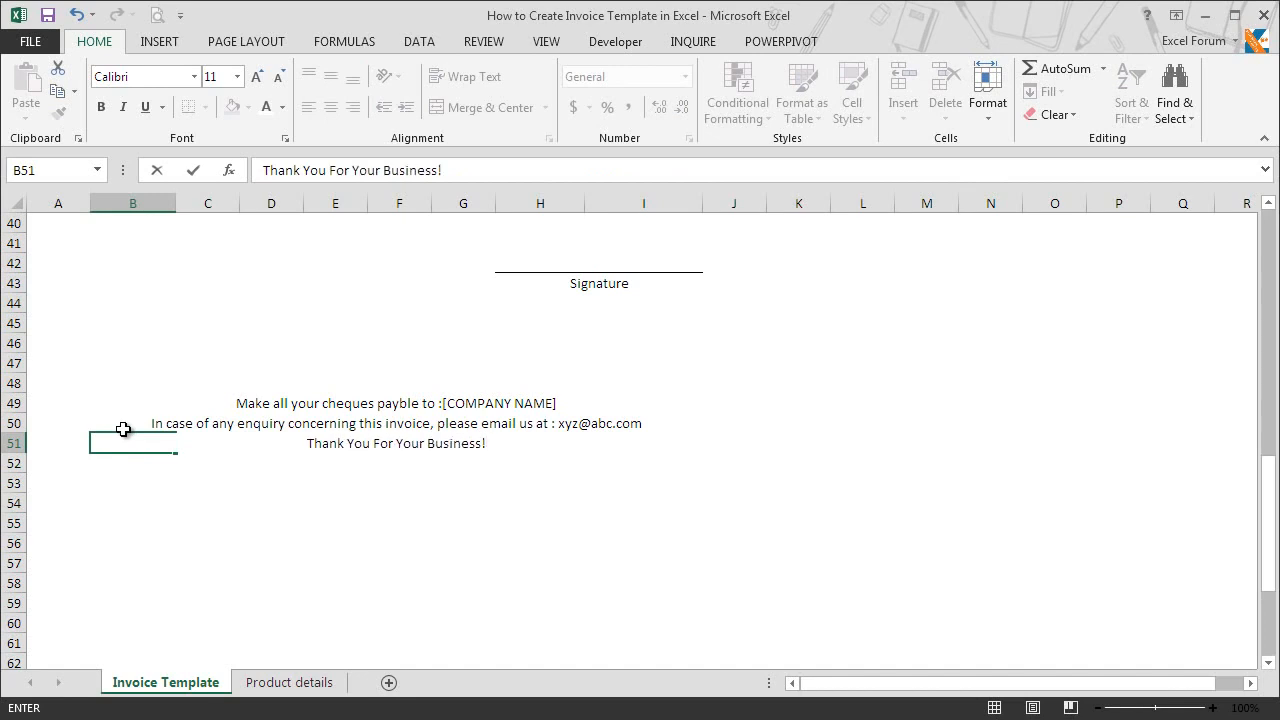
key("Return")
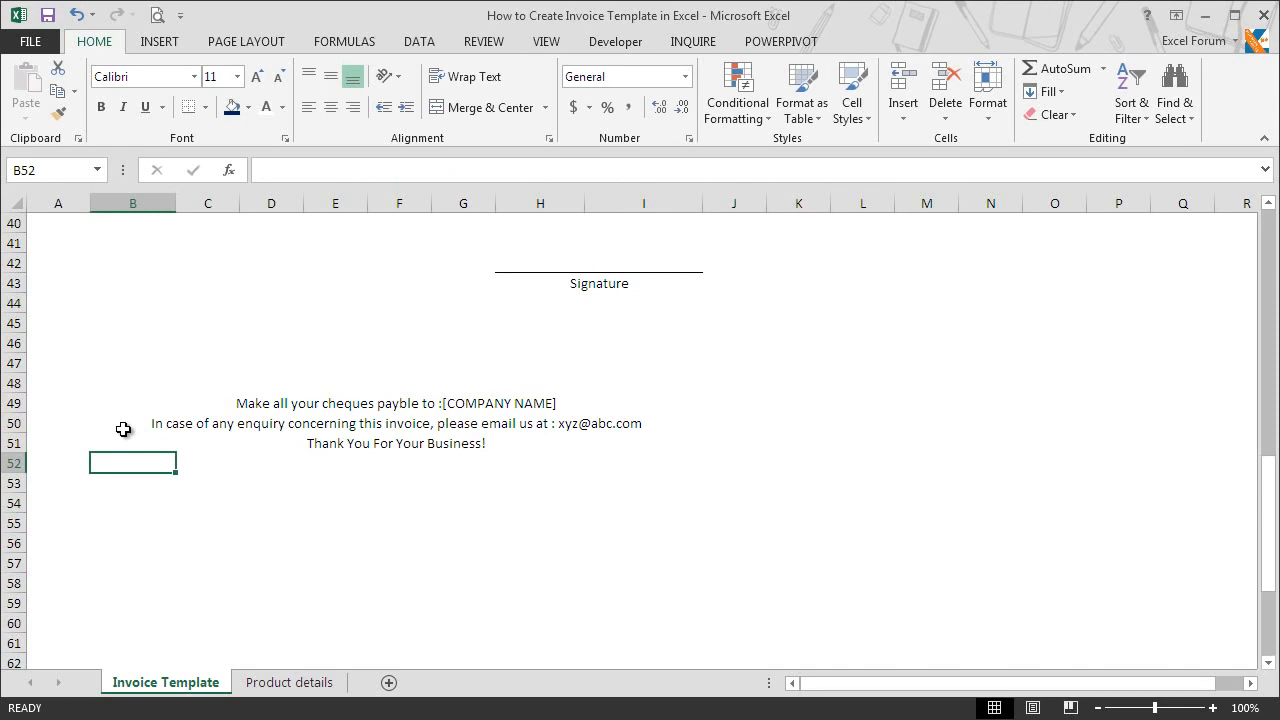
Step: Make the three footer lines in B49:B51 italic
left_click_drag(119, 401, 123, 460)
left_click(124, 107)
left_click(160, 483)
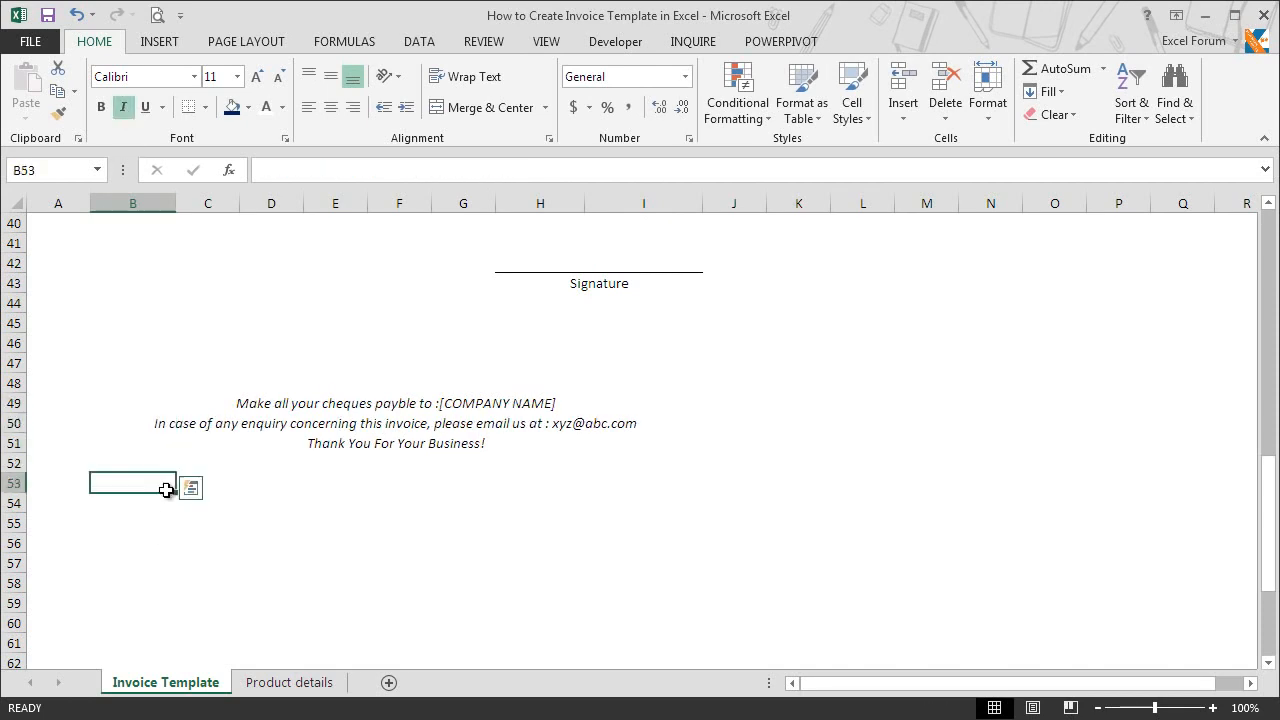
Step: Set the footer lines in B49:B50 to font size 10 and make the closing line in B51 bold
left_click(136, 405)
left_click_drag(136, 410, 135, 421)
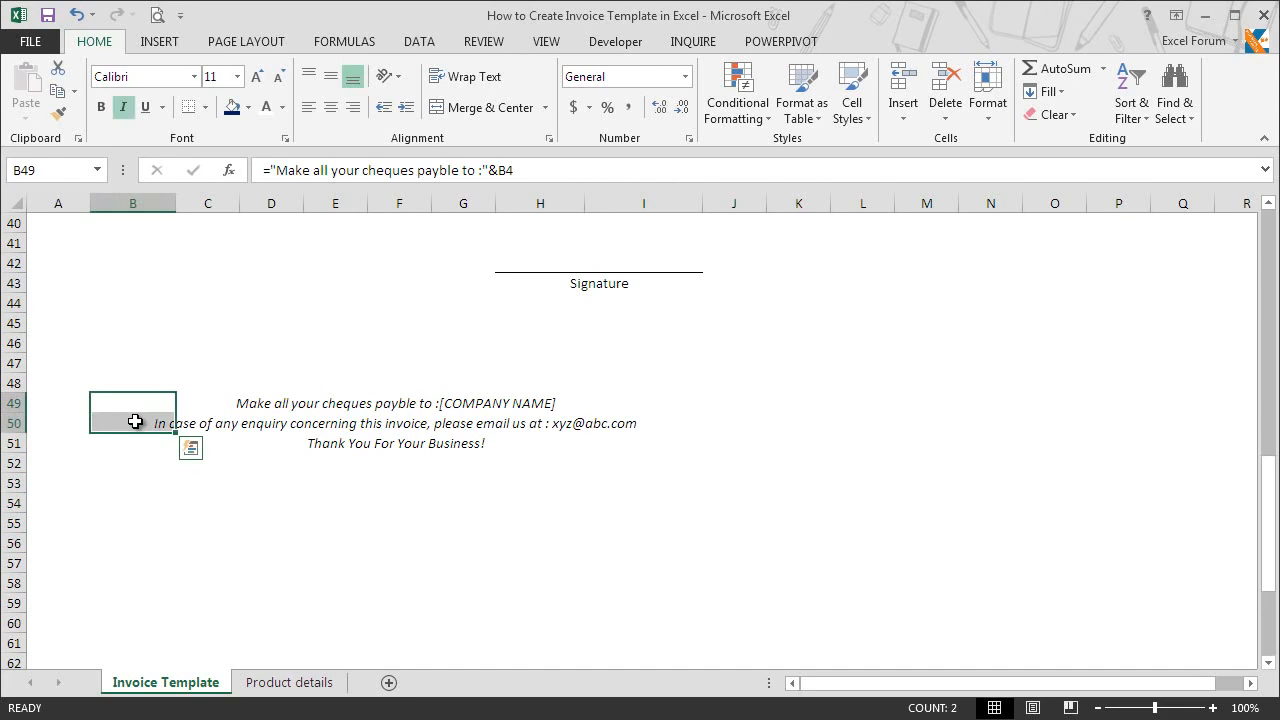
left_click(218, 77)
type("10")
key("Return")
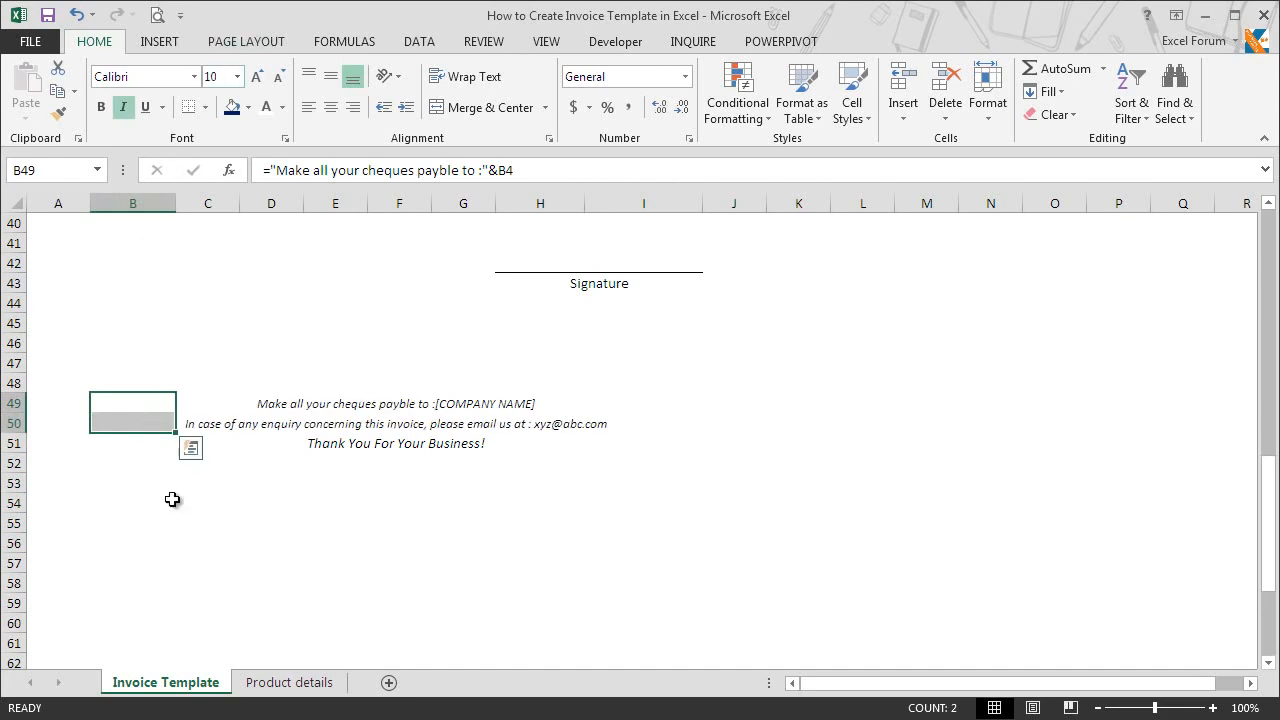
left_click(148, 443)
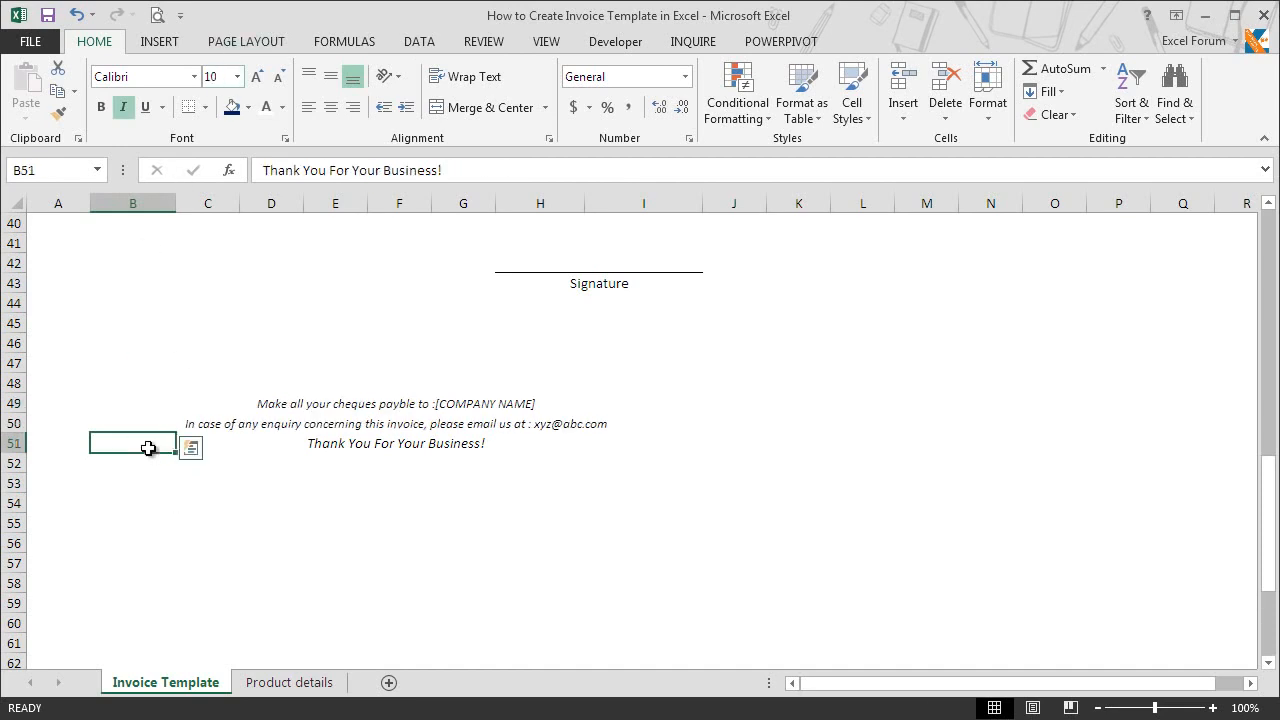
left_click(103, 107)
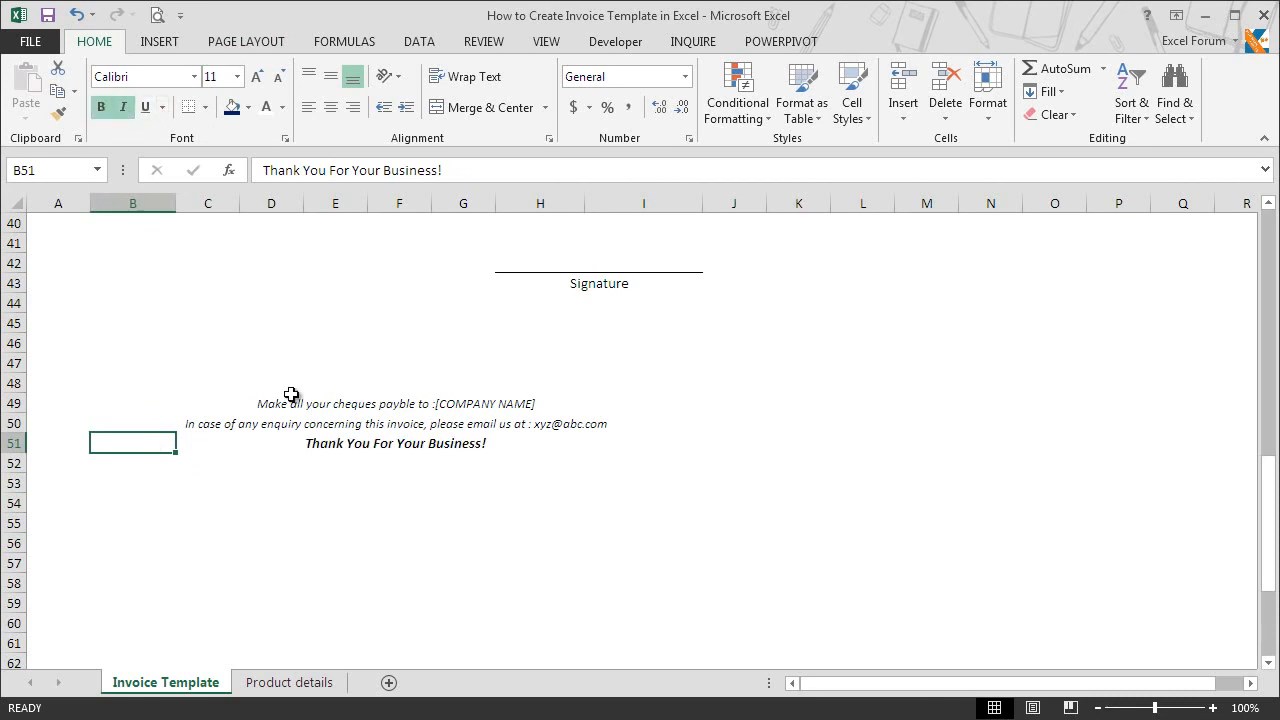
Step: Choose Electric Water Cooler, LED Lamps (12W) and Coffee and Tea Maker as the item descriptions in rows 21 to 23
left_click_drag(1270, 505, 1259, 360)
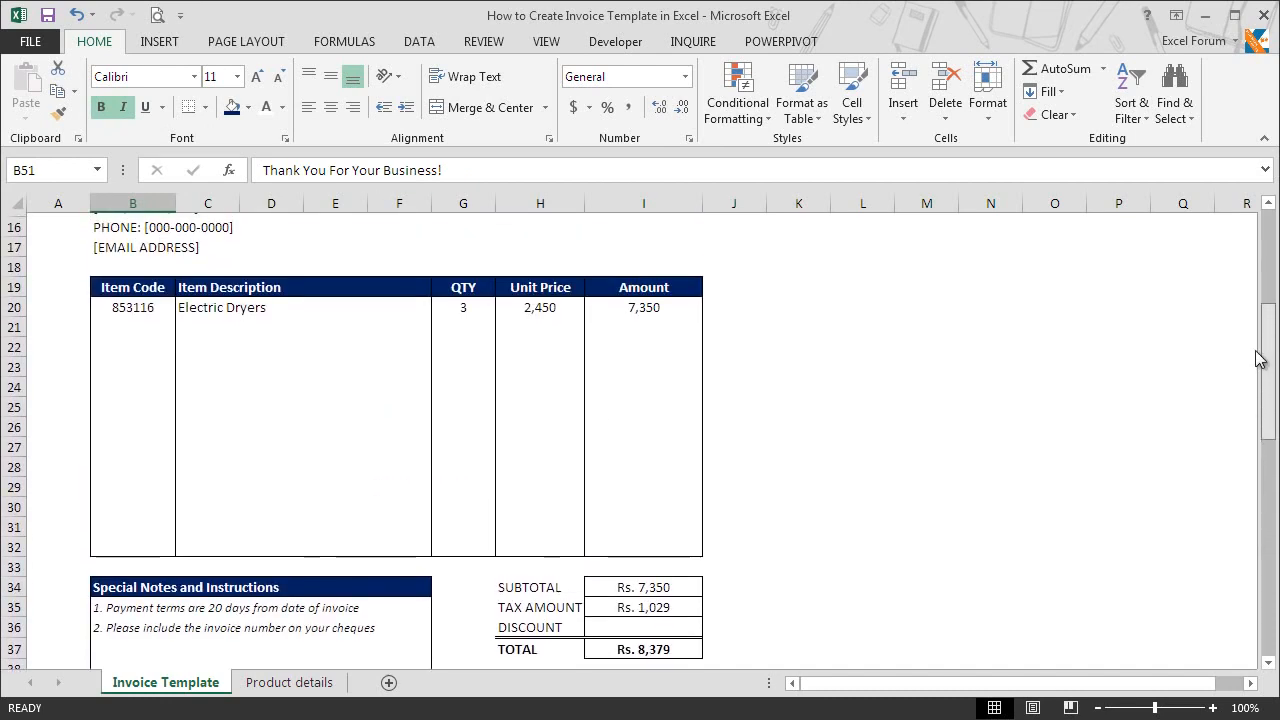
left_click(259, 317)
left_click(441, 325)
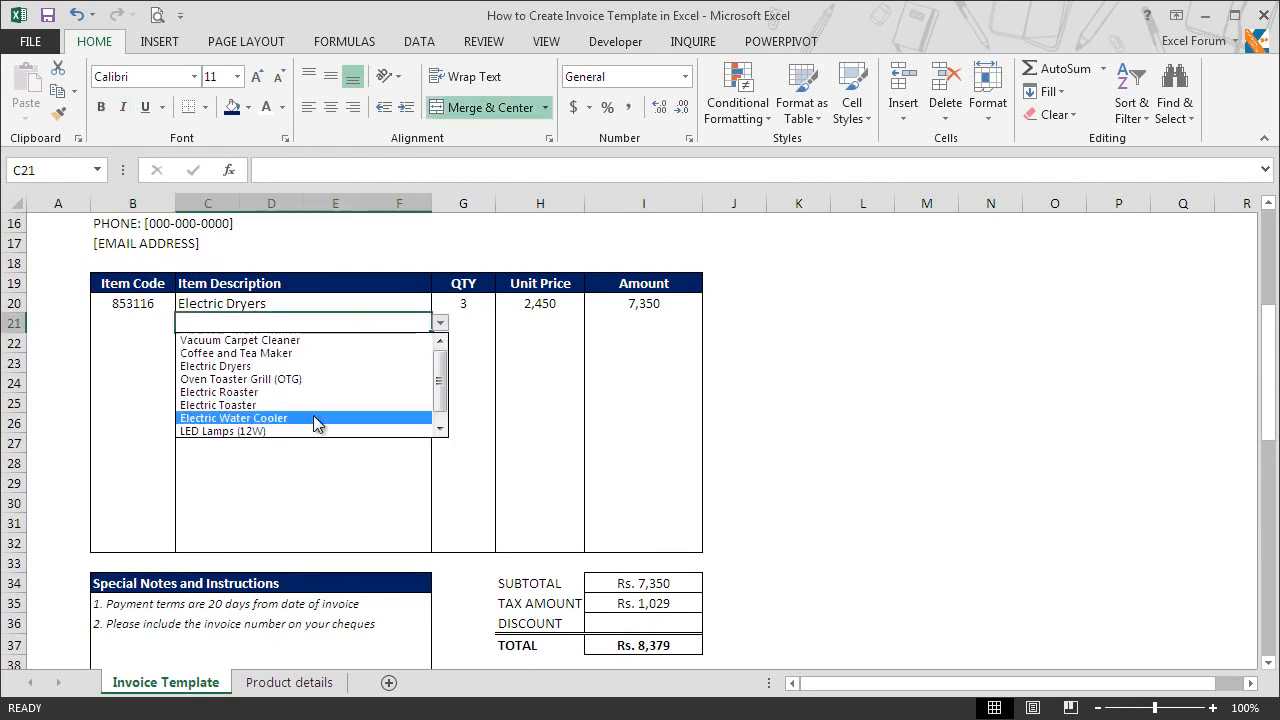
left_click(314, 418)
left_click(346, 340)
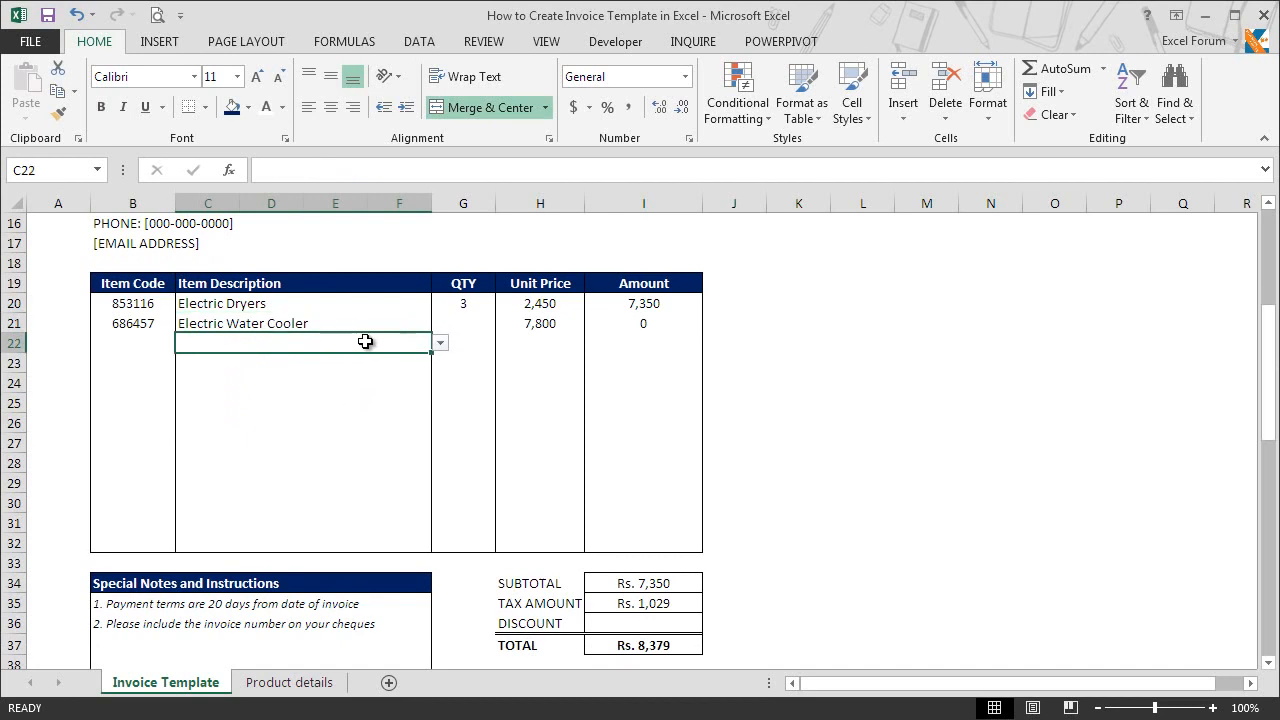
left_click(441, 345)
left_click(337, 452)
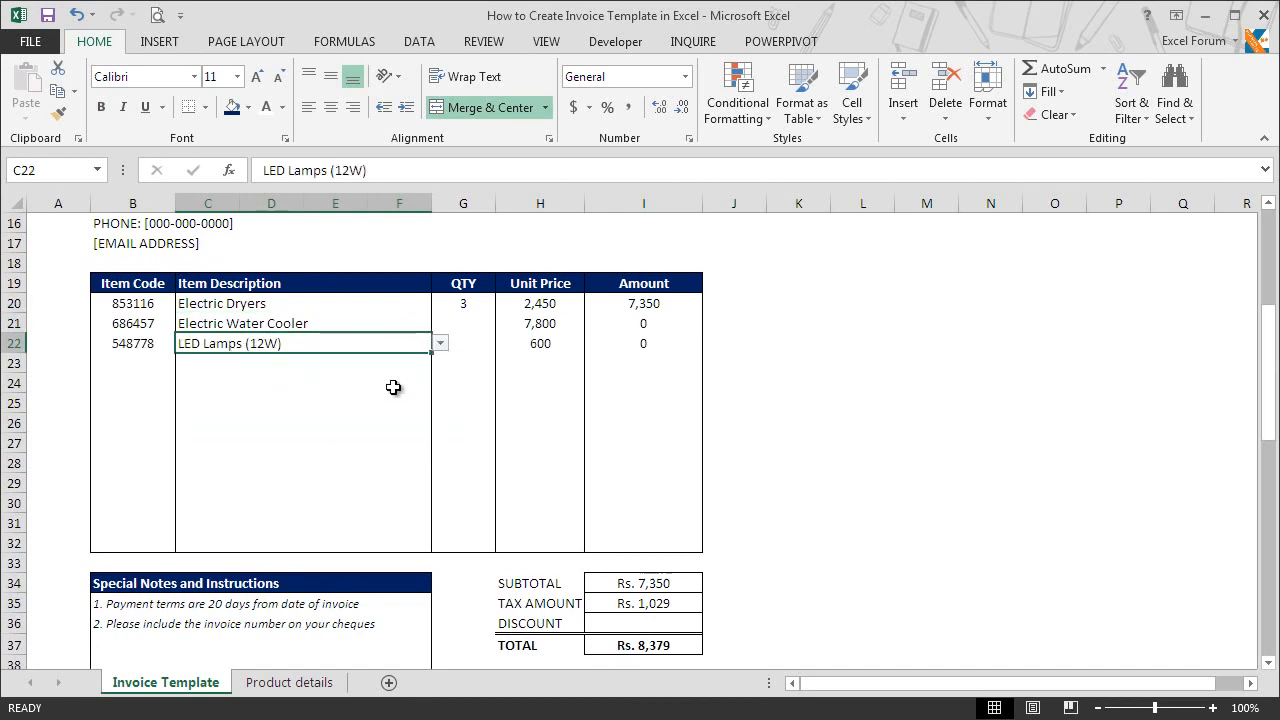
left_click(360, 365)
left_click(440, 363)
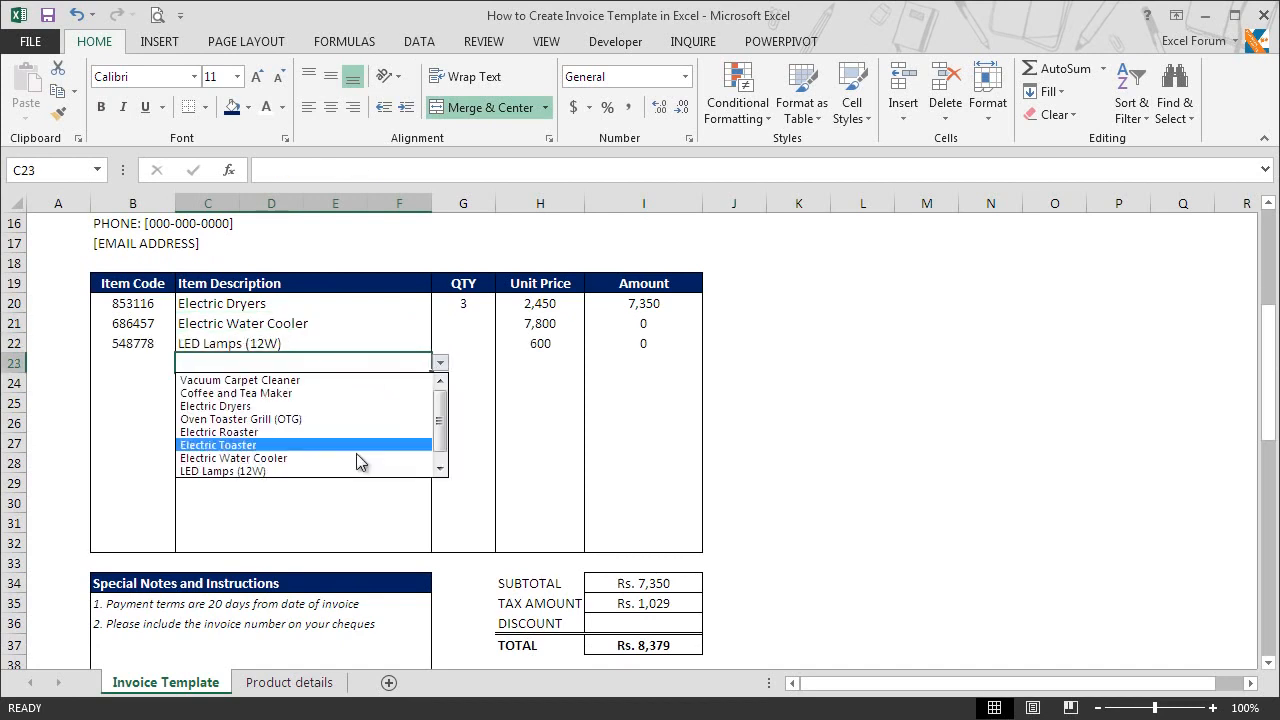
left_click(347, 395)
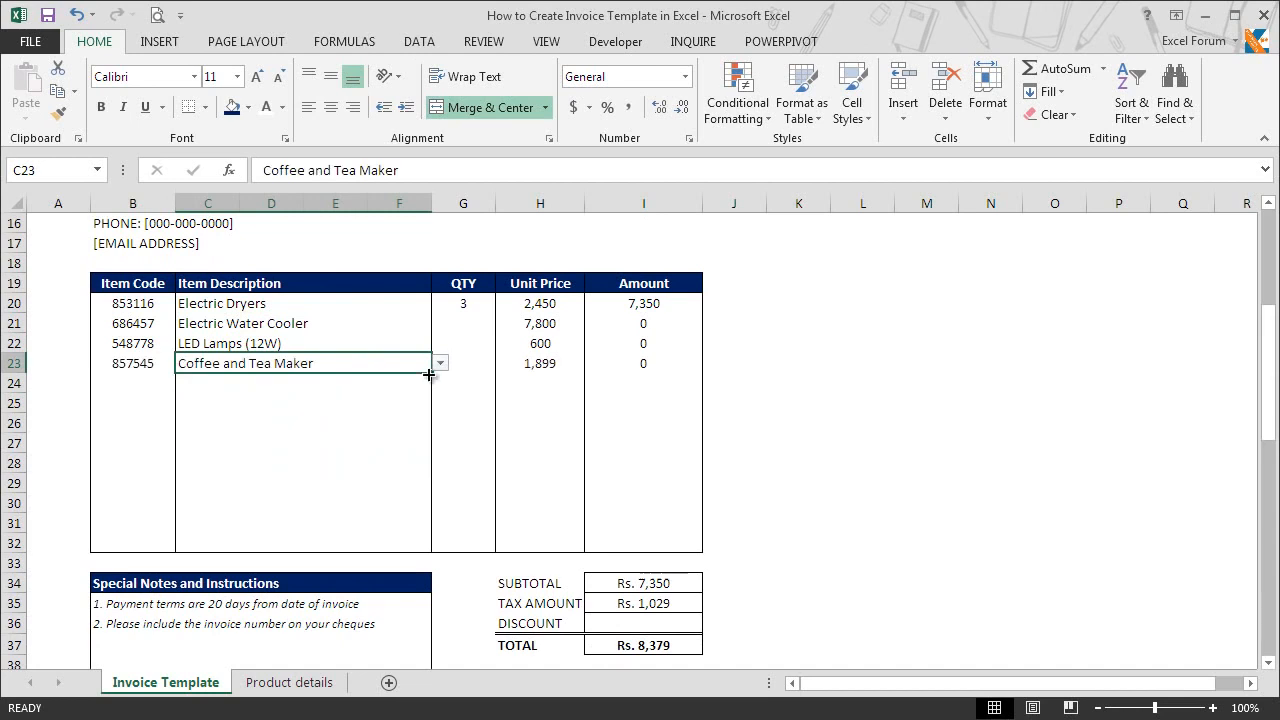
Step: Enter the quantities 2, 1 and 7 in G21:G23
left_click(461, 326)
type("2")
key("Return")
type("1")
key("ctrl+Return")
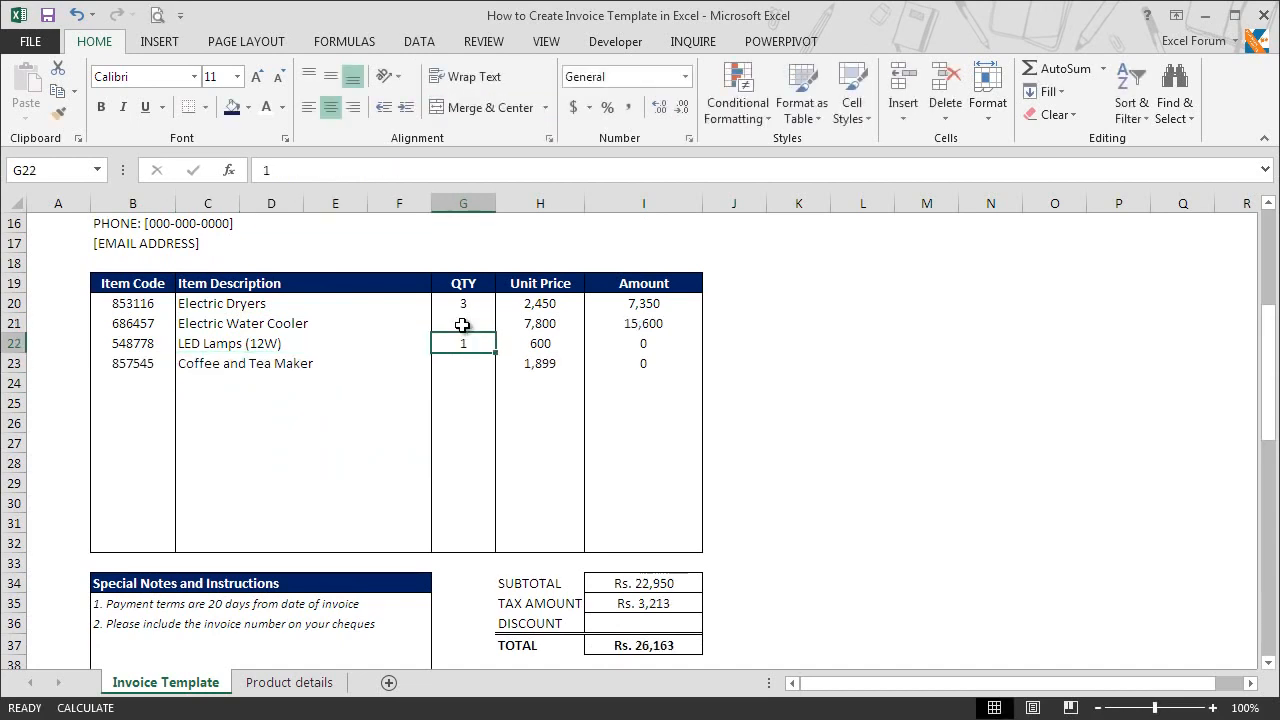
key("Return")
type("7")
key("Return")
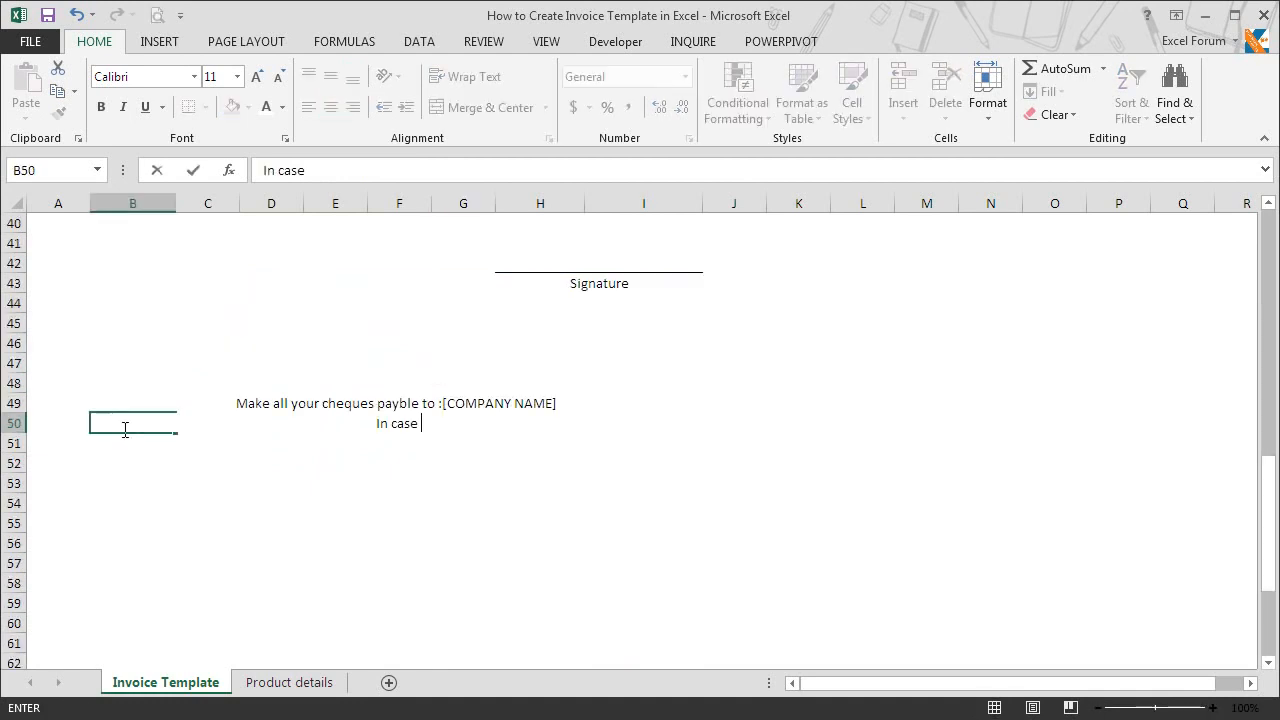
Step: Enter "In case of any enquiry concerning this invoice, please email us at :" followed by the contact e-mail address in B50
type("of any en")
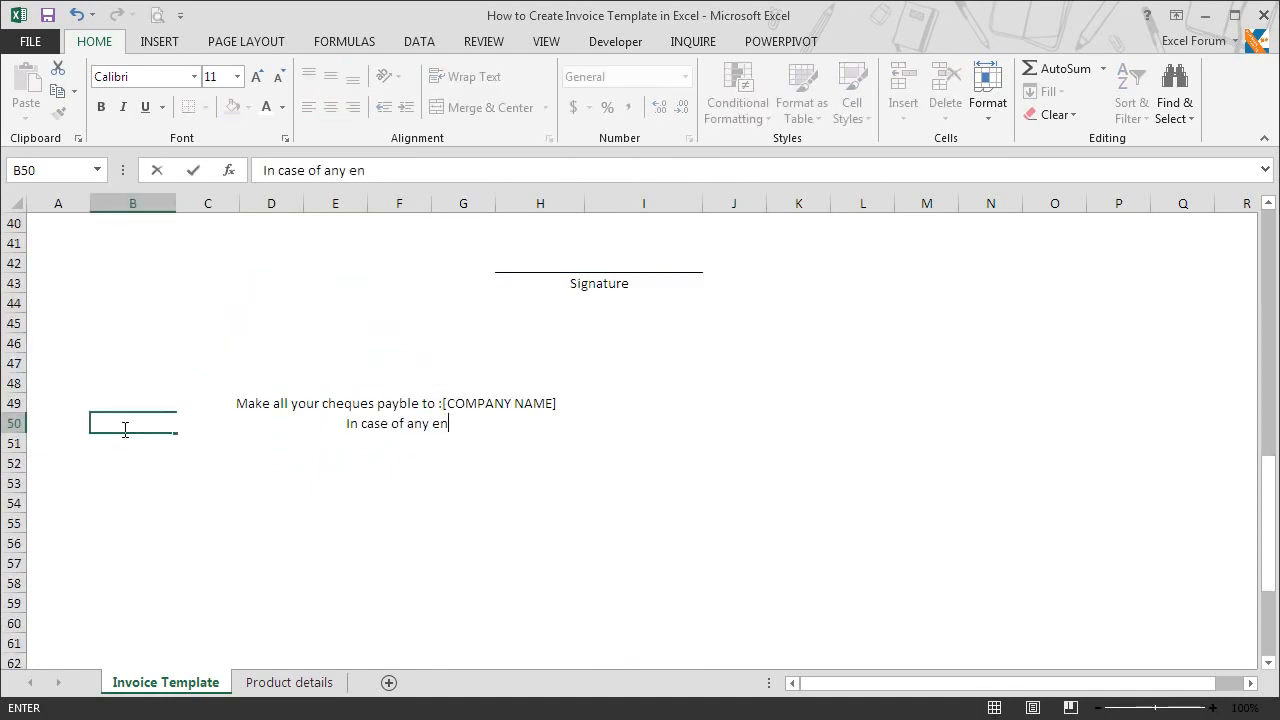
type("quiry co")
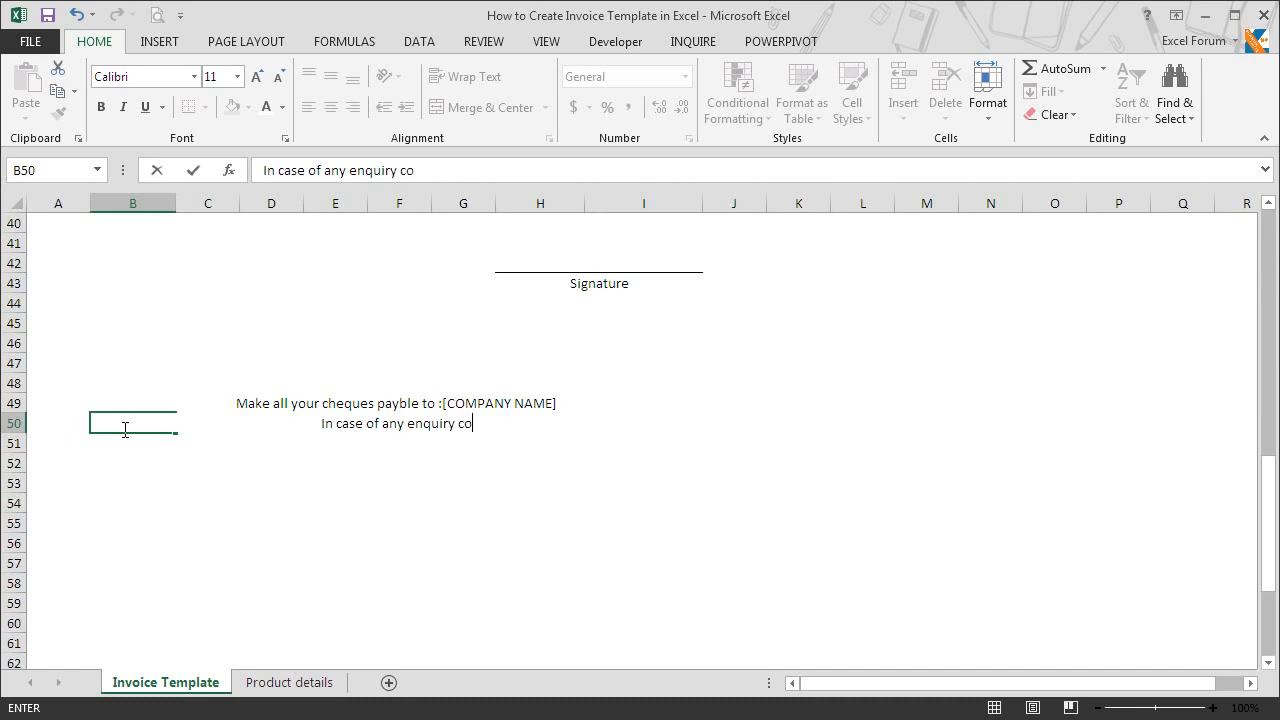
type("ncerning this invoic")
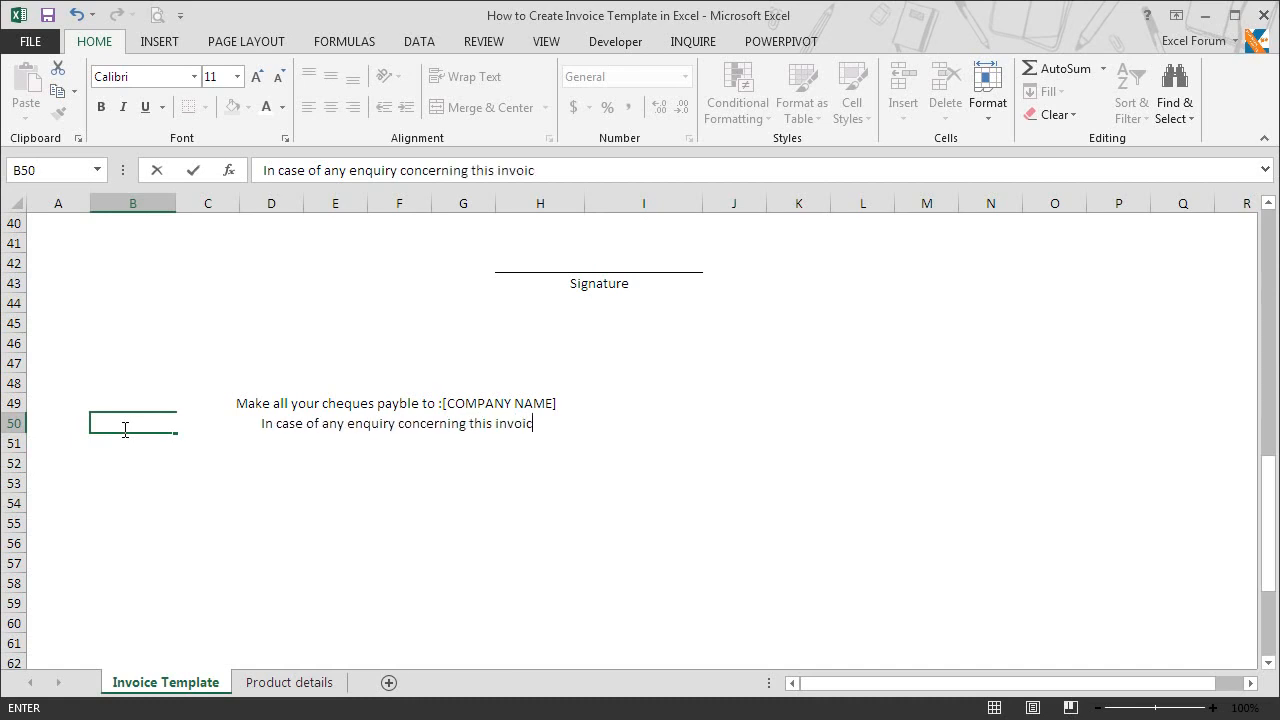
type("e, please em")
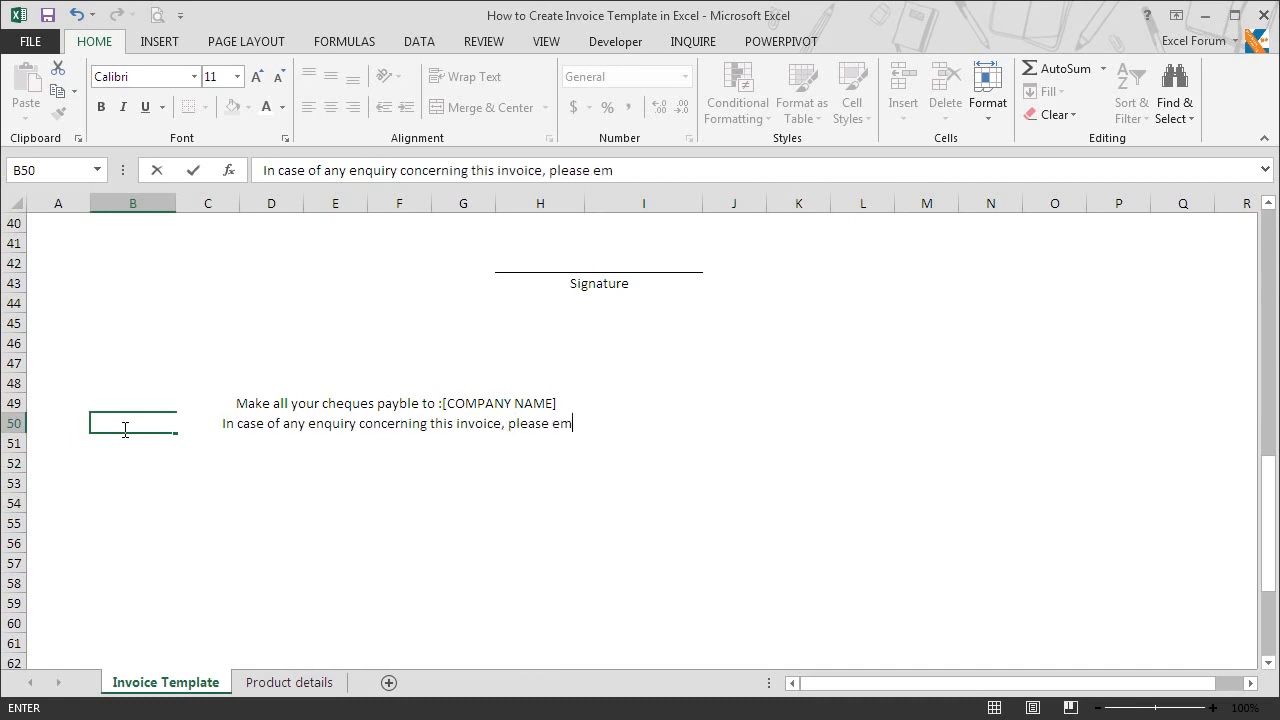
type("ail us at : x")
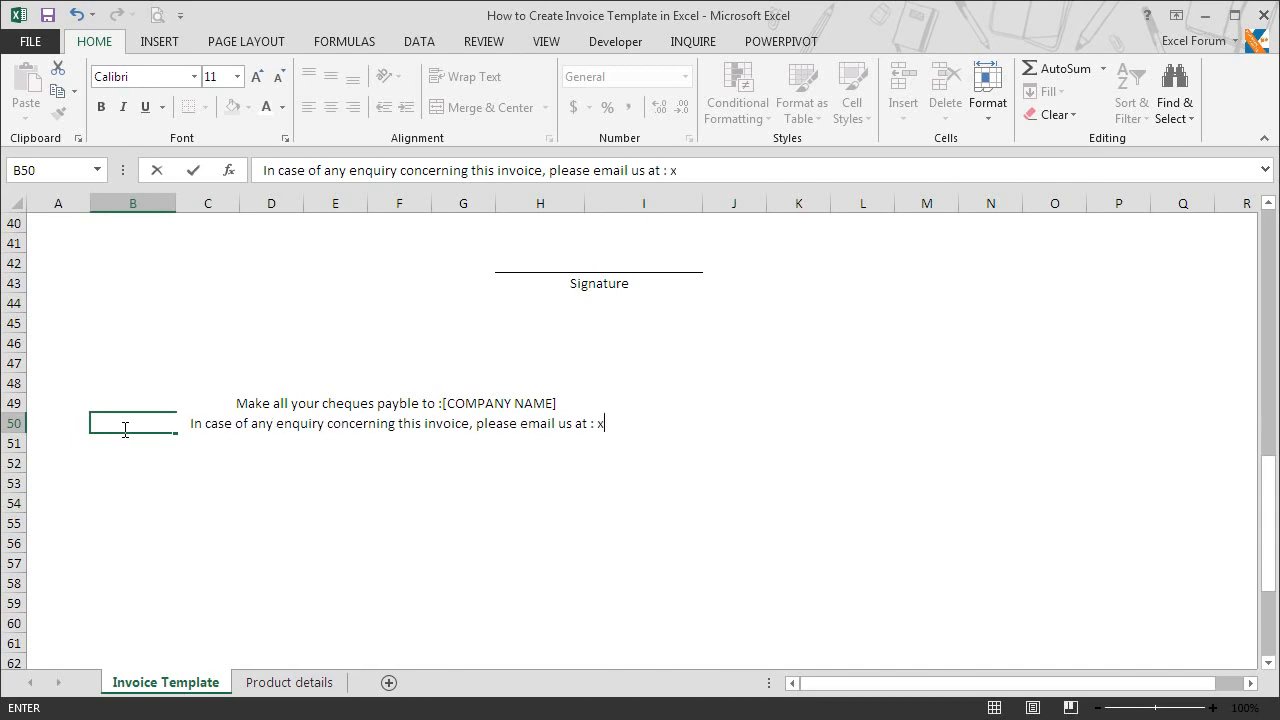
type("yz@abc.com")
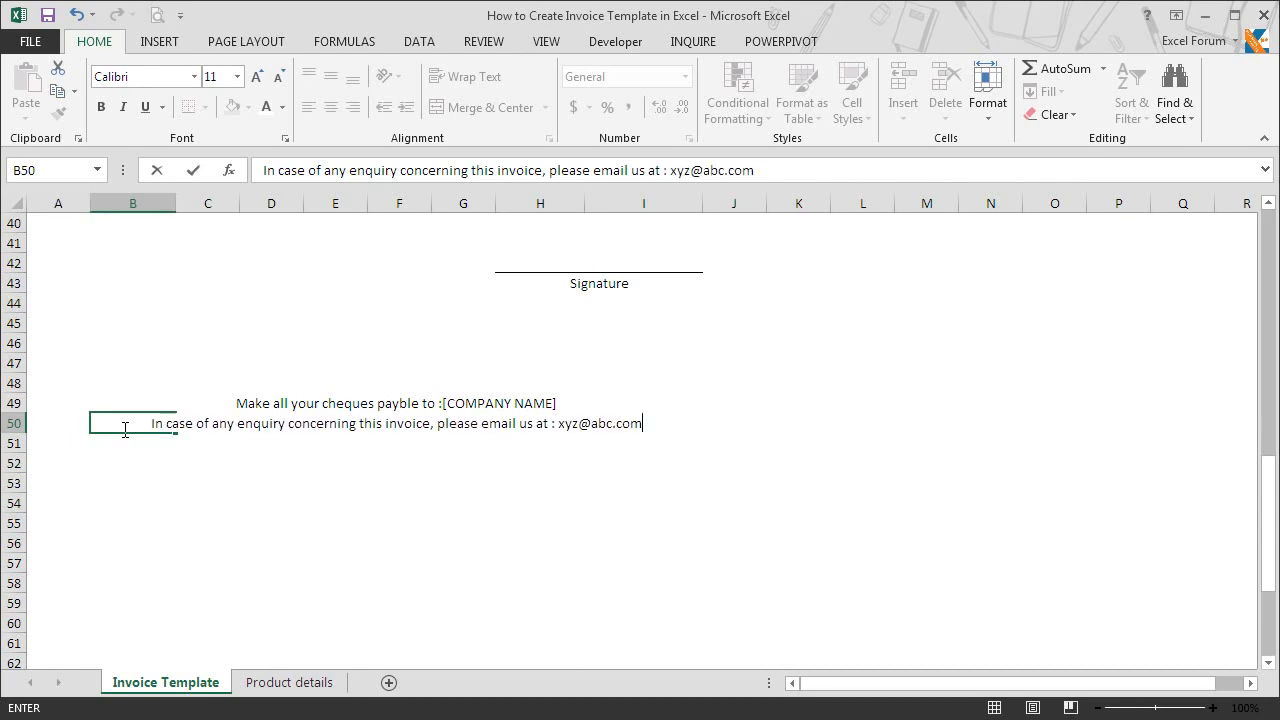
key("Return")
Step: Enter the closing line "Thank You For Your Business!" in B51
type("Th")
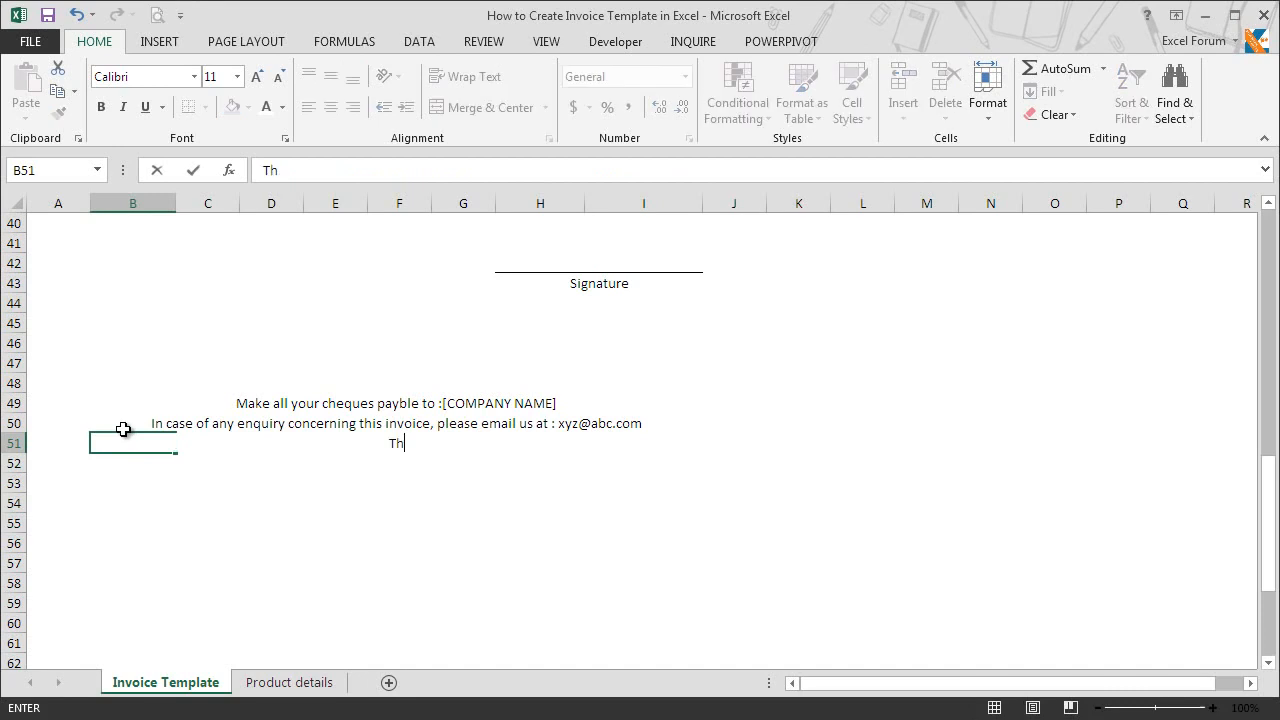
type("ank You For You")
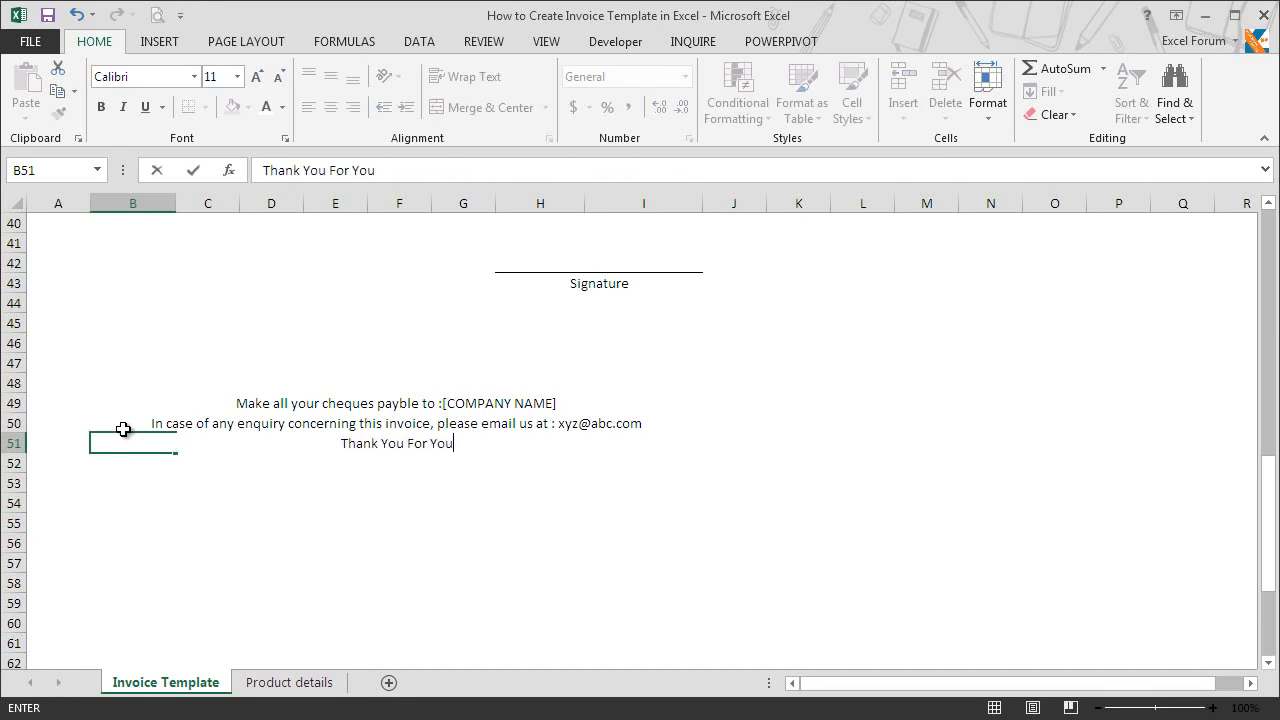
type("r Business!")
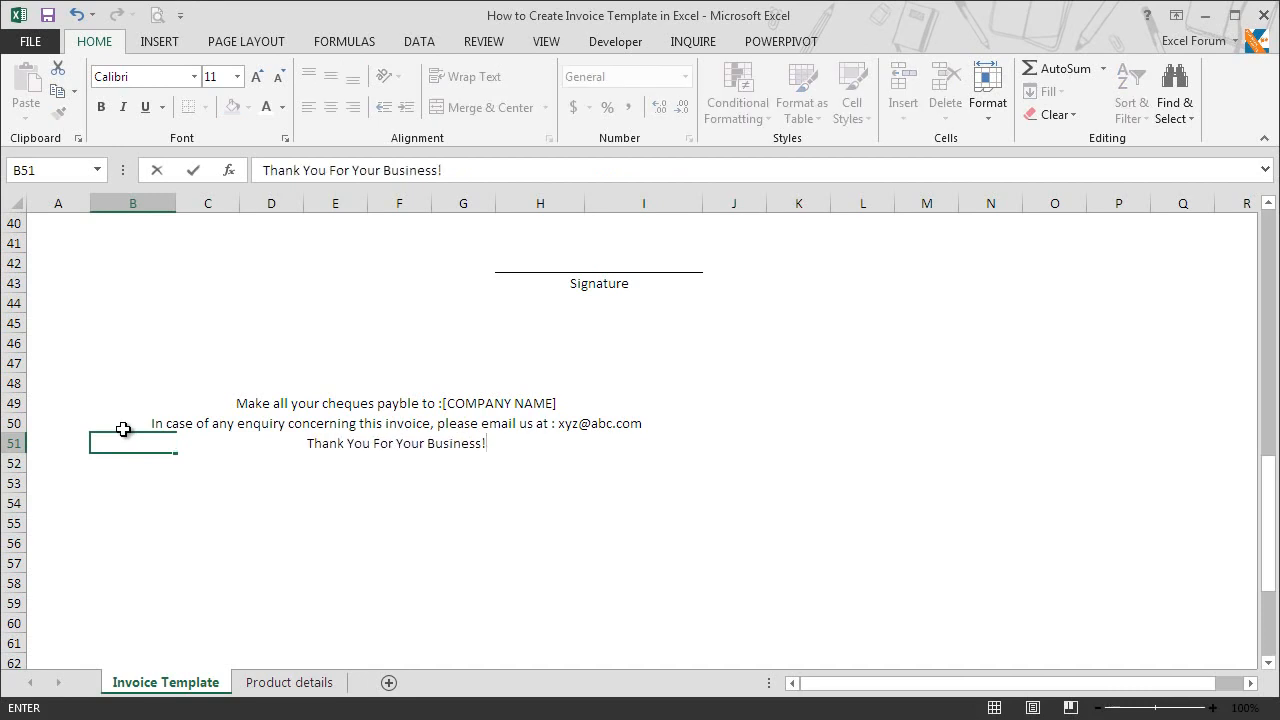
key("Return")
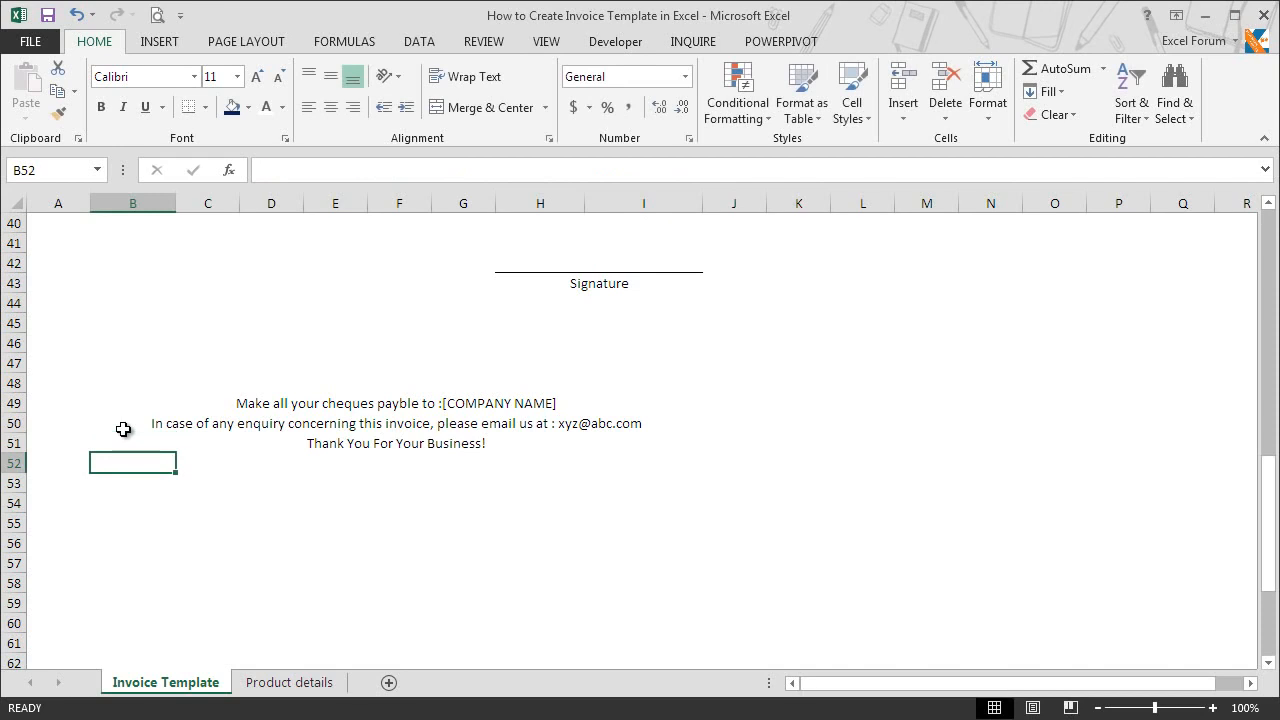
Step: Make the three footer lines in B49:B51 italic
left_click_drag(118, 400, 128, 457)
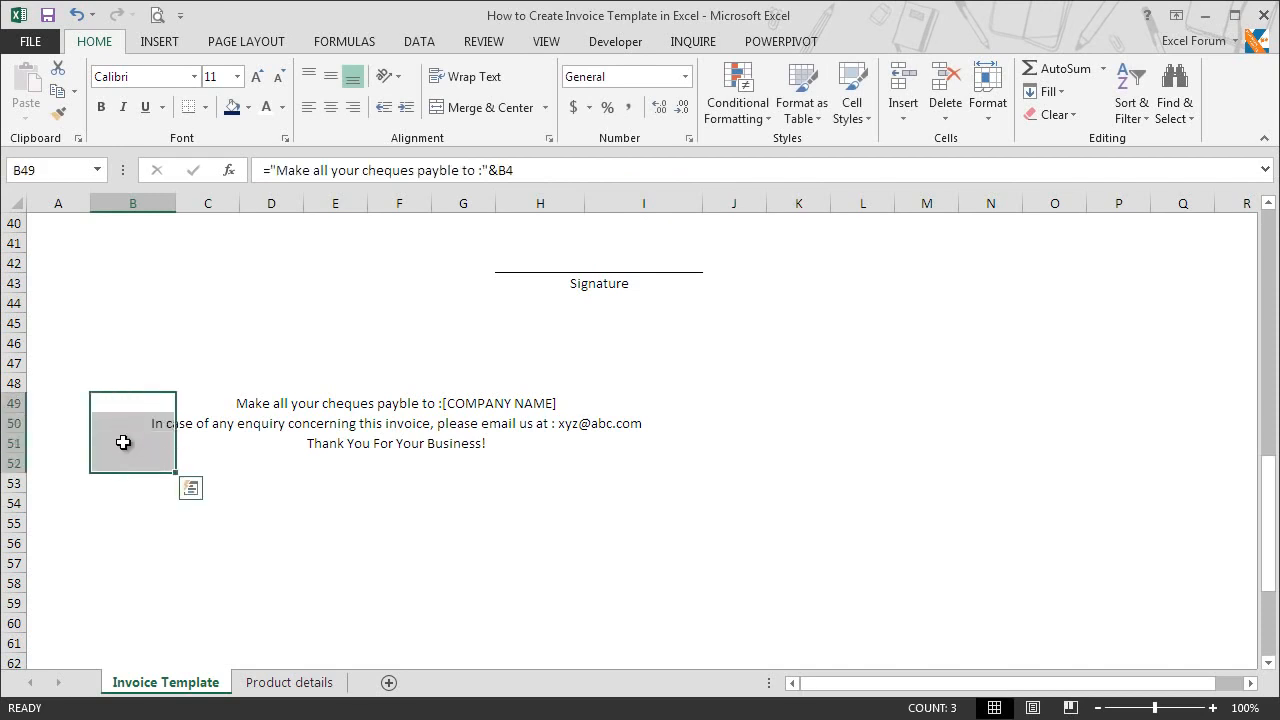
left_click(125, 108)
left_click(165, 489)
Step: Reduce the footer lines in B49:B50 to font size 10 and bold the thank-you line in B51
left_click_drag(137, 398, 135, 421)
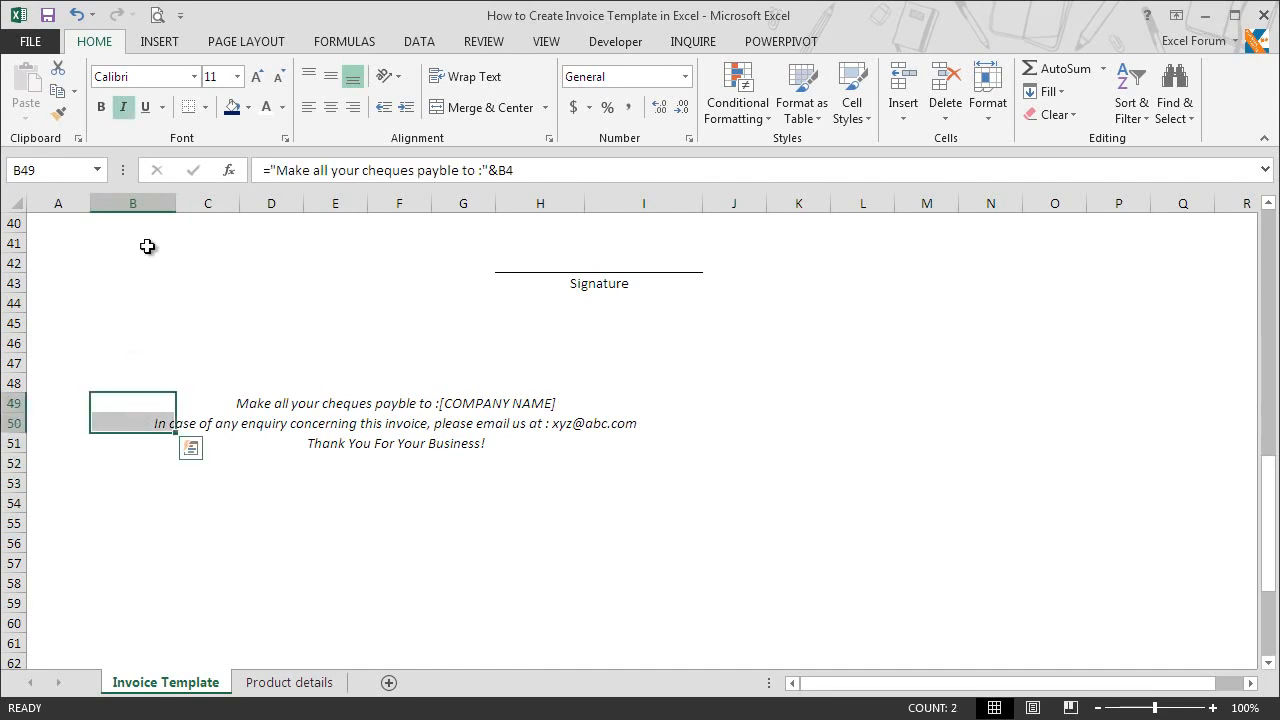
left_click(220, 79)
type("10")
key("Return")
left_click(148, 449)
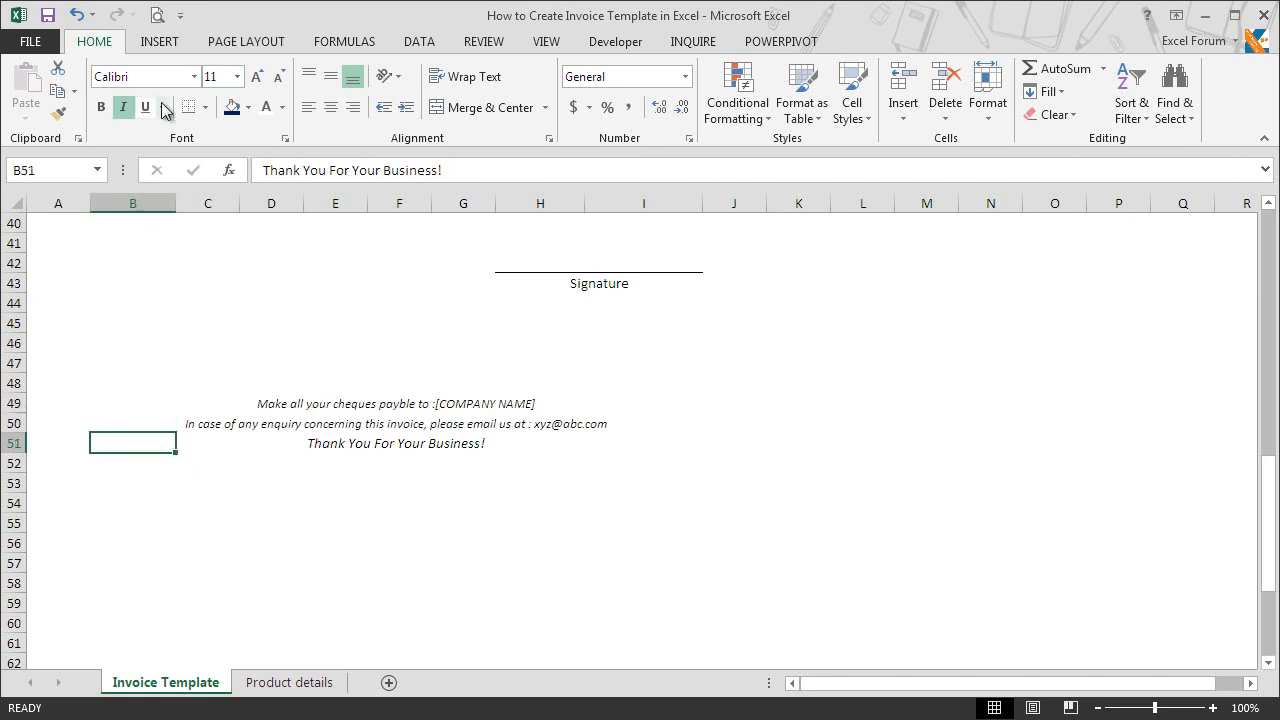
left_click(104, 107)
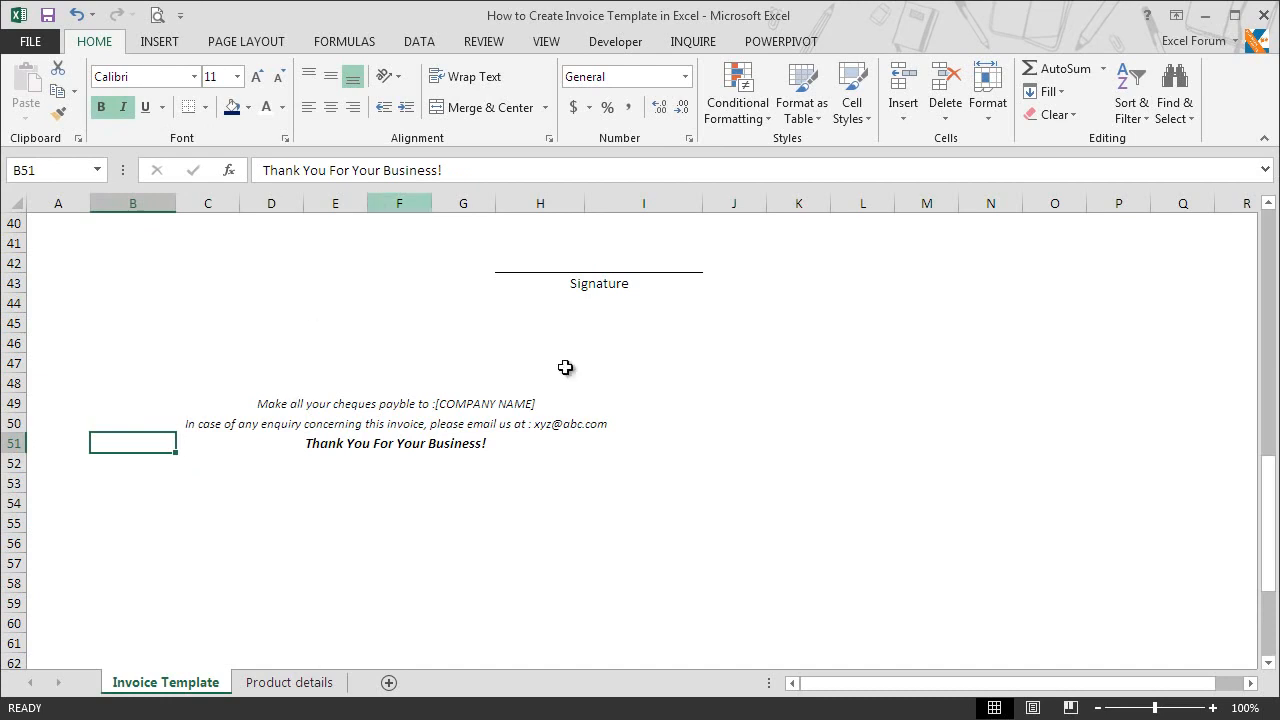
Step: Fill item description cells C21, C22 and C23 with Electric Water Cooler, LED Lamps (12W) and Coffee and Tea Maker from the product list
left_click_drag(1266, 500, 1262, 353)
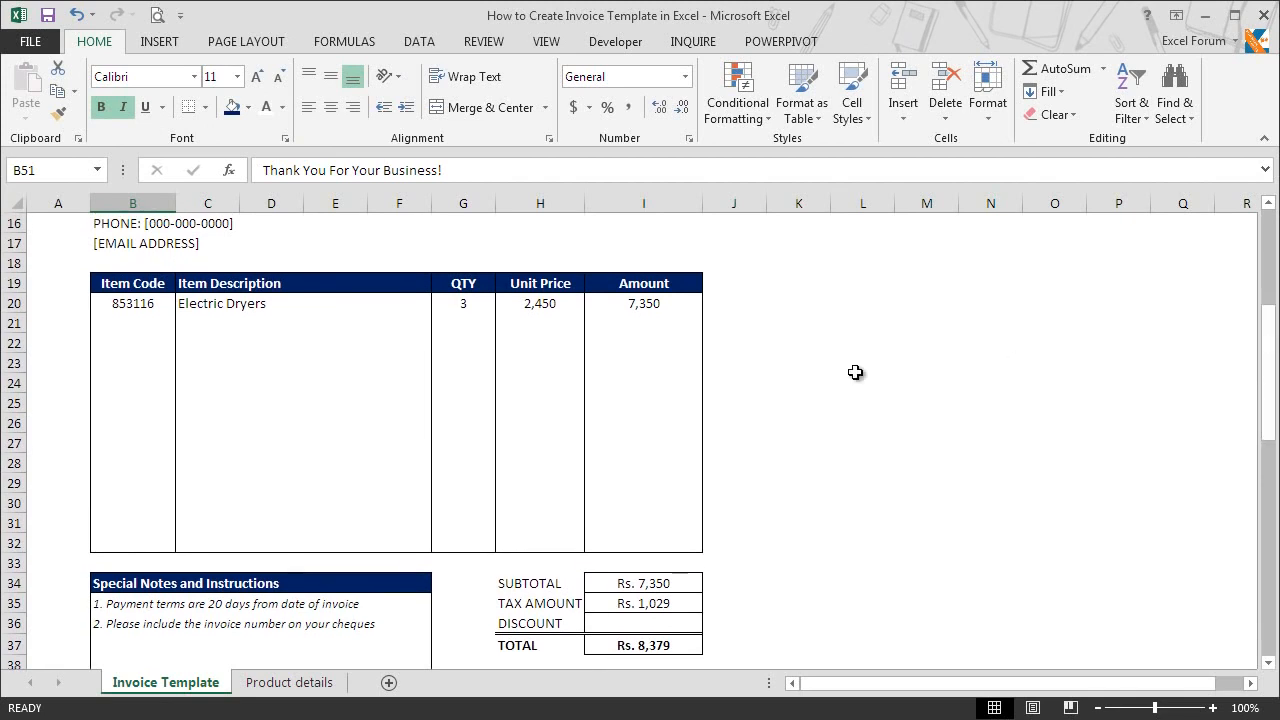
left_click(258, 317)
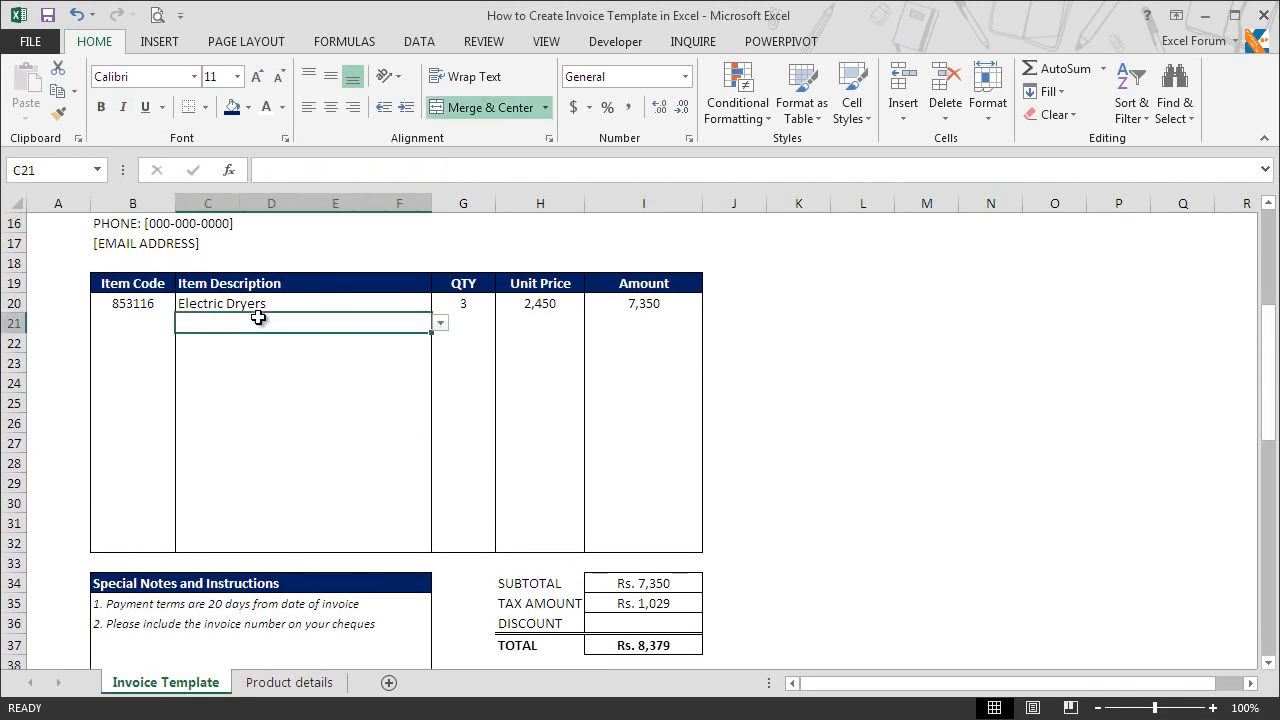
left_click(440, 324)
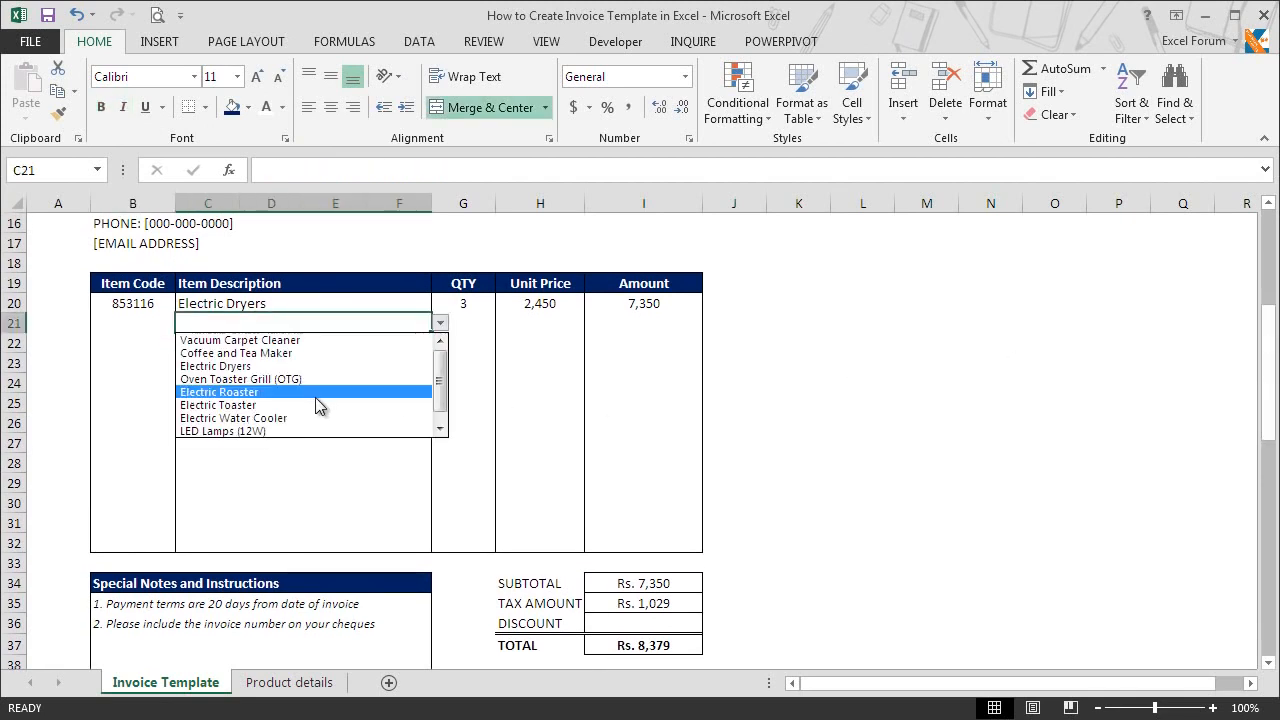
left_click(314, 418)
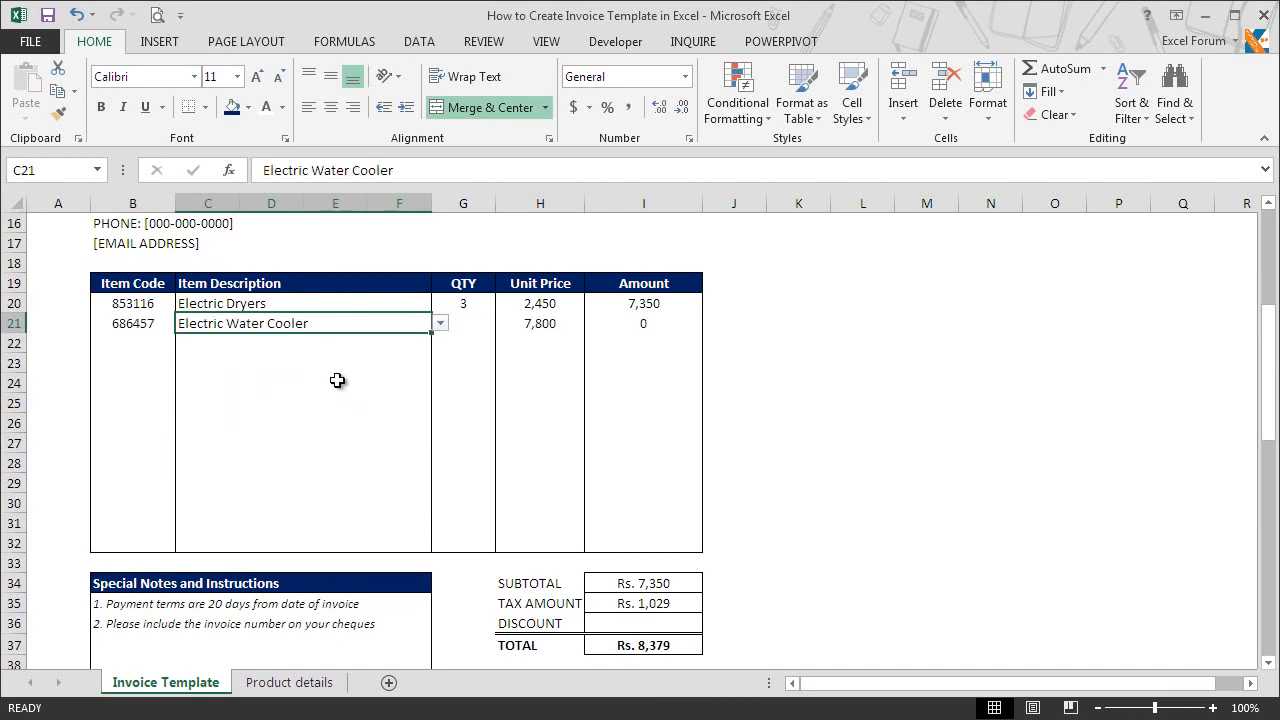
left_click(343, 340)
left_click(440, 344)
left_click(334, 449)
left_click(358, 365)
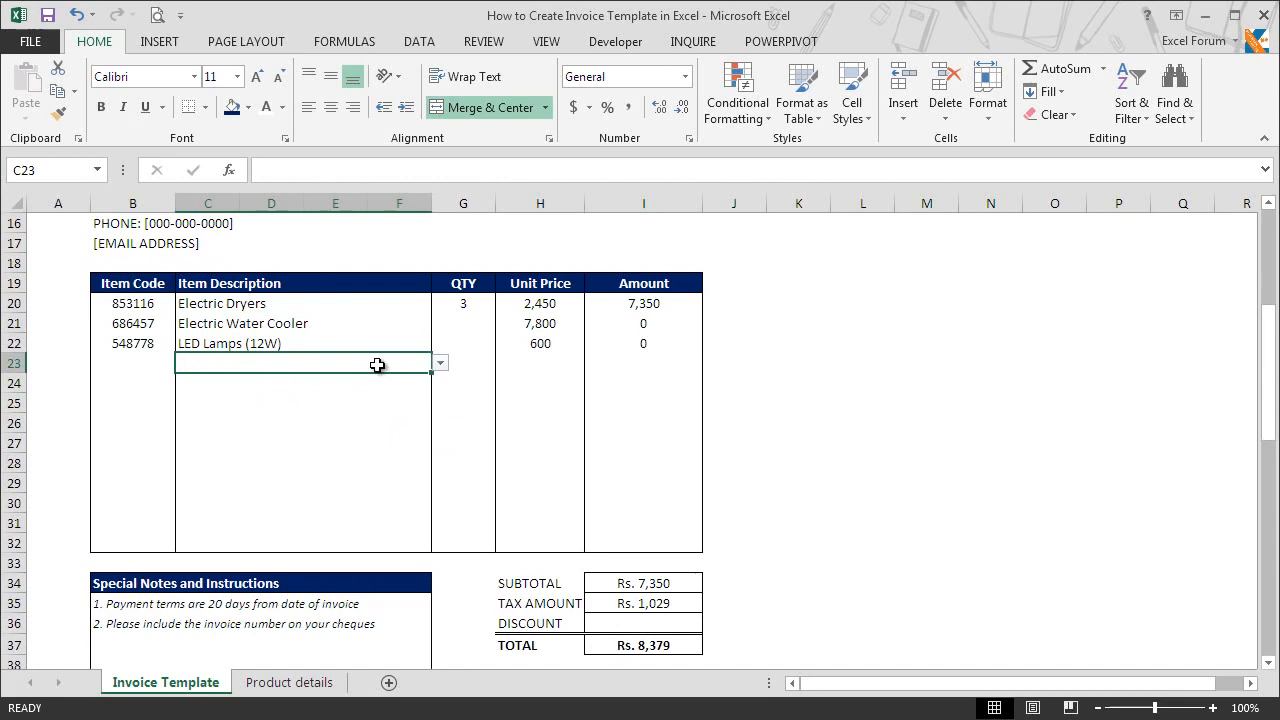
left_click(440, 363)
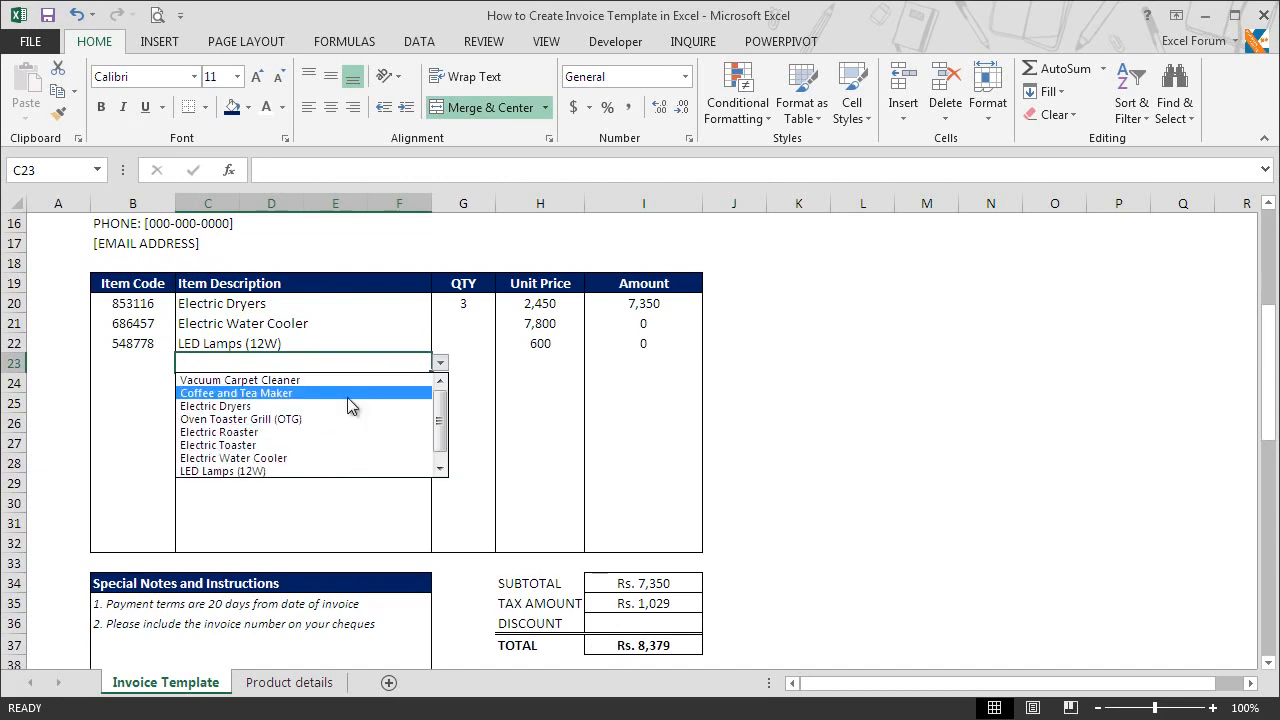
left_click(347, 395)
Step: Enter quantities of 2 for the water cooler, 1 for the LED lamps and 7 for the coffee and tea maker
left_click(461, 326)
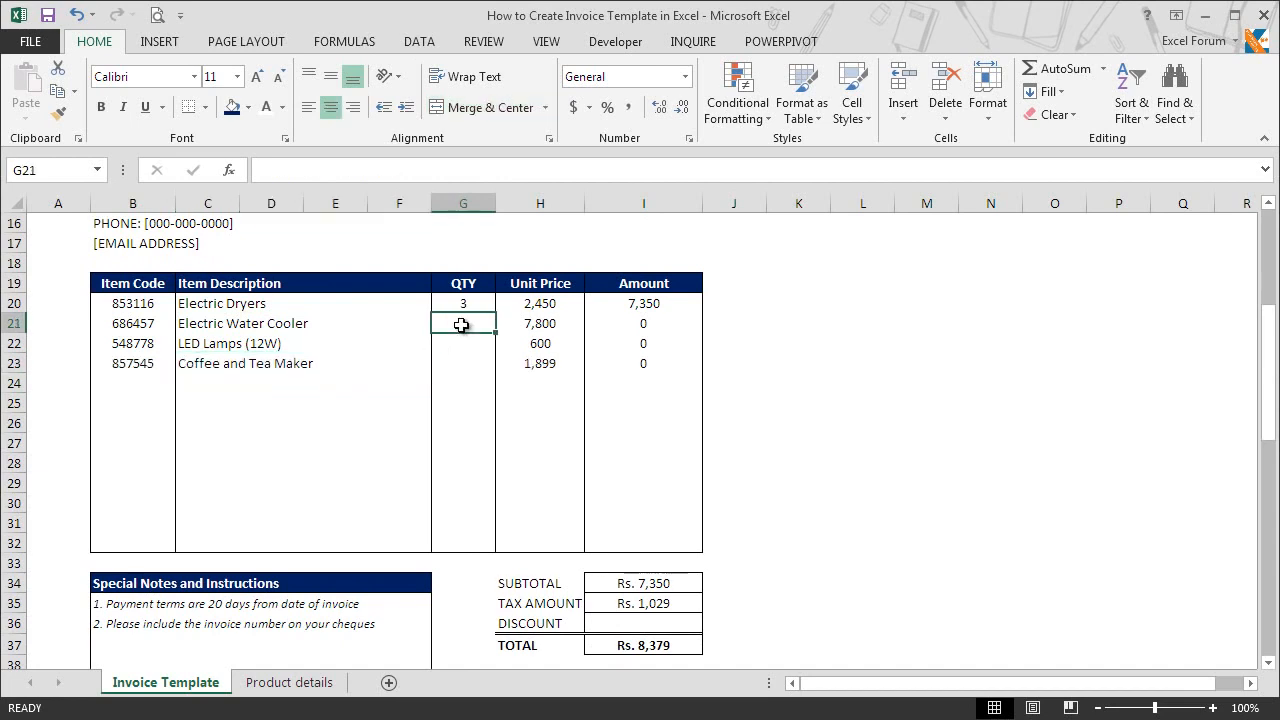
type("2")
key("Return")
type("1")
key("Return")
type("7")
key("Return")
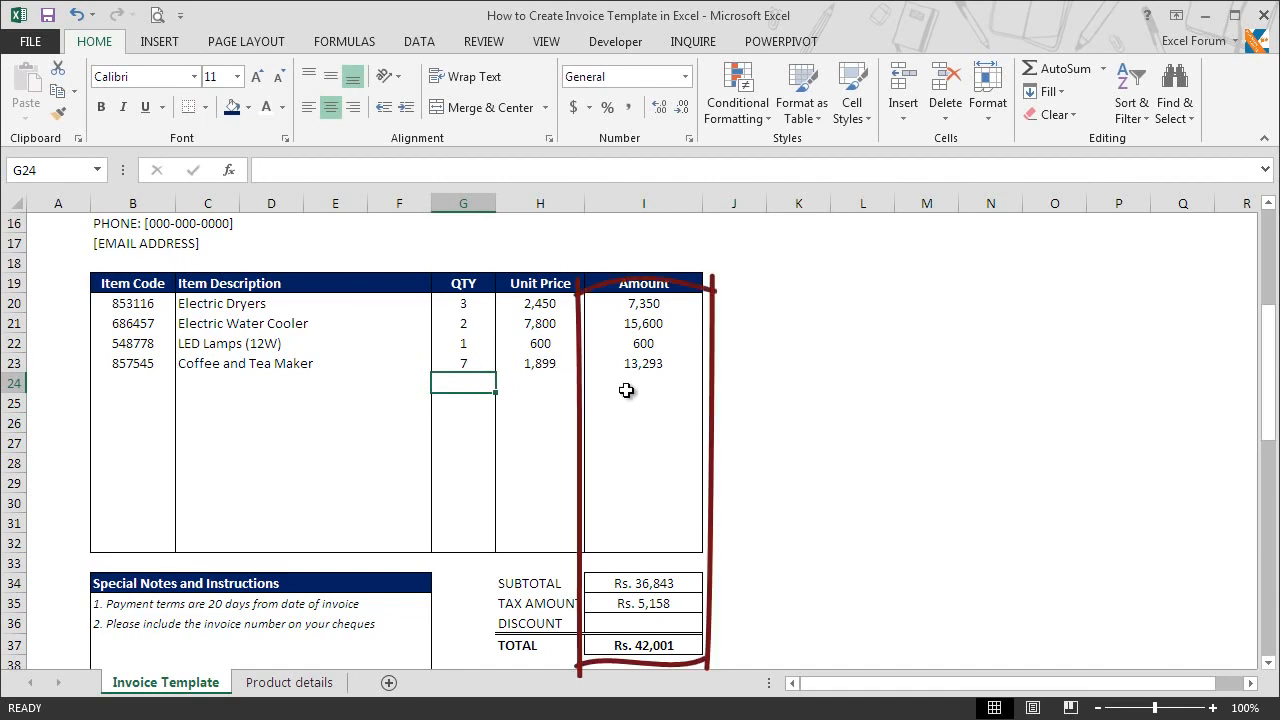
Step: Enter a discount of 2000 in I36
left_click(635, 622)
type("2000")
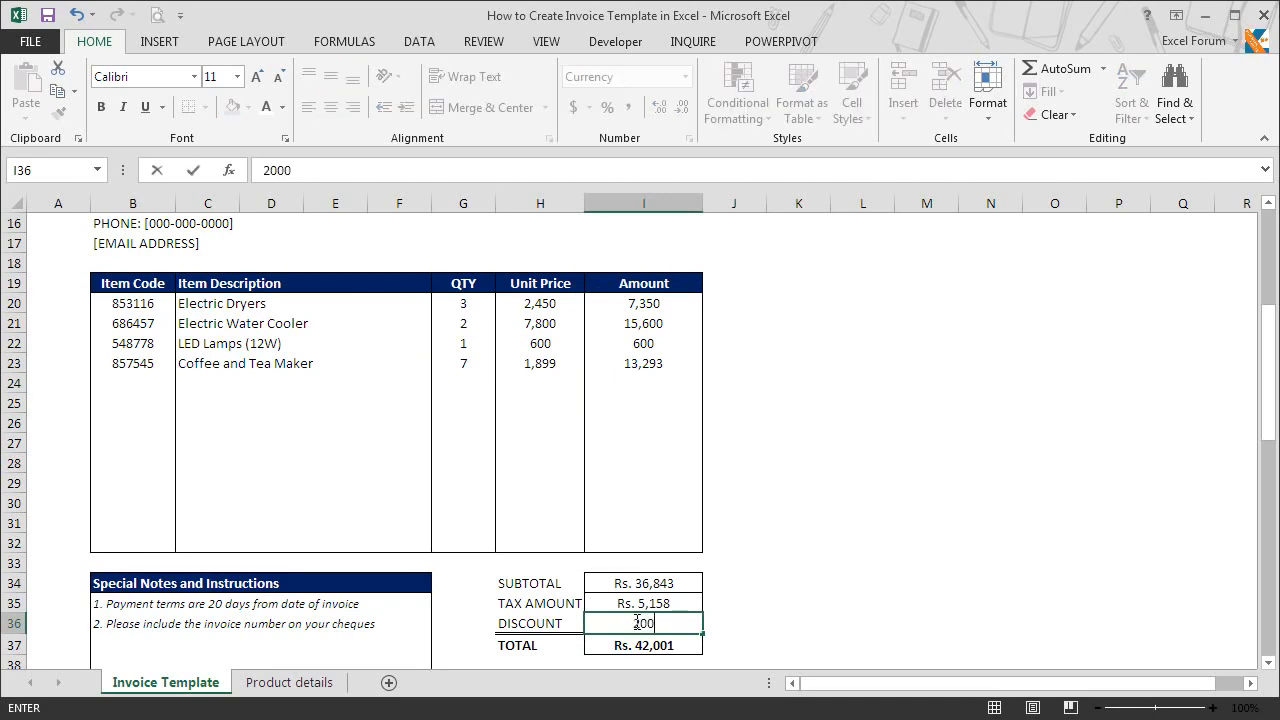
key("Return")
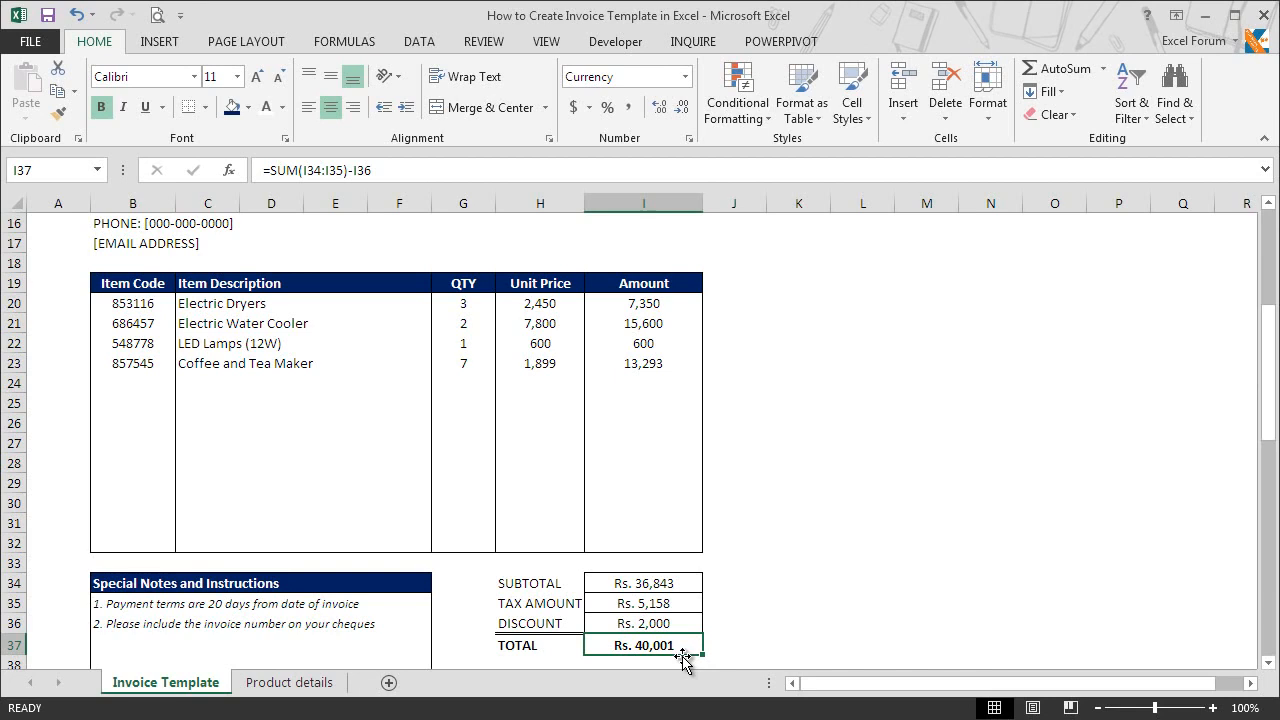
Step: Review the filled invoice from the header details to the signature line and open its print preview
left_click_drag(1268, 382, 1264, 294)
scroll(152, 491, "up", 1)
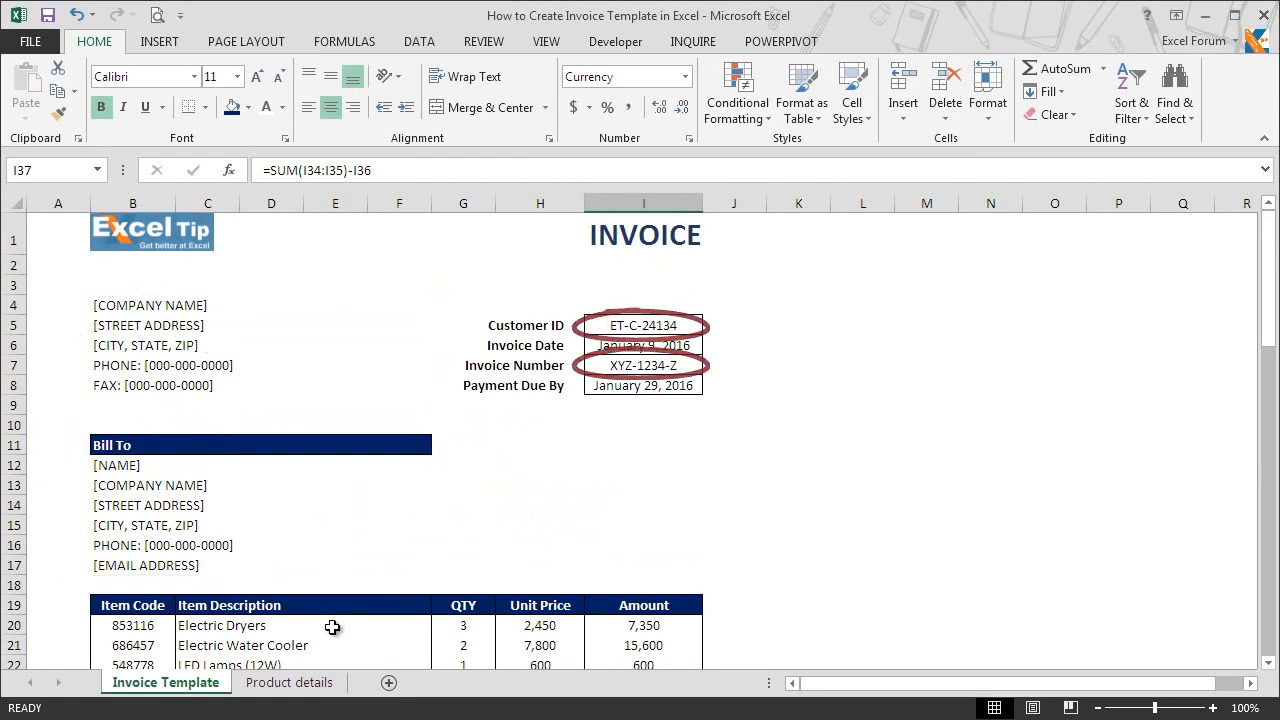
left_click_drag(1270, 288, 1272, 346)
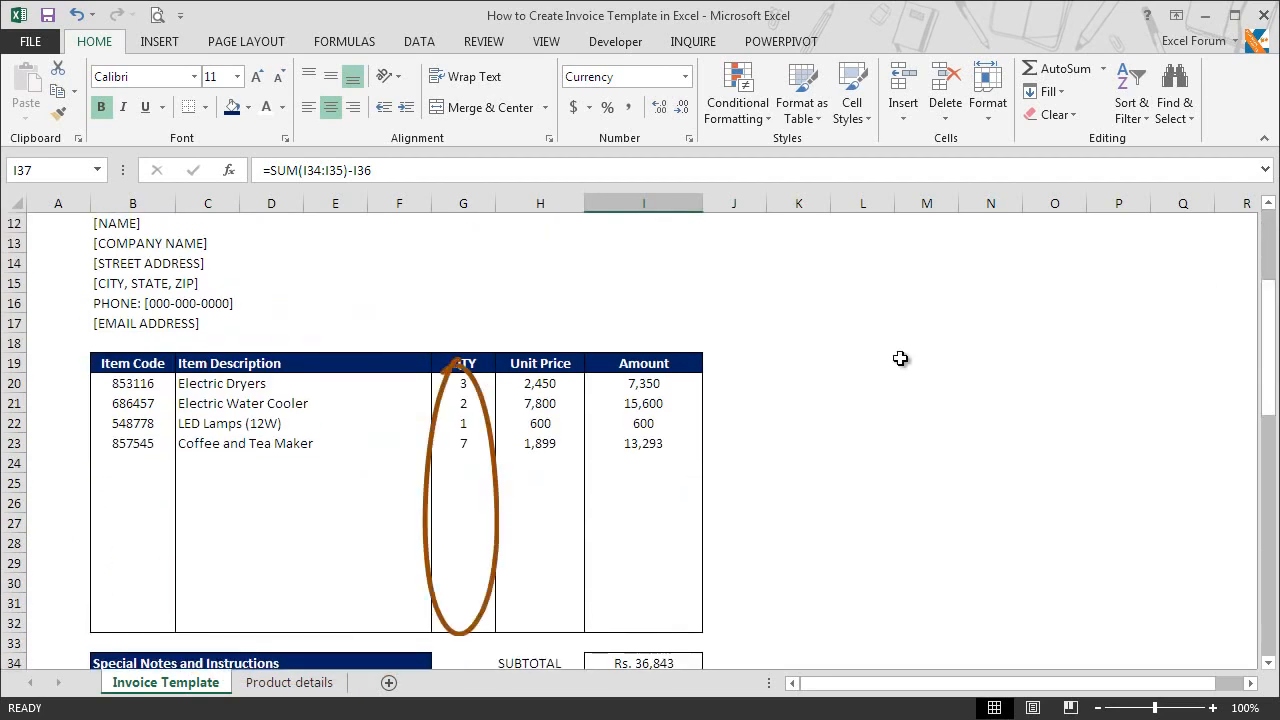
scroll(1256, 306, "down", 4)
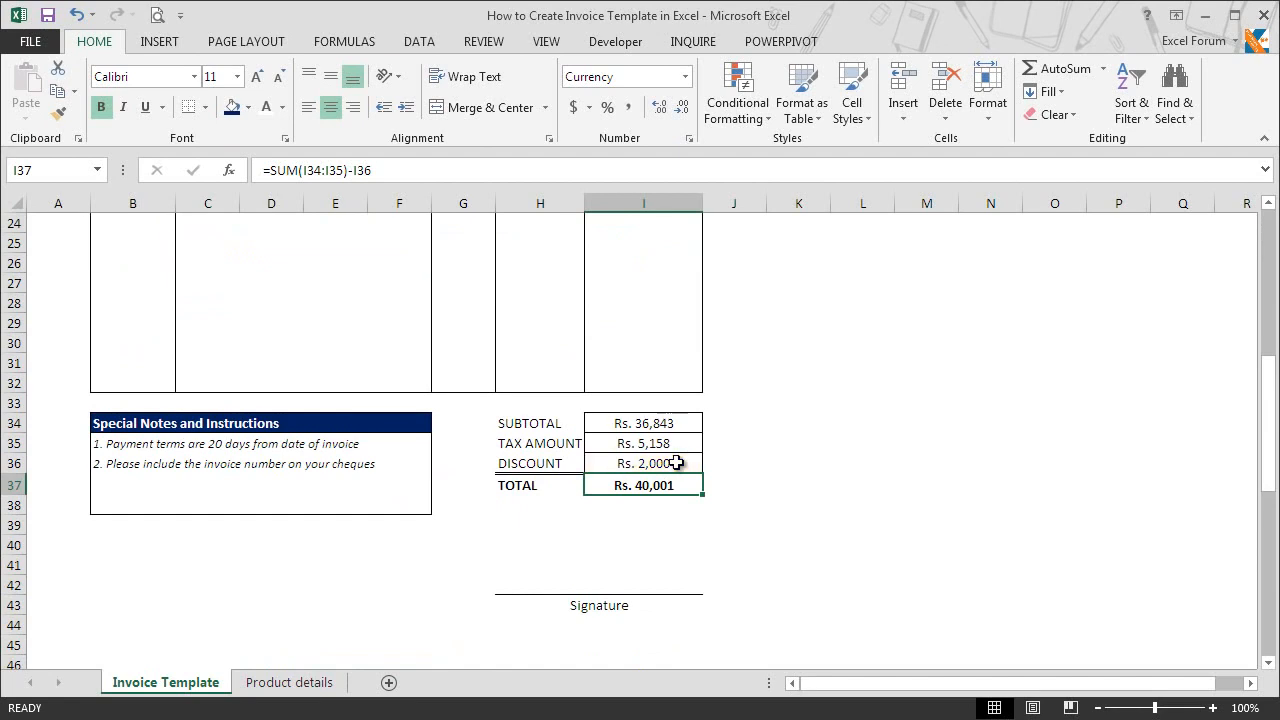
left_click(160, 16)
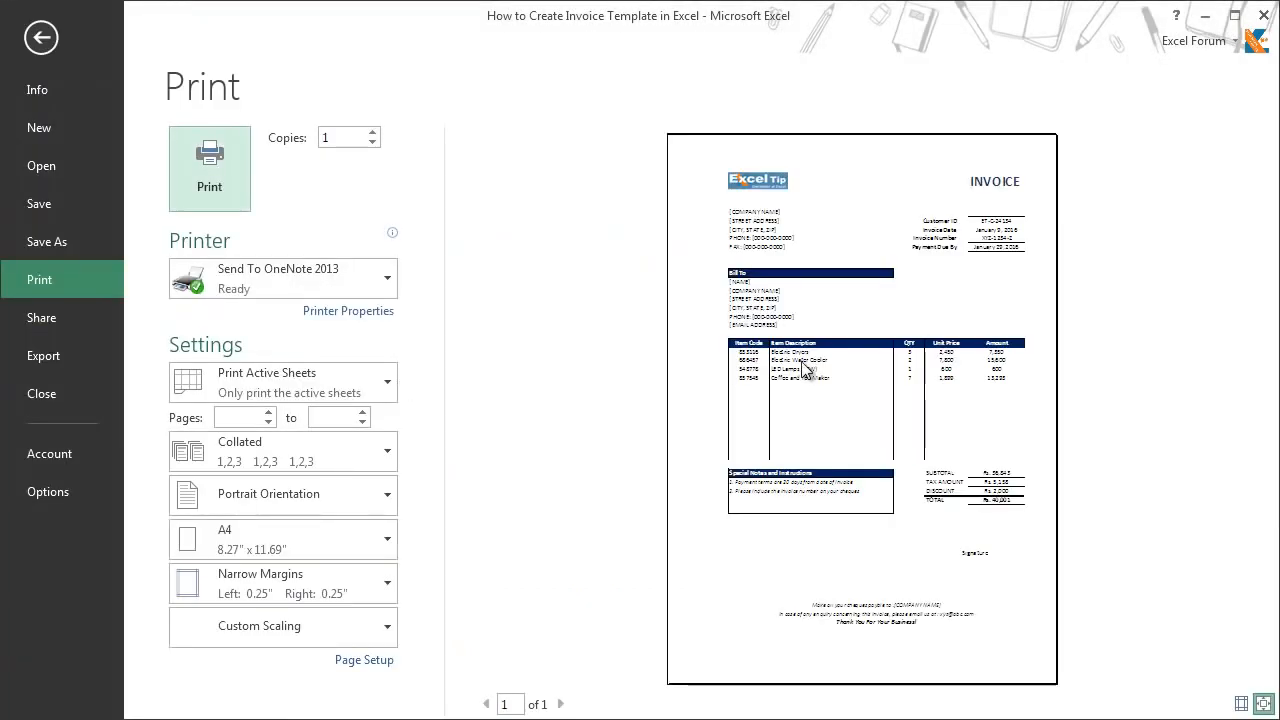